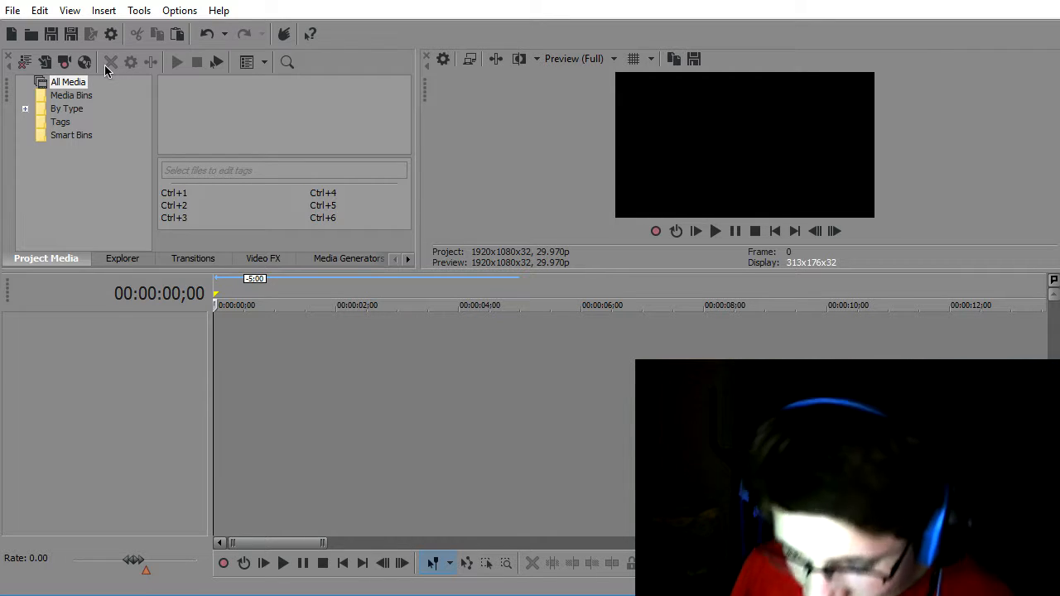
click(28, 38)
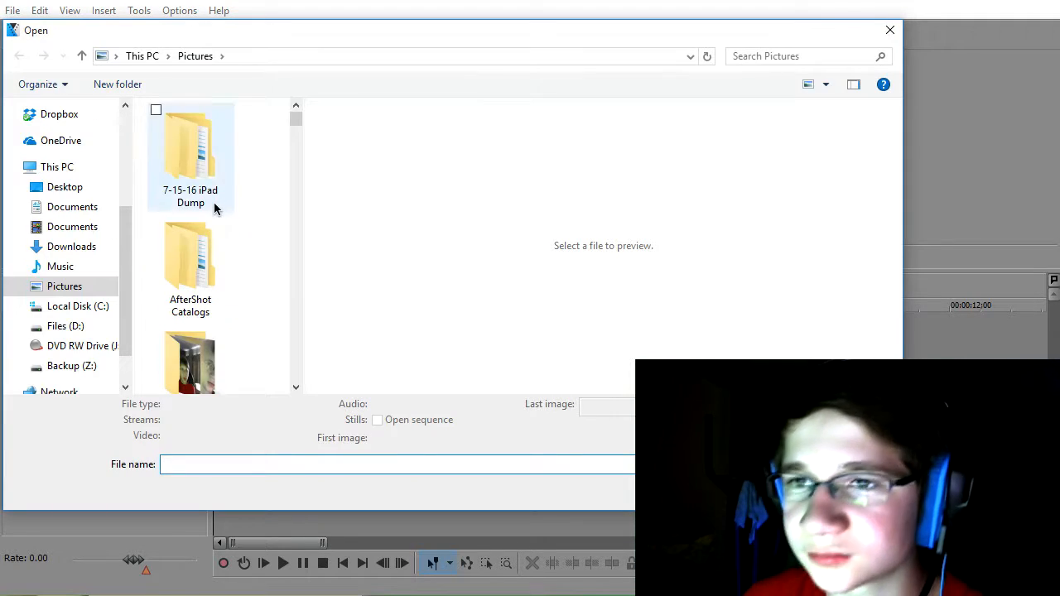
scroll(214, 207, down, 3)
scroll(214, 207, down, 3)
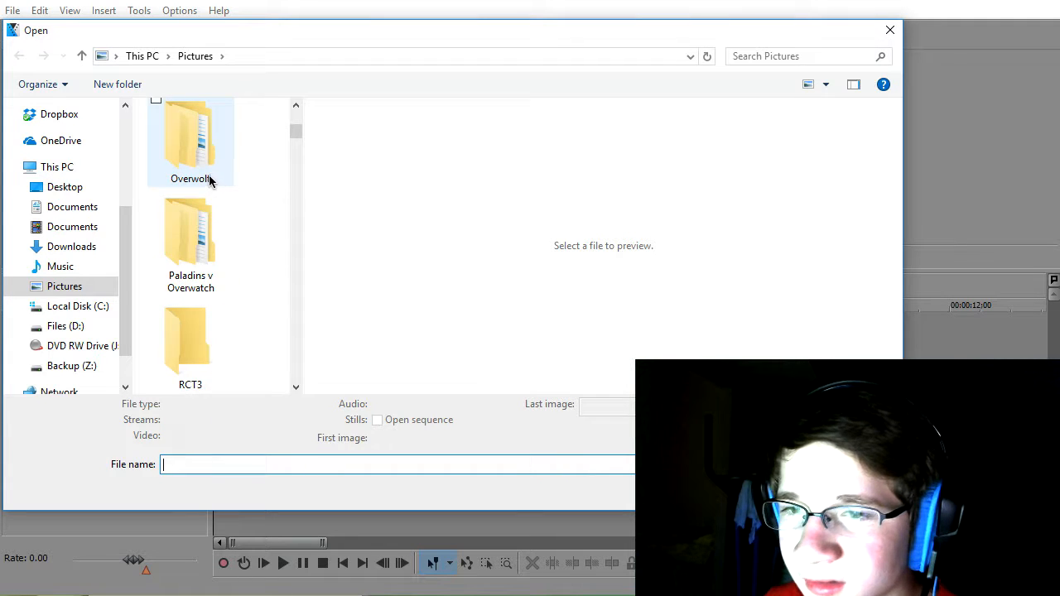
scroll(205, 170, down, 10)
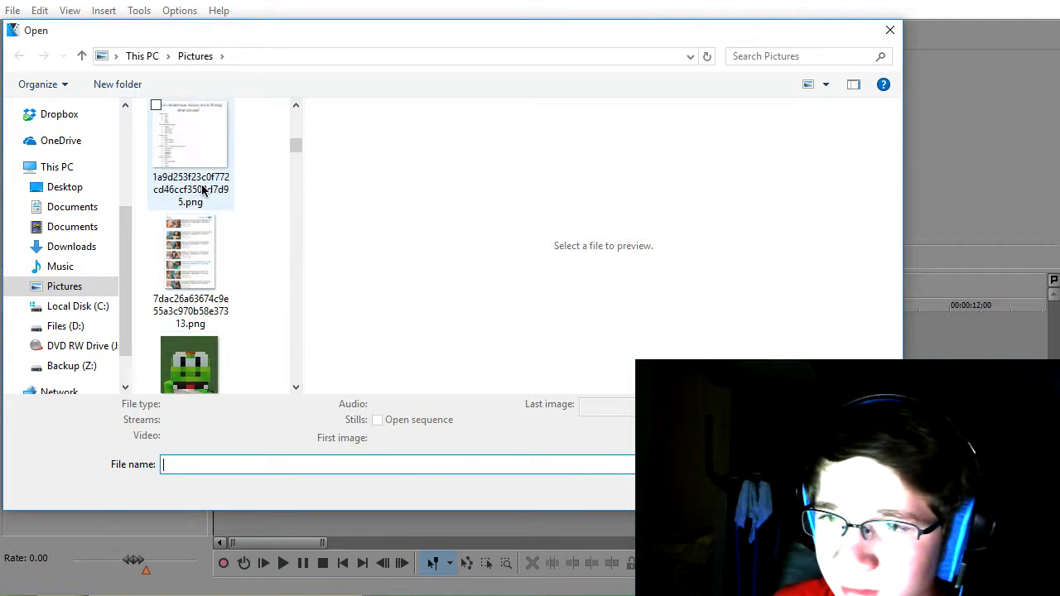
drag(378, 50, 357, 188)
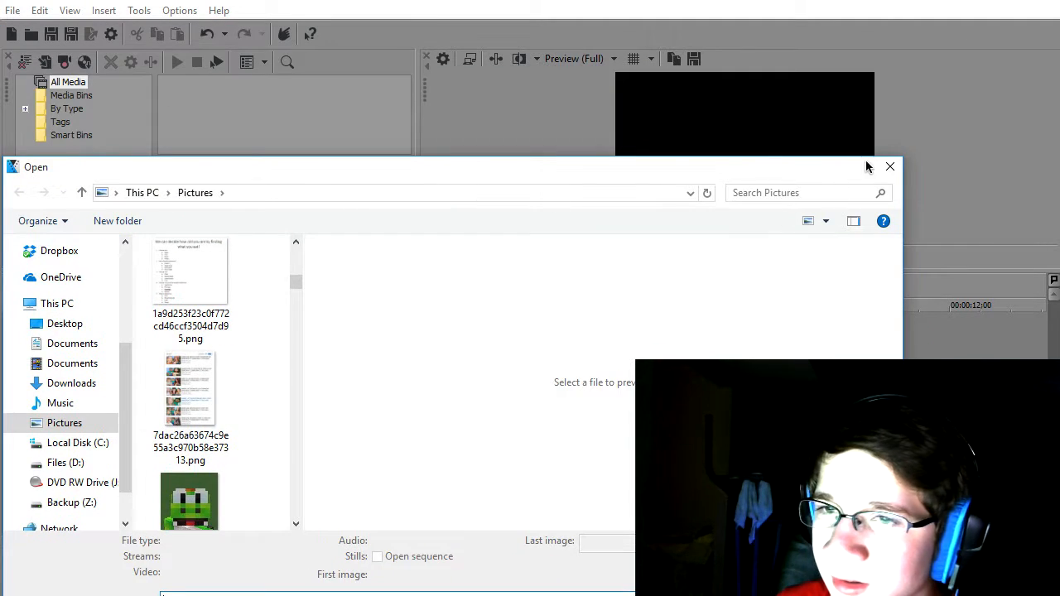
click(890, 168)
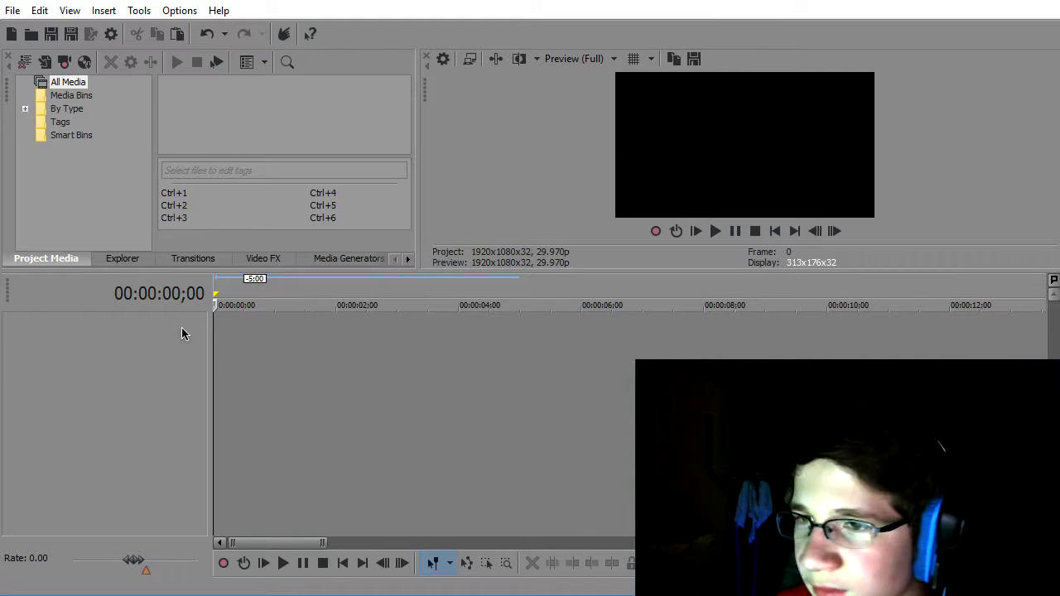
right_click(146, 357)
click(139, 332)
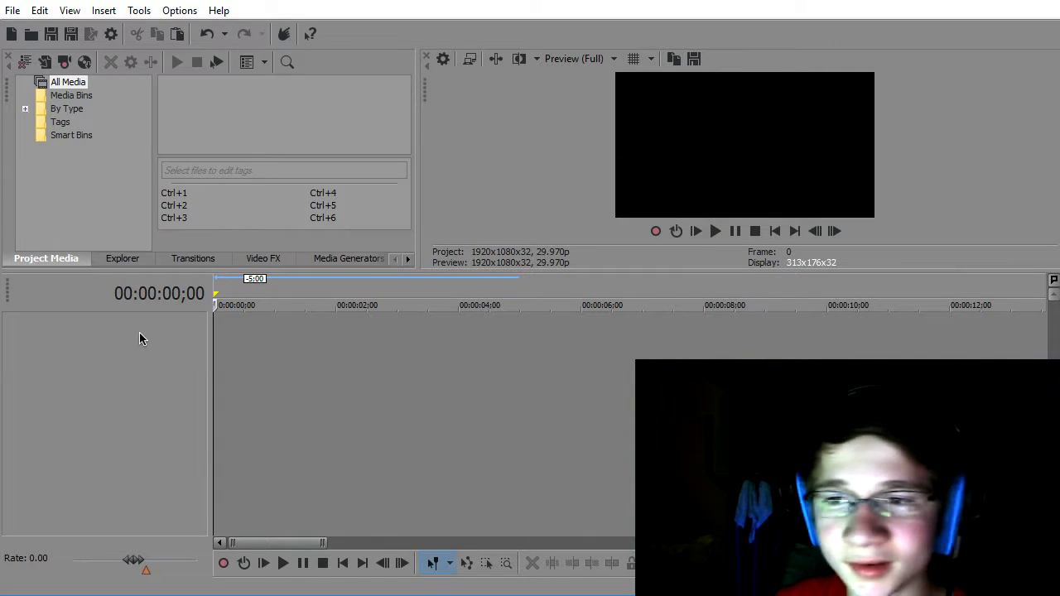
right_click(139, 332)
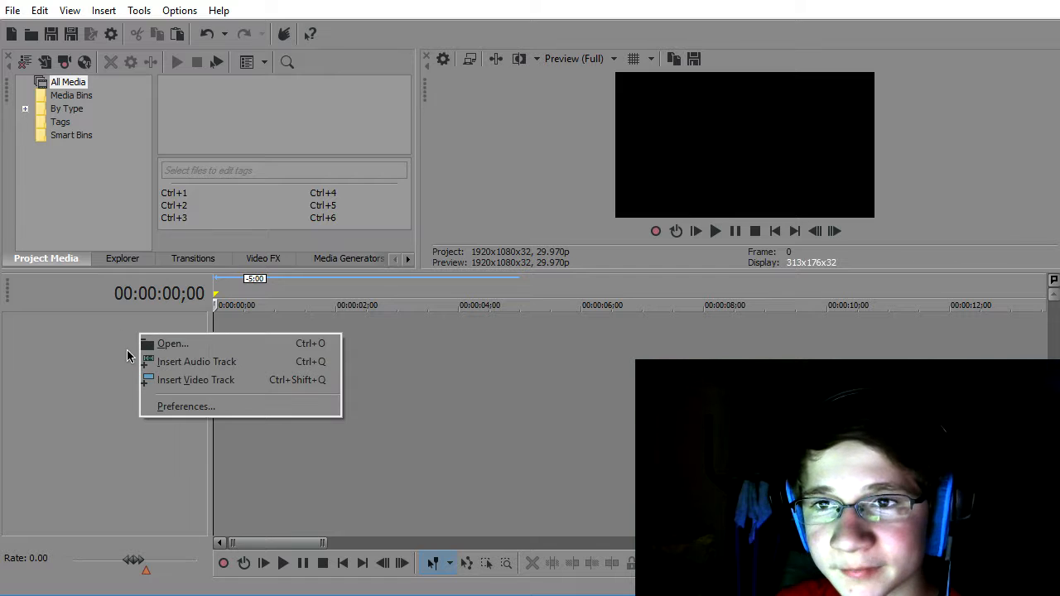
click(108, 342)
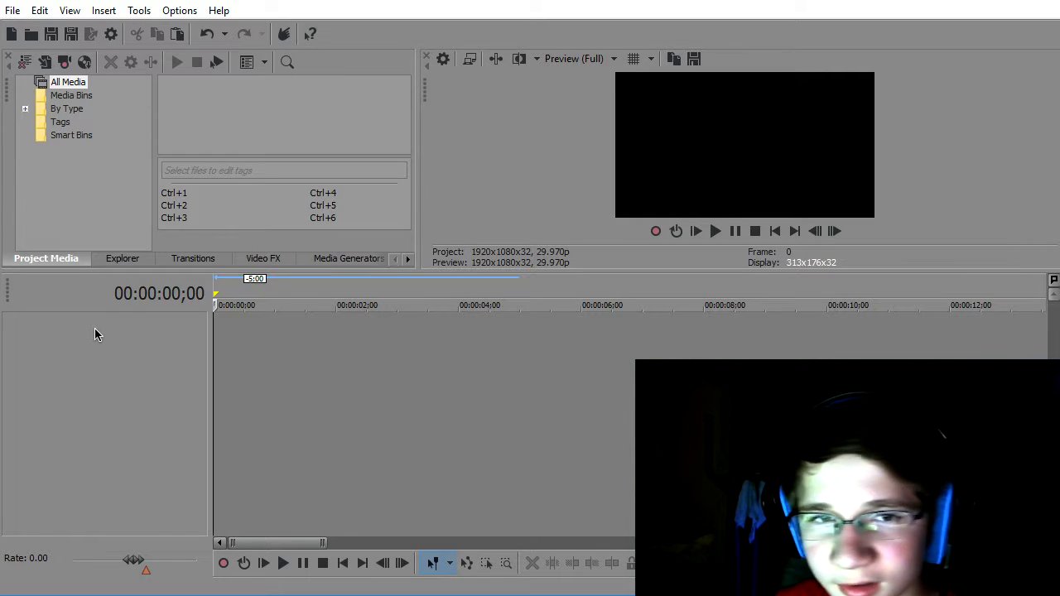
right_click(94, 328)
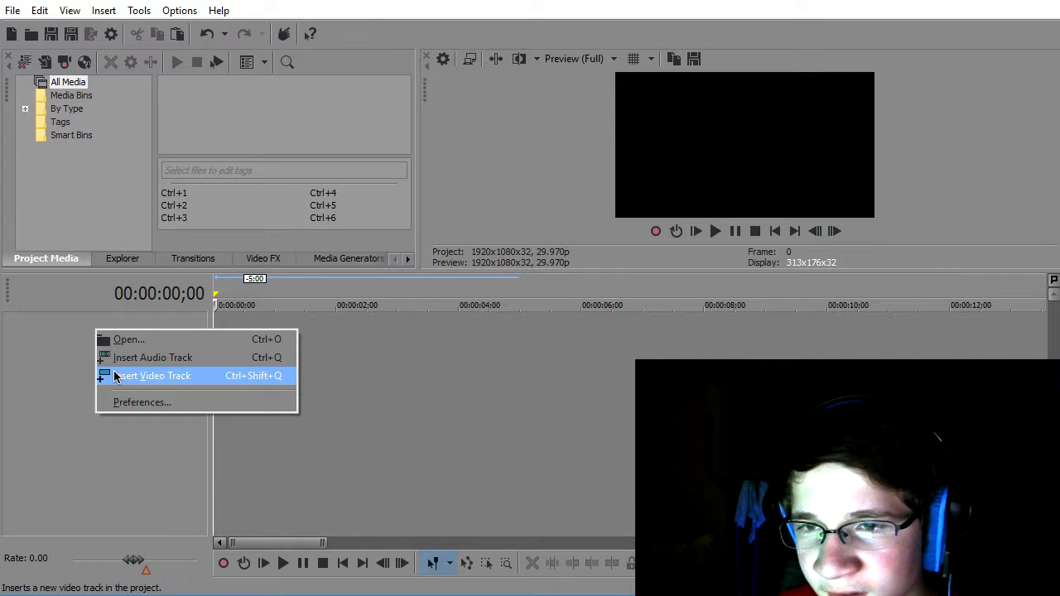
click(53, 400)
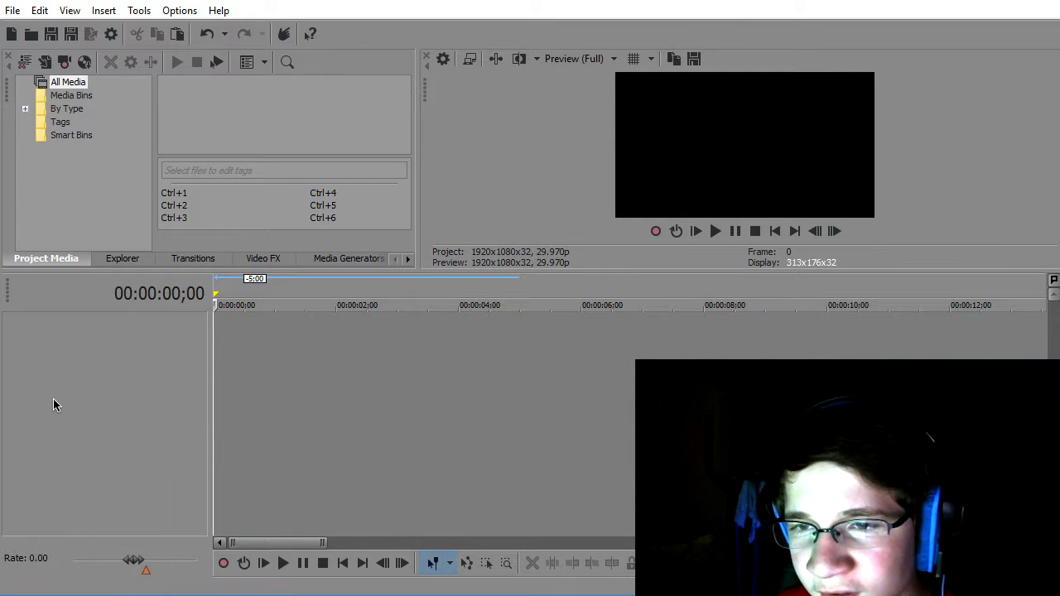
- Import IMG_0010.JPG from the iPad pictures folder inside Pictures onto the timeline
click(35, 35)
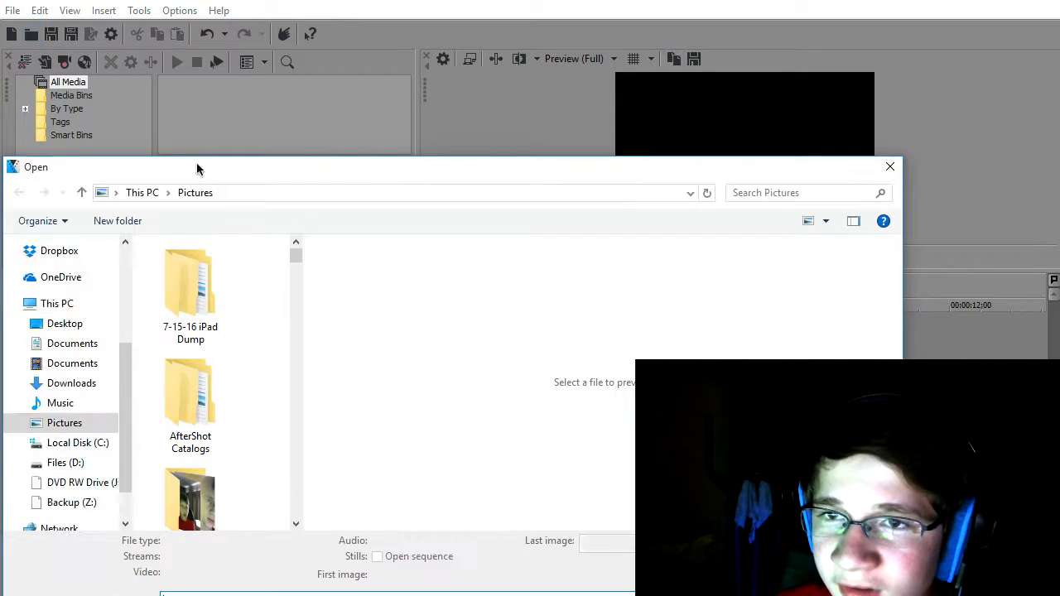
scroll(205, 343, down, 2)
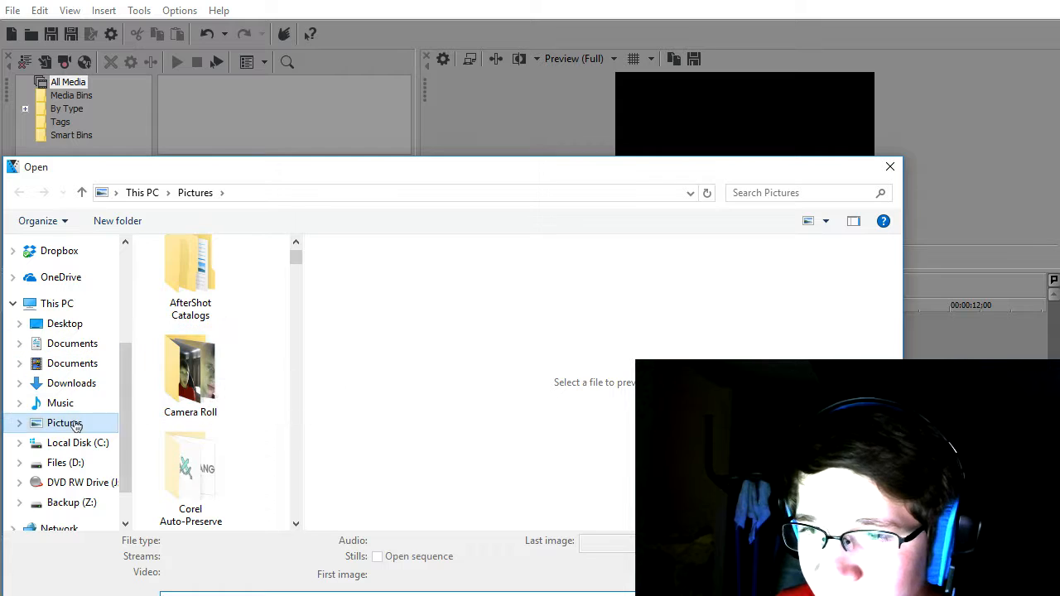
double_click(190, 373)
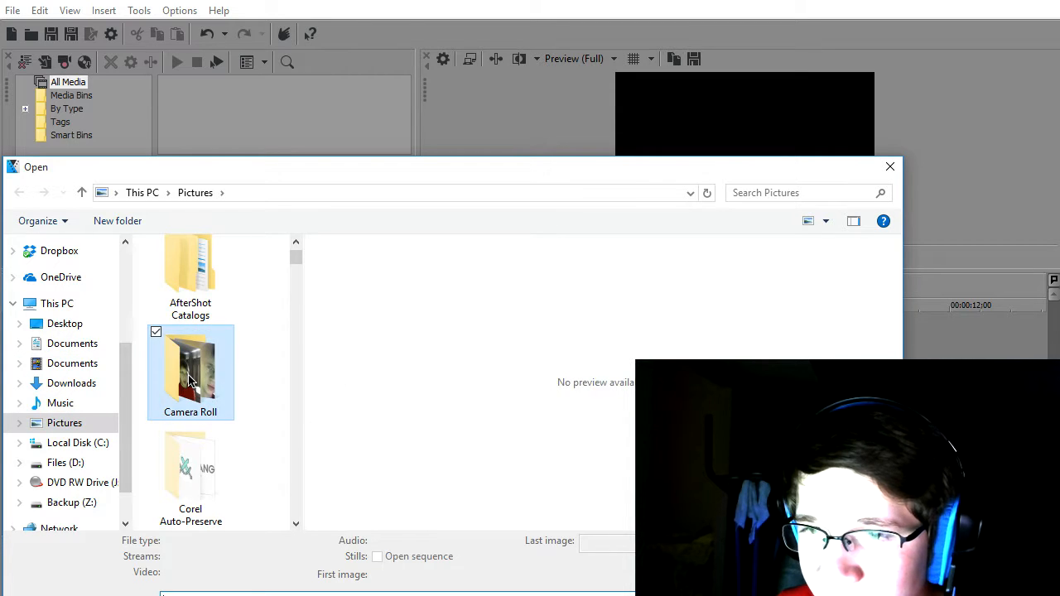
click(199, 192)
scroll(190, 357, down, 3)
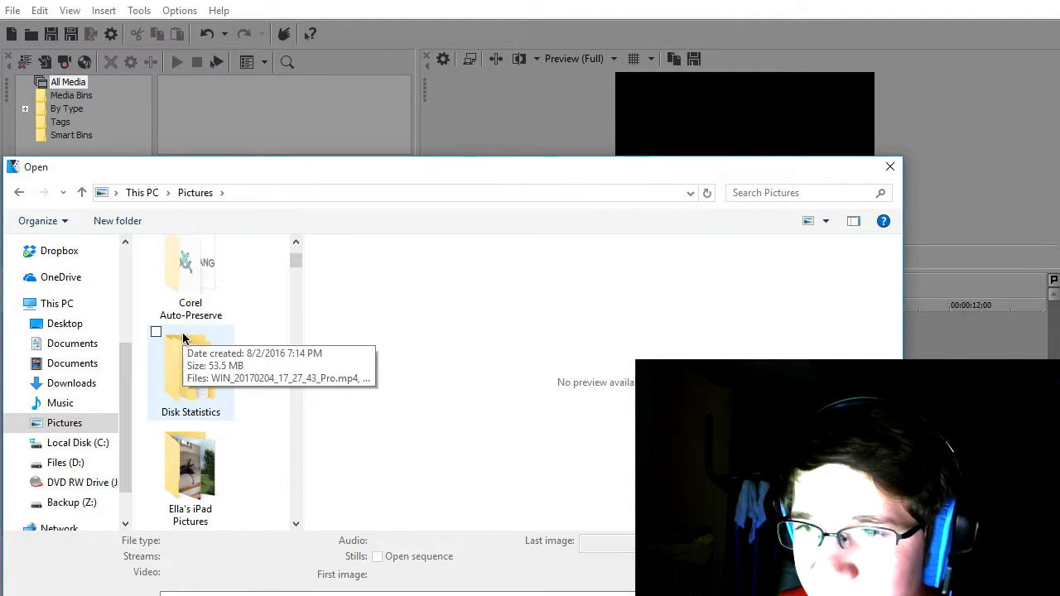
double_click(191, 357)
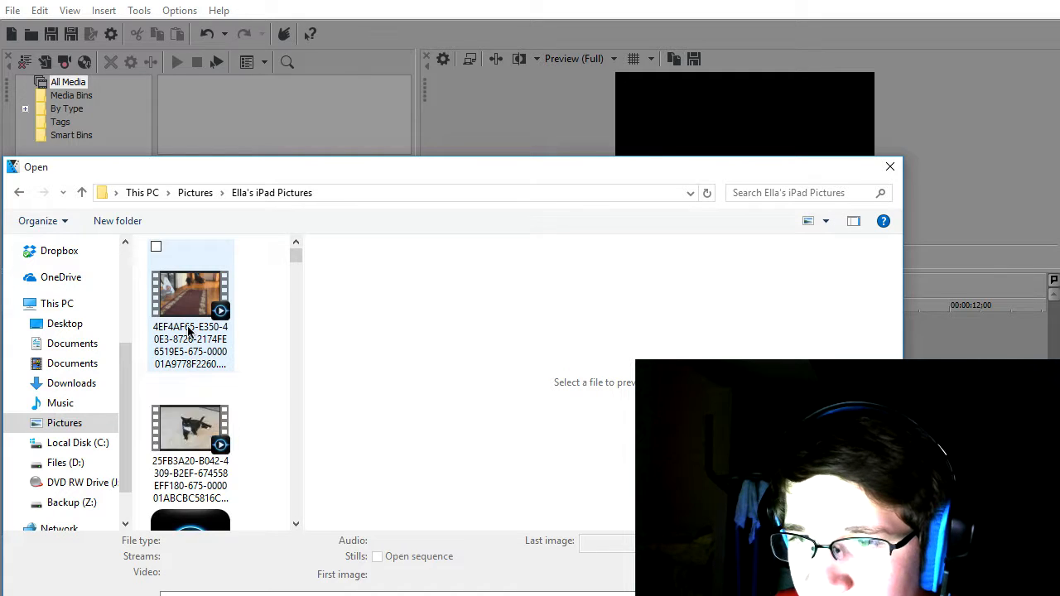
scroll(189, 332, down, 5)
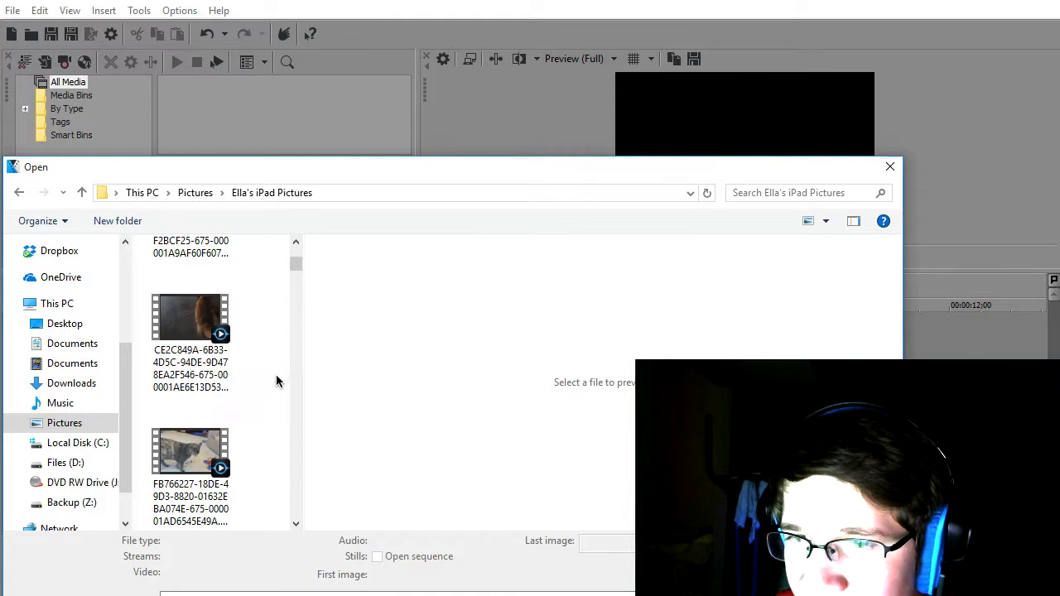
scroll(208, 375, down, 2)
double_click(207, 357)
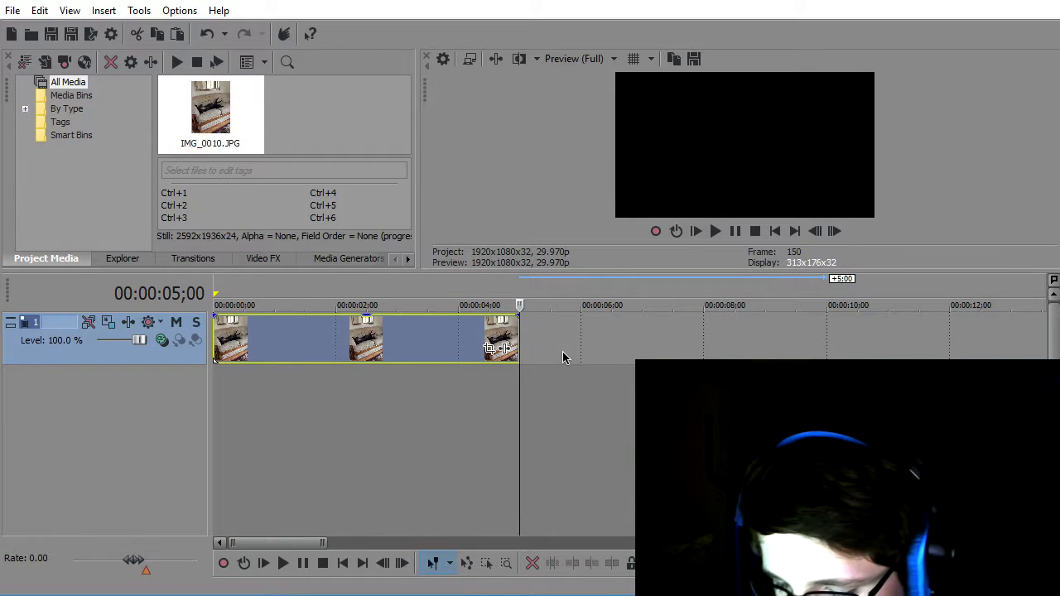
- Play the timeline to preview the imported photo clip and stop the playback
click(489, 350)
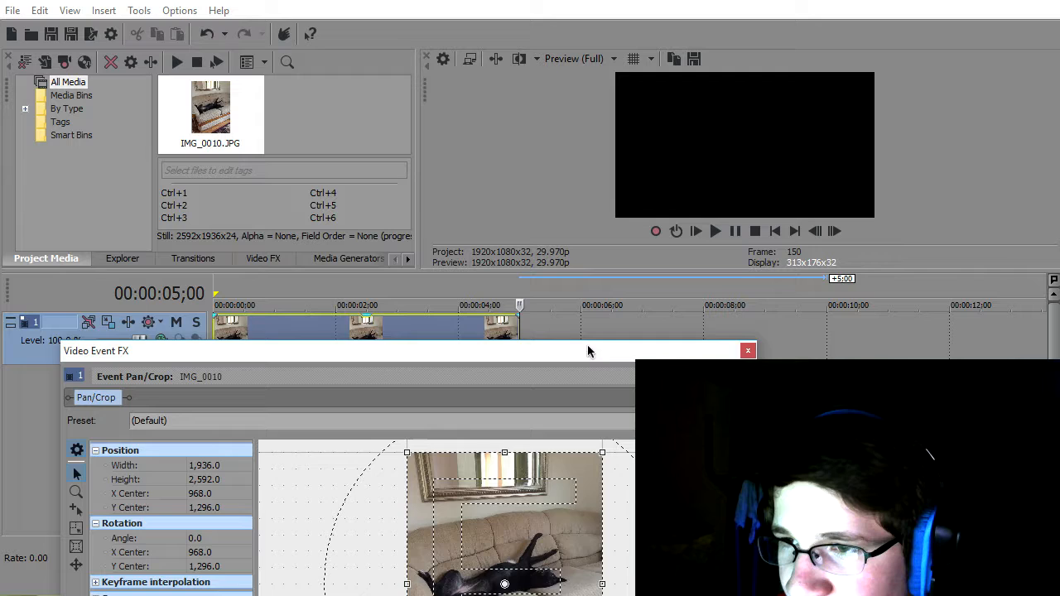
click(746, 352)
key(space)
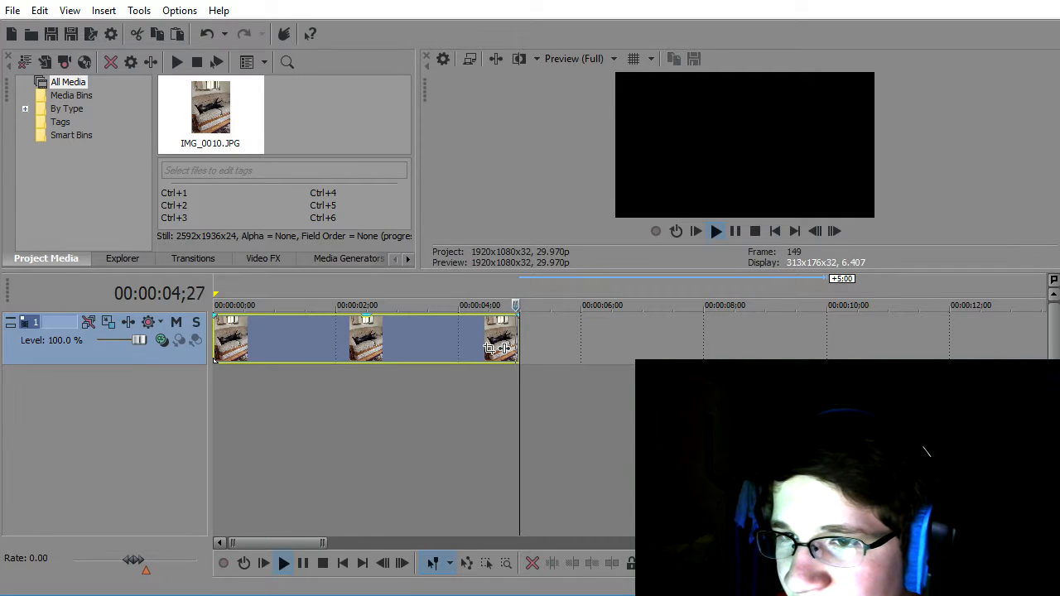
key(space)
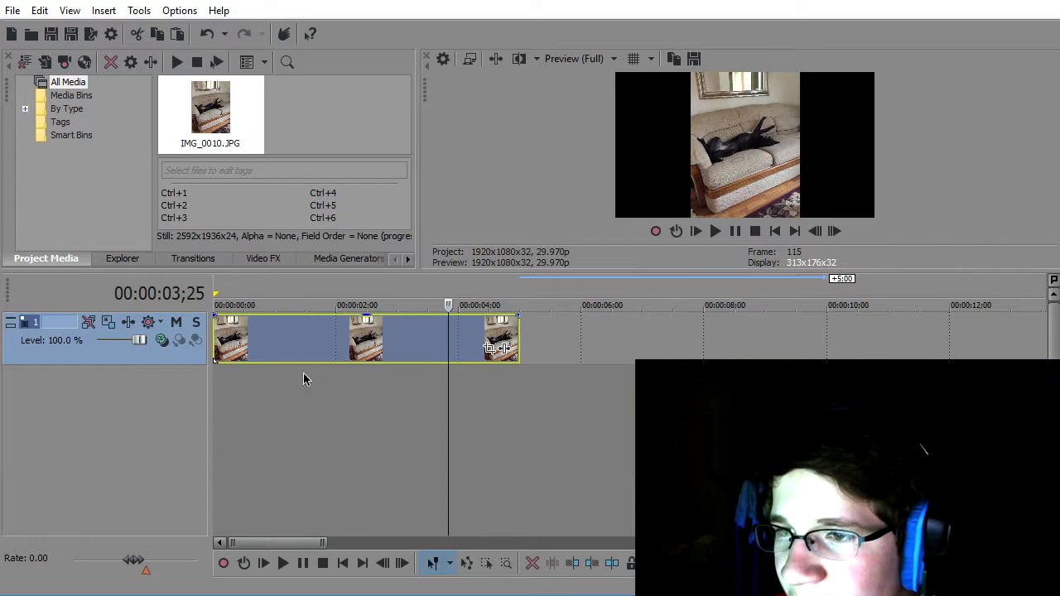
right_click(146, 407)
click(112, 403)
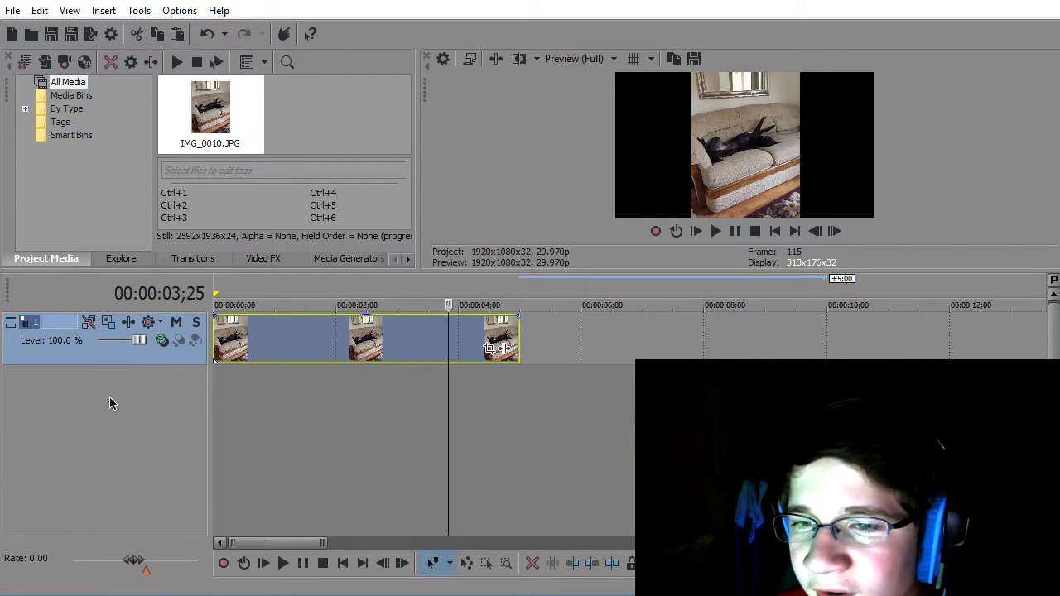
- Place the playhead near the end of the photo clip at about 00:00:04;16 and open its Event Pan/Crop settings
click(492, 354)
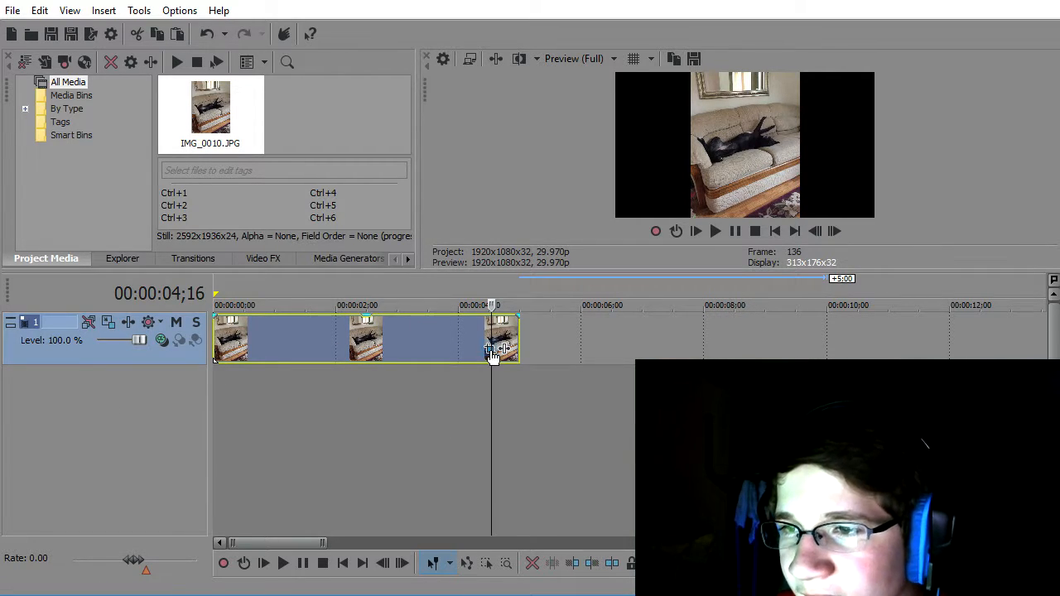
click(490, 351)
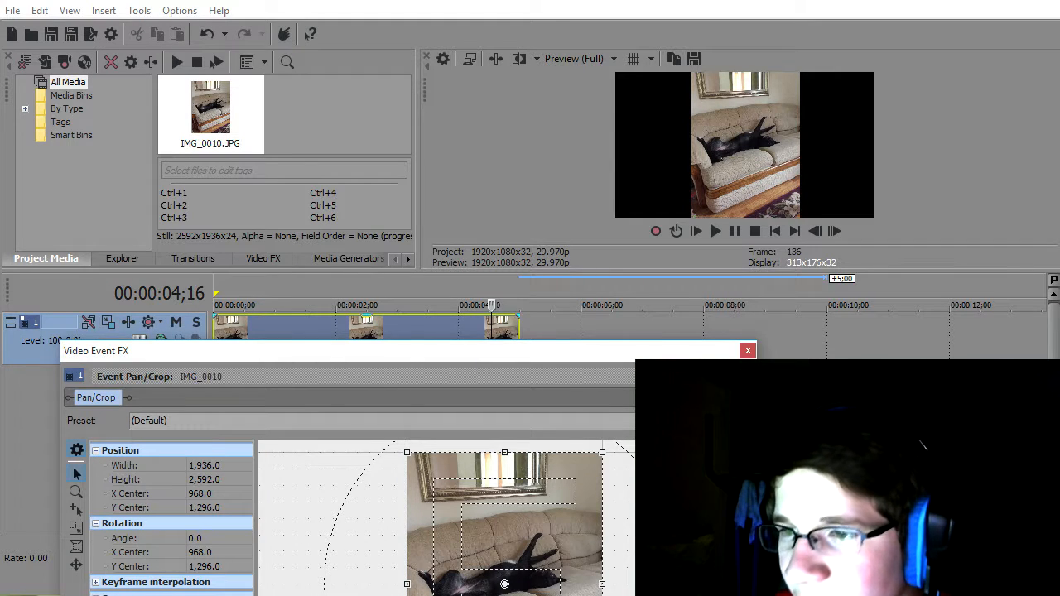
- Try shrinking the photo's crop frame to about 1,634 wide by 1,375 high and undo the change
drag(602, 584, 570, 592)
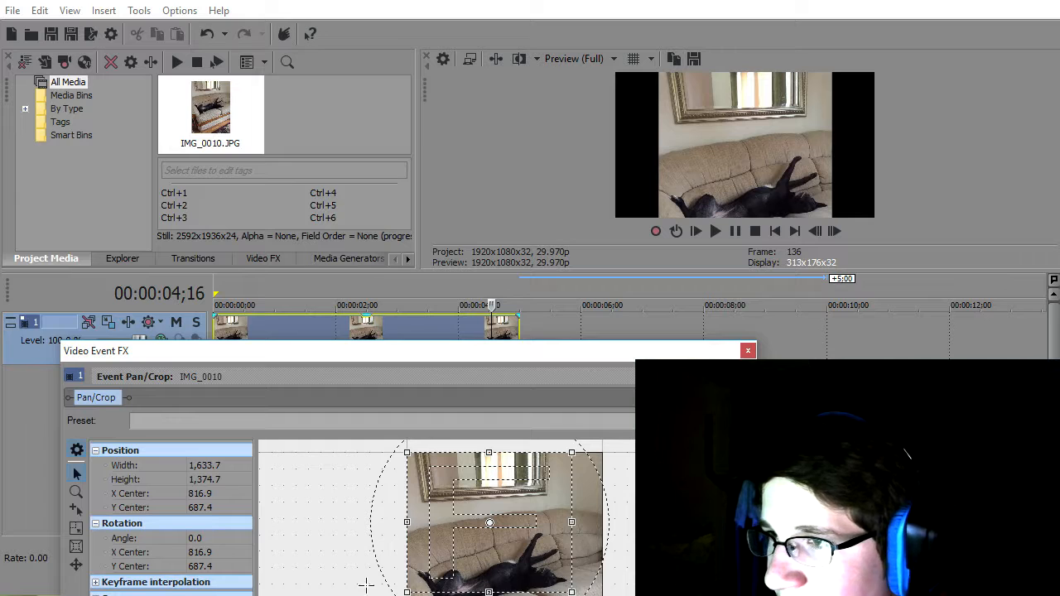
key(ctrl+z)
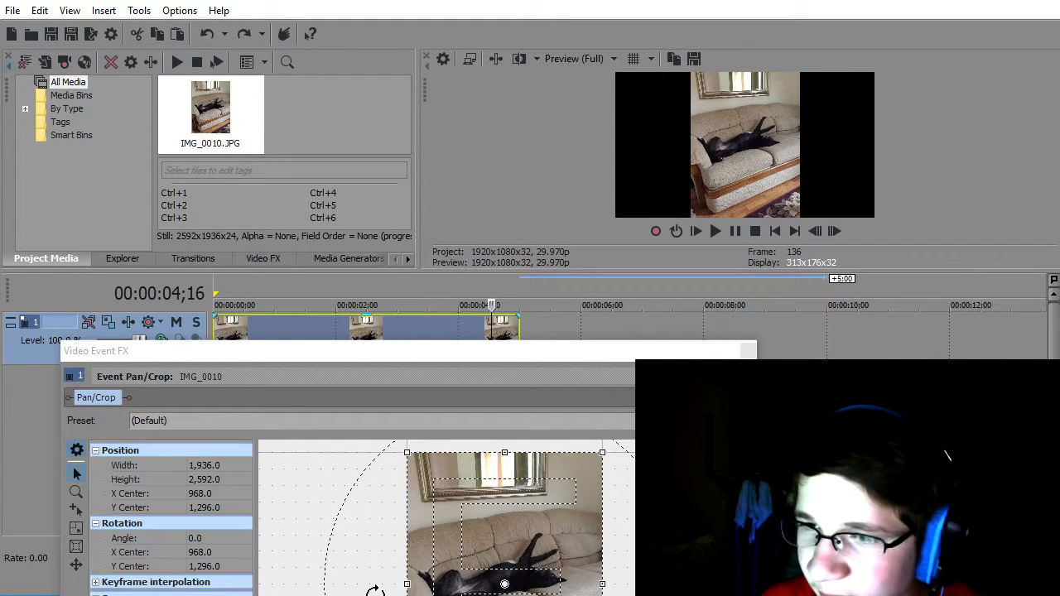
- Crop the photo around the black pet on the couch, about 1,454 wide by 909 high, centred near X 858, Y 1,157, and close Pan/Crop
drag(392, 353, 411, 247)
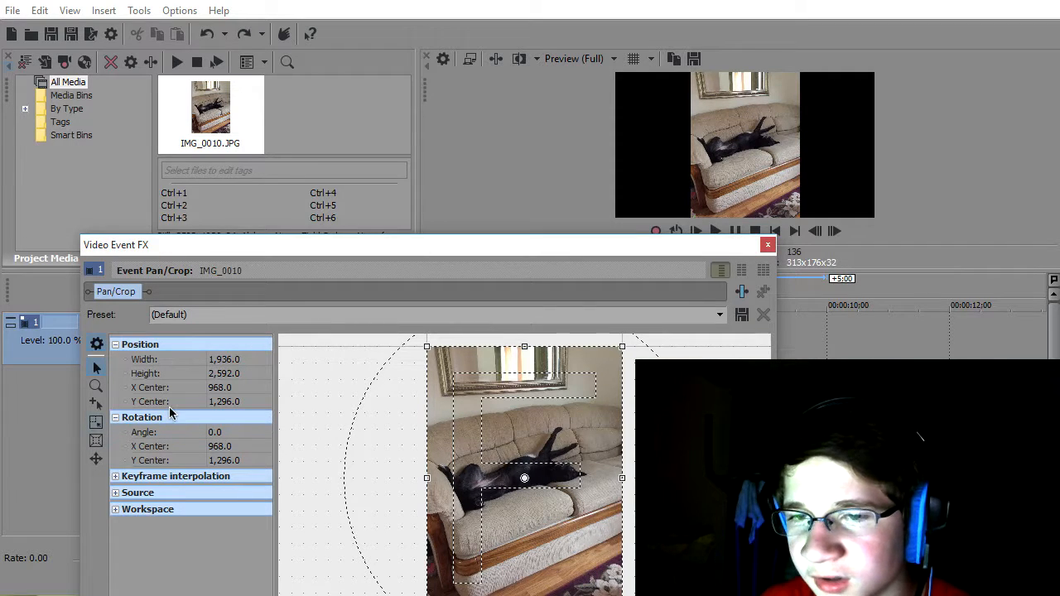
click(96, 346)
click(96, 346)
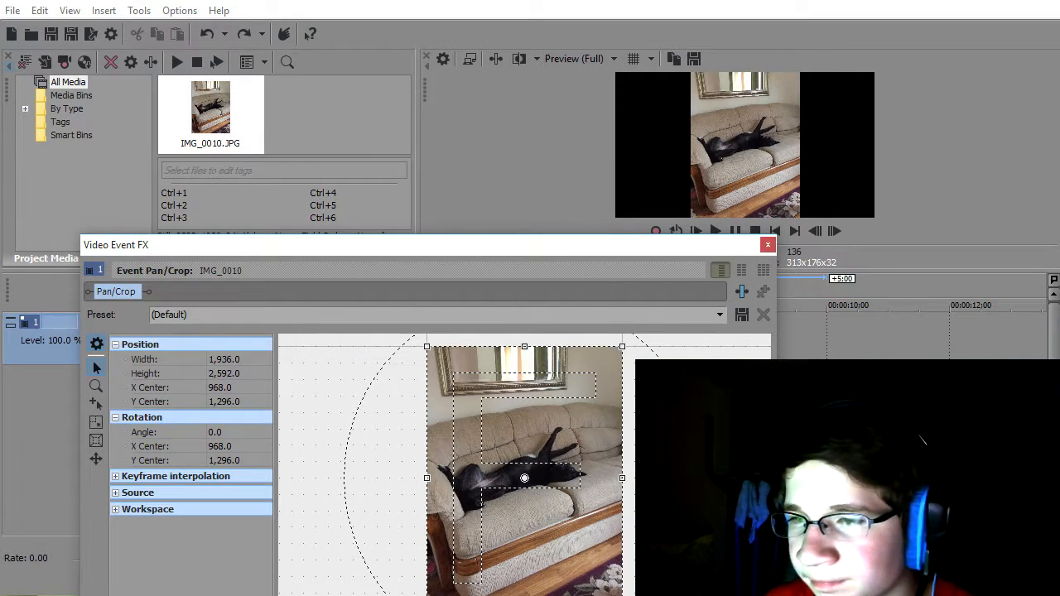
drag(514, 593, 514, 513)
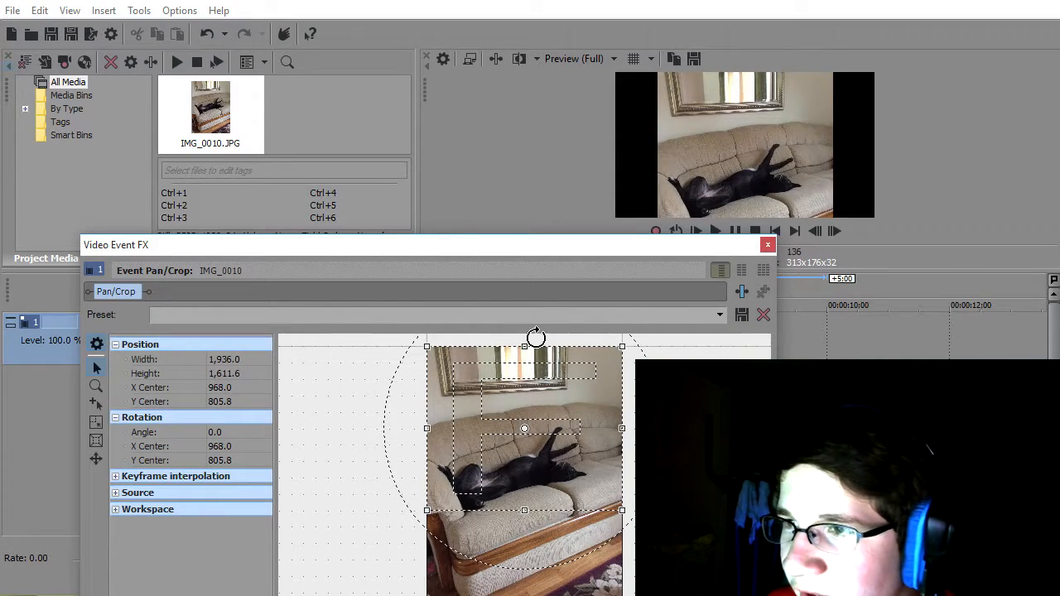
drag(524, 346, 525, 416)
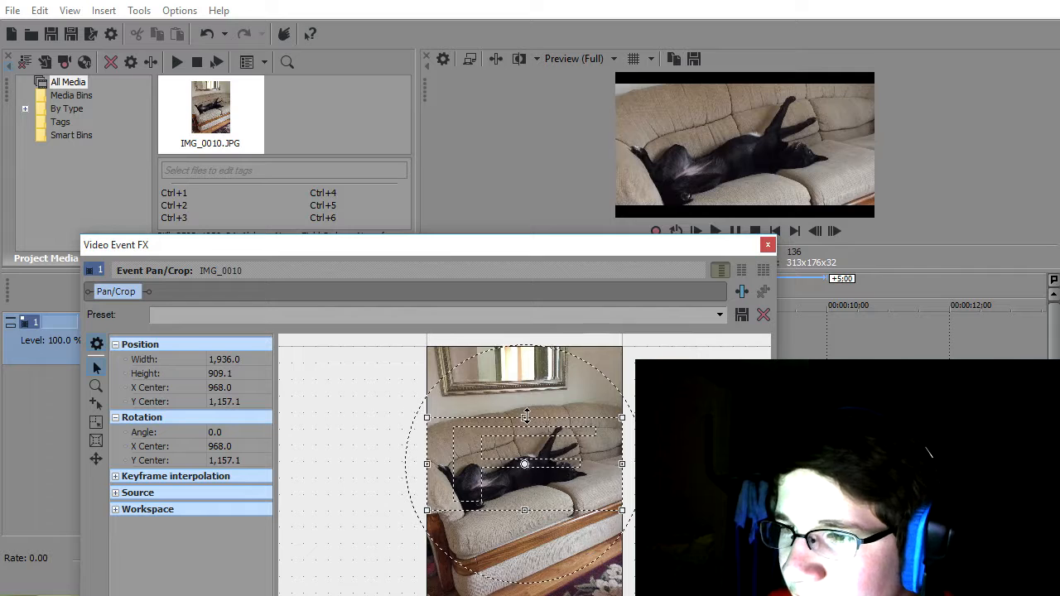
drag(621, 464, 585, 466)
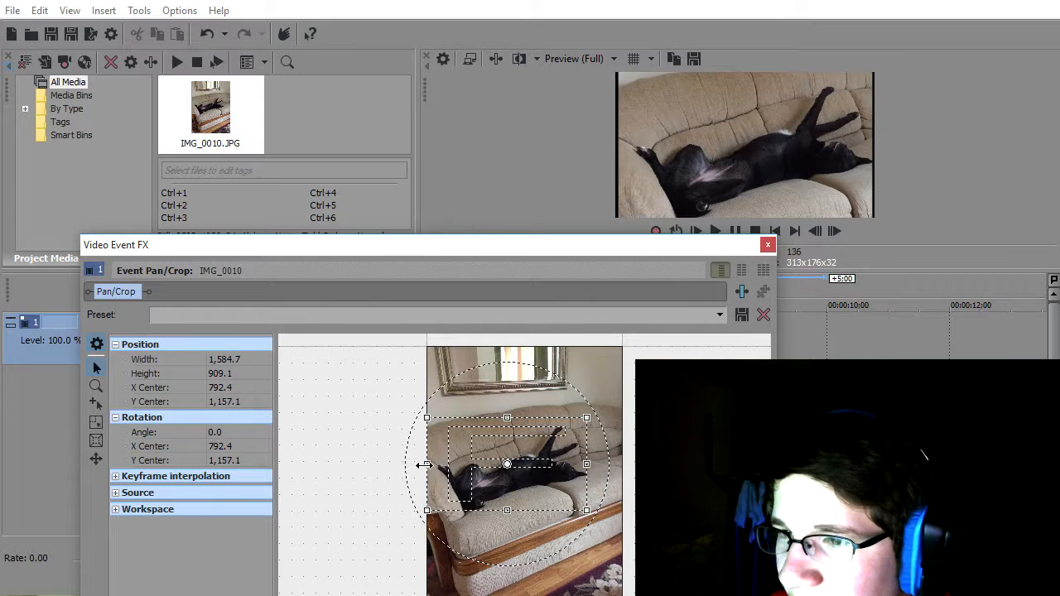
drag(424, 465, 437, 466)
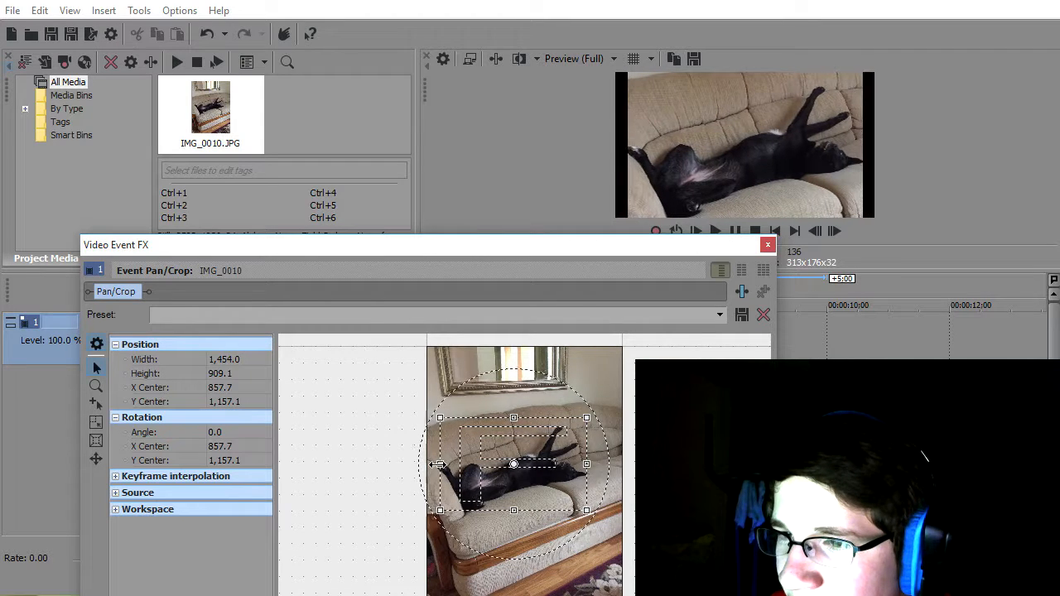
click(767, 247)
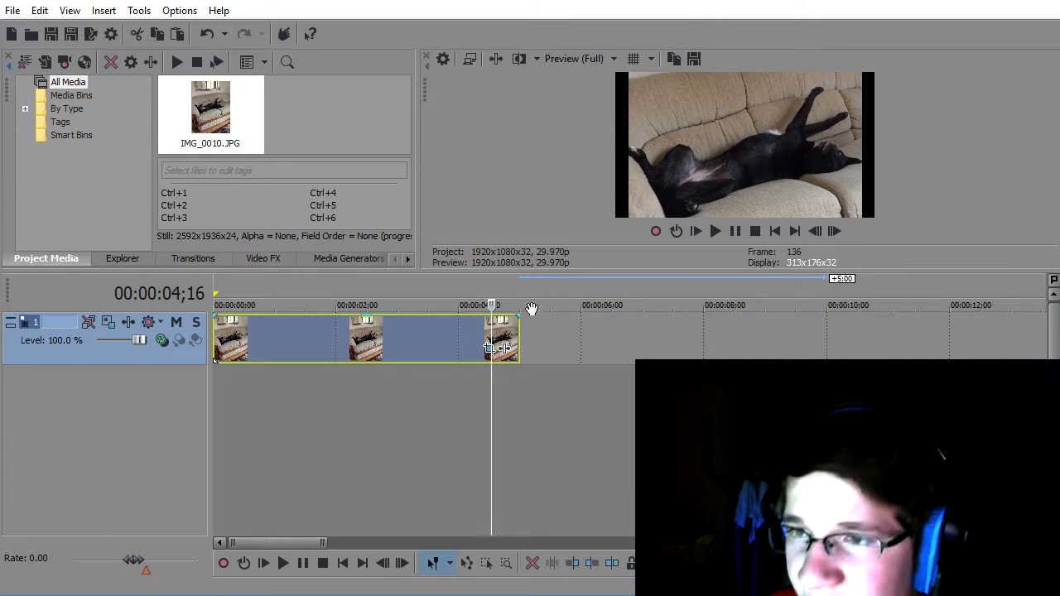
- Insert an empty video track above the photo's track and delete it again
right_click(157, 439)
click(165, 485)
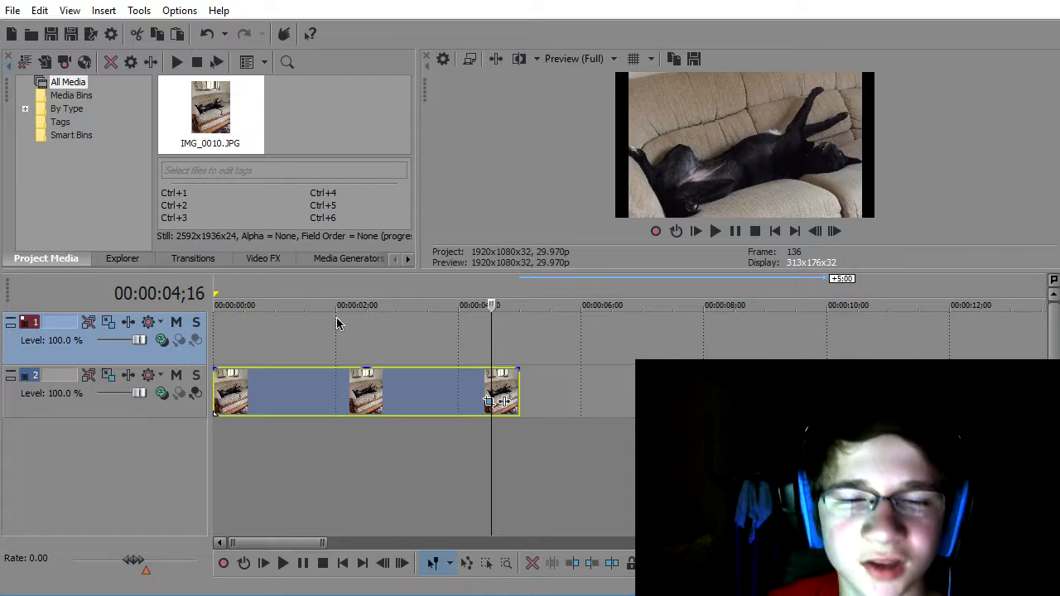
right_click(149, 364)
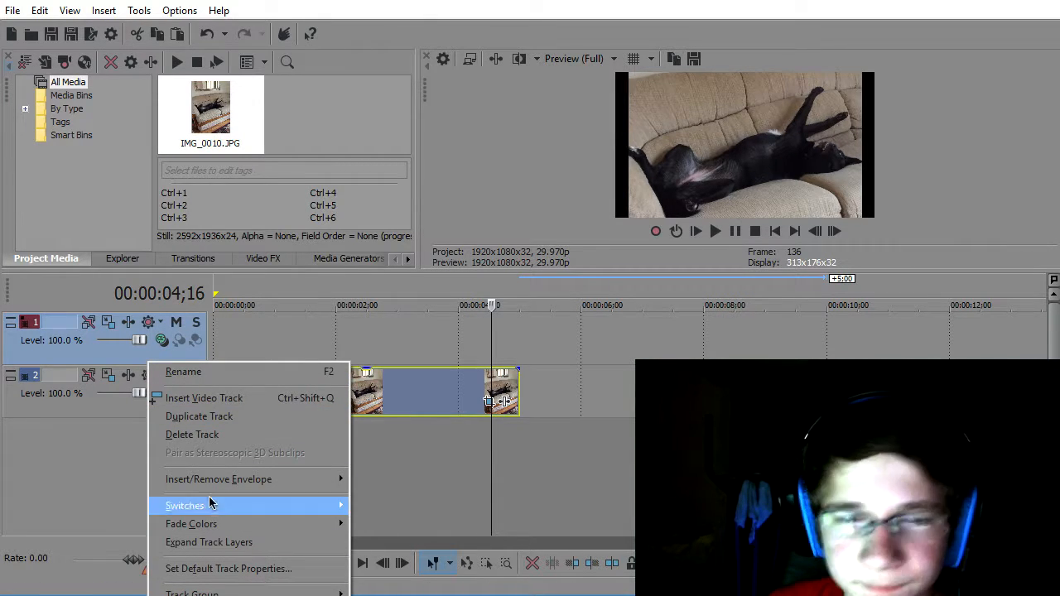
click(191, 435)
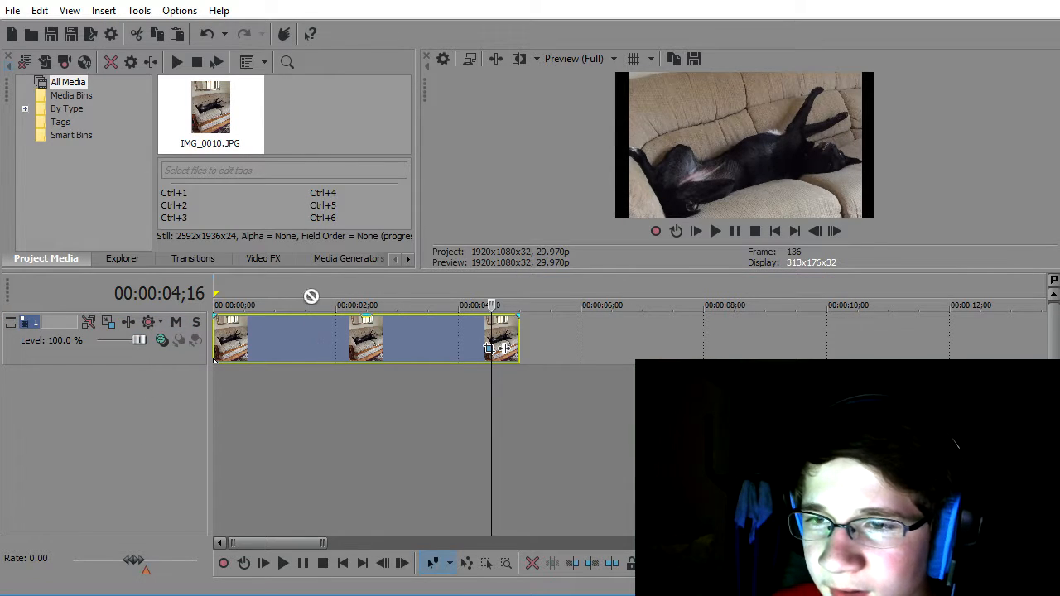
right_click(274, 349)
click(576, 378)
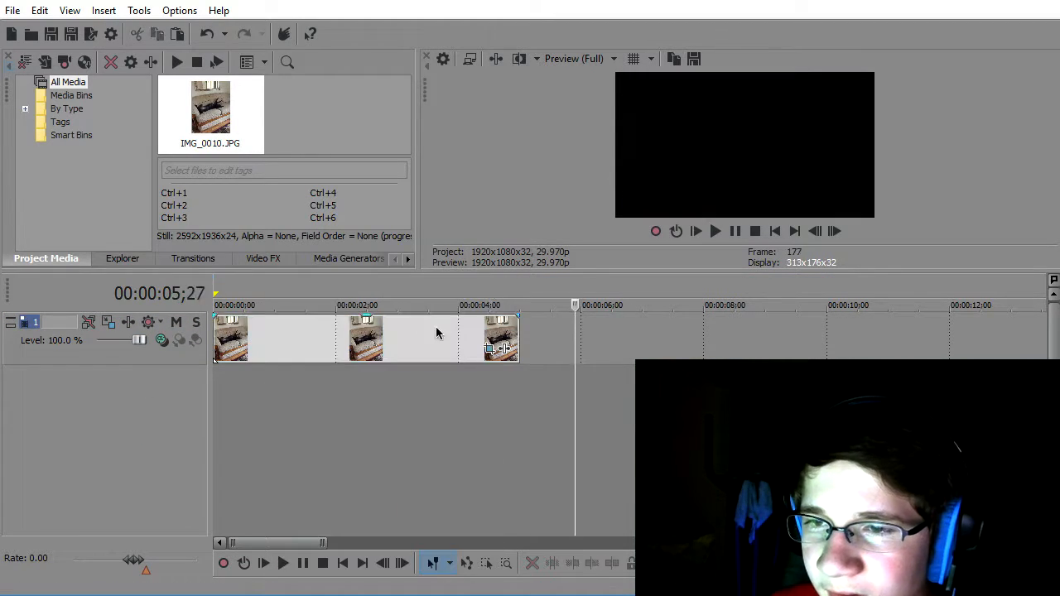
click(318, 340)
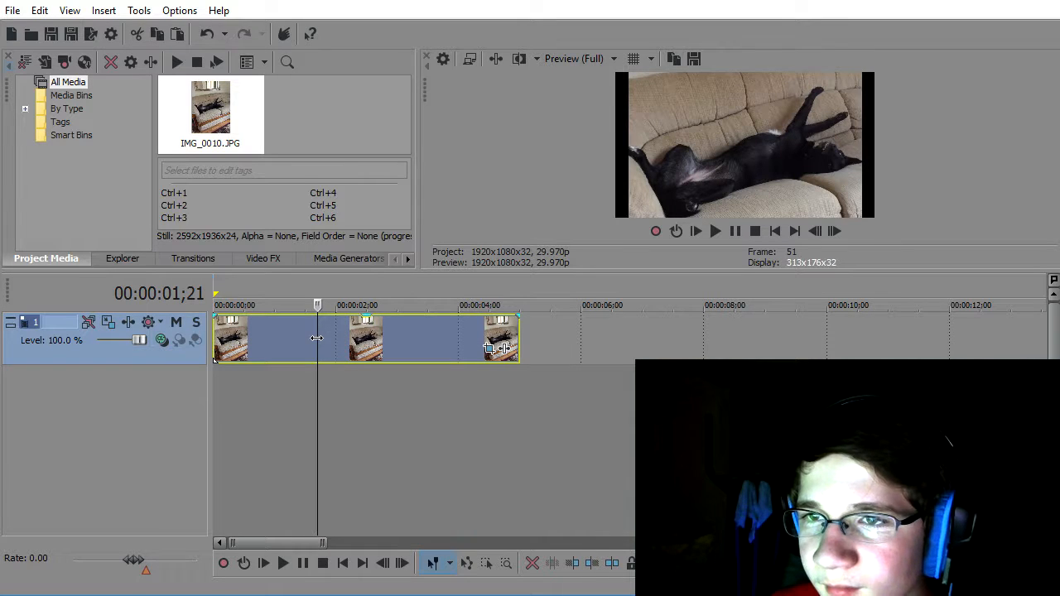
click(31, 34)
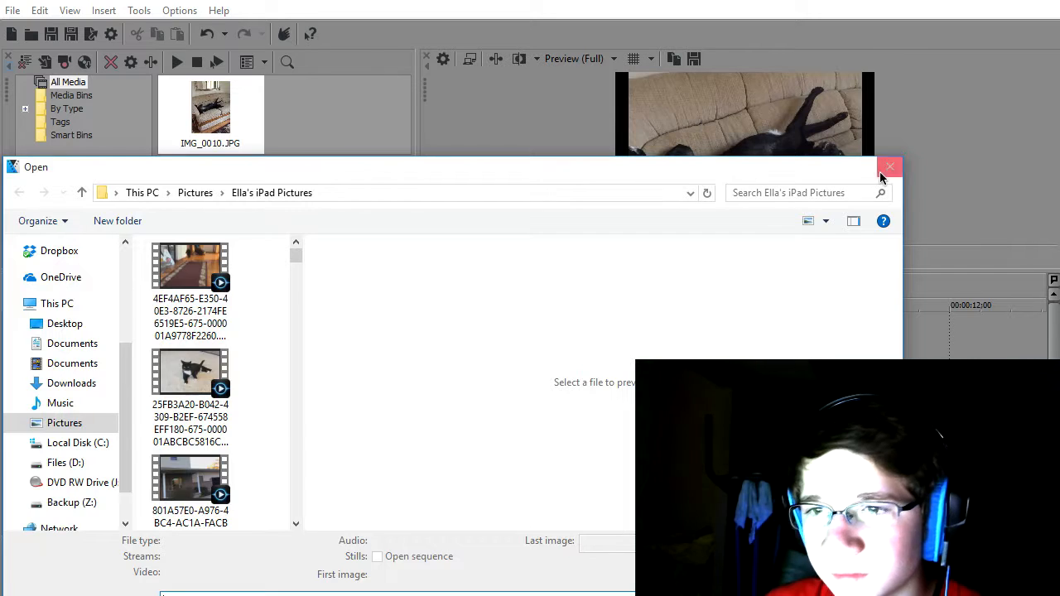
click(883, 165)
- Place the playhead at the end of the photo clip, 00:00:05;00, and import IMG_0014.JPG there from the iPad pictures folder
click(518, 332)
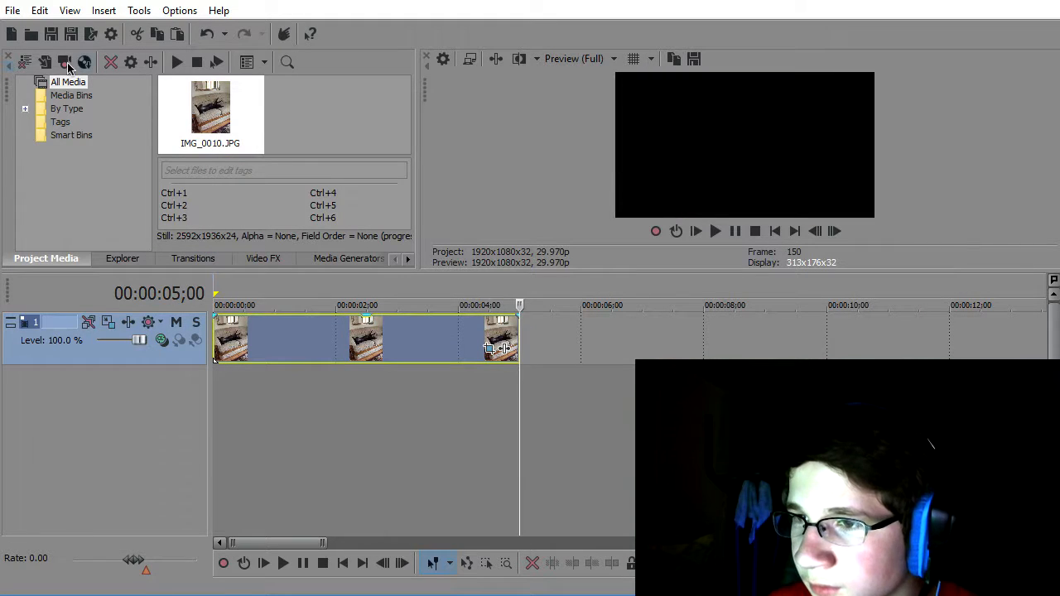
click(12, 34)
click(617, 253)
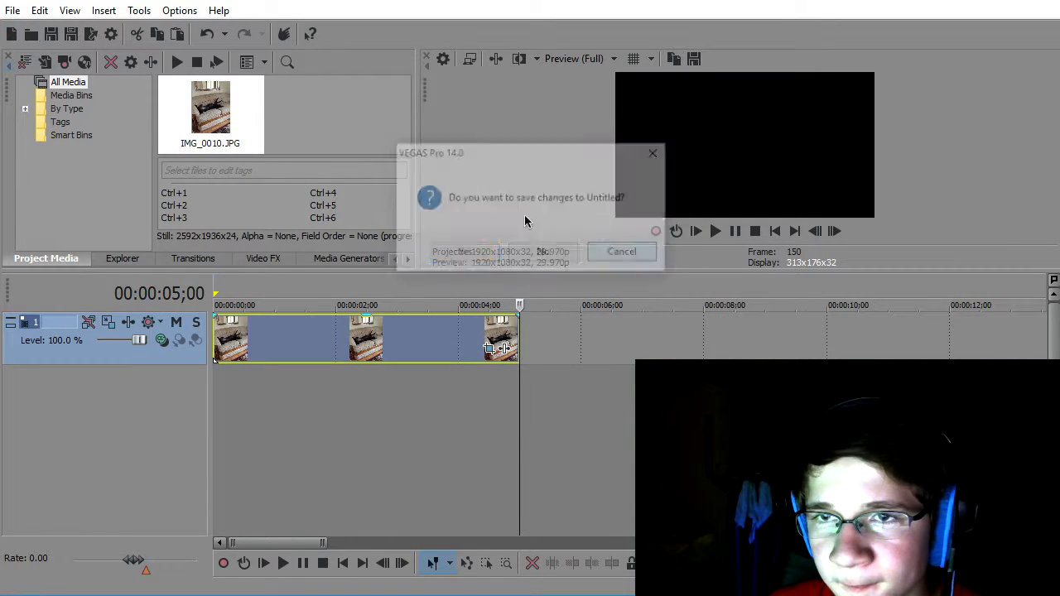
click(30, 34)
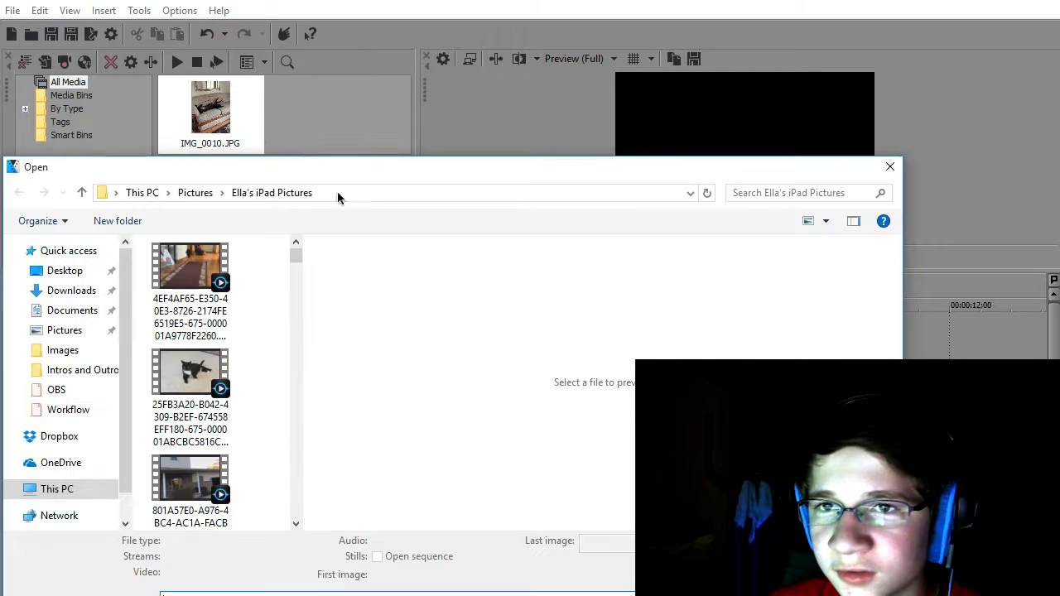
scroll(237, 442, down, 10)
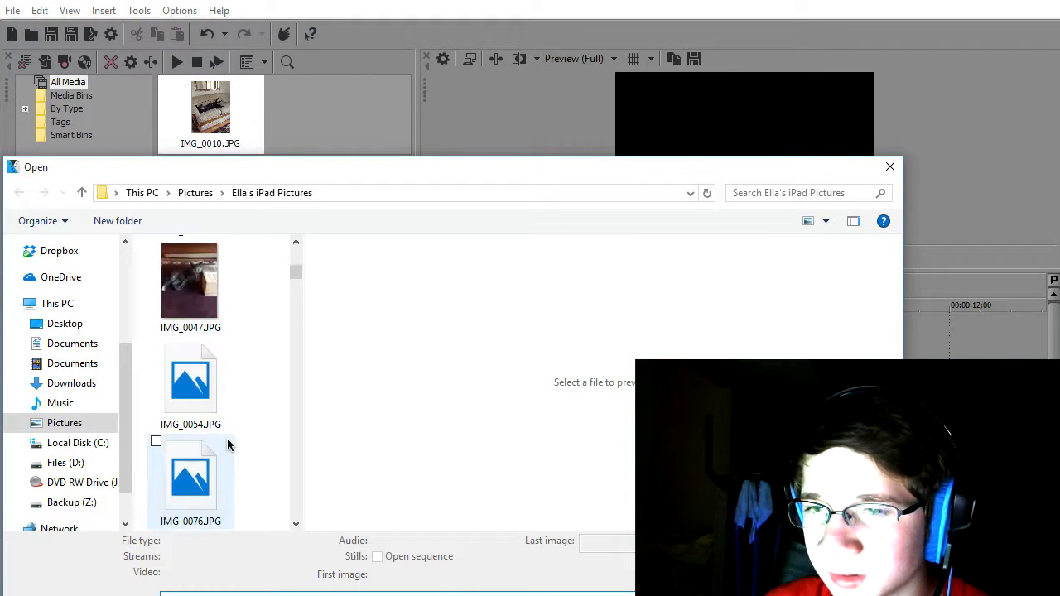
scroll(225, 448, up, 5)
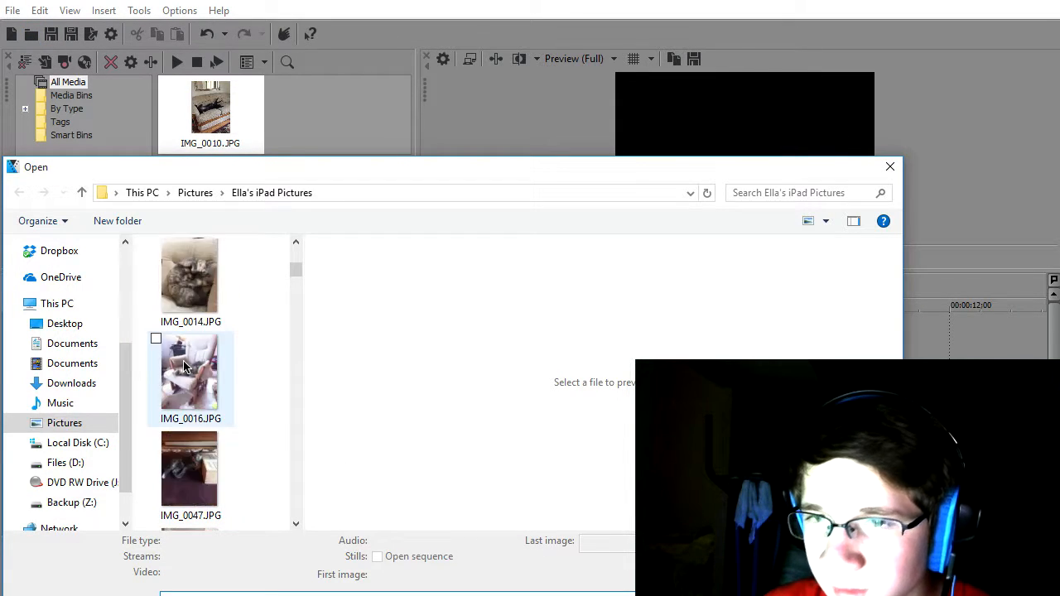
double_click(189, 275)
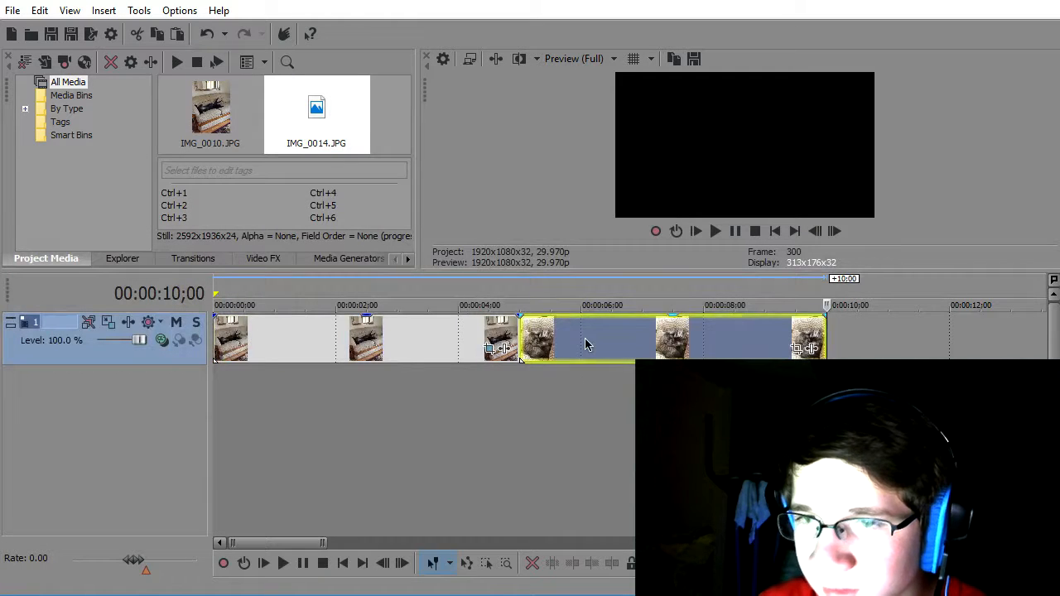
- Move the IMG_0014.JPG clip onto a new video track below the first photo, starting at 00:00:00;00
drag(556, 307, 456, 425)
drag(252, 436, 252, 395)
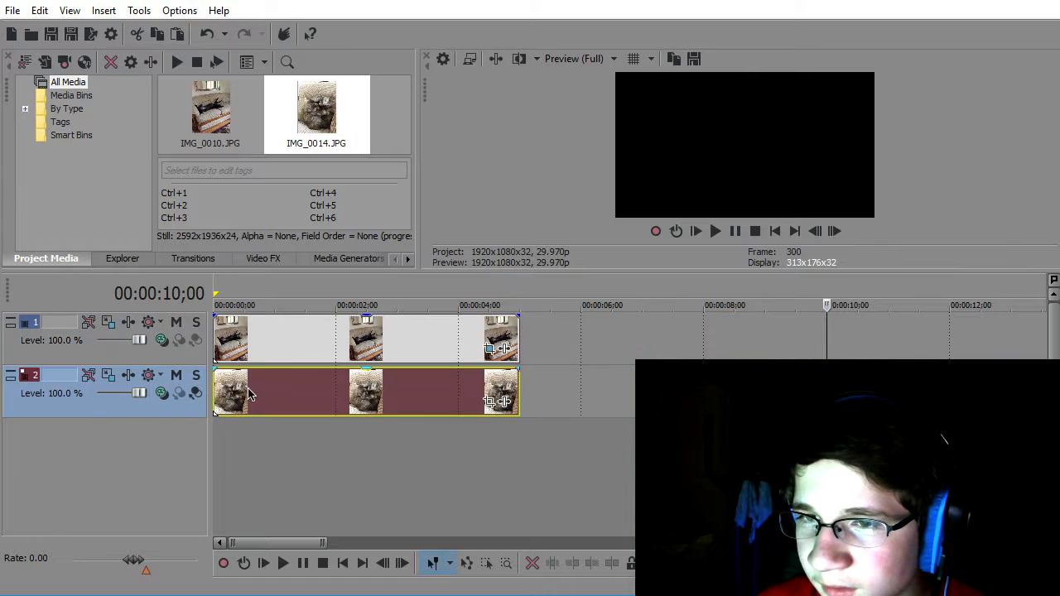
- Move the IMG_0014.JPG track above the black pet's track, with the playhead at 00:00:01;20 to compare the layering
drag(128, 404, 109, 331)
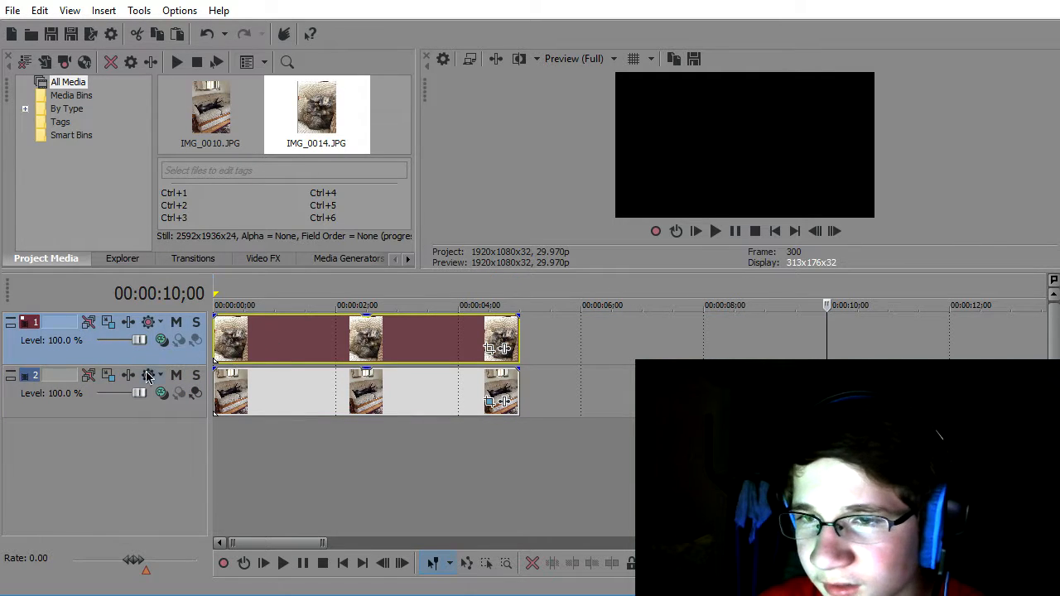
key(ctrl+z)
click(315, 341)
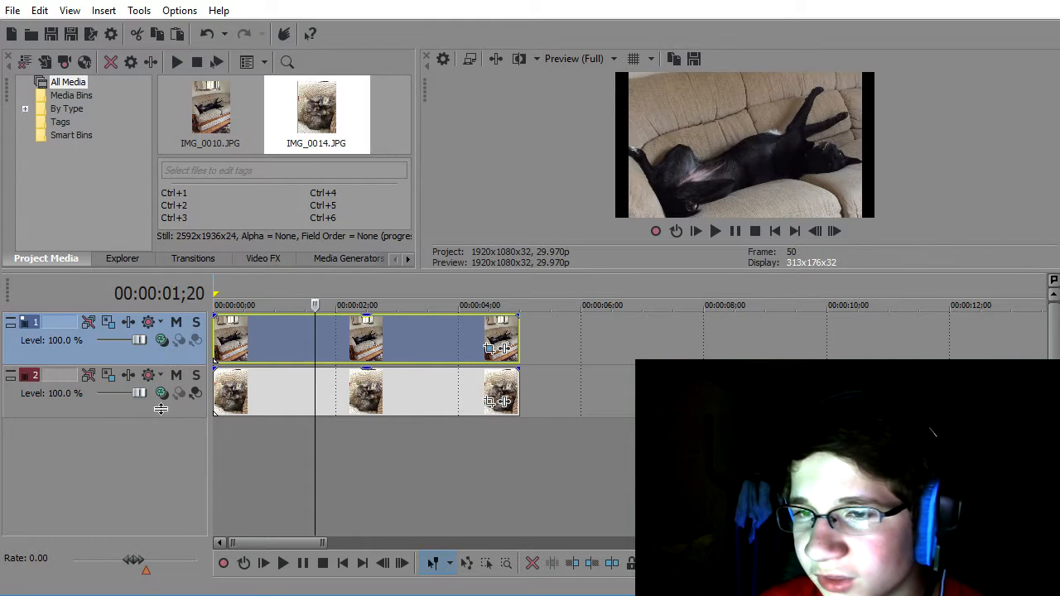
drag(161, 409, 148, 333)
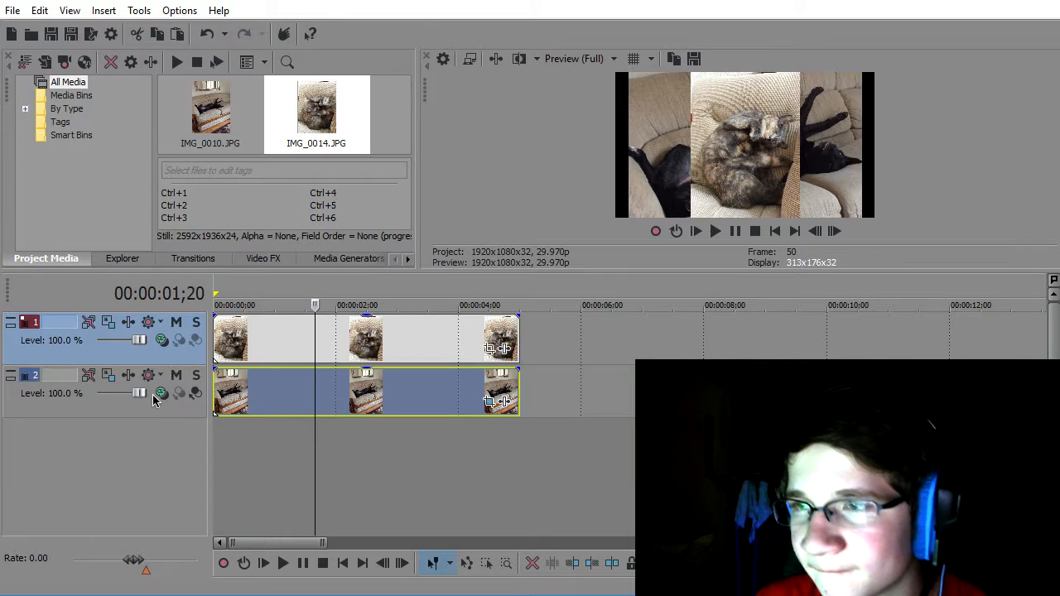
- Shrink the upper track's Track Motion frame to about 1,826 wide by 1,027 high
click(109, 325)
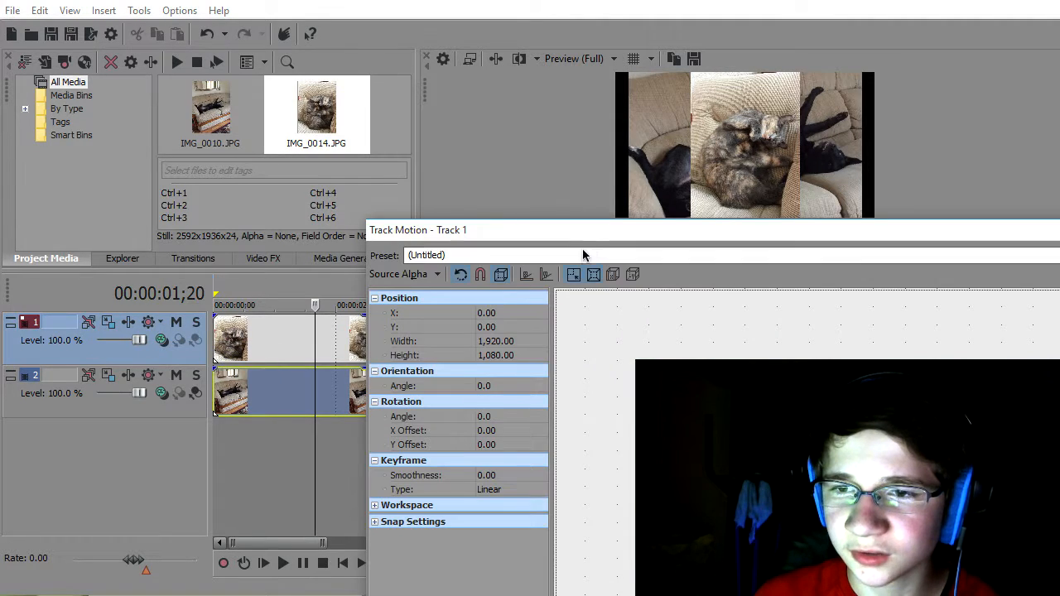
drag(582, 253, 319, 255)
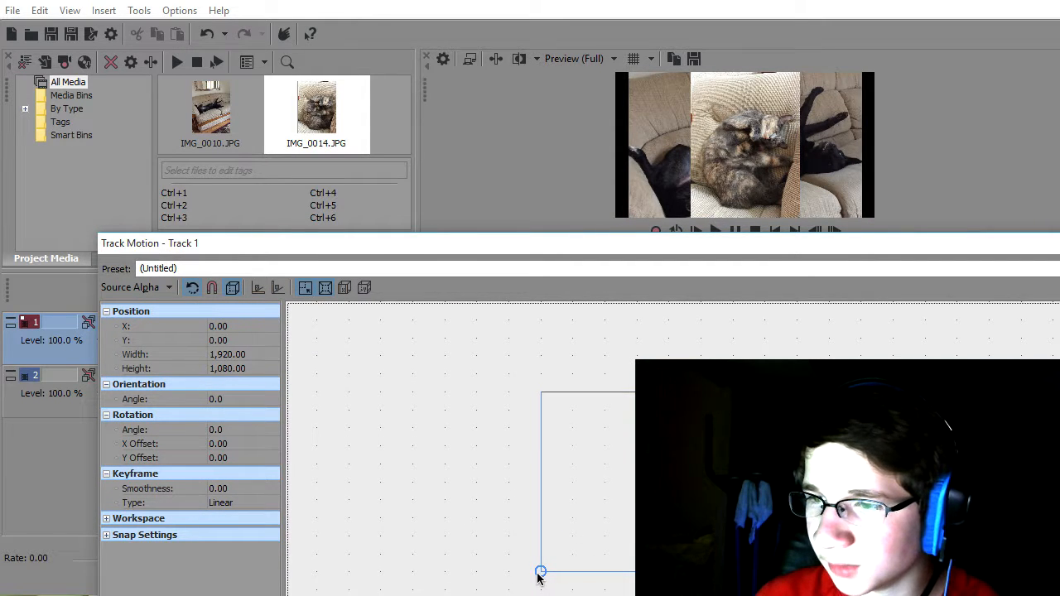
mouse_move(533, 567)
mouse_down()
mouse_move(552, 561)
mouse_move(491, 593)
mouse_move(542, 557)
mouse_up()
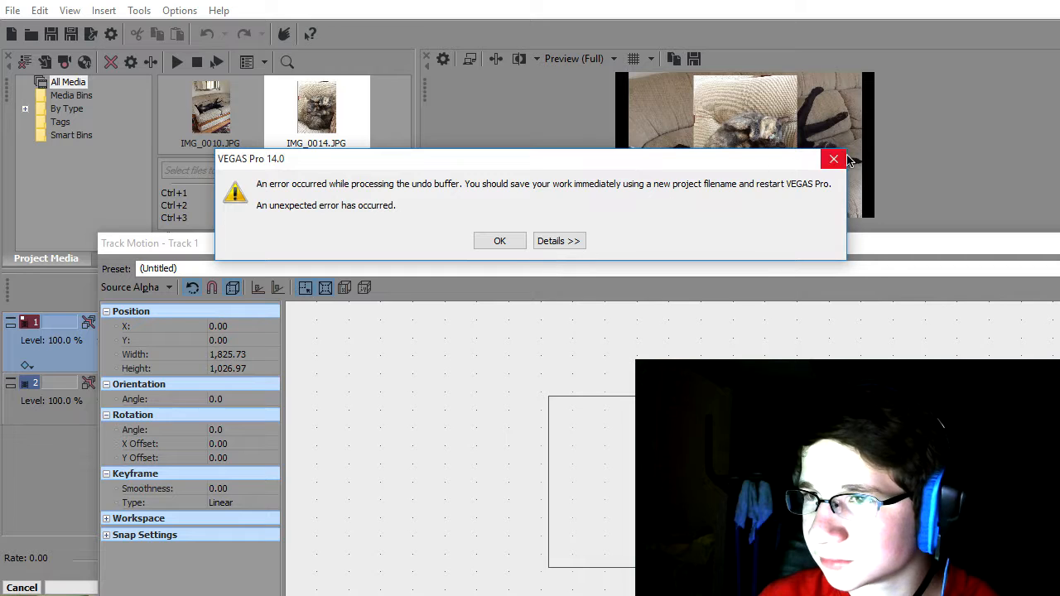
- Dismiss the undo buffer errors, try to resize the upper track's motion frame again, and close Track Motion
click(833, 161)
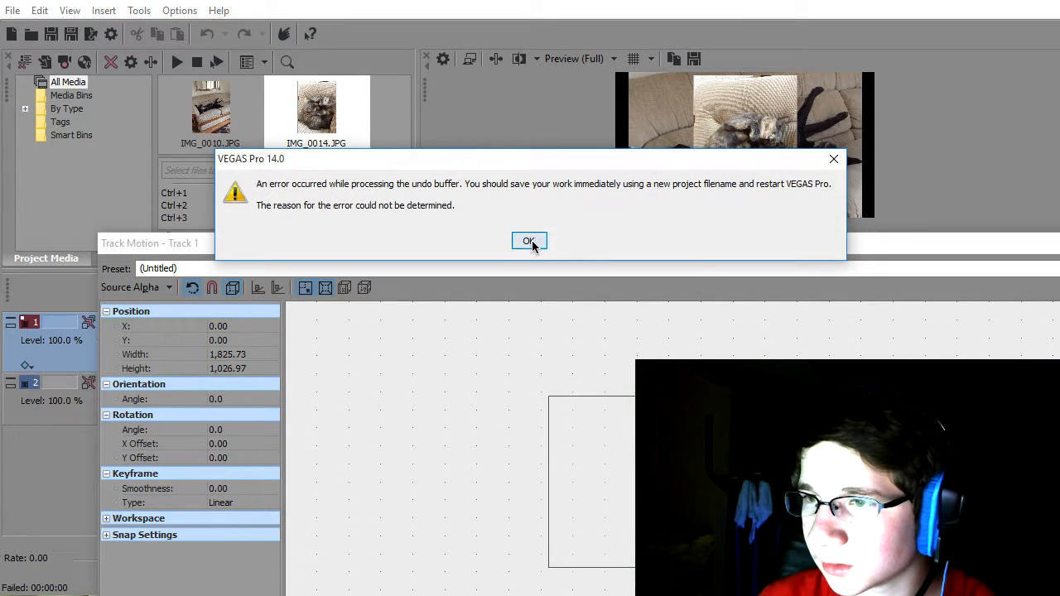
click(530, 242)
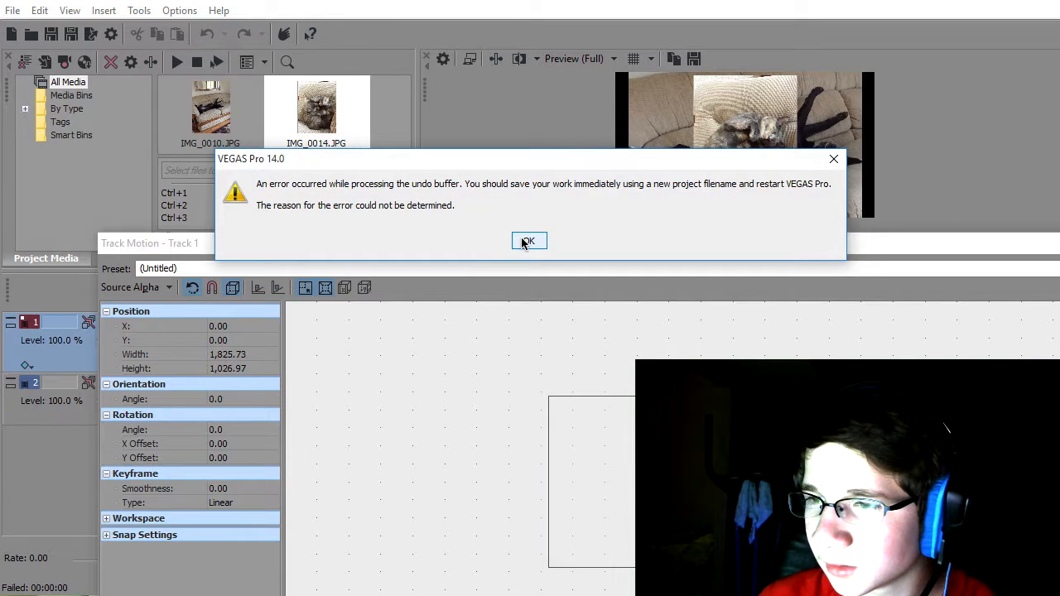
click(529, 241)
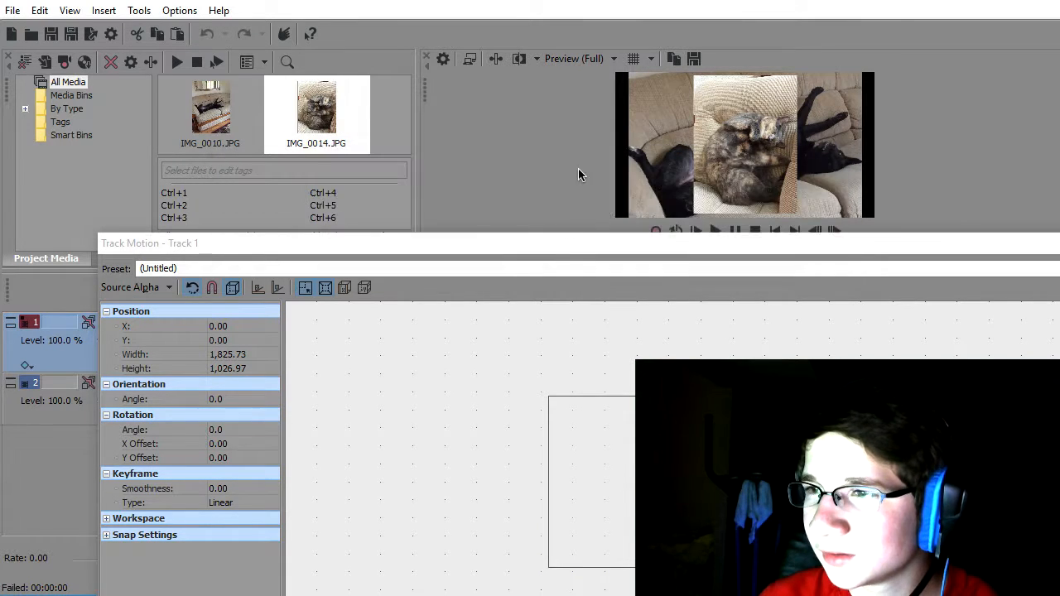
mouse_move(438, 255)
mouse_down()
mouse_move(433, 423)
mouse_move(429, 260)
mouse_up()
mouse_move(547, 585)
mouse_down()
mouse_move(535, 588)
mouse_move(550, 591)
mouse_up()
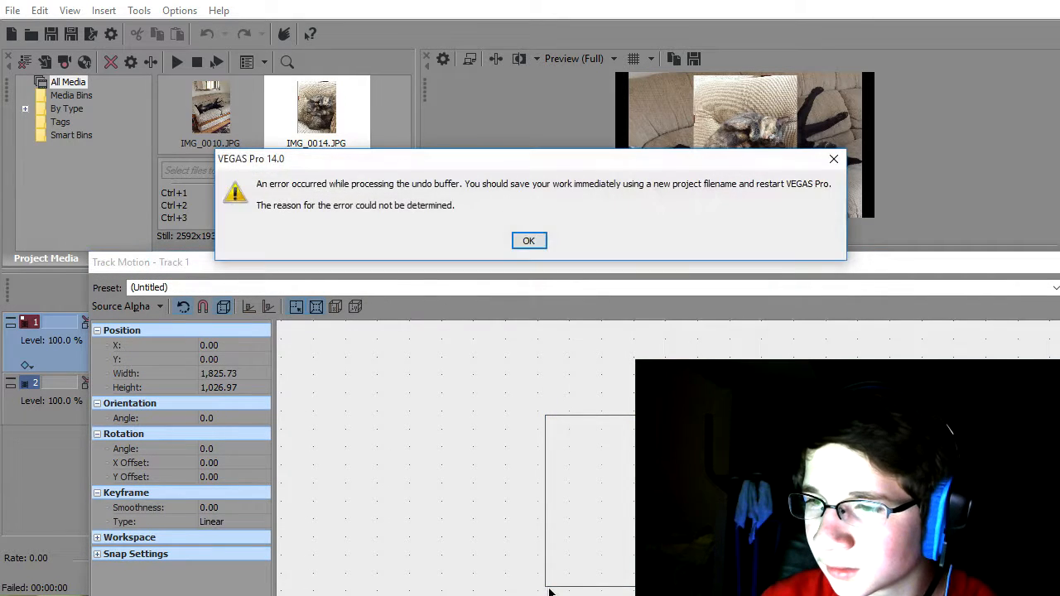
click(525, 244)
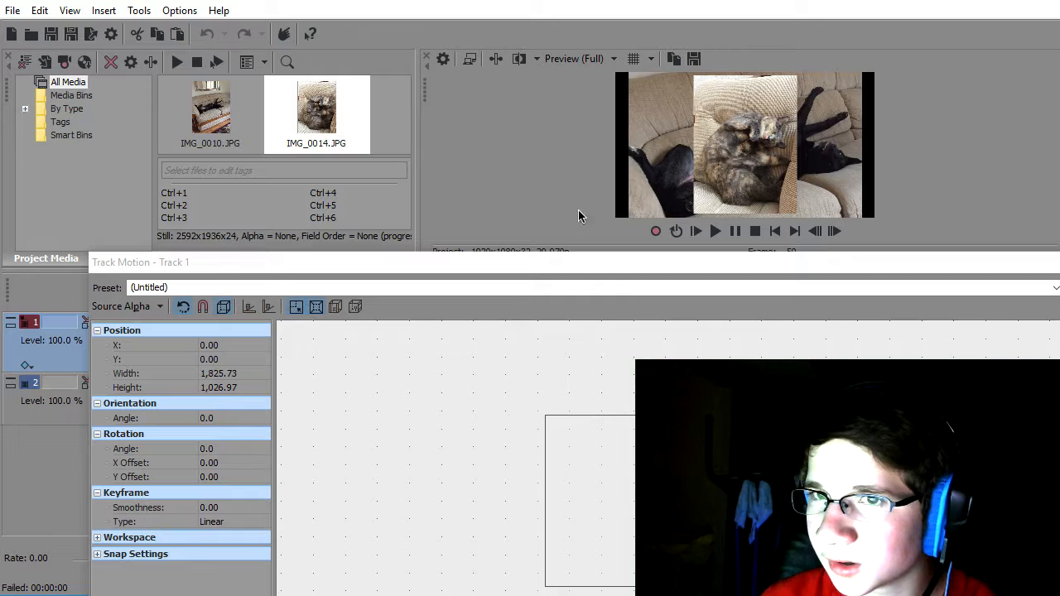
click(1059, 262)
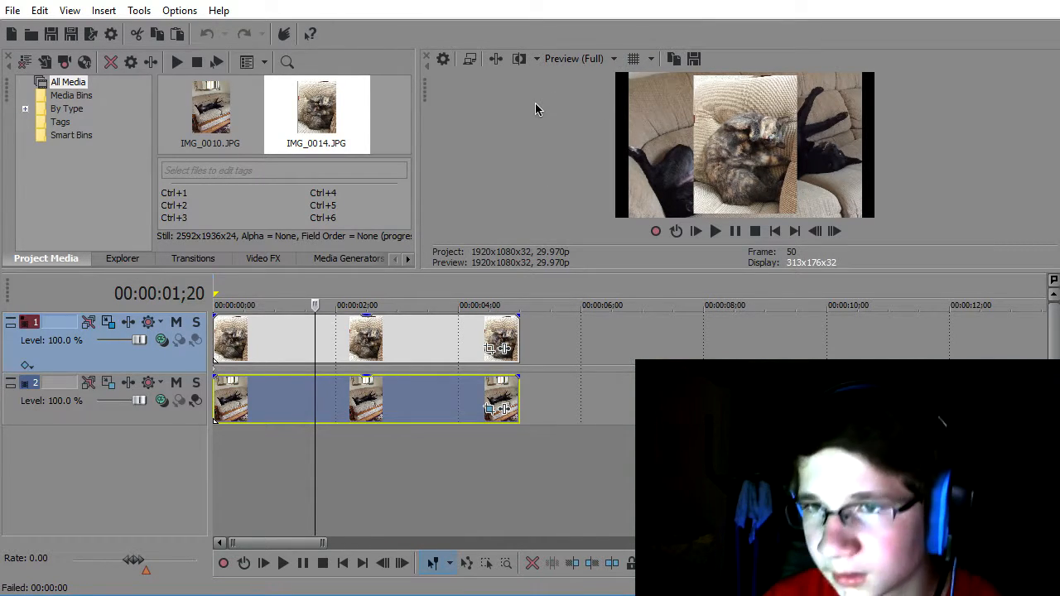
- Save the project in the Projects folder
key(ctrl+s)
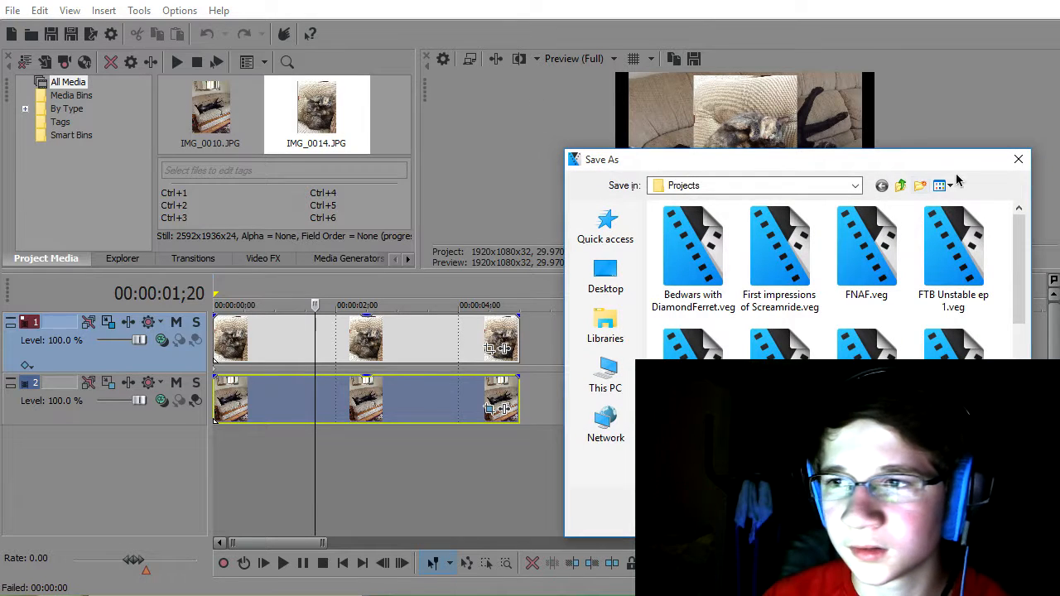
scroll(863, 307, down, 1)
scroll(863, 315, up, 1)
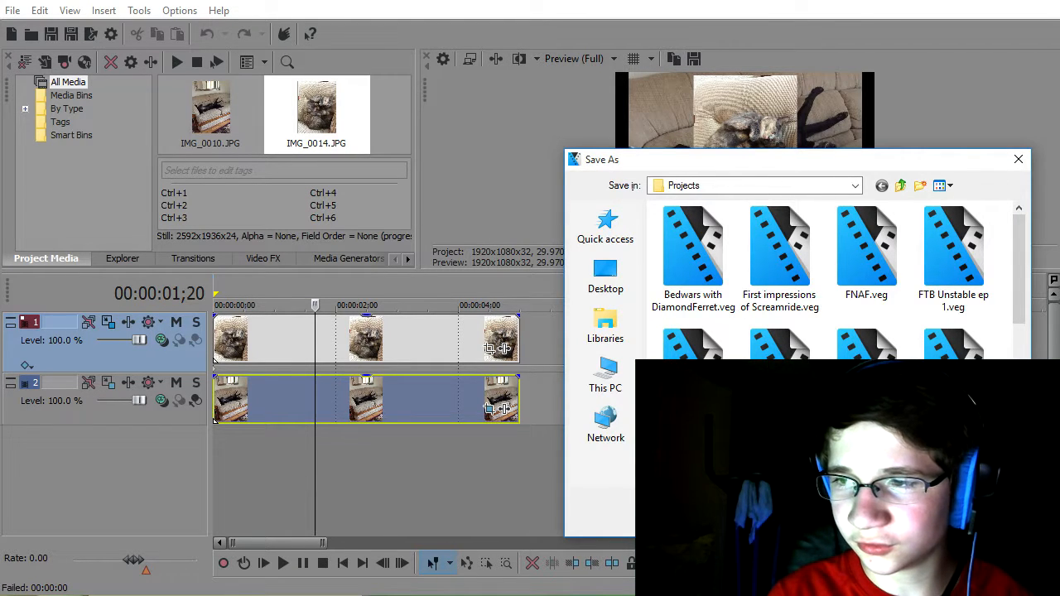
key(Return)
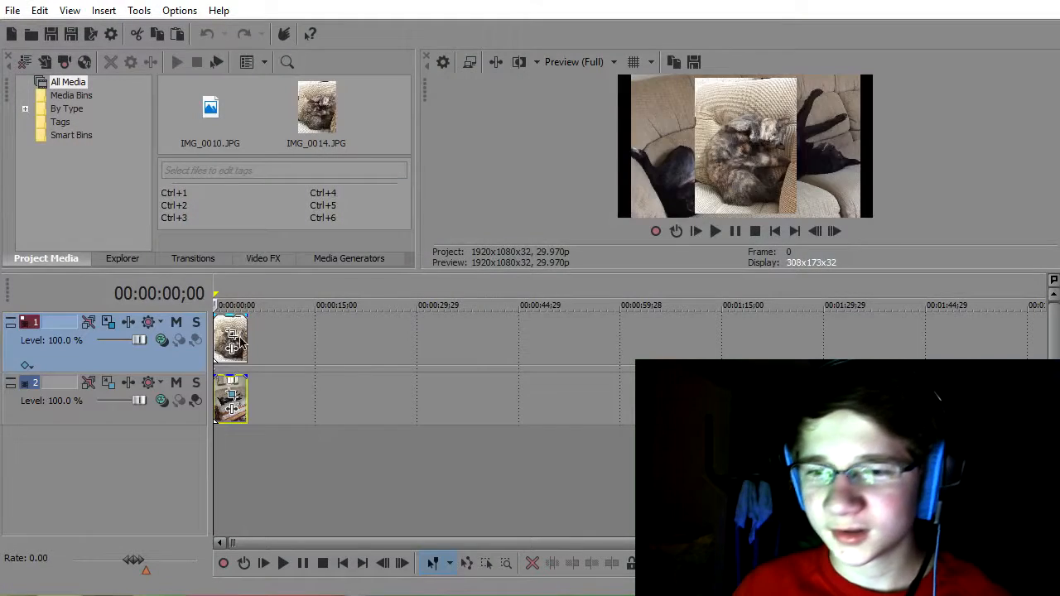
- Open the upper track's Track Motion and add a Position keyframe at about 00:00:01;00
click(247, 375)
scroll(322, 417, up, 5)
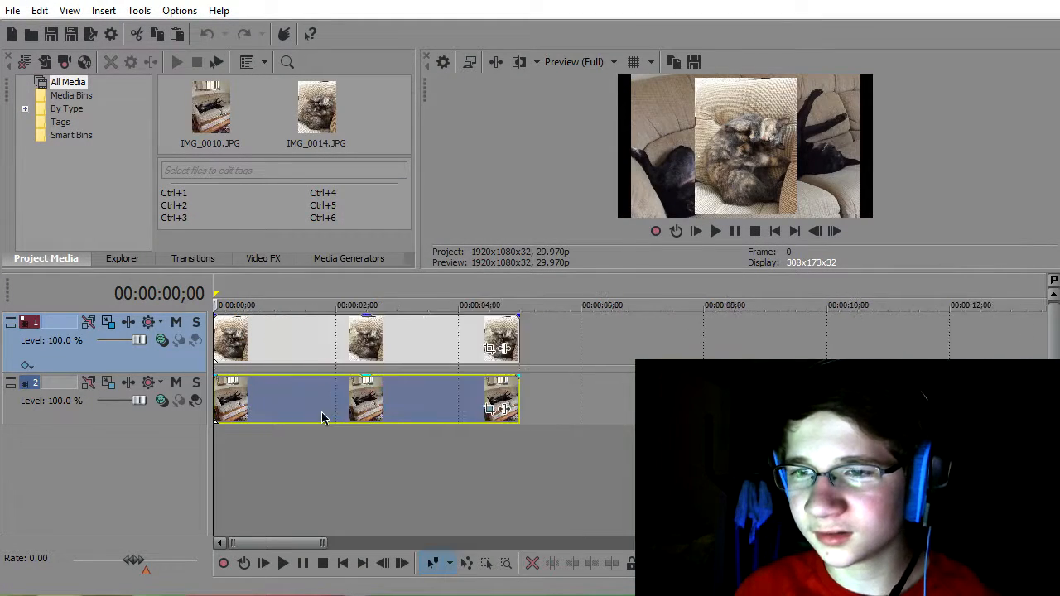
click(109, 324)
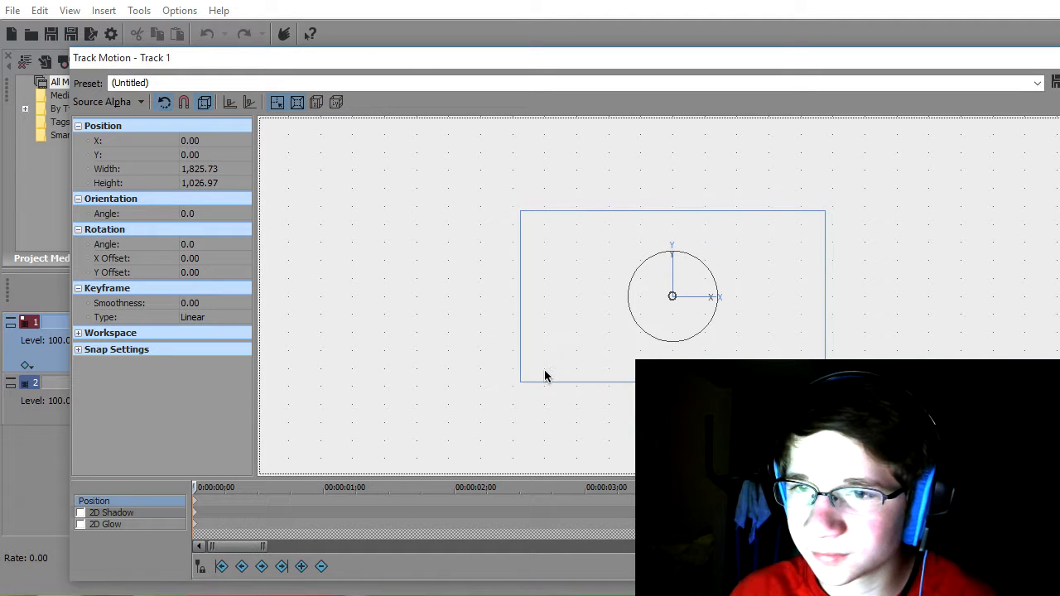
drag(611, 82, 577, 261)
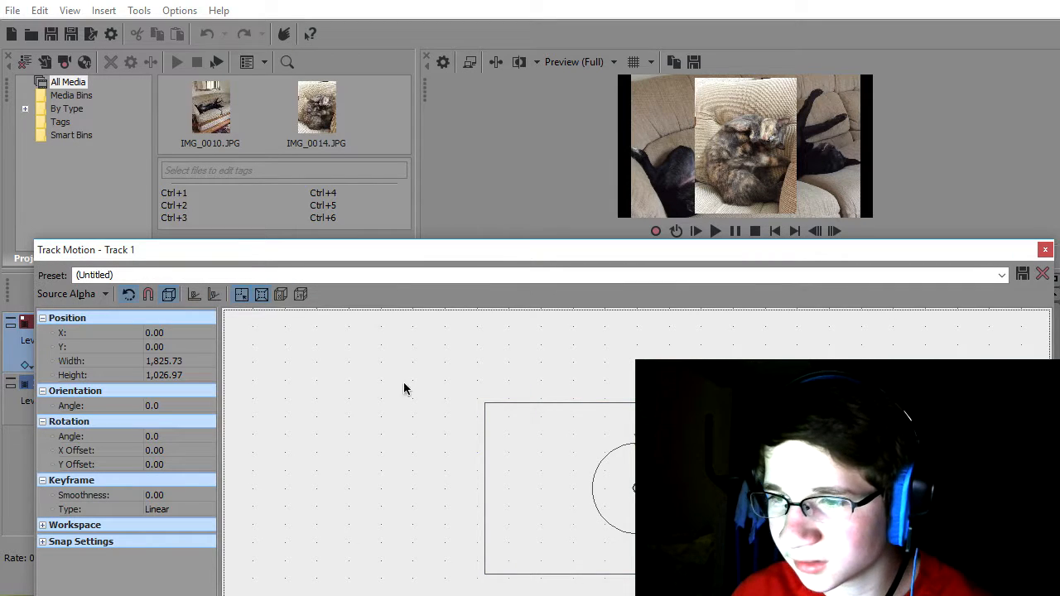
drag(453, 251, 626, 77)
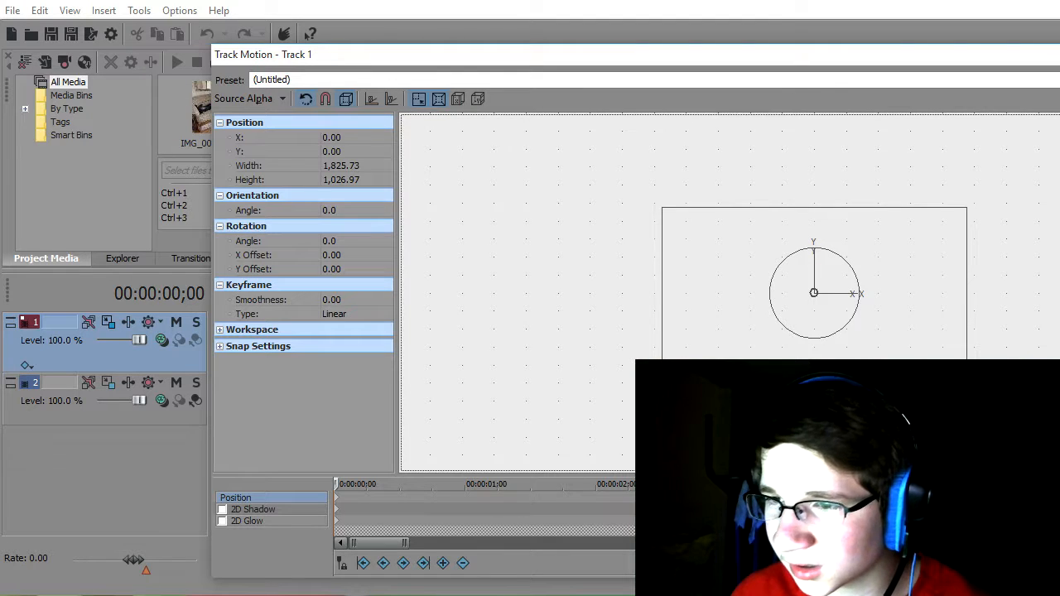
click(466, 497)
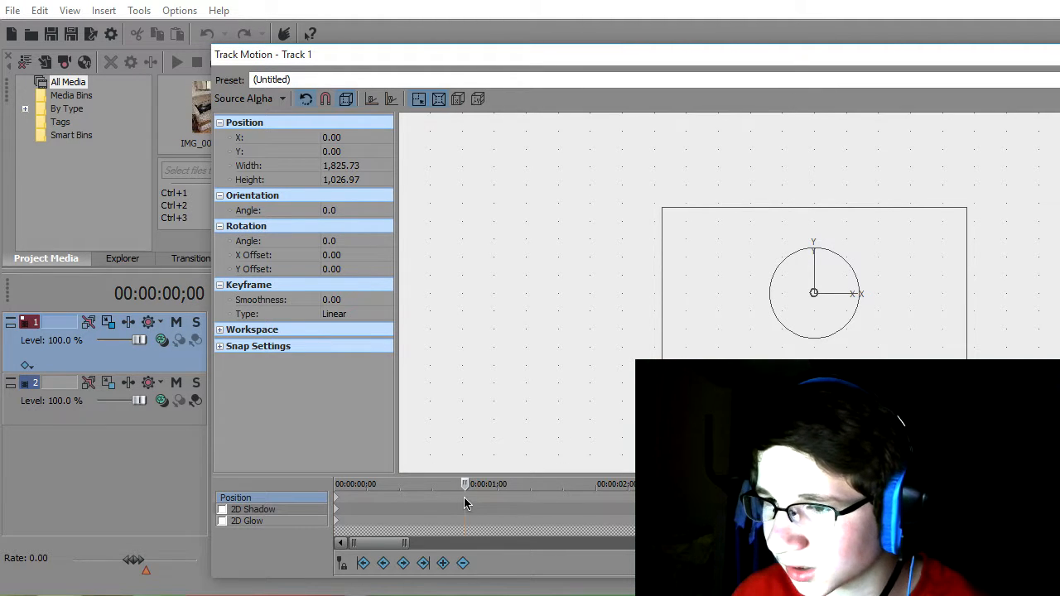
double_click(466, 497)
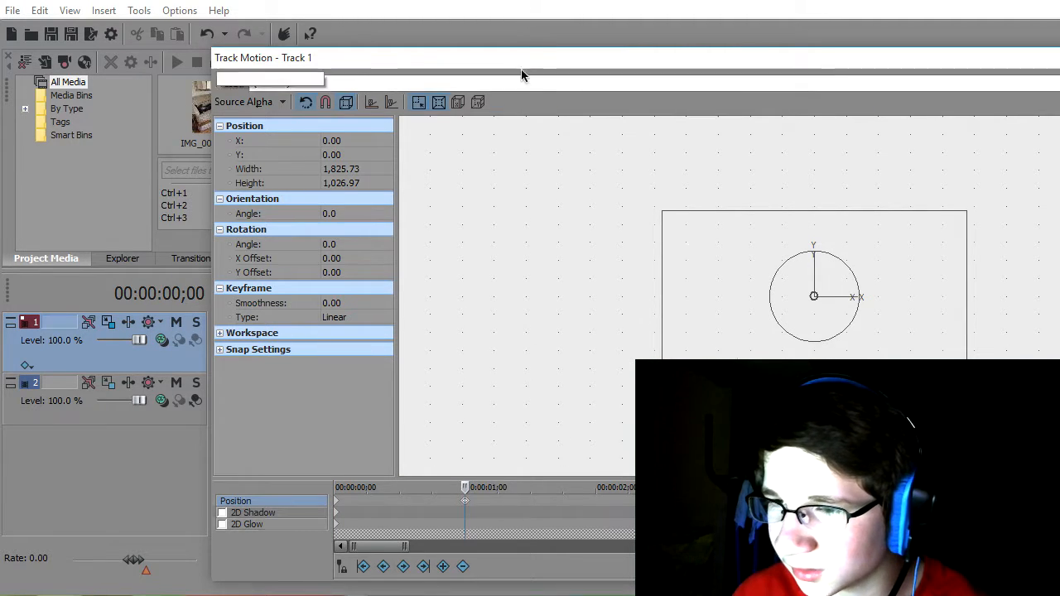
- Shrink the upper track to a small picture centred over the black pet at the one-second keyframe, and preview it at 00:00:01;00
drag(521, 54, 378, 350)
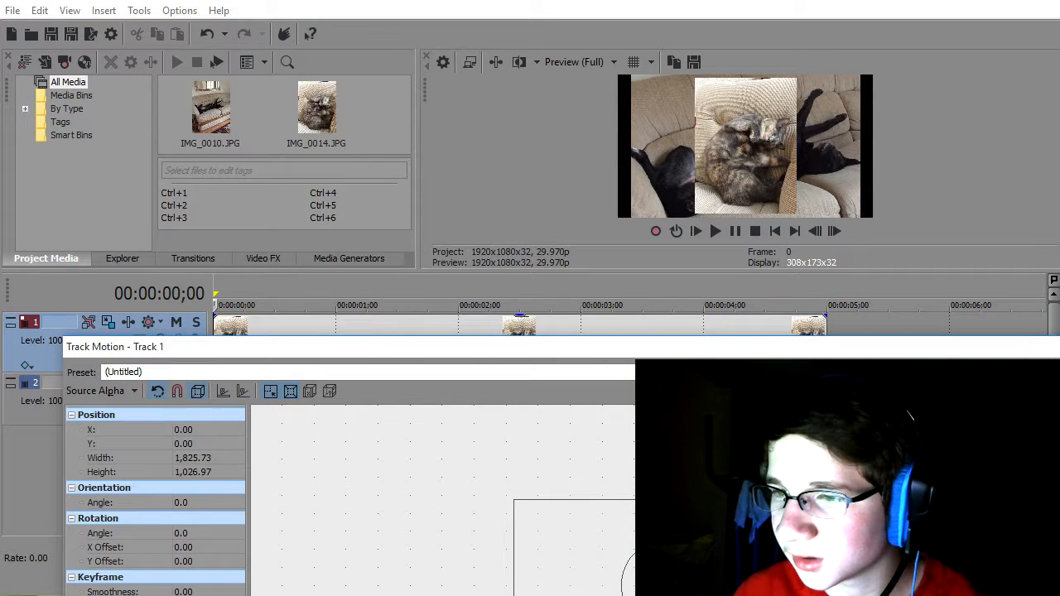
drag(541, 356, 554, 157)
drag(395, 590, 416, 590)
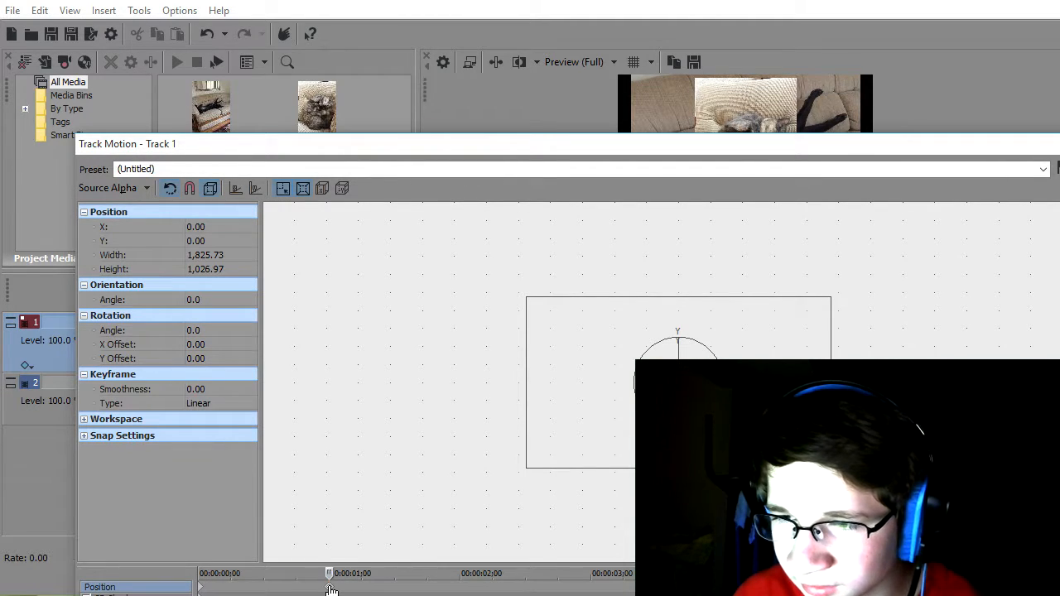
drag(688, 151, 627, 271)
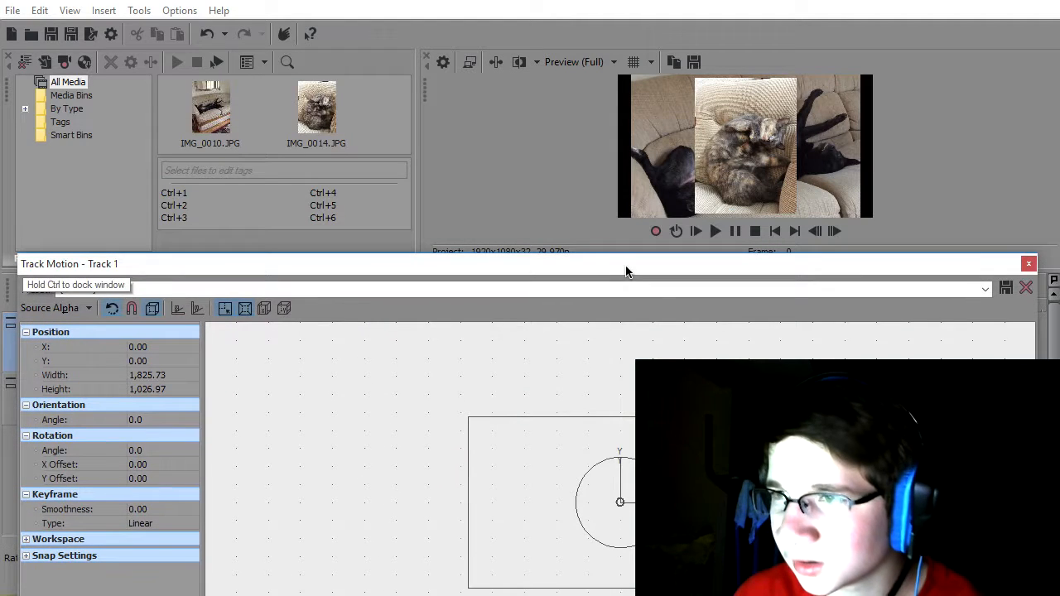
drag(771, 587, 661, 526)
drag(654, 265, 654, 550)
click(336, 374)
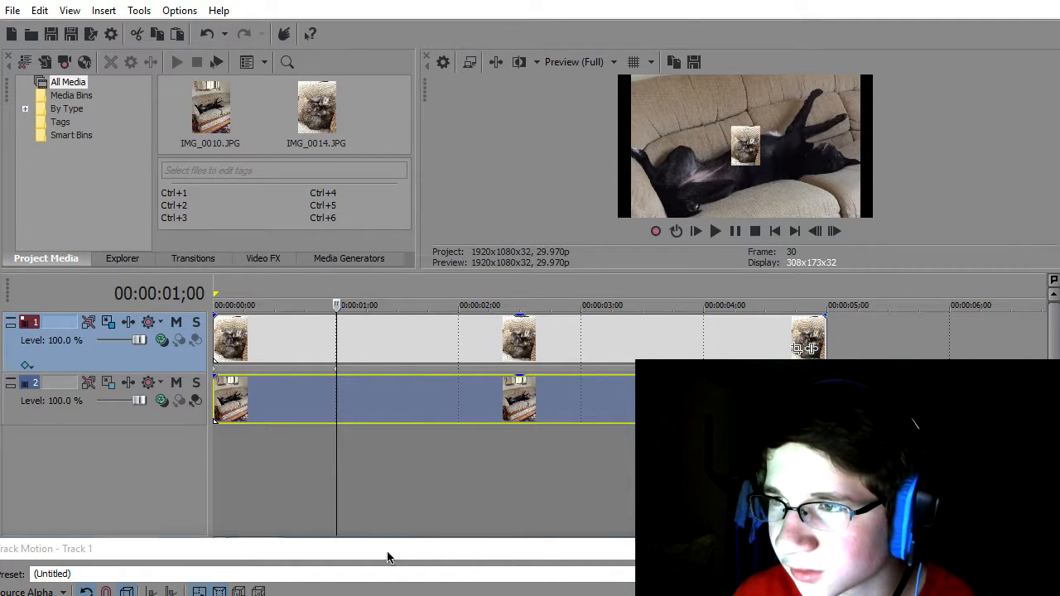
- Resize the upper track to about 950 by 534, centred, at the one-second keyframe in its Track Motion window
drag(389, 554, 381, 494)
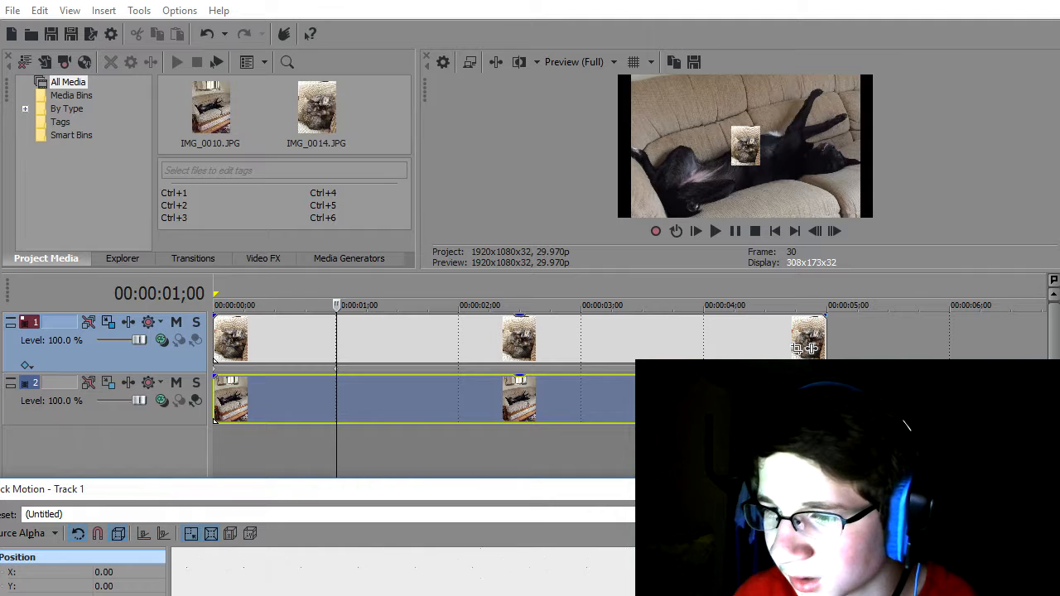
drag(489, 500, 492, 208)
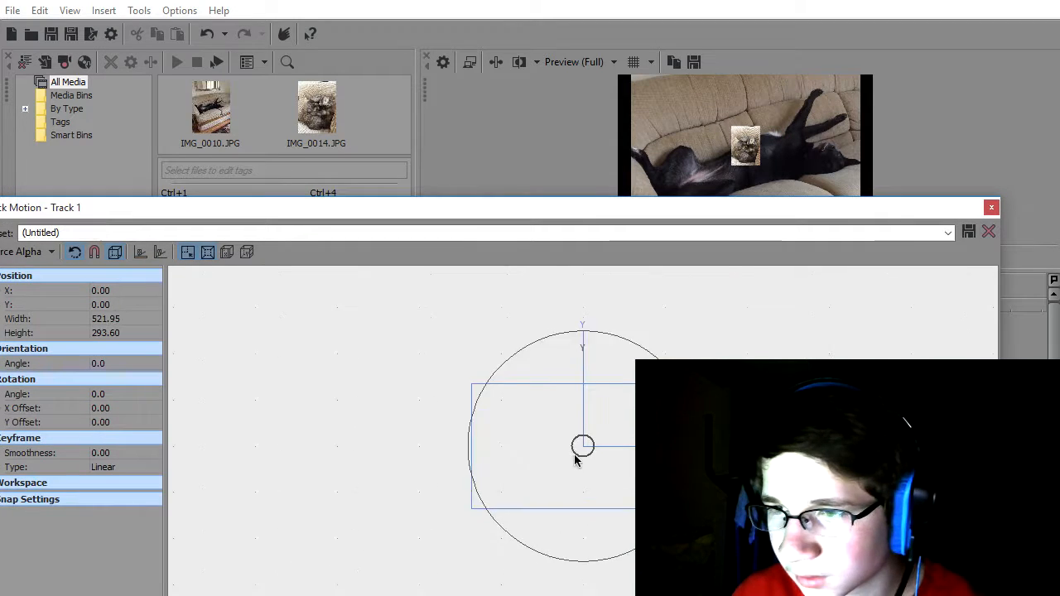
drag(721, 524, 1059, 595)
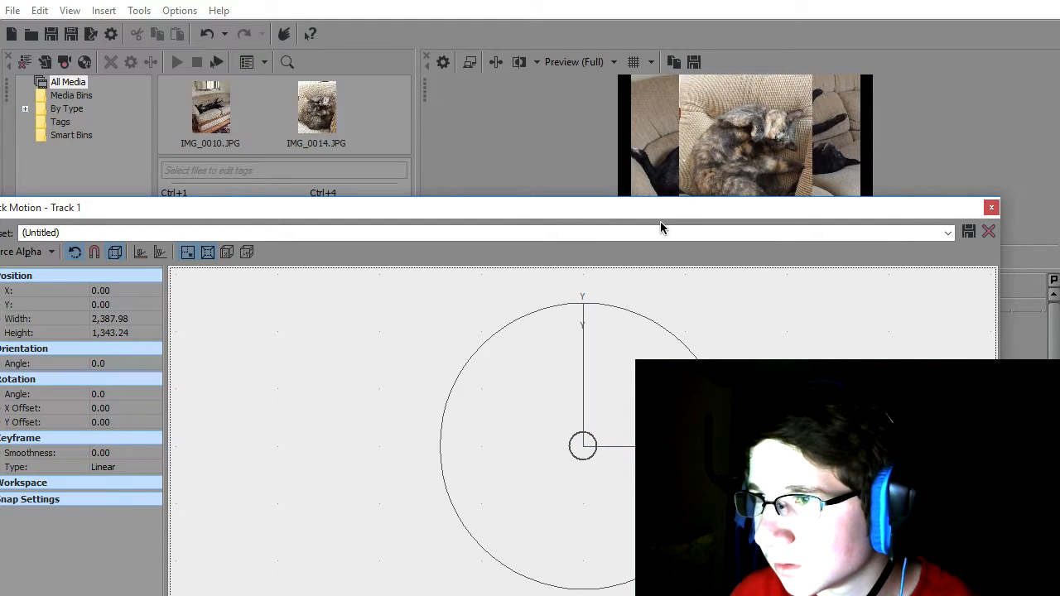
scroll(696, 358, down, 3)
scroll(696, 357, down, 3)
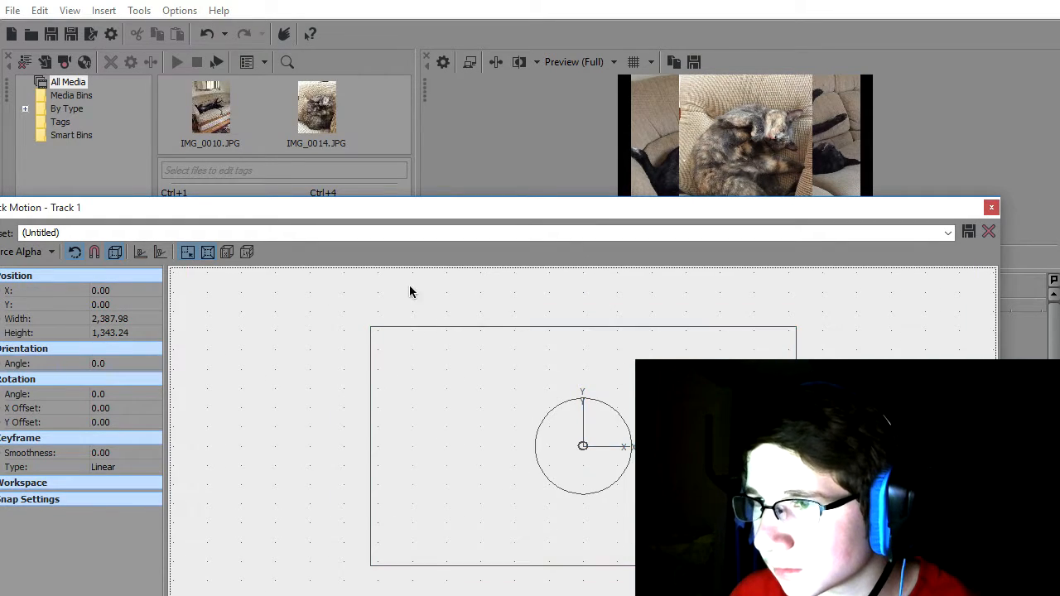
drag(369, 326, 490, 482)
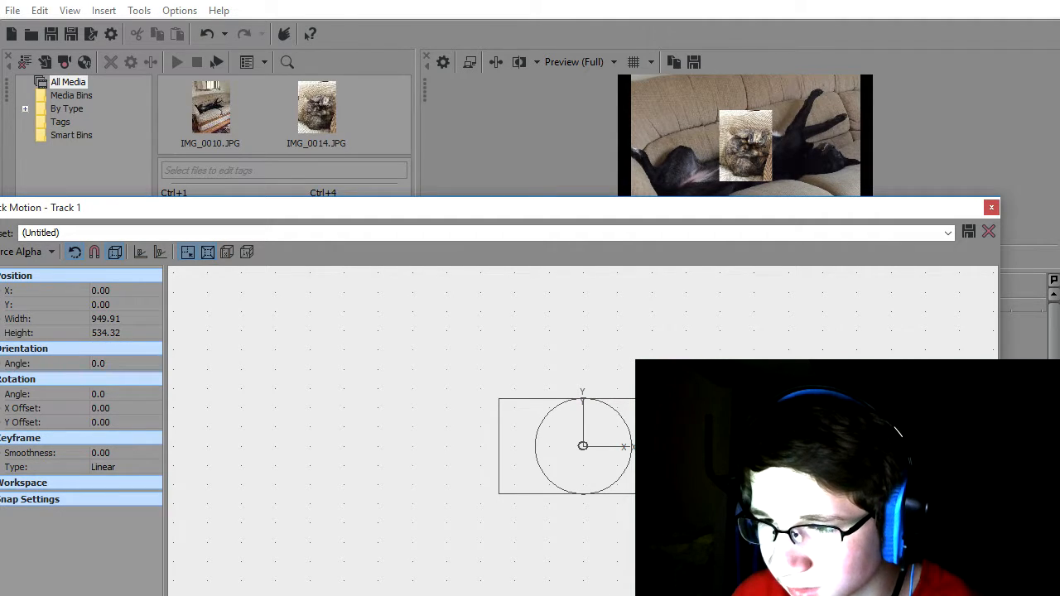
- Enlarge the upper track to about 8,278 by 4,656 at the two-second keyframe and close Track Motion
drag(667, 495, 1059, 595)
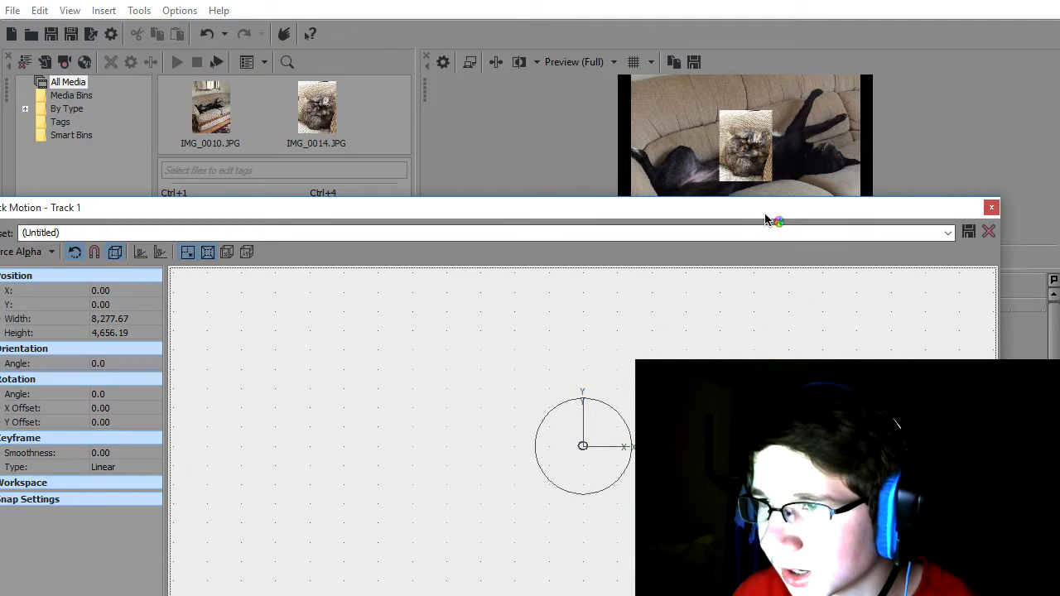
scroll(583, 445, down, 8)
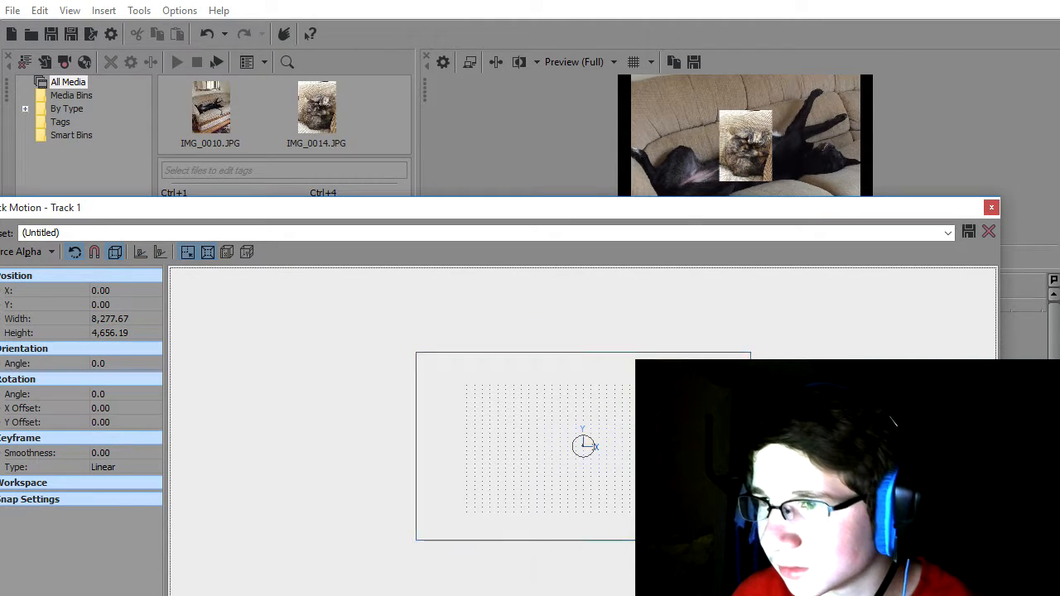
click(991, 207)
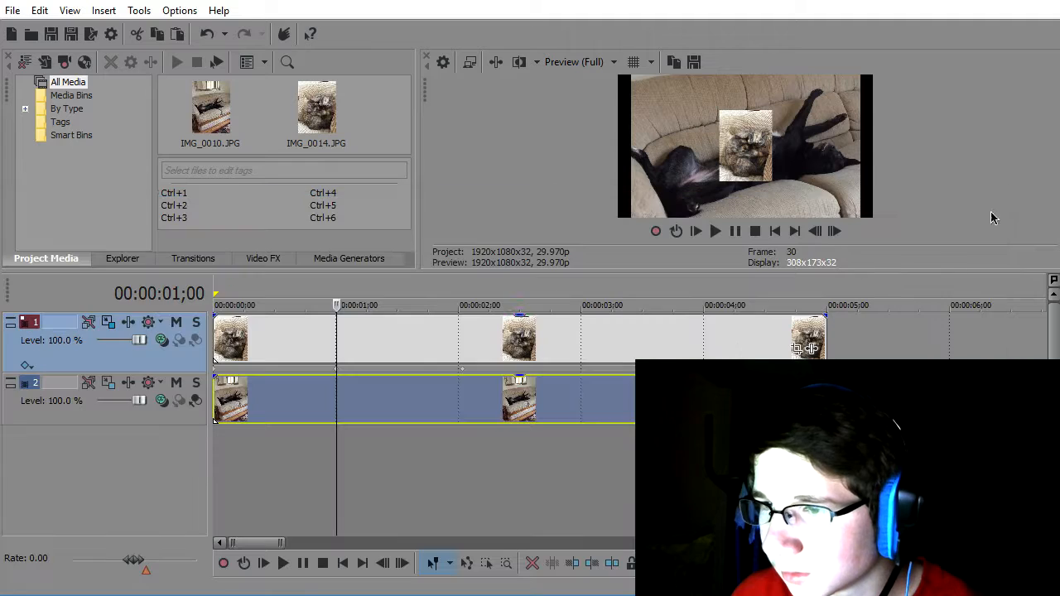
- Play the timeline from the beginning to check the upper track's size animation
click(224, 344)
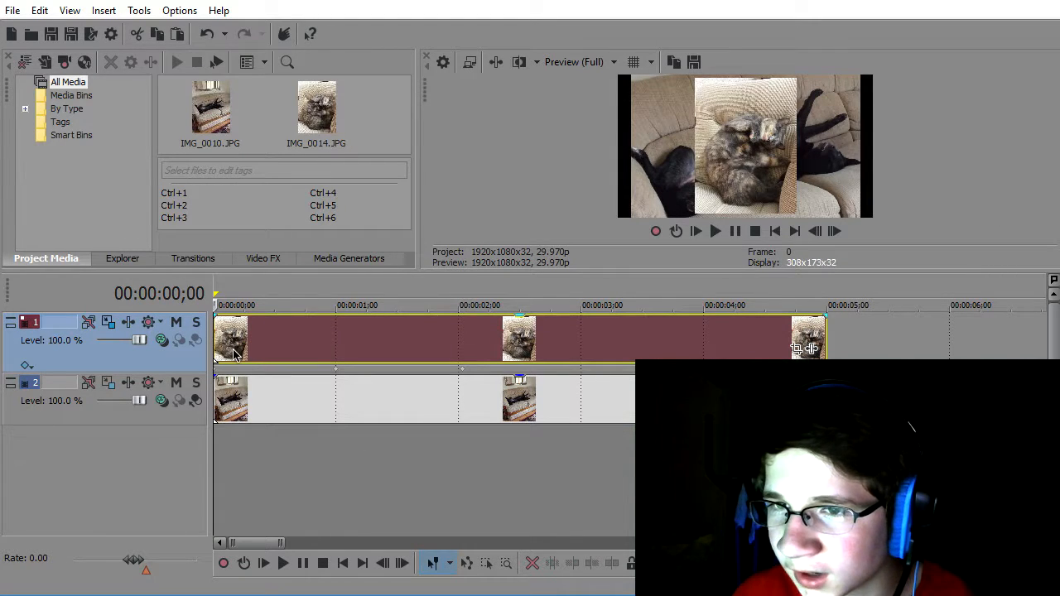
key(space)
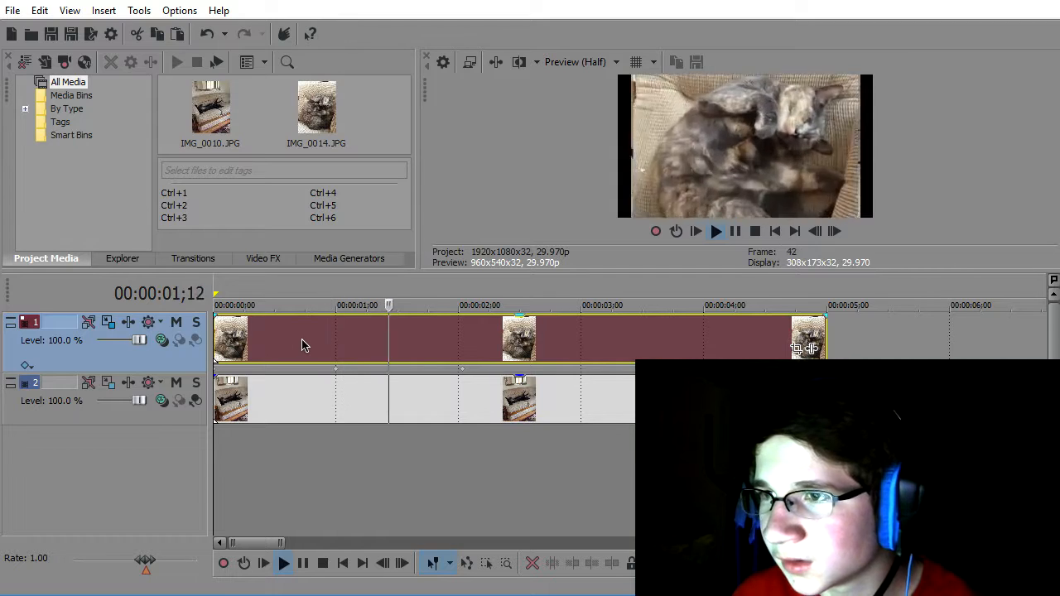
key(space)
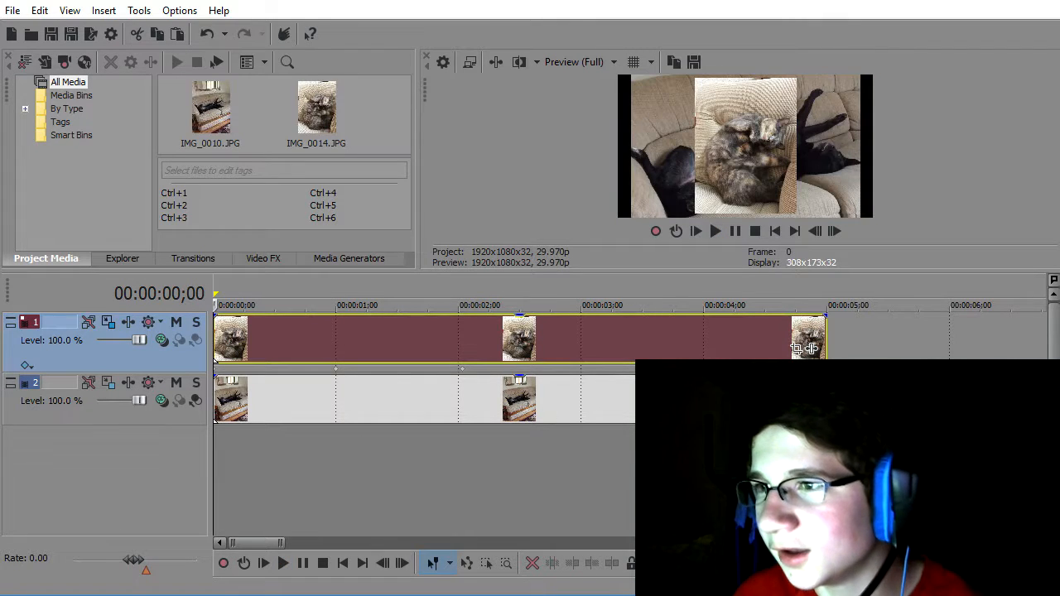
- Expand the Pan/Crop area of IMG_0010 on the lower track to take in nearly the whole photo, and close the editor
click(795, 399)
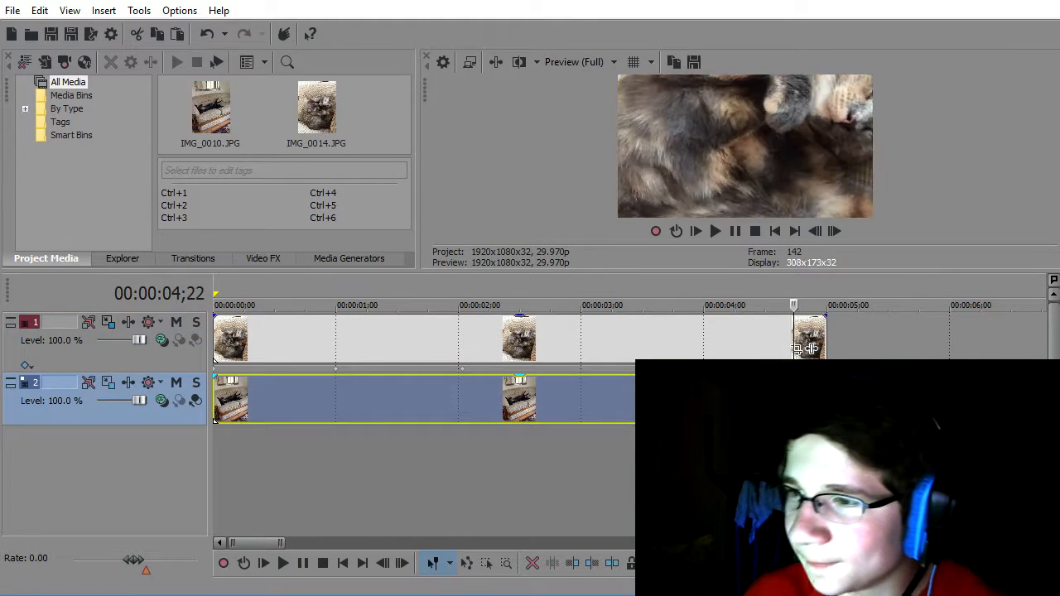
key(Right)
click(797, 409)
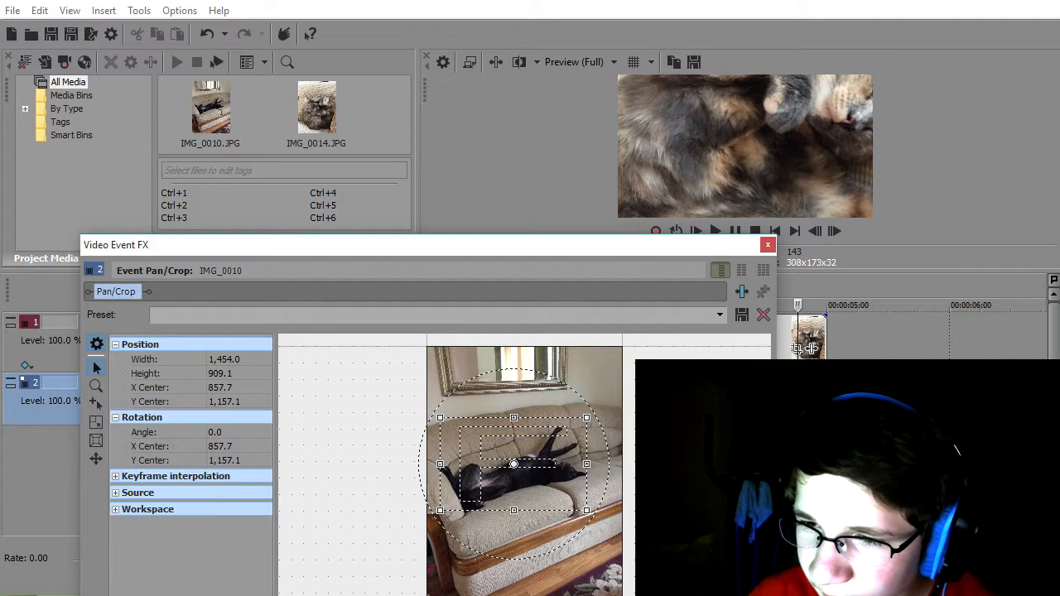
drag(440, 511, 426, 595)
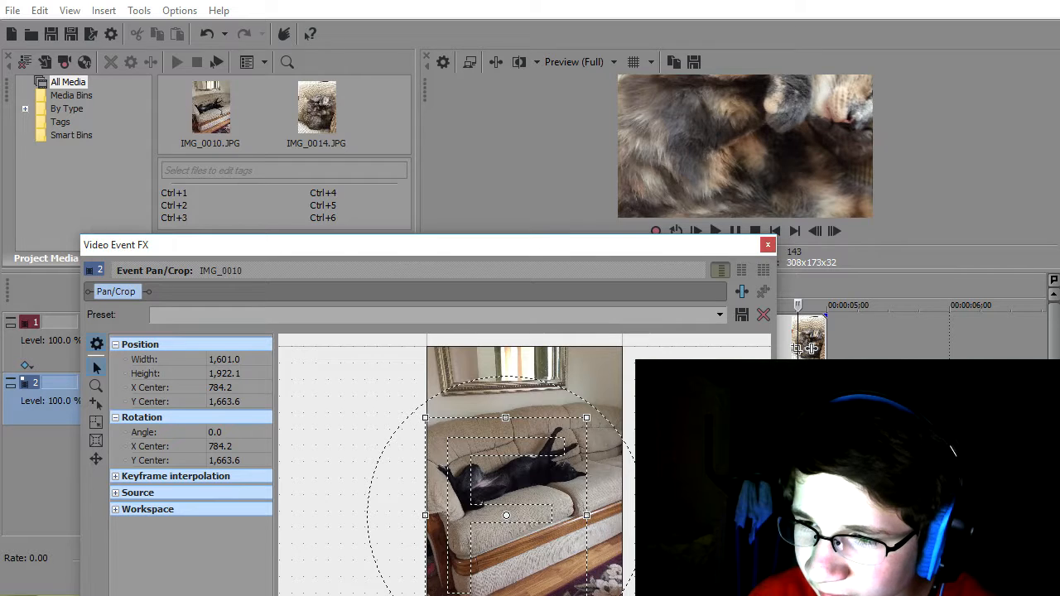
drag(586, 419, 622, 349)
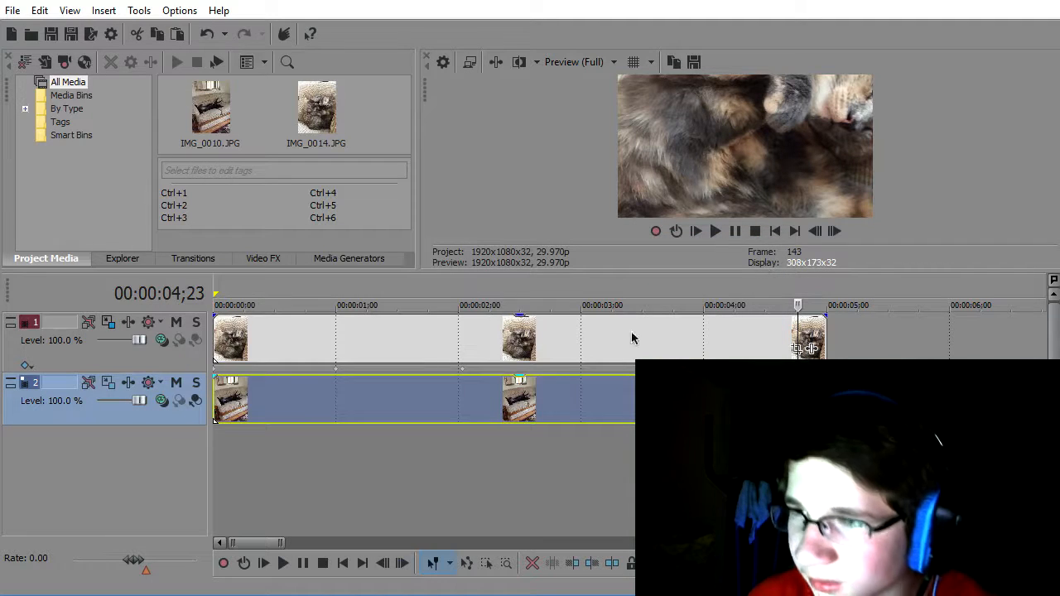
click(768, 244)
- Preview the project from 00:00:00;00 again to check the lower photo's crop change together with the track animation
click(217, 348)
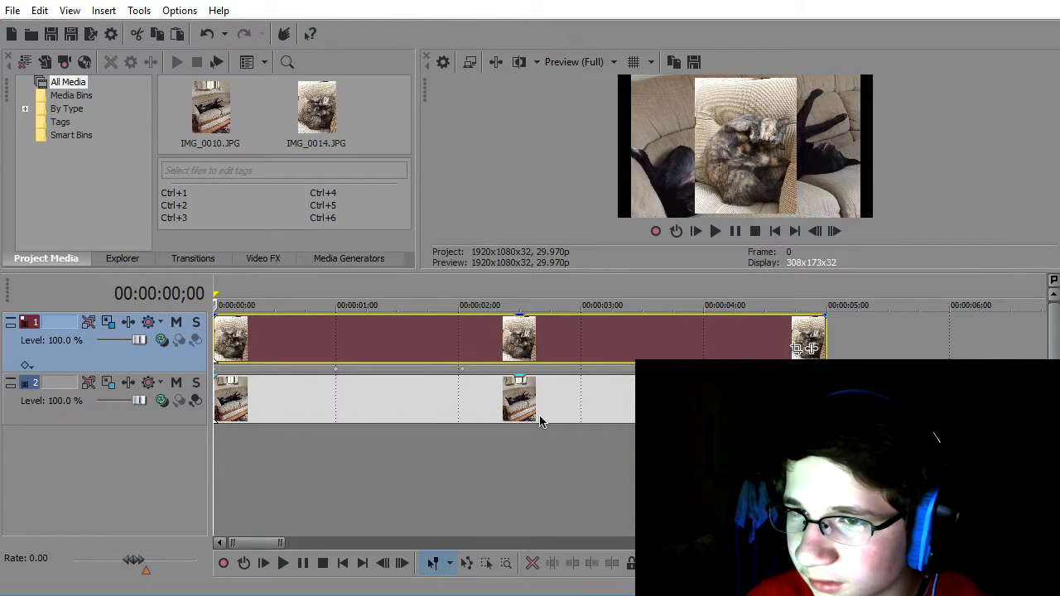
key(space)
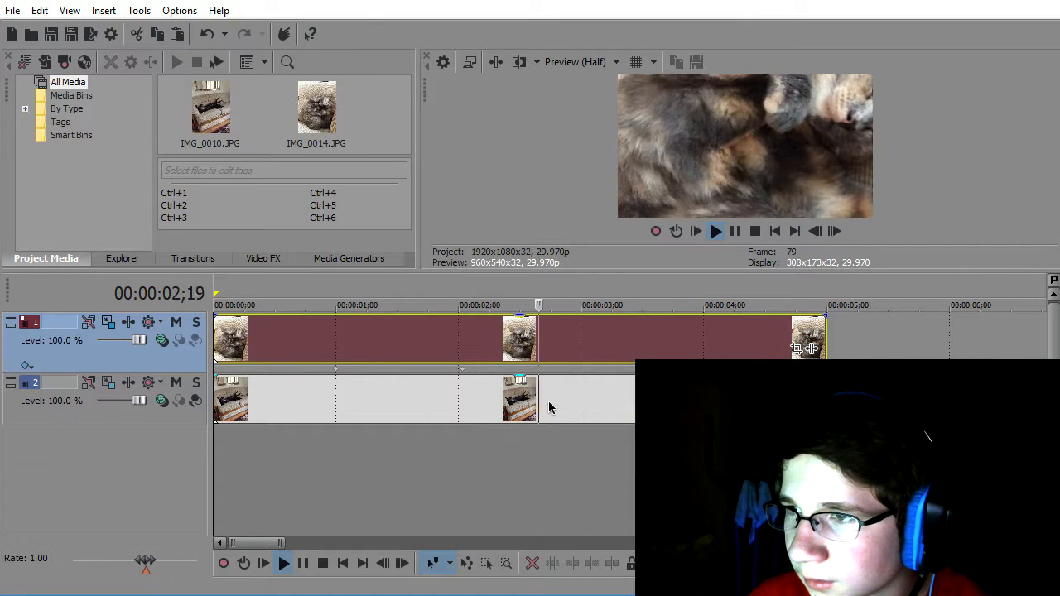
key(space)
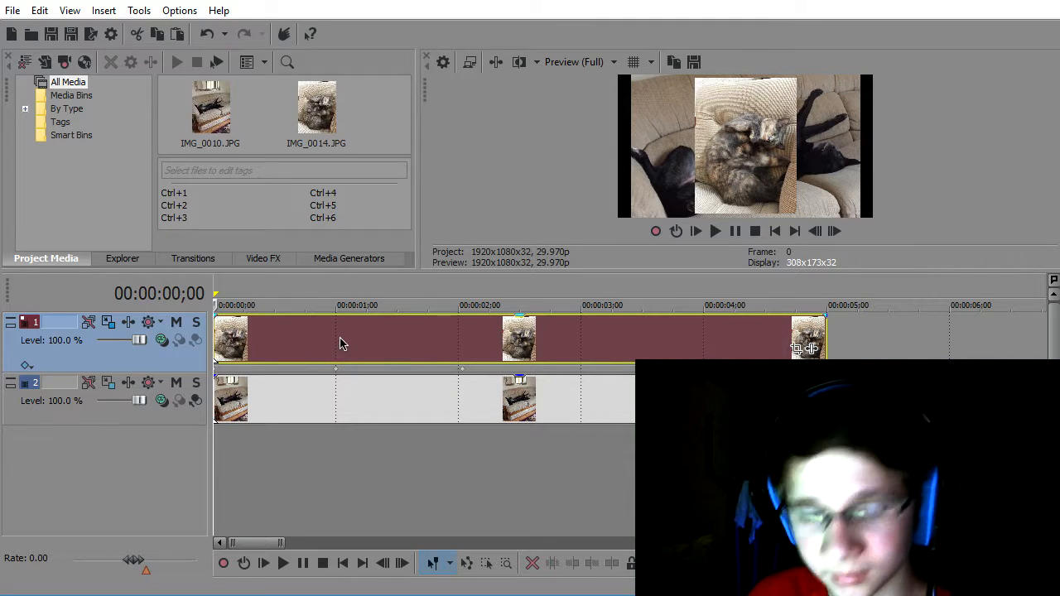
- Try splitting the upper track's photo event at 00:00:00;15, and undo the split
click(274, 347)
key(s)
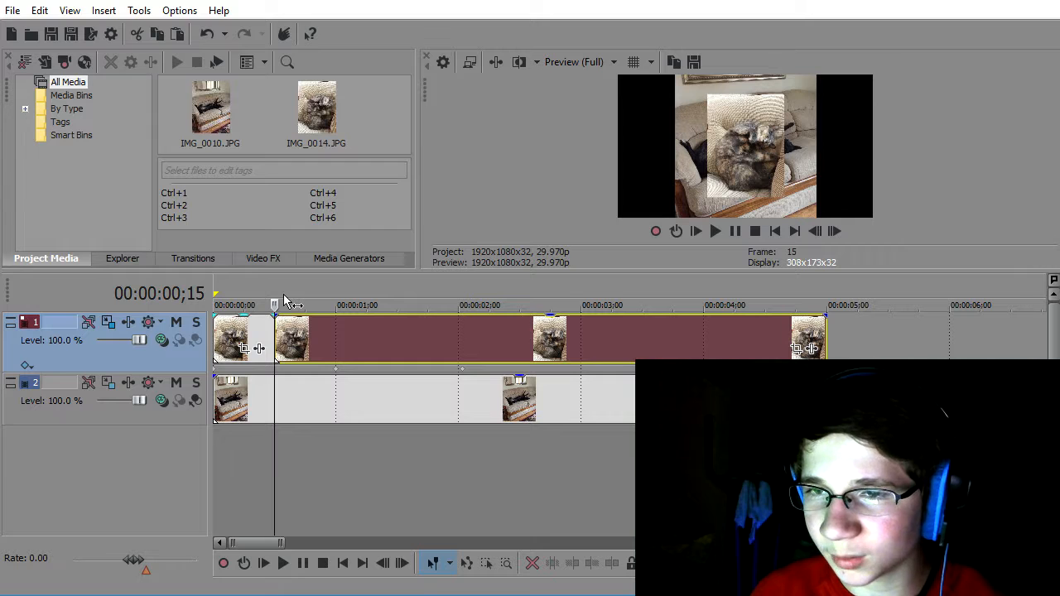
key(ctrl+z)
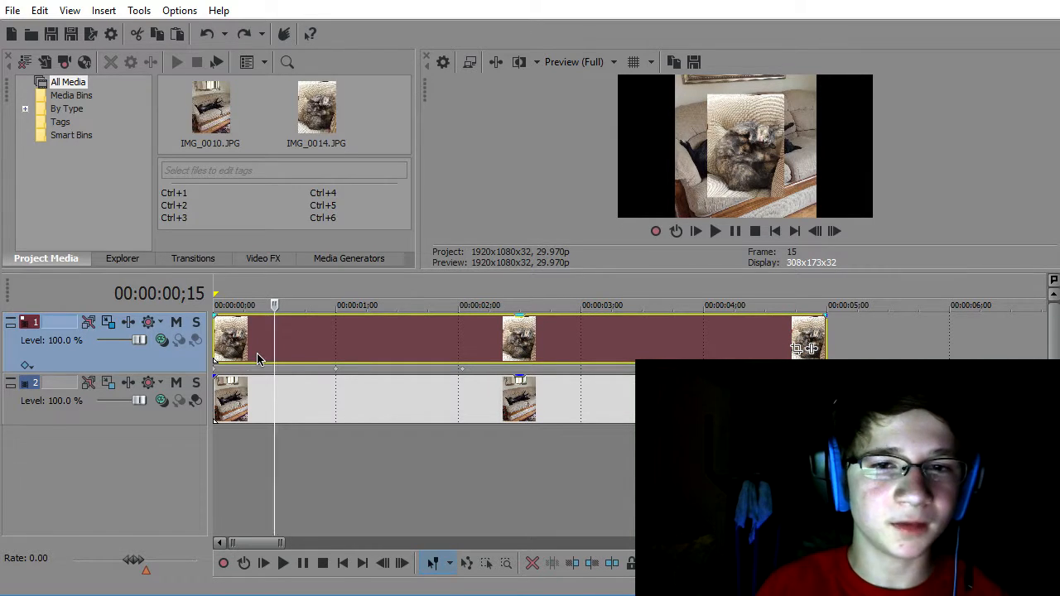
- Import the video of the black-and-white cat from the iPad pictures folder, placing it at 00:00:05;00 on the upper track
click(826, 331)
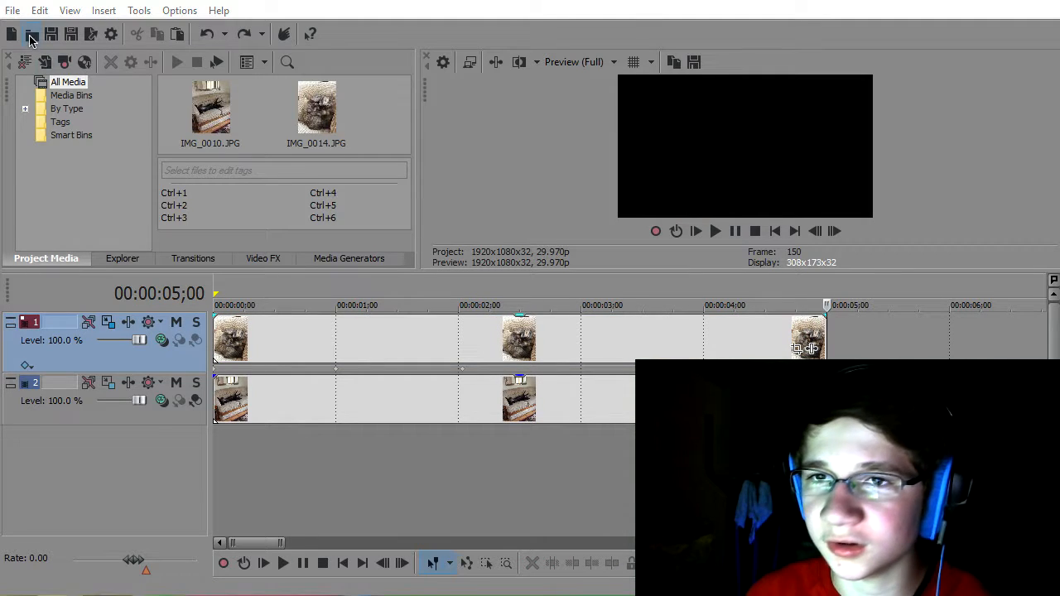
click(44, 61)
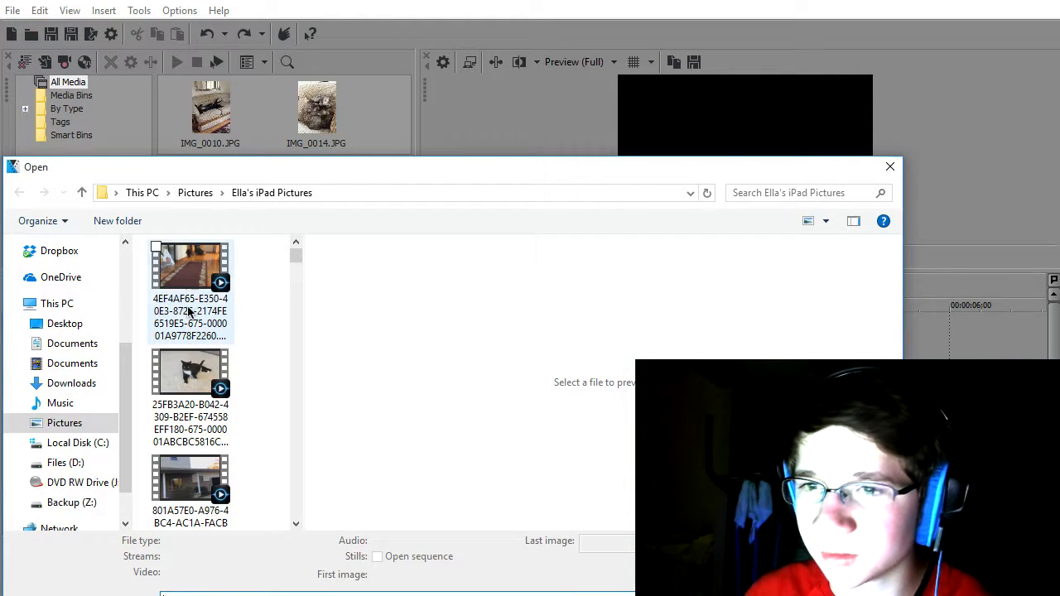
click(190, 382)
double_click(184, 384)
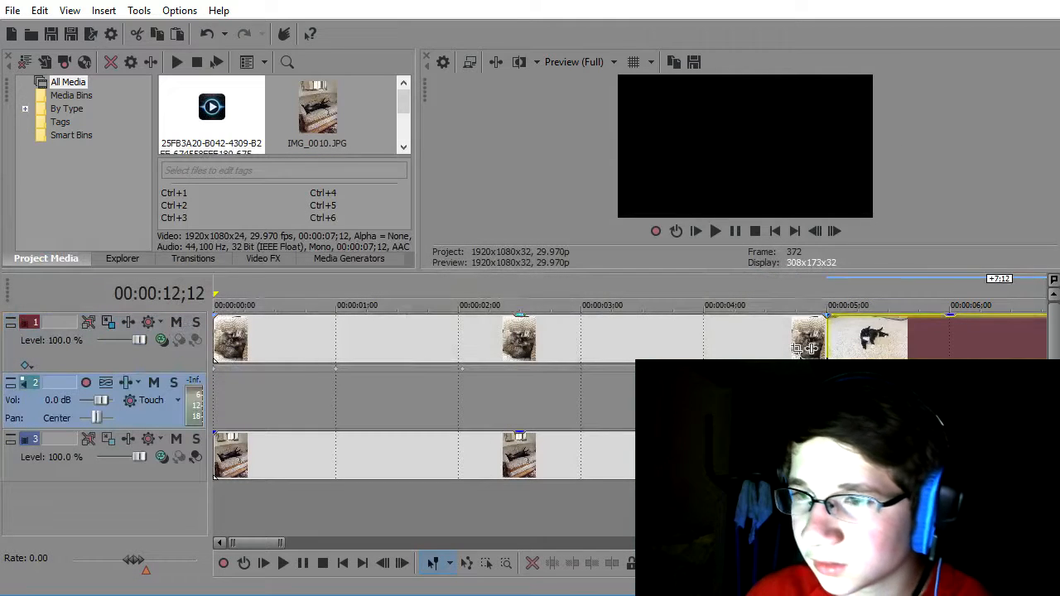
- Shift the cat video on the upper track so it starts about seven frames after the photo ends
drag(979, 352, 870, 352)
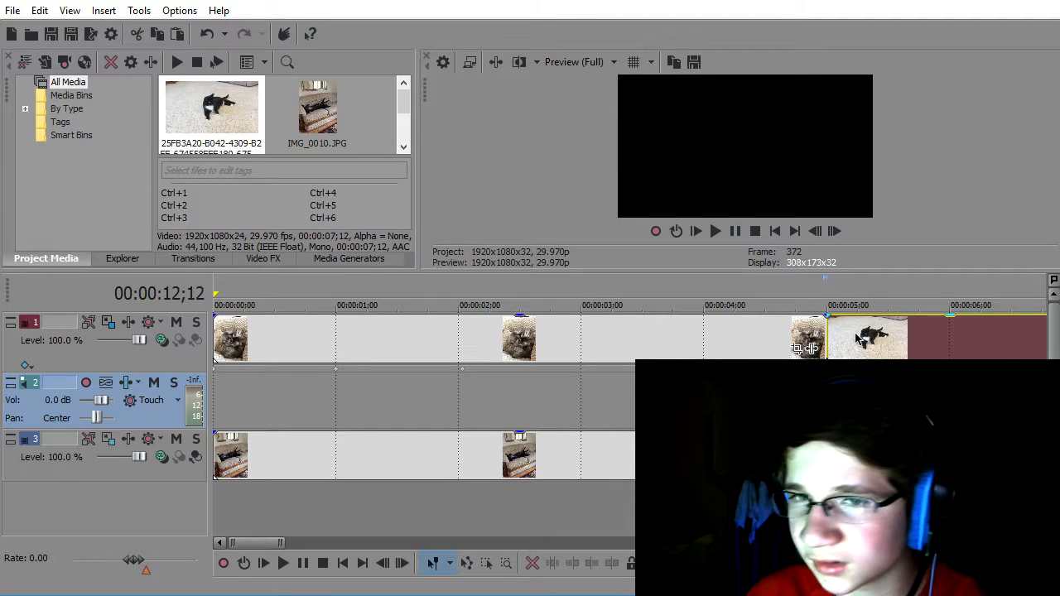
drag(839, 354, 881, 343)
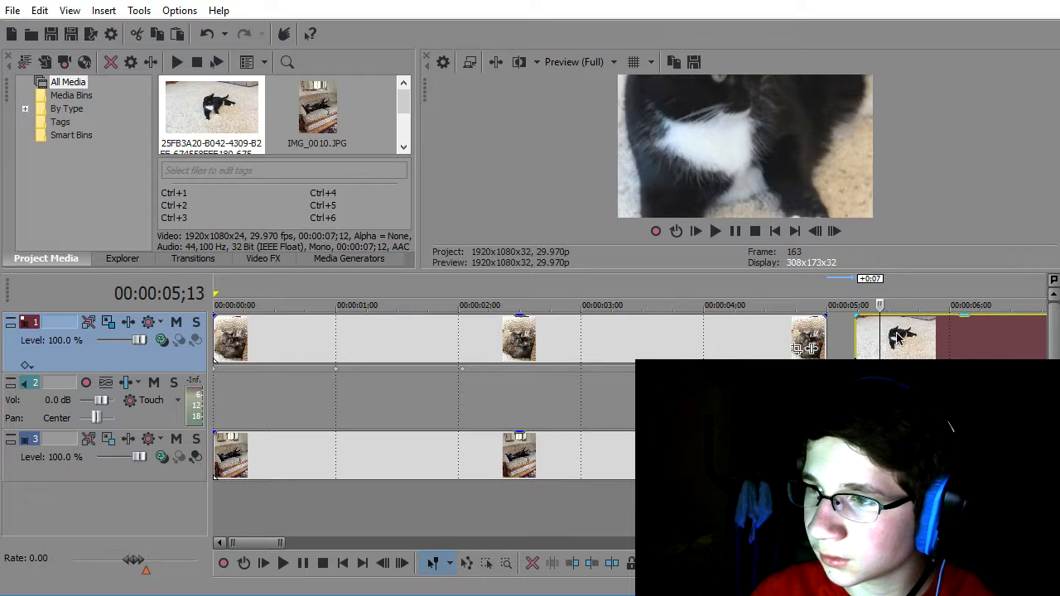
mouse_move(897, 338)
mouse_down()
mouse_move(994, 347)
mouse_move(840, 352)
mouse_move(894, 348)
mouse_up()
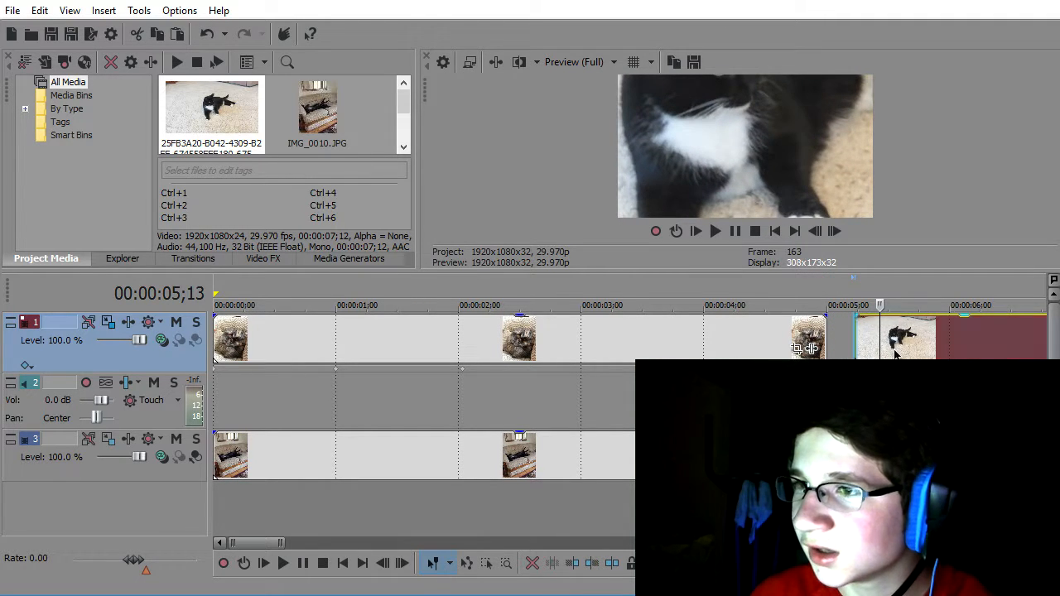
mouse_move(894, 355)
mouse_down()
mouse_move(865, 354)
mouse_move(893, 356)
mouse_up()
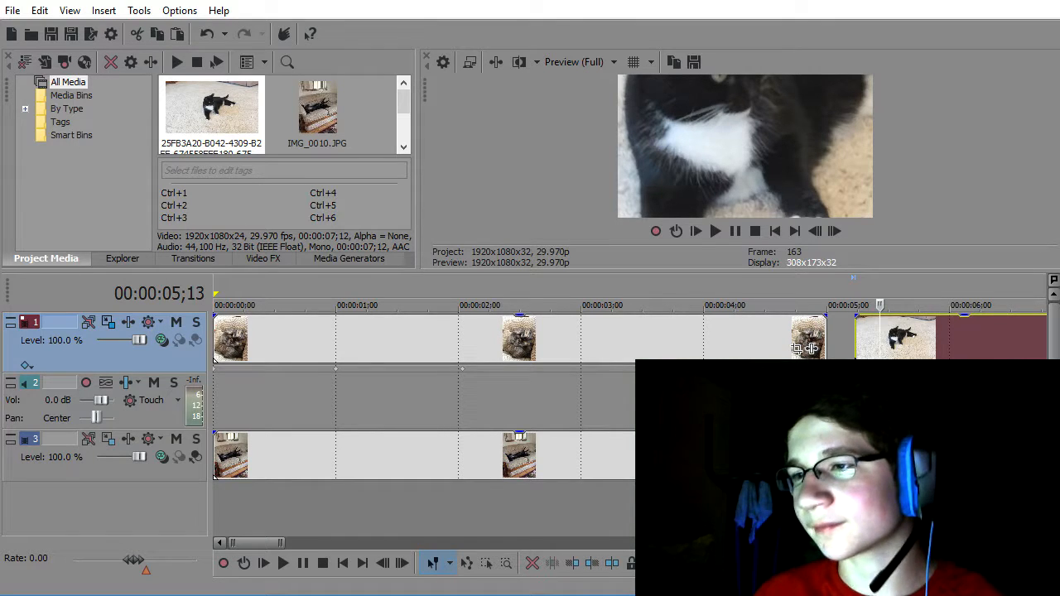
- Delete the cat video clip from the timeline
click(900, 399)
click(920, 354)
key(Delete)
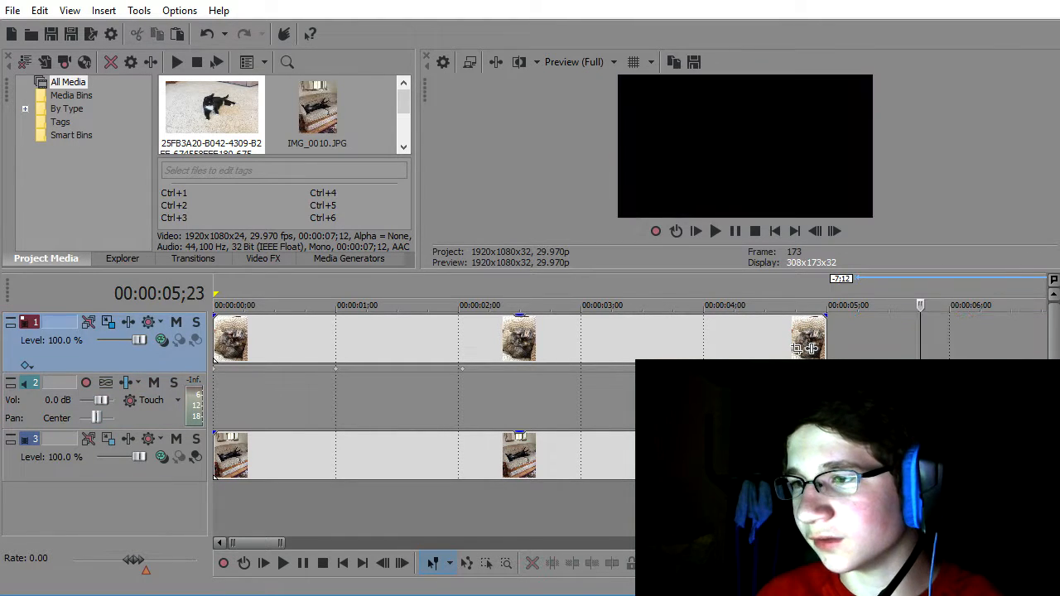
- Play the timeline briefly from the start, and split the upper track's photo event at 00:00:00;01
click(333, 343)
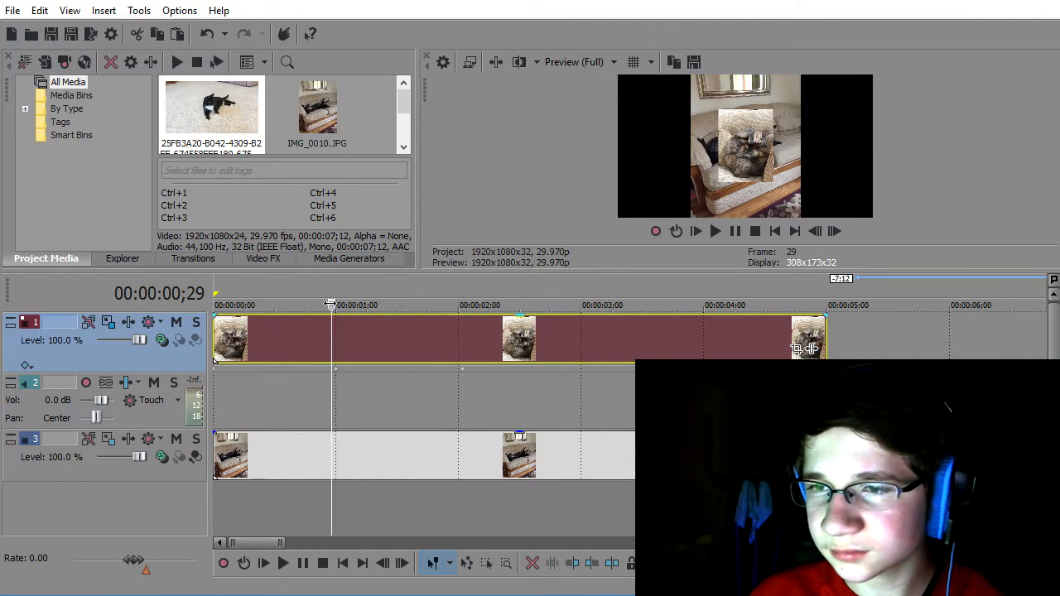
key(space)
key(shift+space)
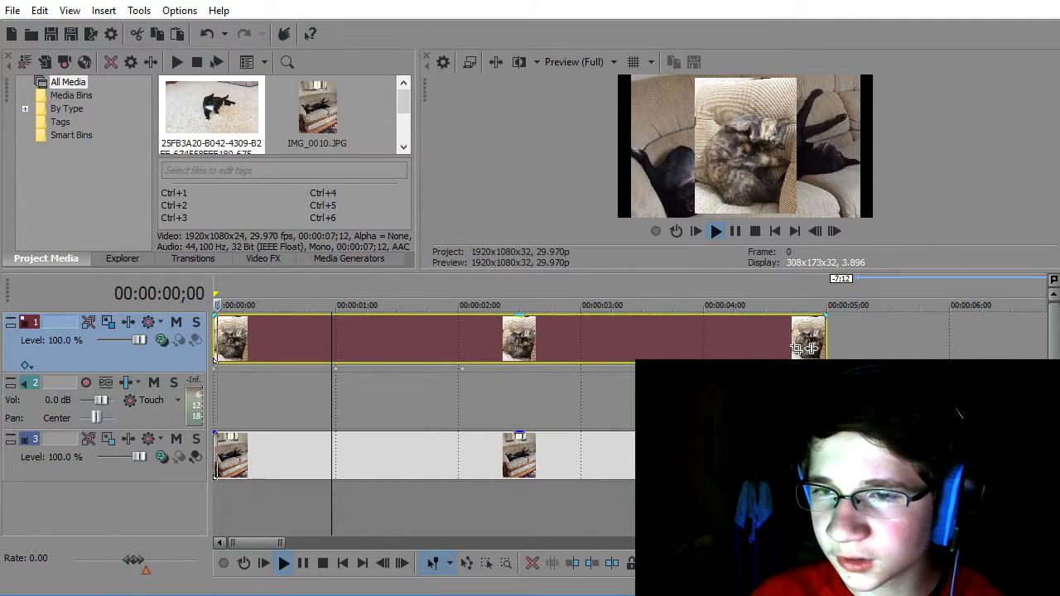
key(space)
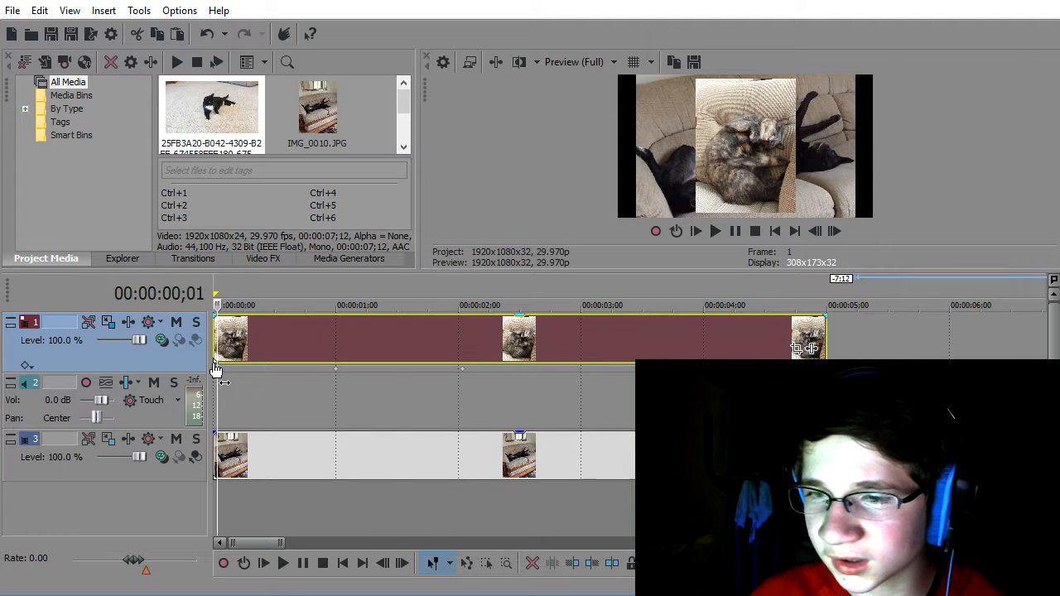
scroll(240, 352, up, 3)
scroll(240, 352, up, 5)
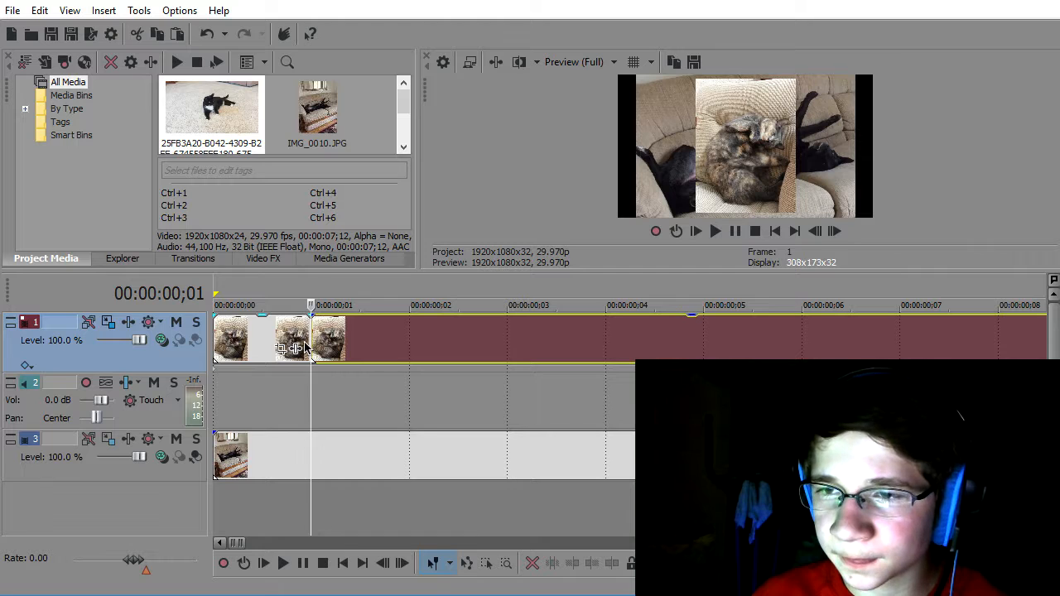
scroll(312, 334, down, 2)
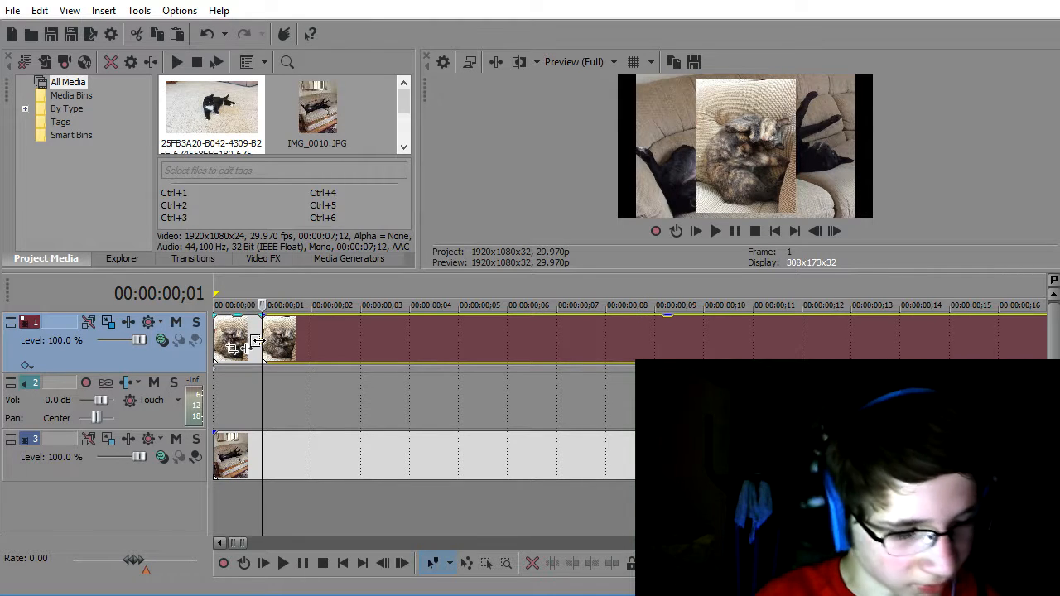
scroll(256, 343, down, 3)
scroll(257, 343, down, 2)
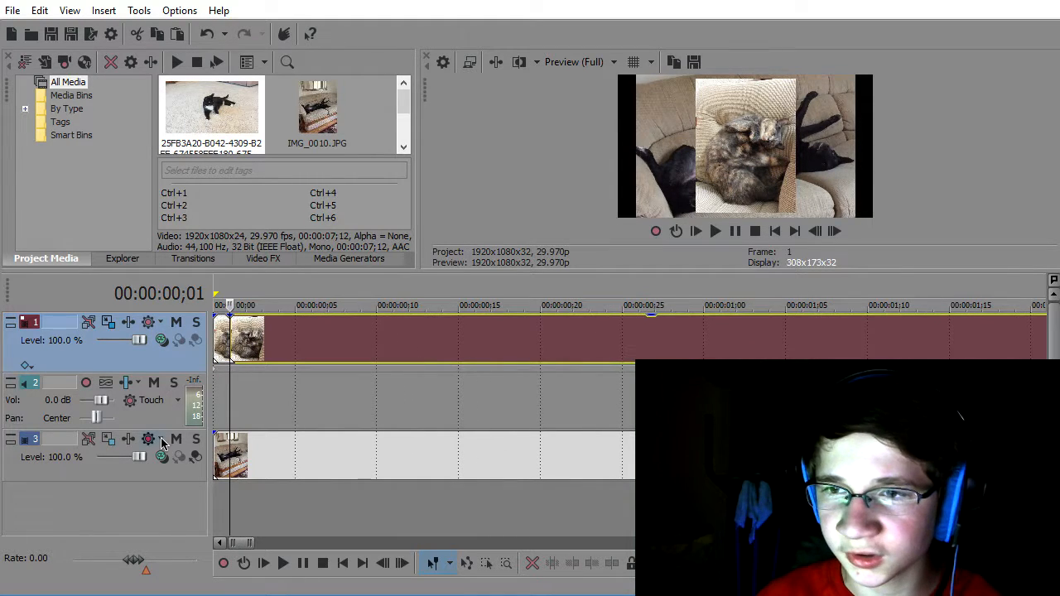
- Delete the empty audio track between the two video tracks
click(249, 389)
key(Delete)
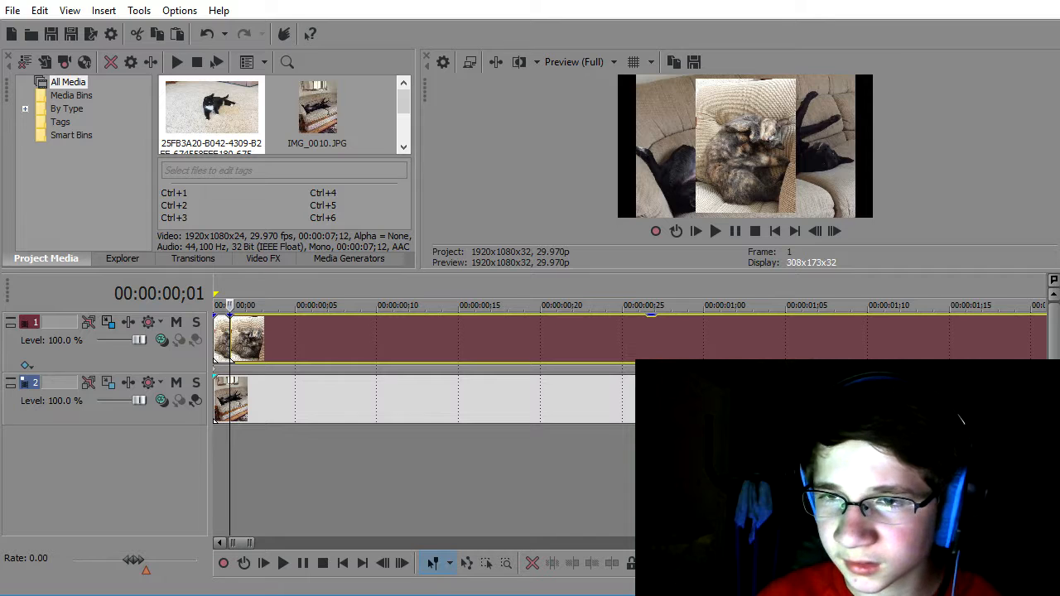
drag(215, 399, 230, 400)
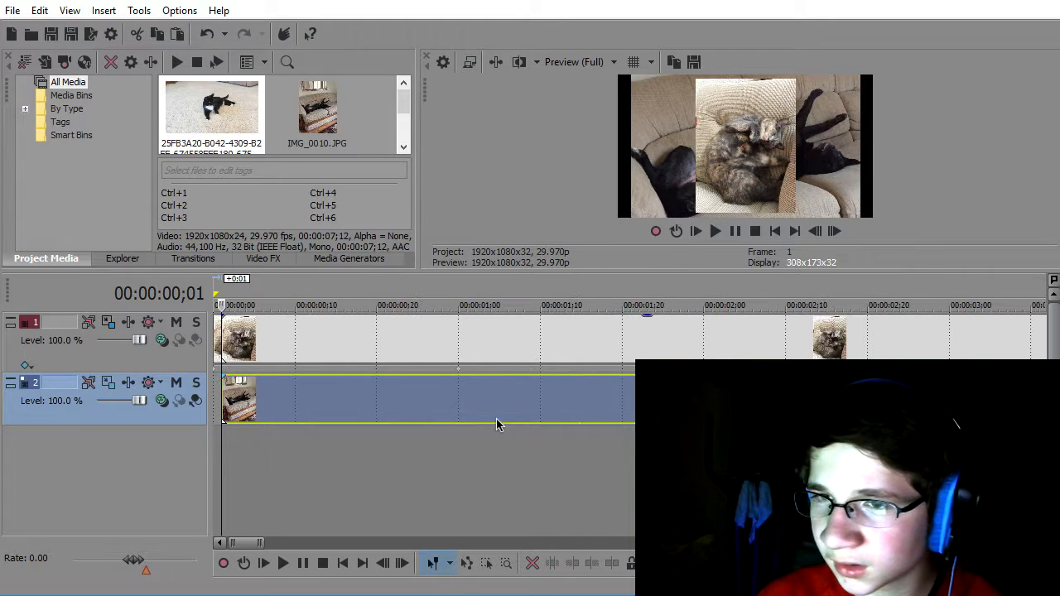
scroll(273, 386, down, 2)
scroll(265, 395, up, 4)
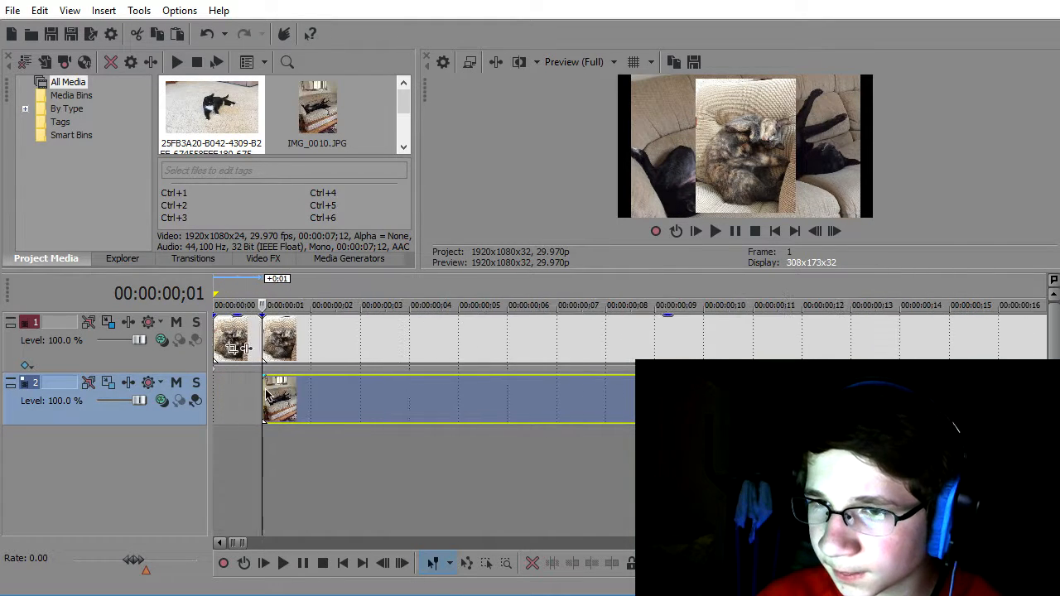
drag(381, 396, 247, 405)
- Open track 1's Track Motion settings, inspect the position and size values, and close the window
click(246, 344)
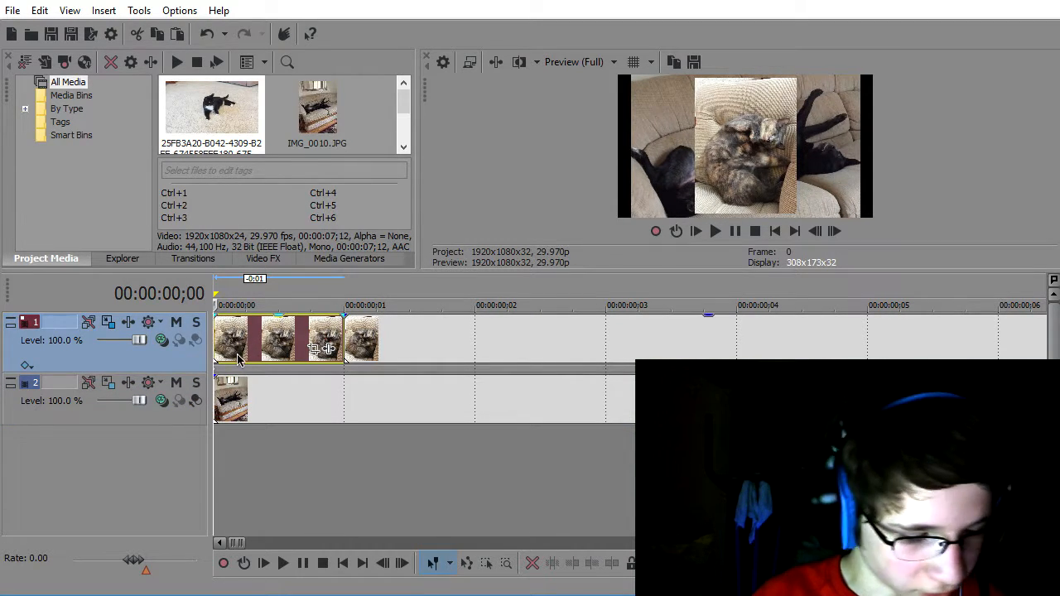
click(205, 403)
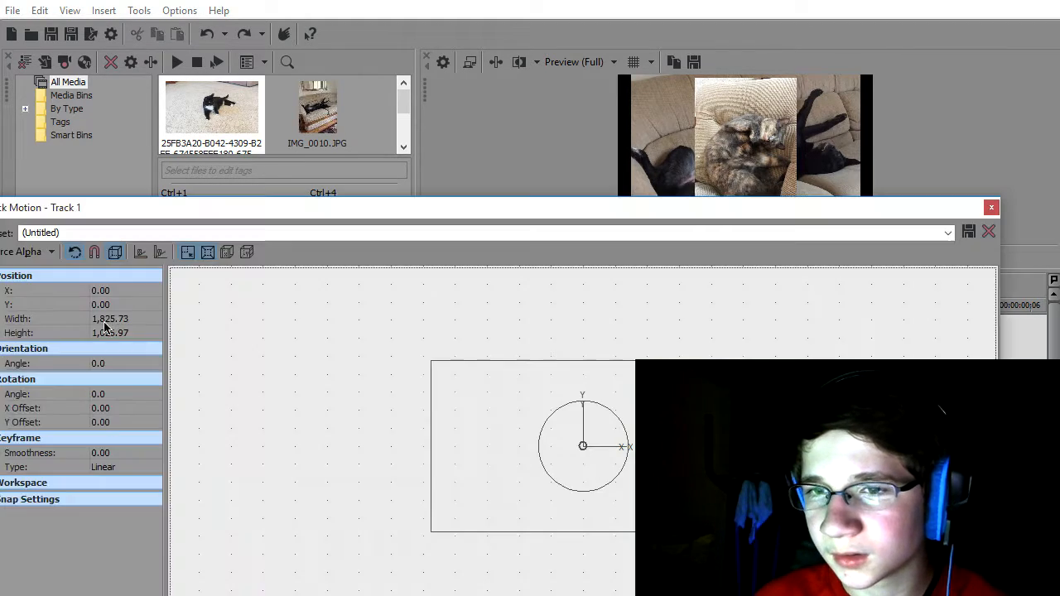
click(107, 325)
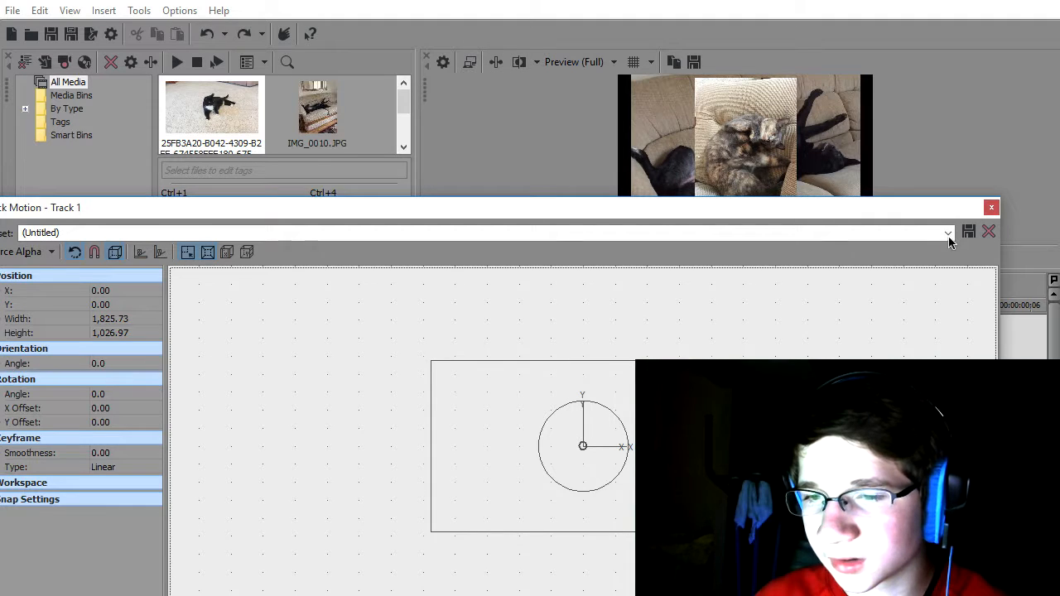
click(991, 207)
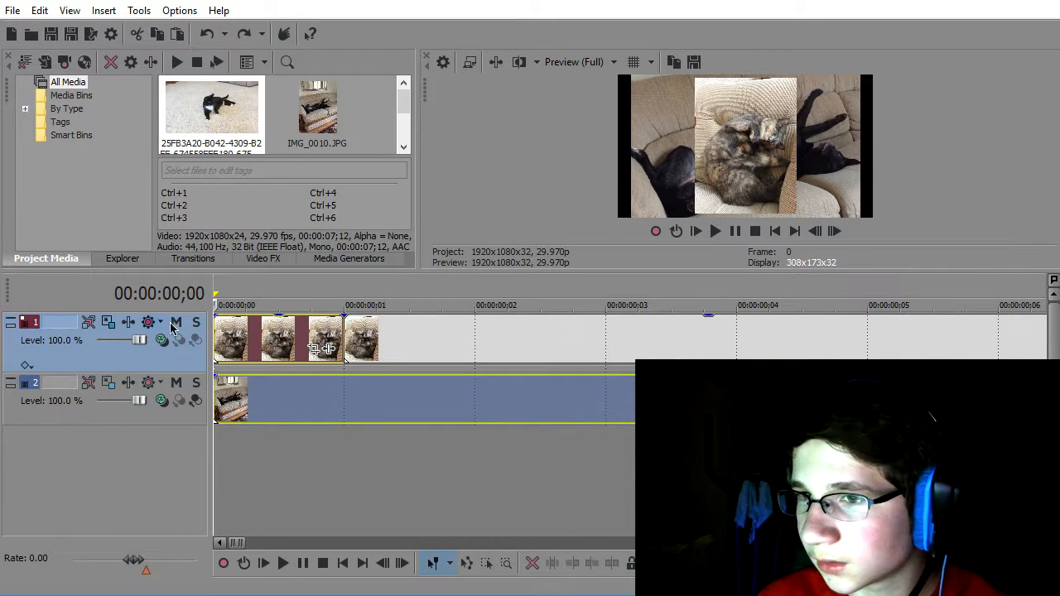
- Play the timeline briefly from the start to check the photo's motion, and stop playback
scroll(439, 422, down, 8)
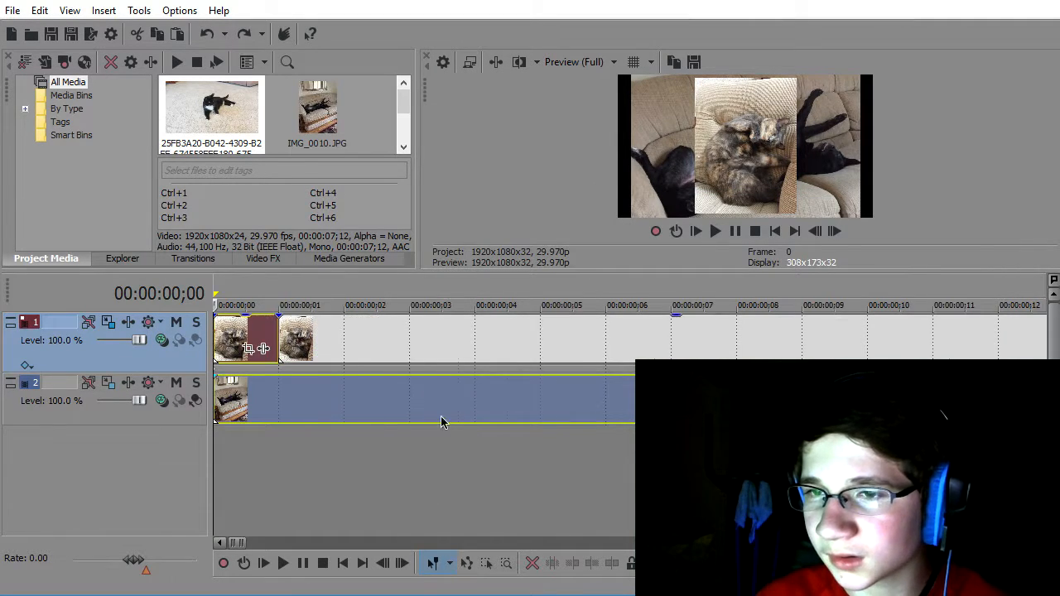
scroll(356, 331, up, 6)
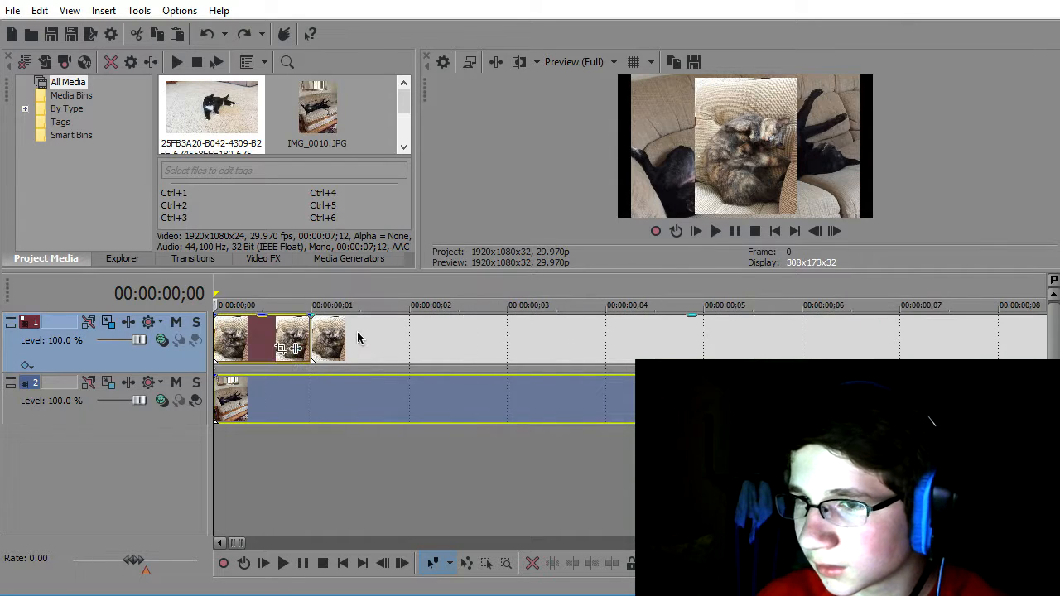
key(space)
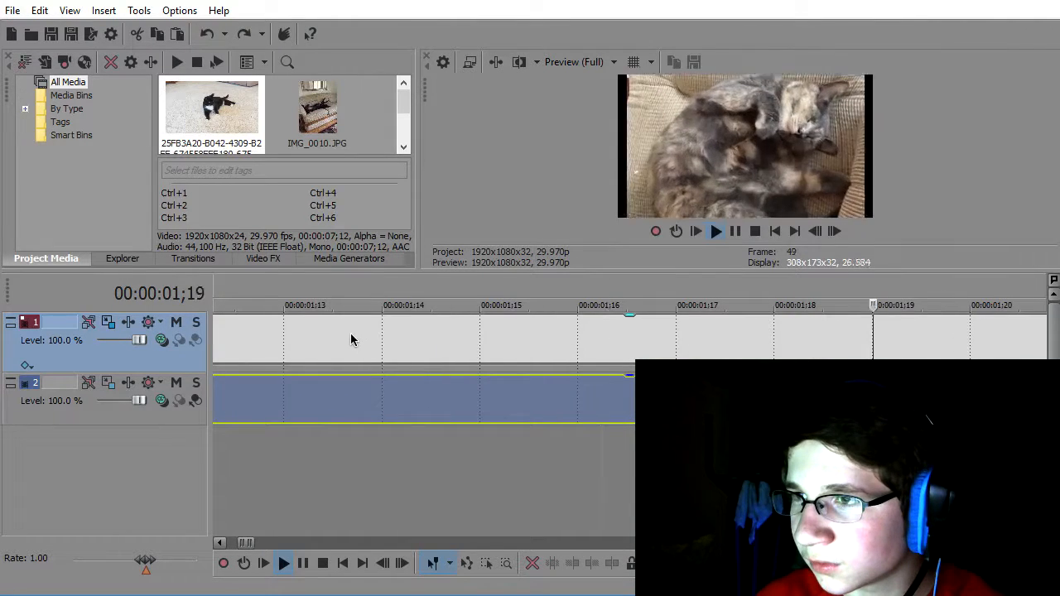
key(space)
scroll(354, 336, down, 5)
scroll(290, 335, up, 9)
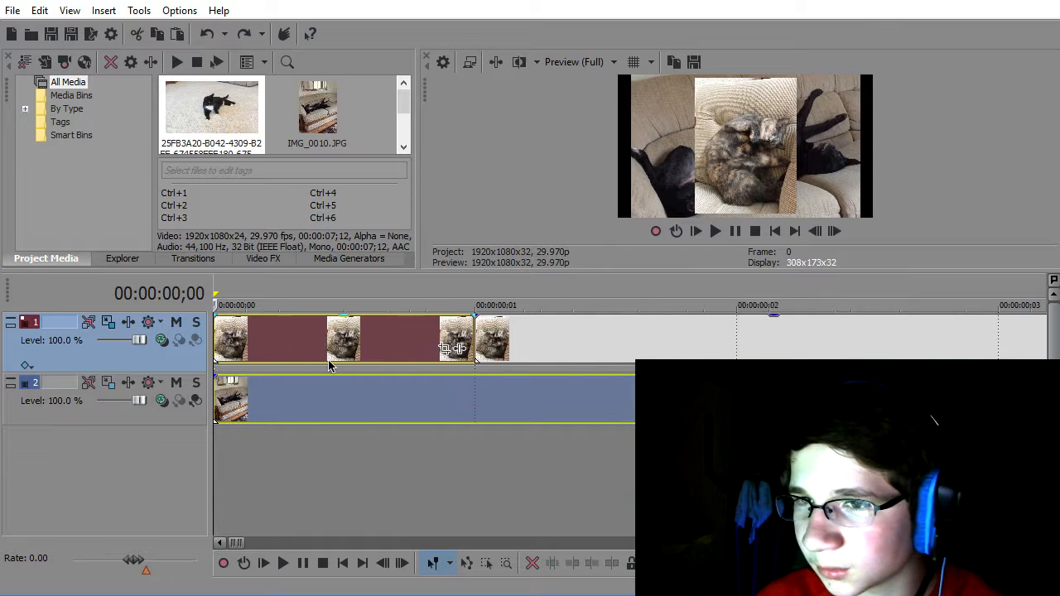
- Expand track 1's Track Motion keyframe rows
click(25, 368)
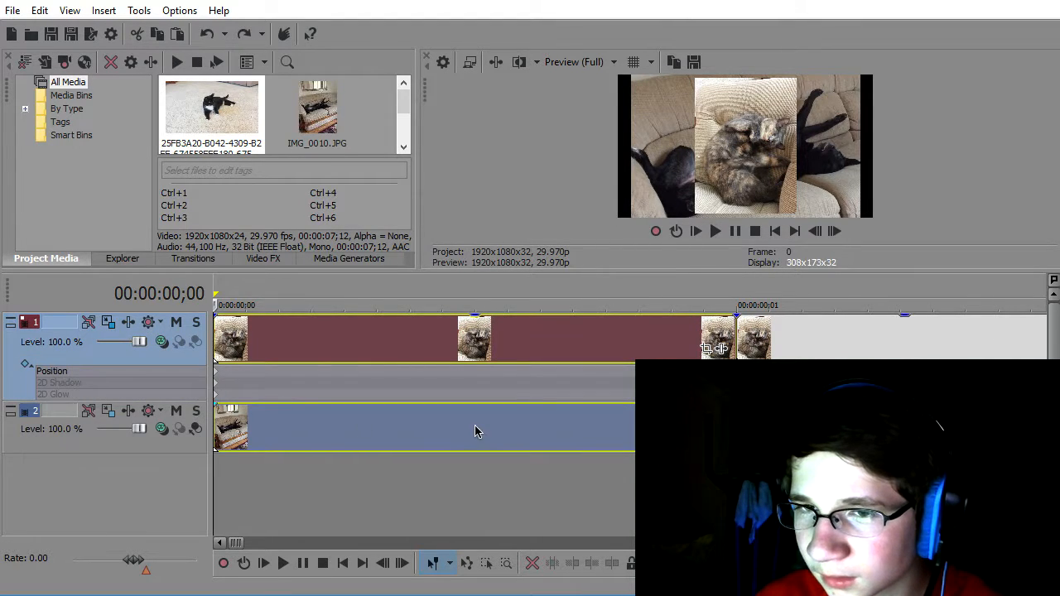
scroll(477, 406, down, 10)
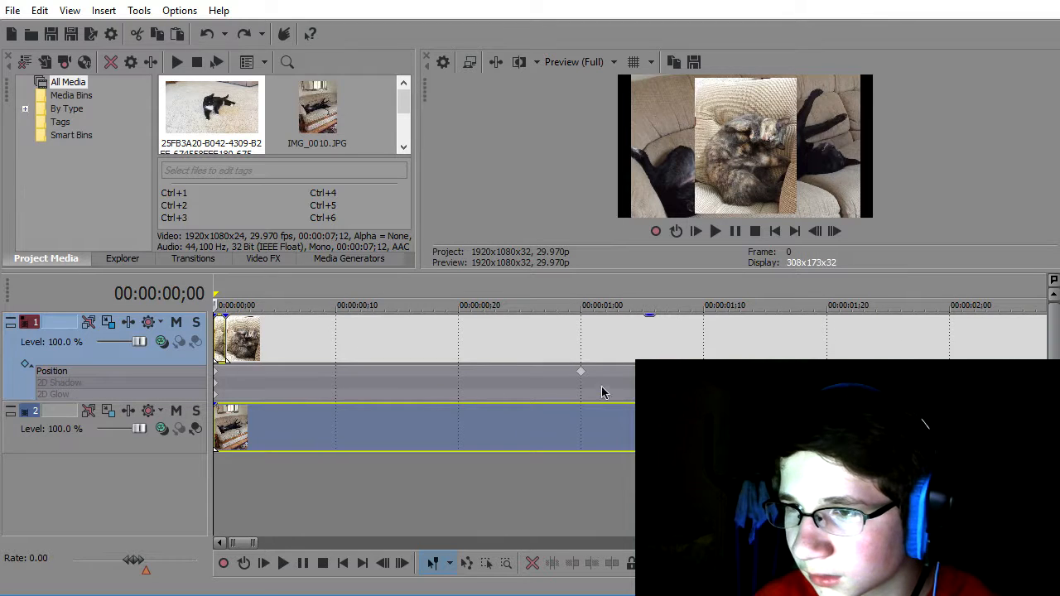
click(581, 374)
key(Delete)
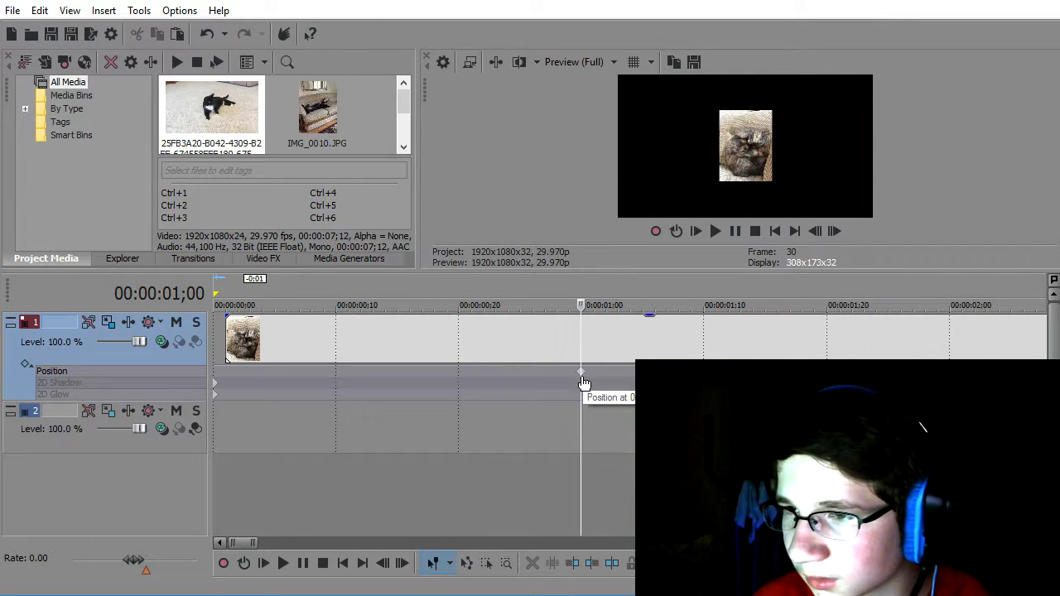
key(ctrl+z)
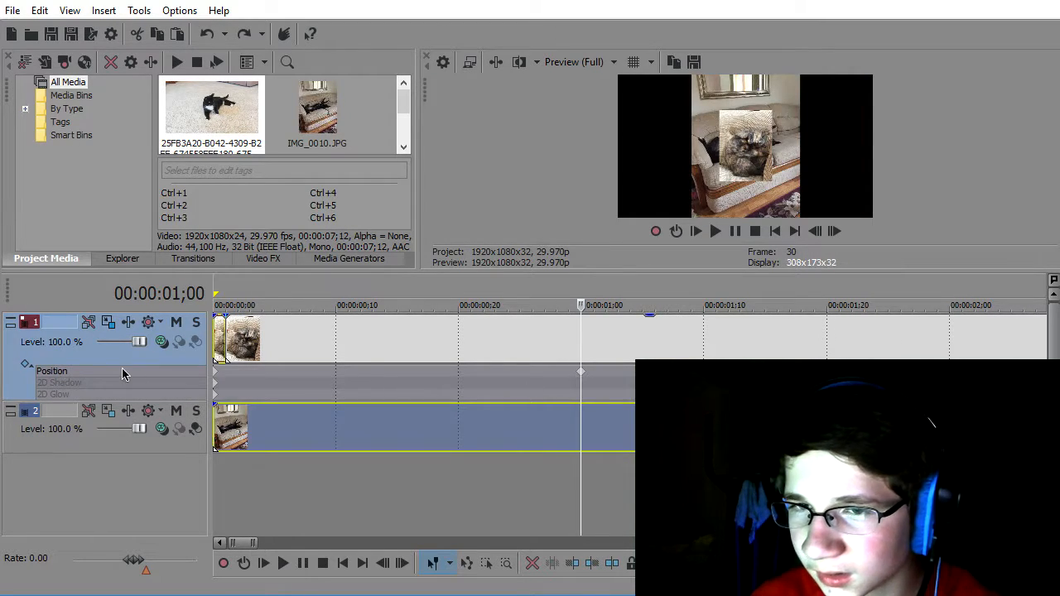
- Delete track 1's Position keyframe at 00:00:01;00
click(409, 523)
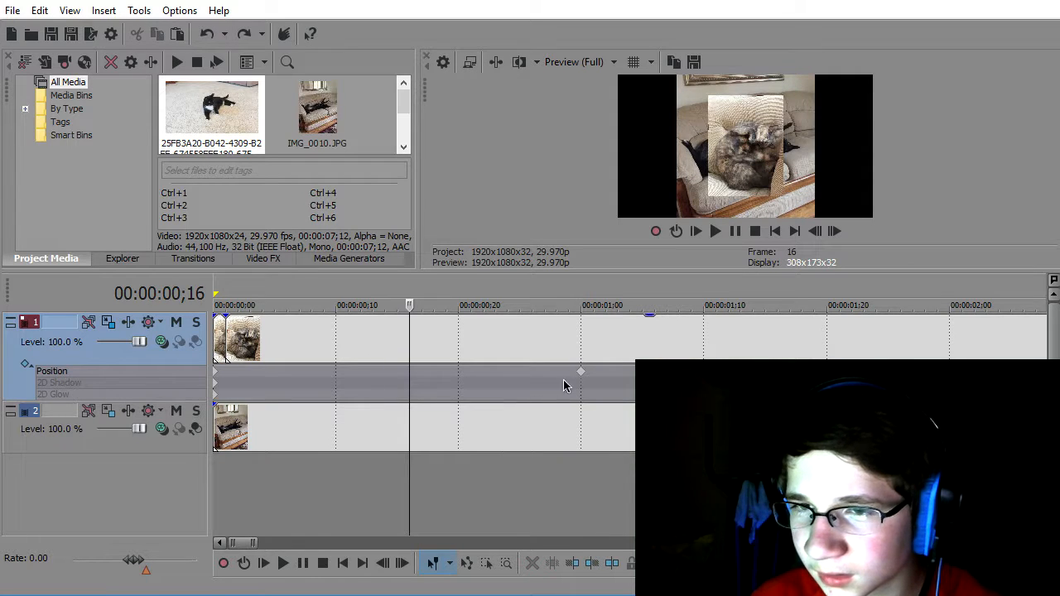
right_click(582, 379)
click(610, 386)
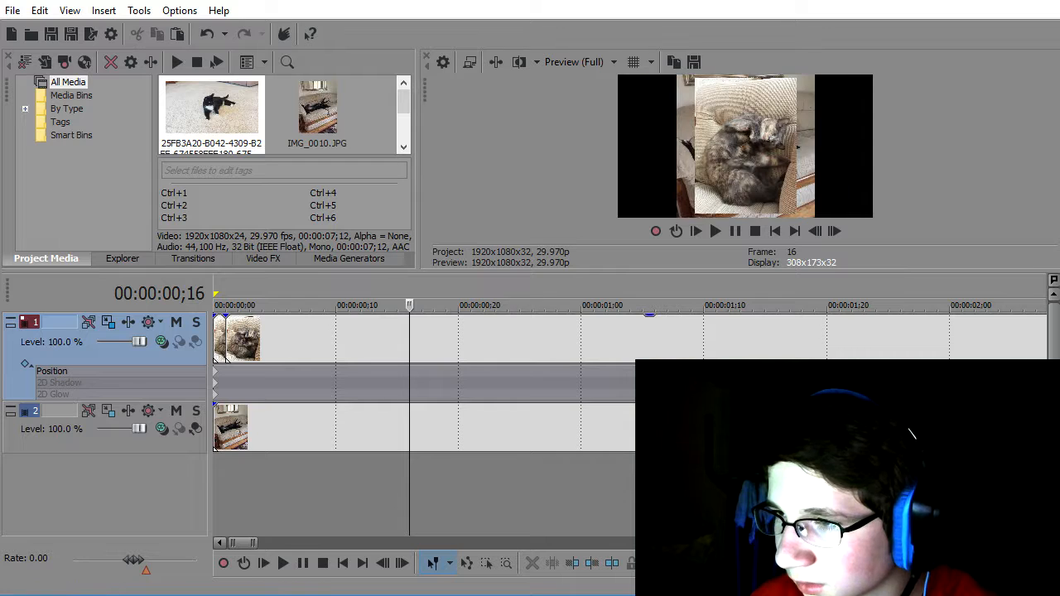
- View the Pan/Crop settings of the IMG_0010 photo on the lower track and close them
click(222, 341)
scroll(350, 359, up, 6)
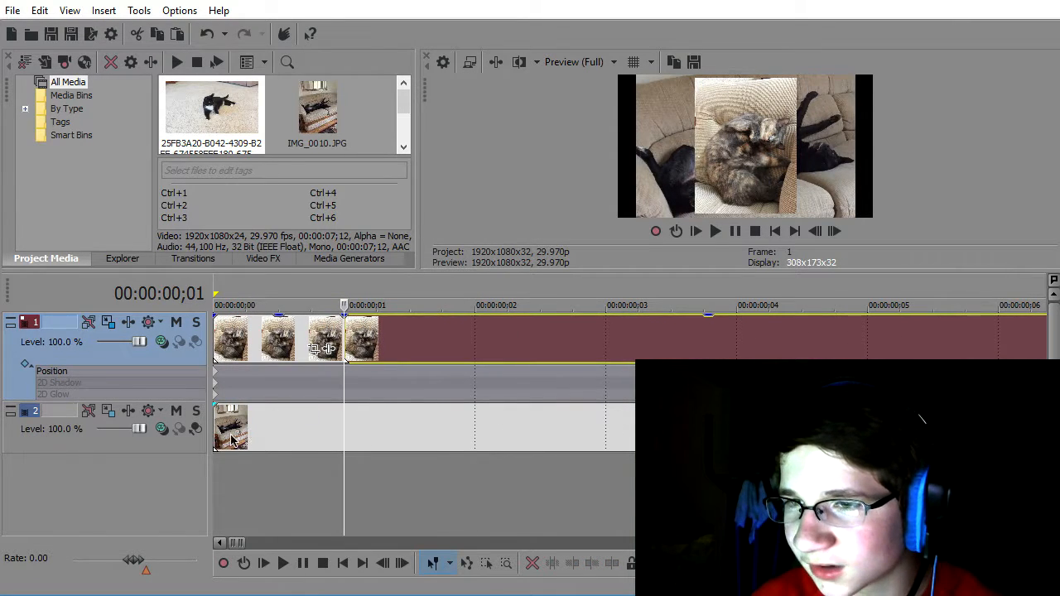
scroll(331, 444, down, 6)
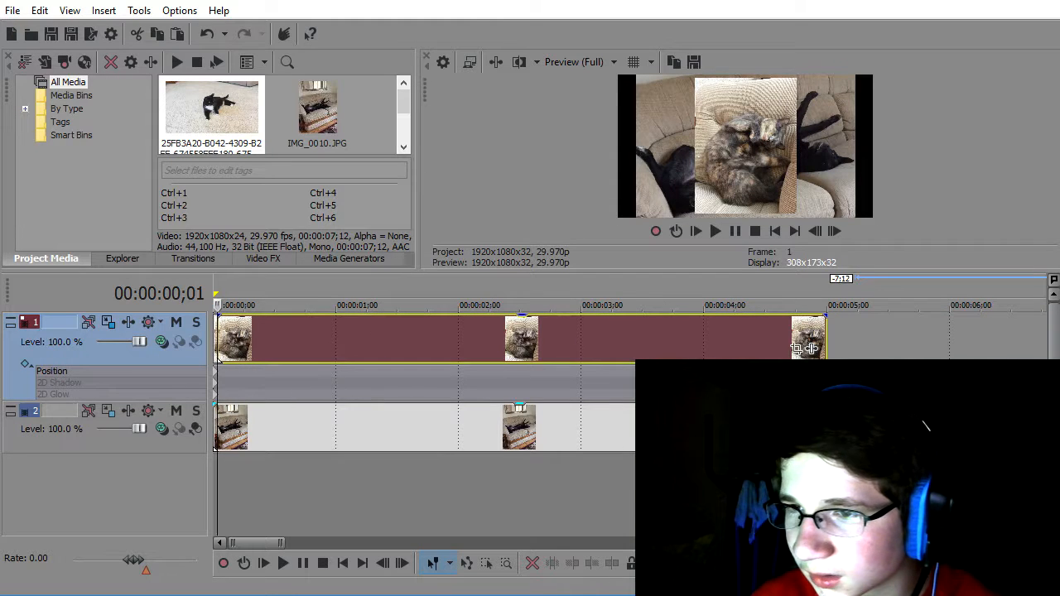
click(809, 348)
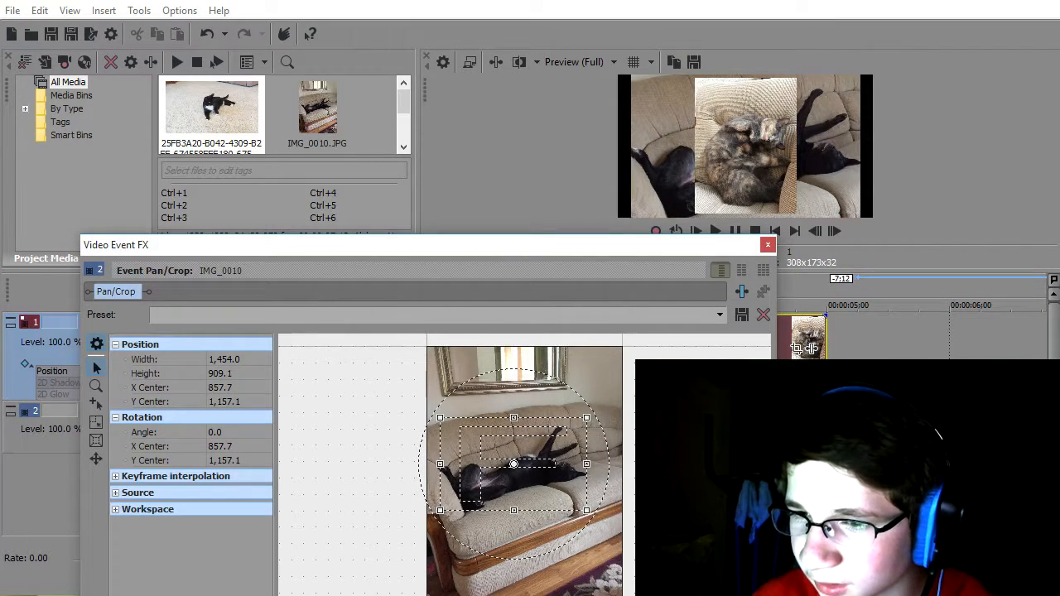
click(767, 244)
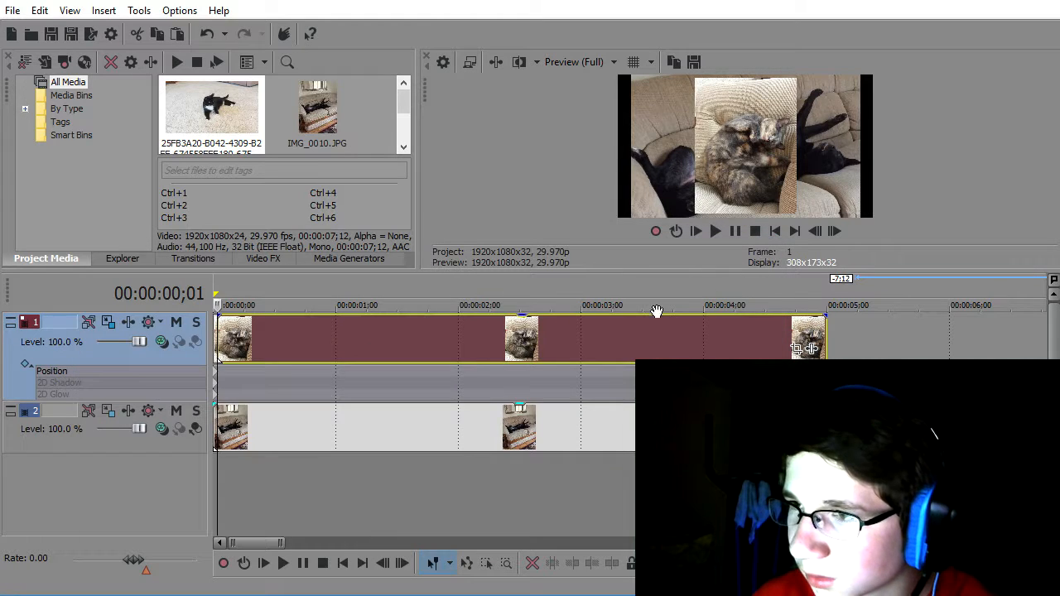
- Copy the one-frame cat photo event at the start of track 1 and paste it onto a new video track above
scroll(251, 355, up, 15)
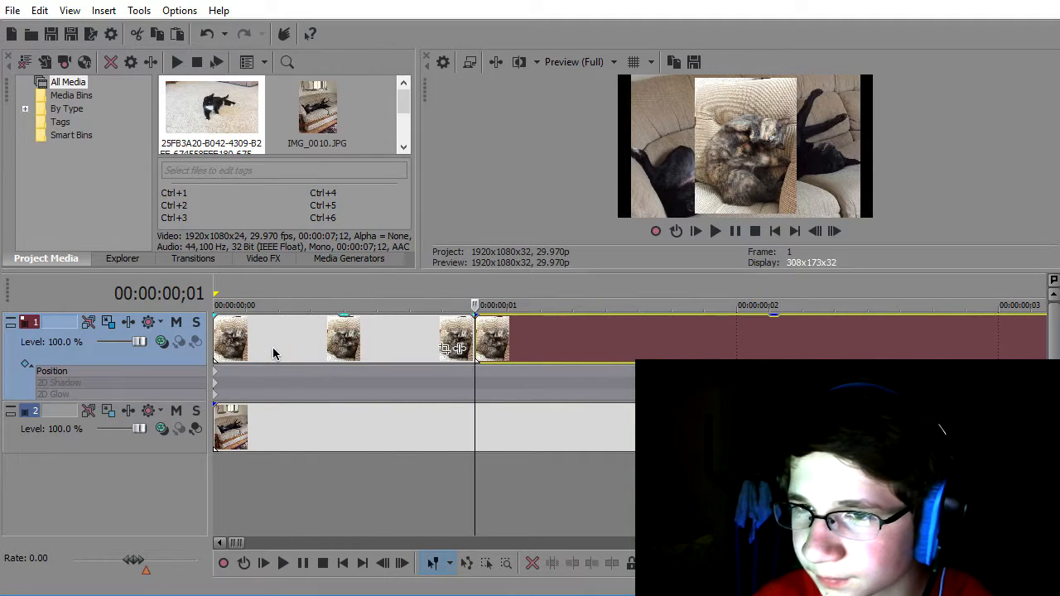
double_click(319, 339)
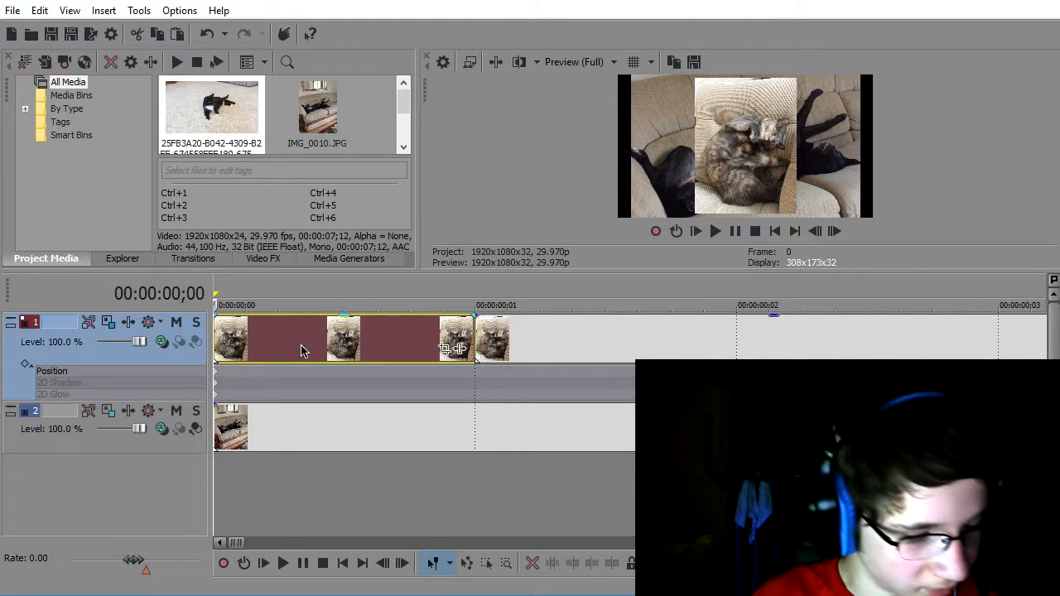
right_click(99, 491)
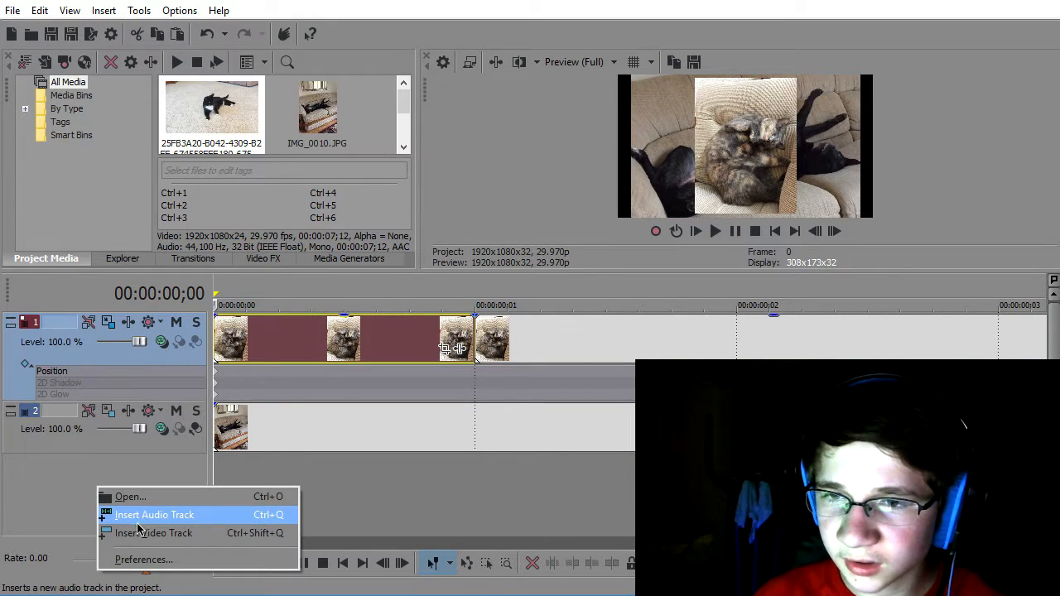
click(140, 534)
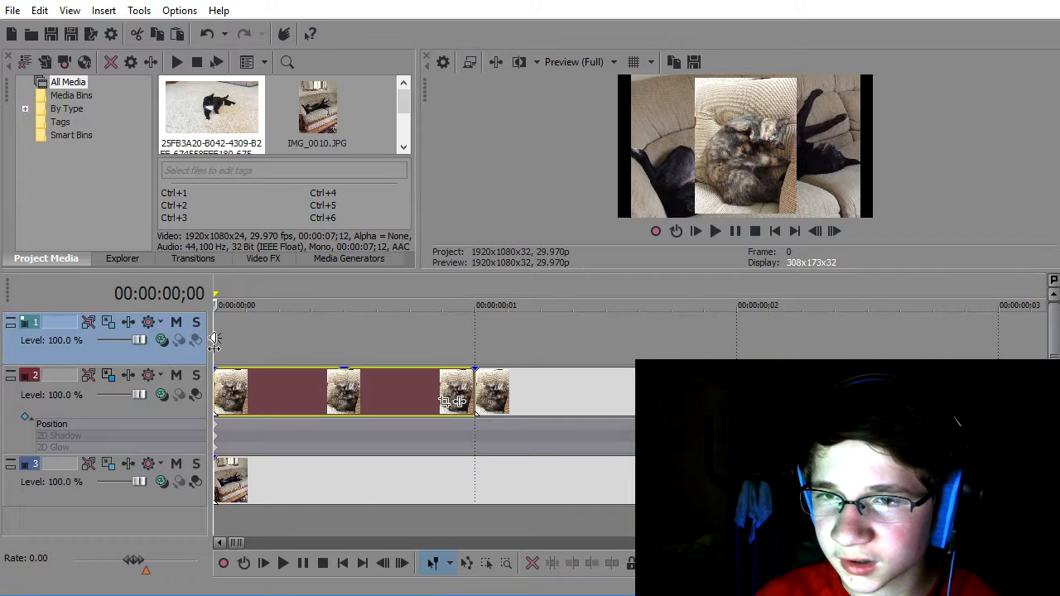
key(ctrl+v)
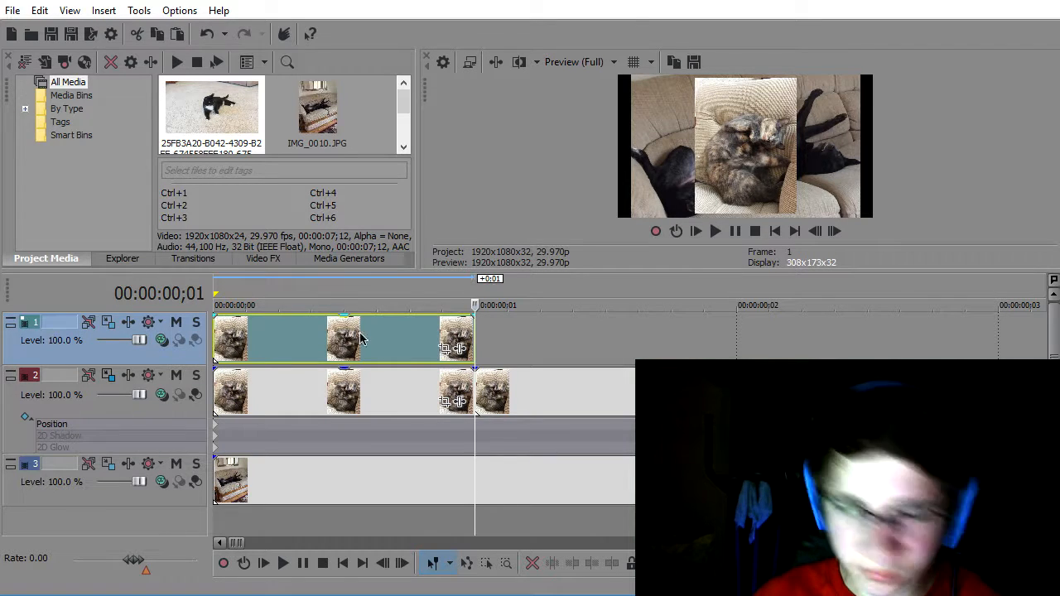
- Enable the mask in the pasted IMG_0014 event's Pan/Crop settings and draw a rectangular mask around the cat's face
click(445, 350)
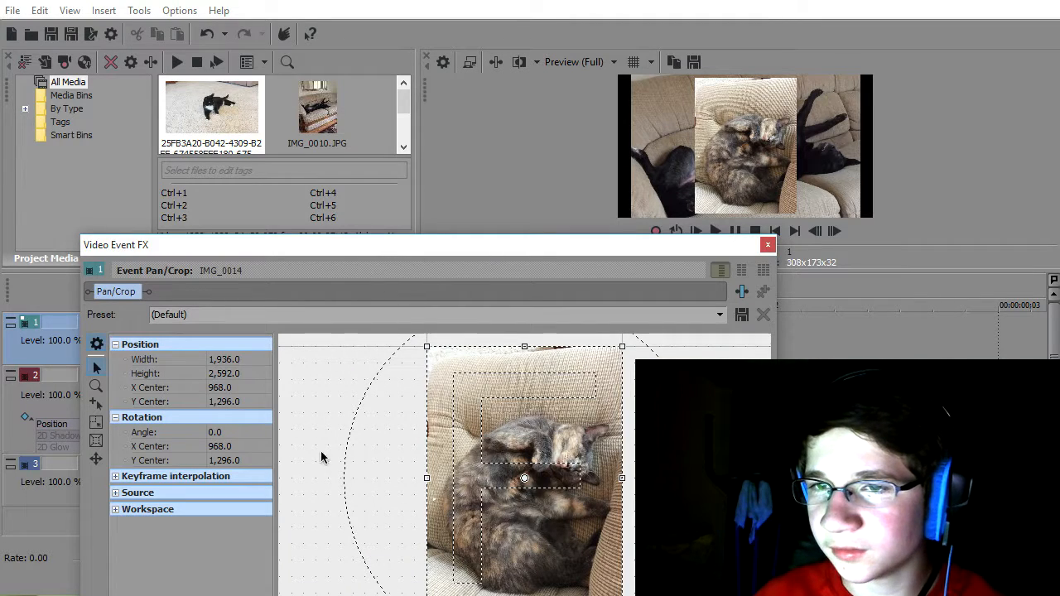
drag(331, 256, 316, 501)
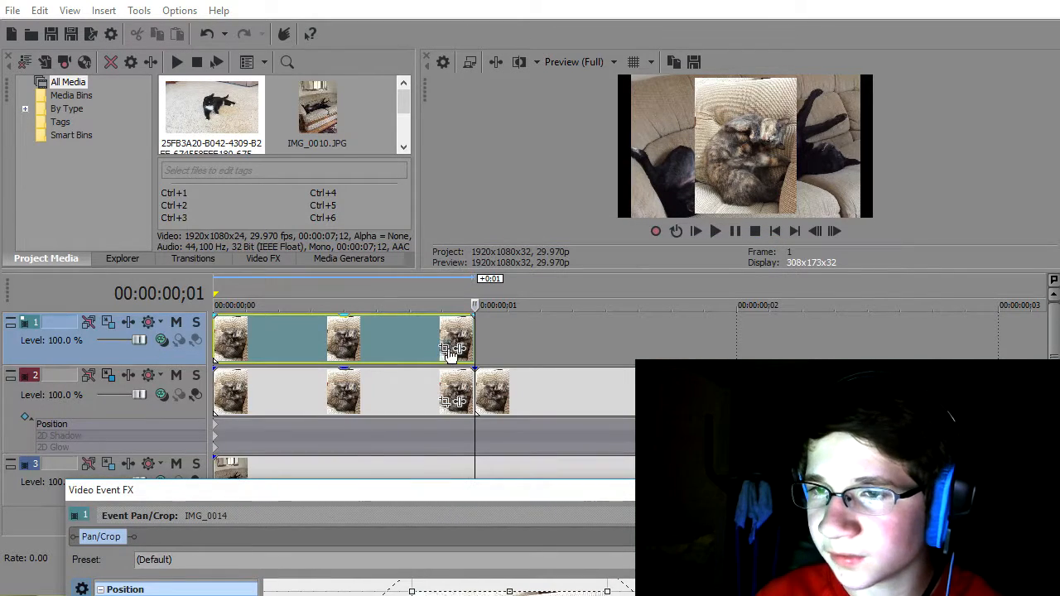
drag(407, 479, 378, 91)
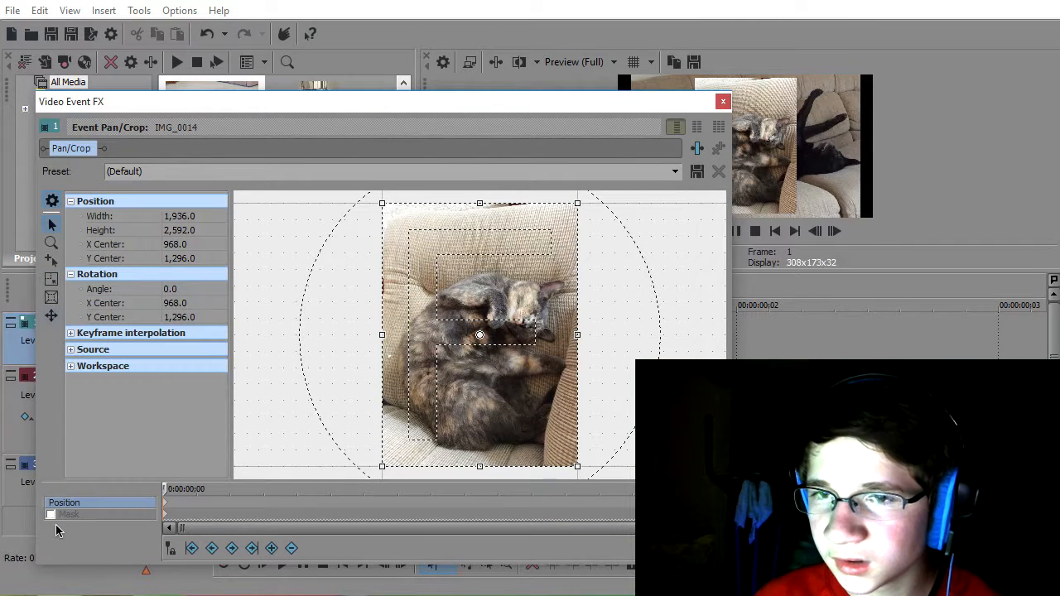
click(51, 517)
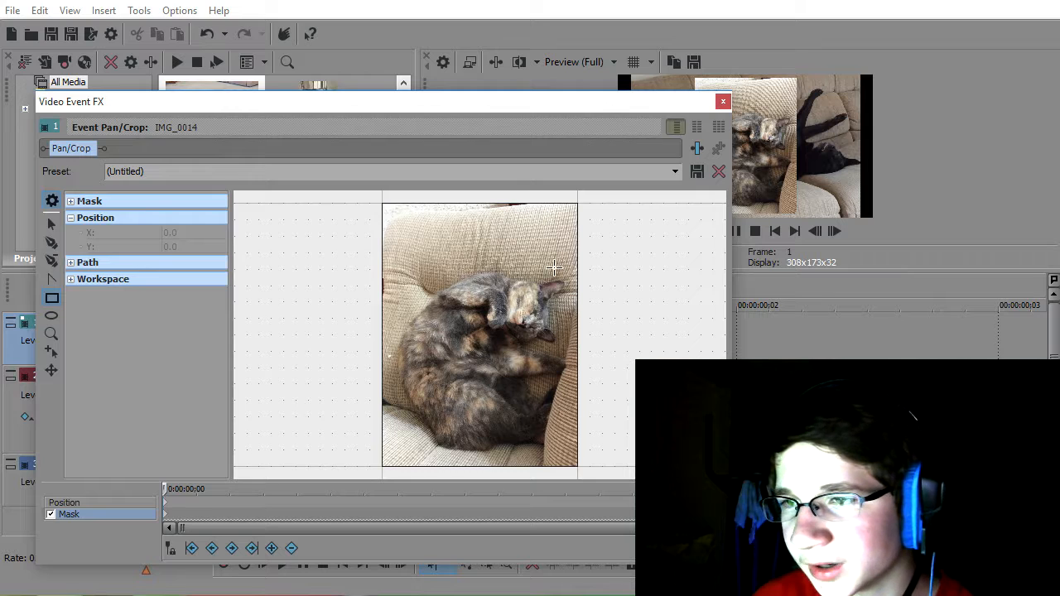
drag(570, 271, 500, 351)
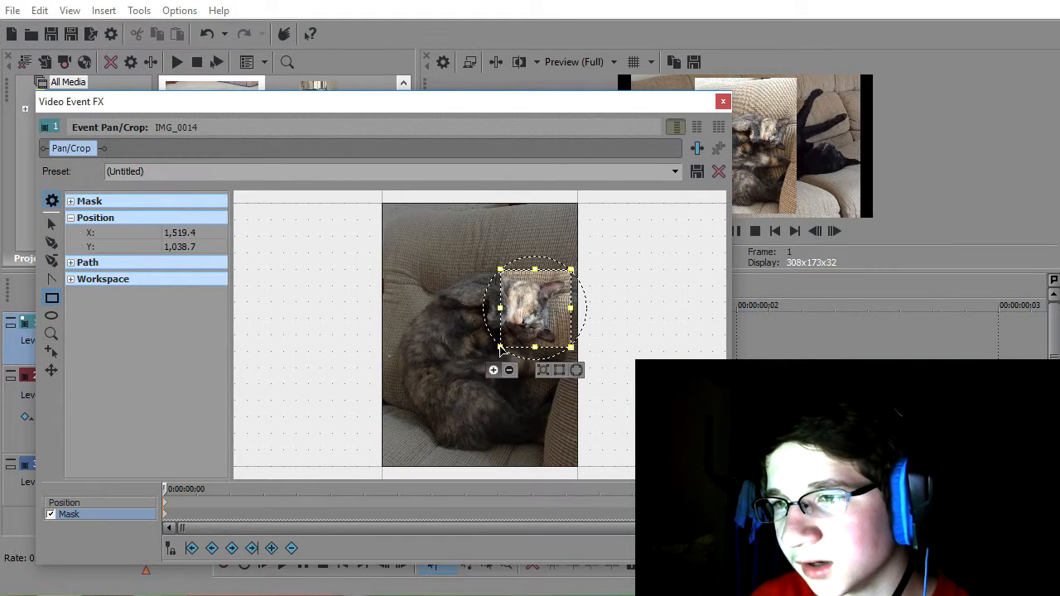
click(721, 103)
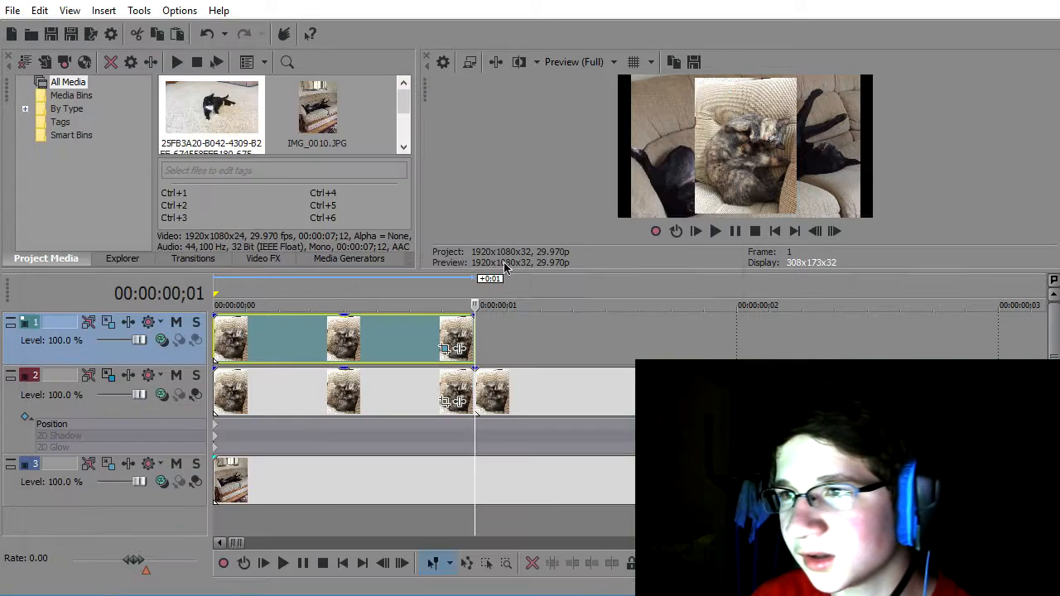
- Find the Pixelate effect in the video effects list and display its presets
click(269, 259)
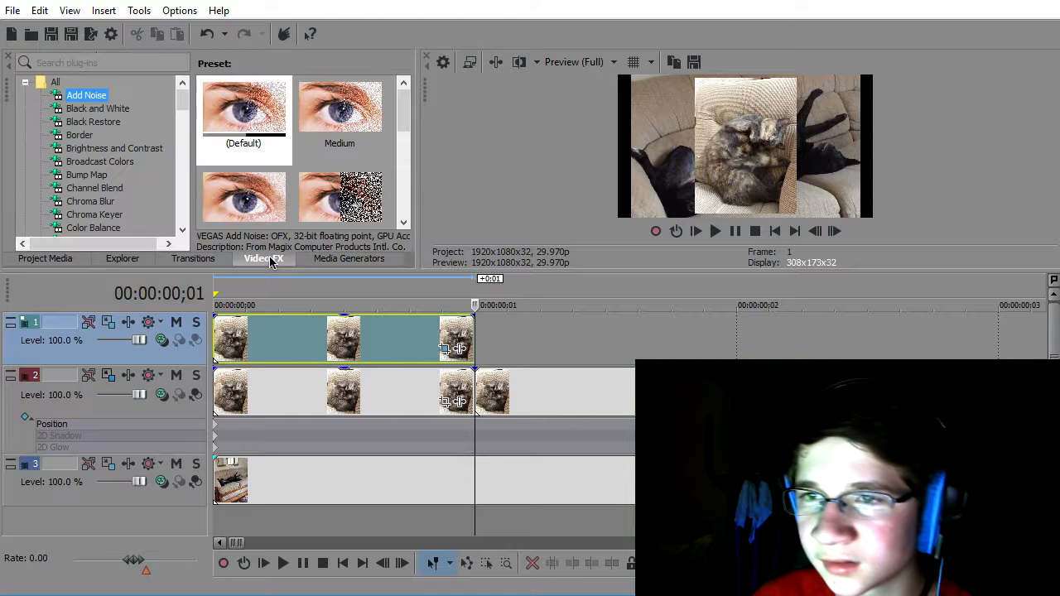
click(25, 82)
click(24, 82)
click(96, 149)
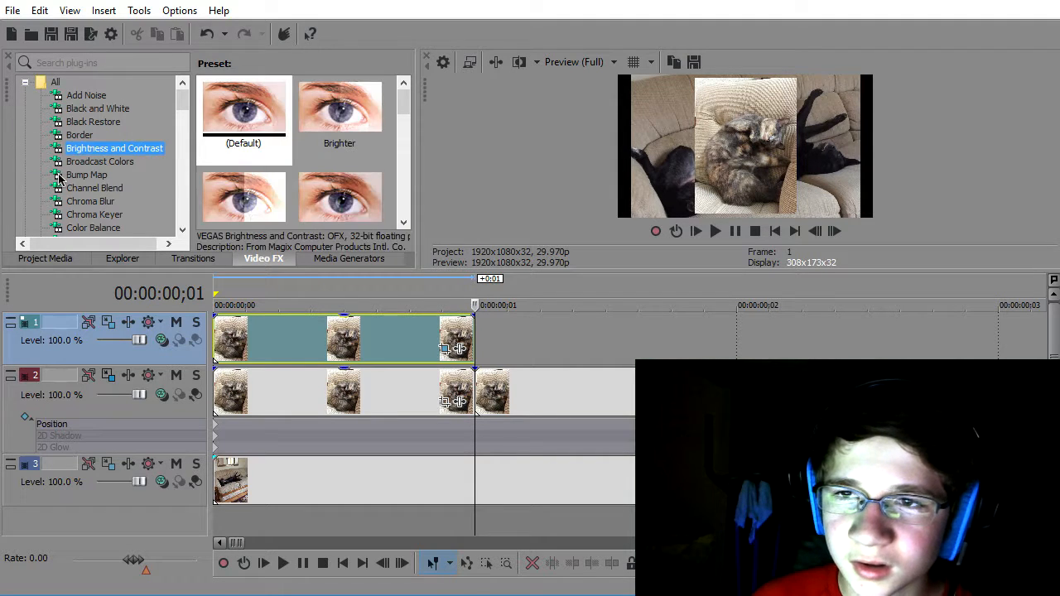
key(p)
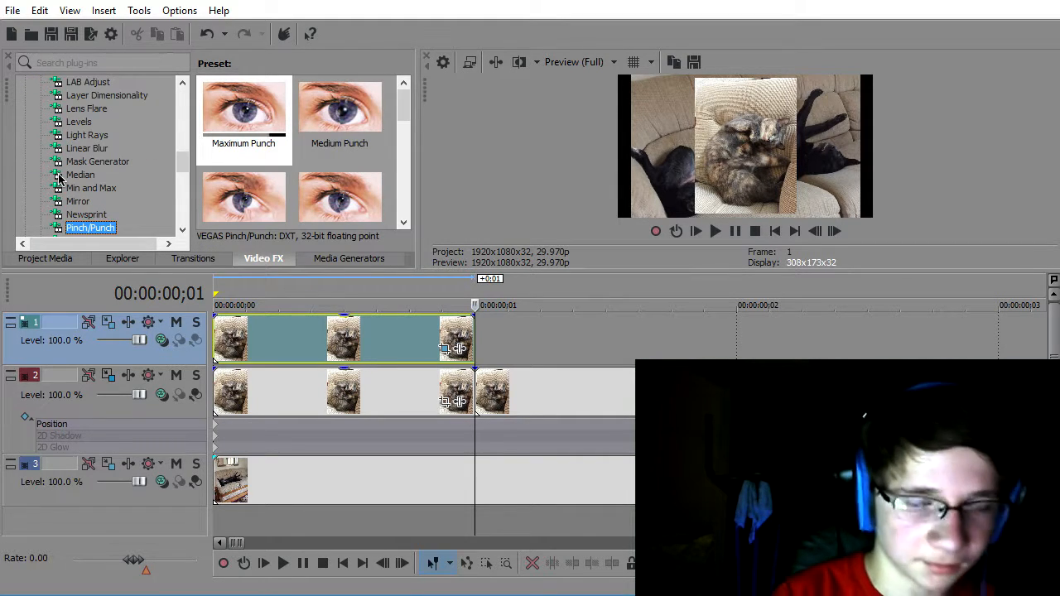
scroll(66, 182, down, 1)
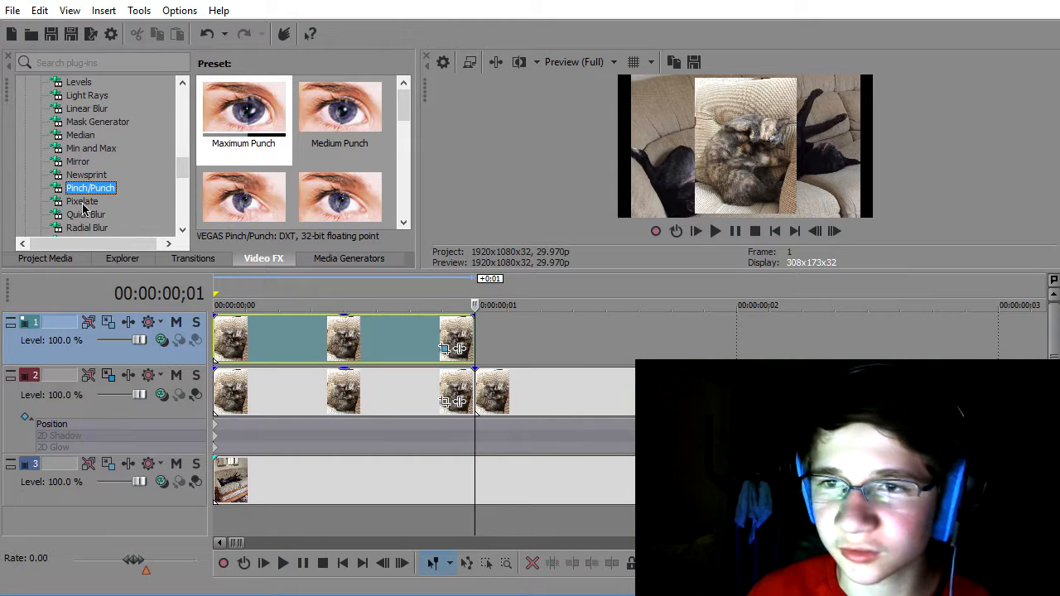
click(83, 203)
- Apply the Large preset of the Pixelate effect to the masked IMG_0014 event on track 1
scroll(315, 170, down, 1)
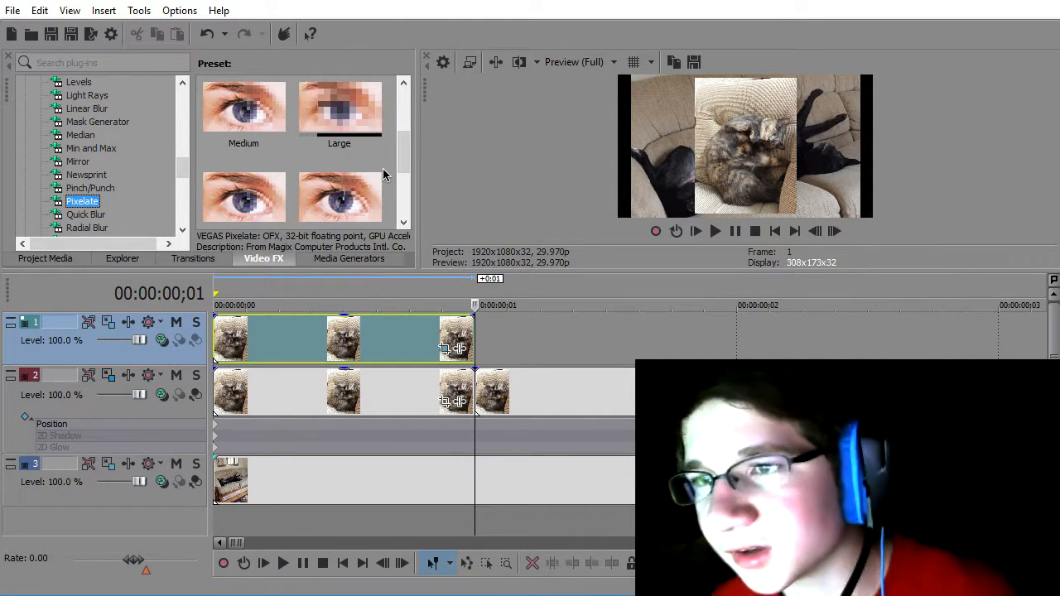
scroll(371, 190, down, 1)
scroll(371, 190, up, 2)
scroll(365, 178, down, 2)
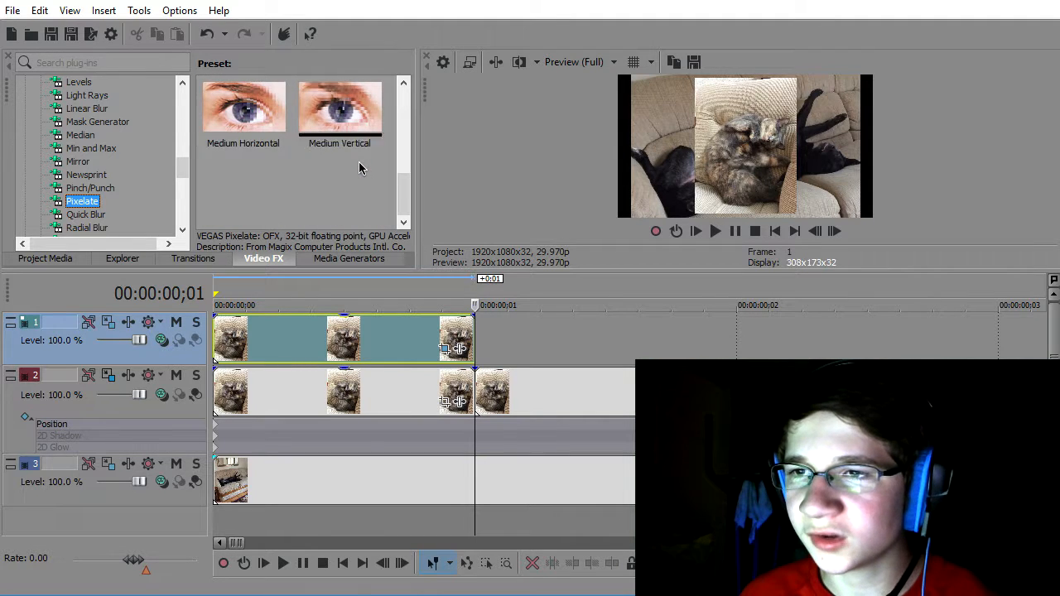
scroll(359, 168, up, 2)
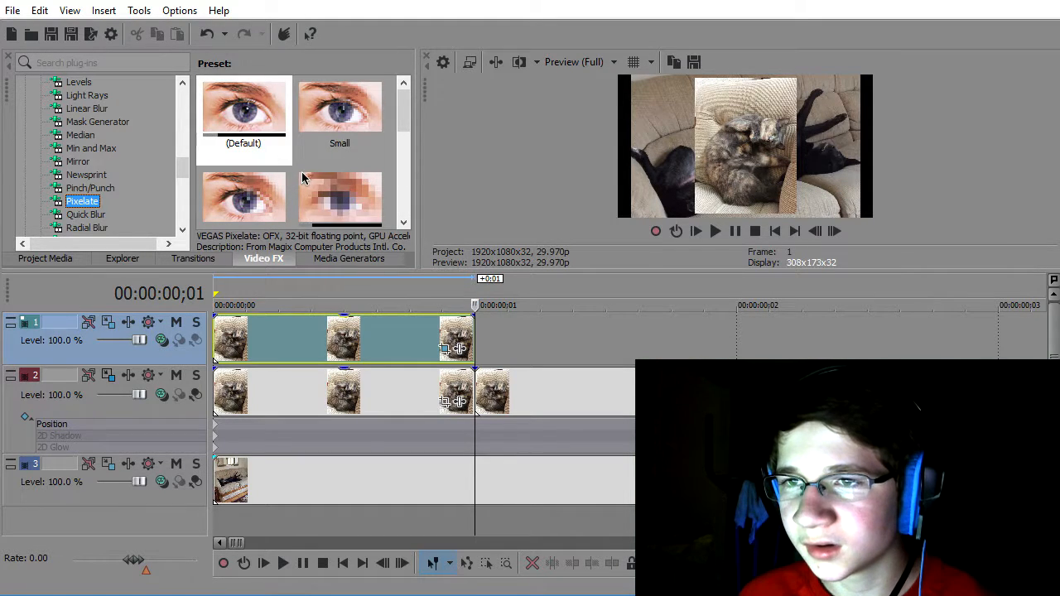
scroll(331, 149, down, 1)
scroll(327, 149, up, 1)
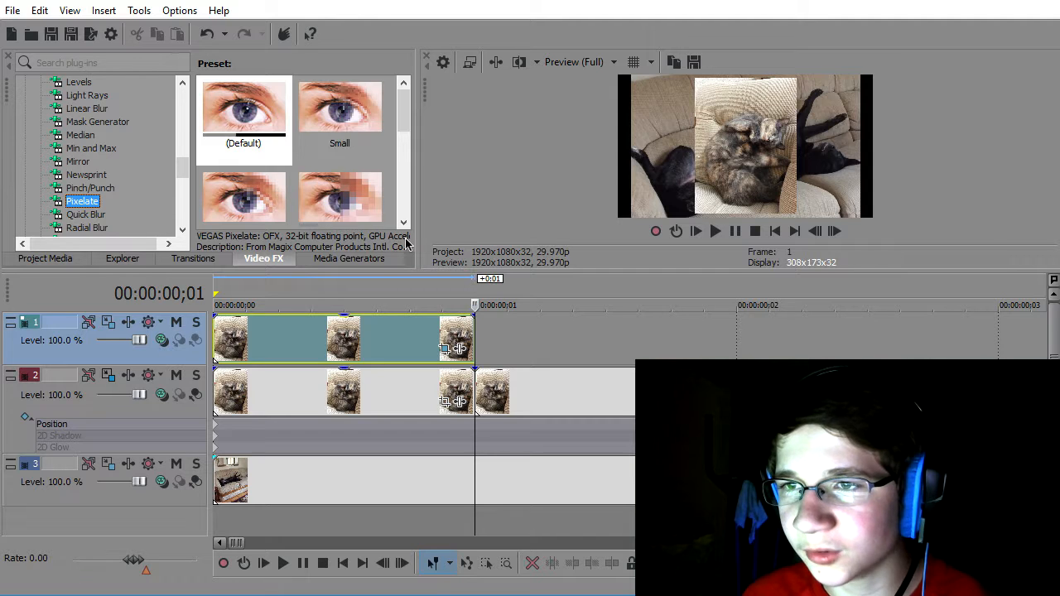
scroll(331, 190, down, 1)
scroll(290, 153, up, 1)
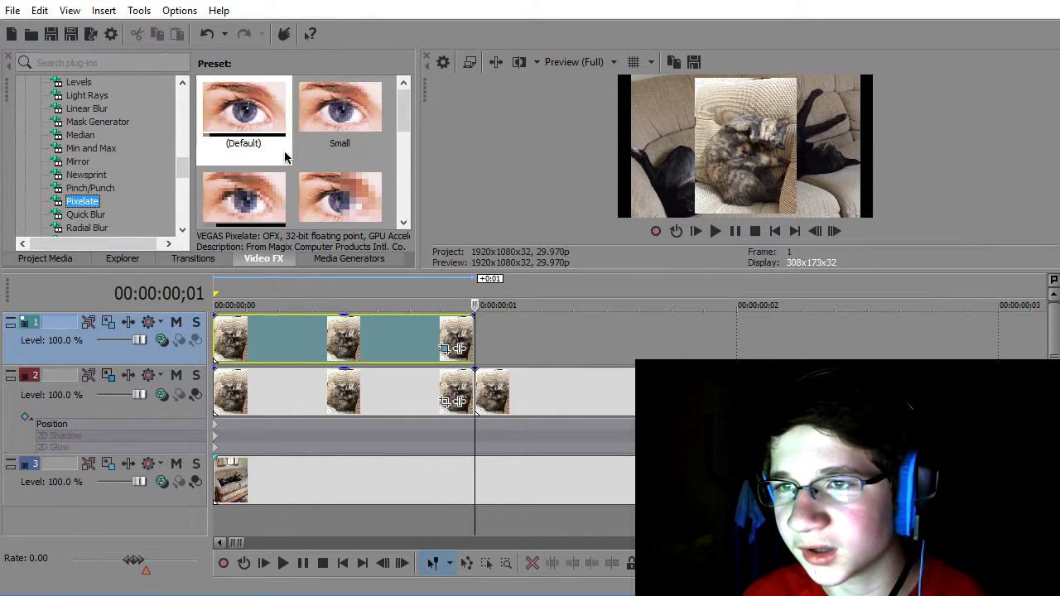
scroll(331, 166, down, 2)
scroll(327, 153, up, 1)
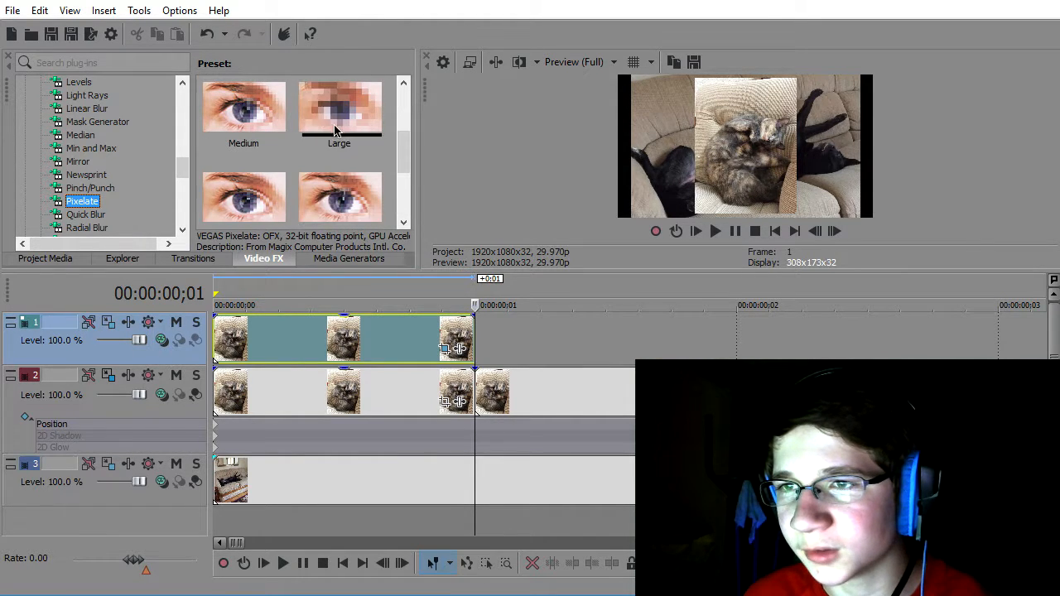
drag(340, 131, 323, 346)
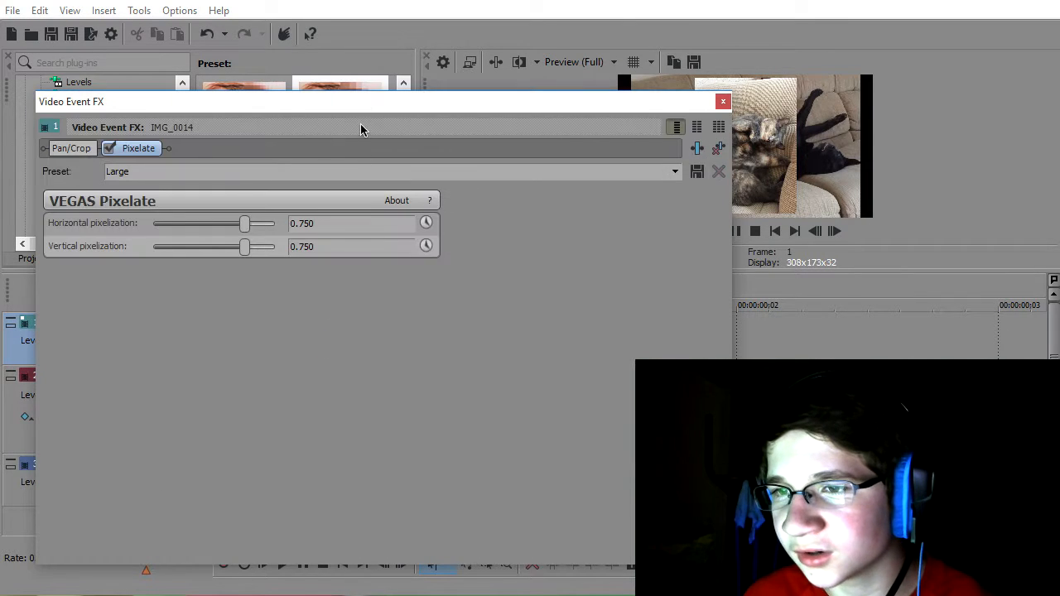
- Move the Video Event FX window clear of the preview and timeline, and place the playhead at 00:00:00;00
drag(373, 92, 420, 295)
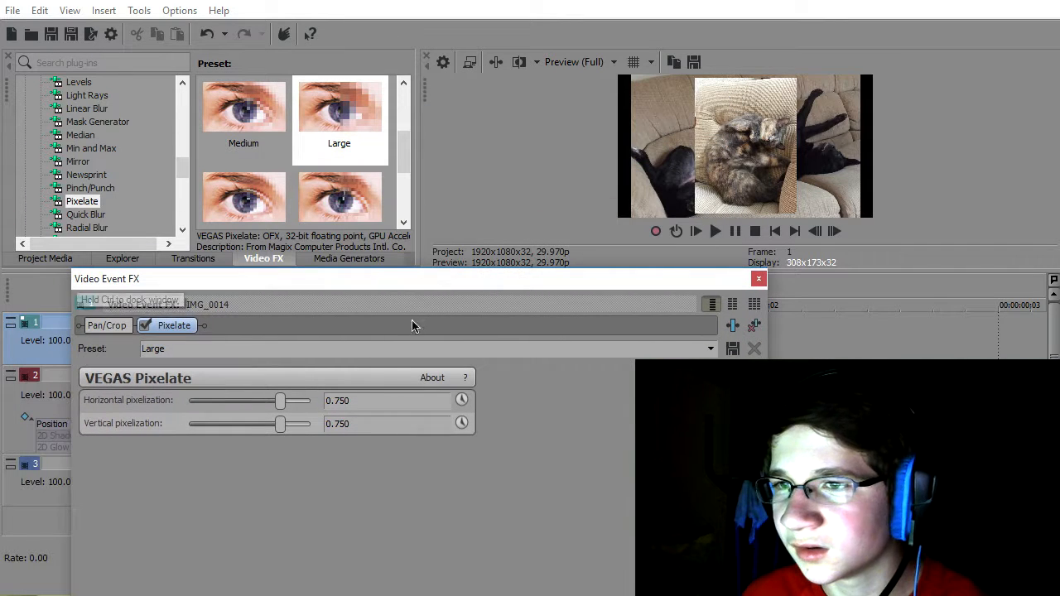
drag(297, 292, 331, 442)
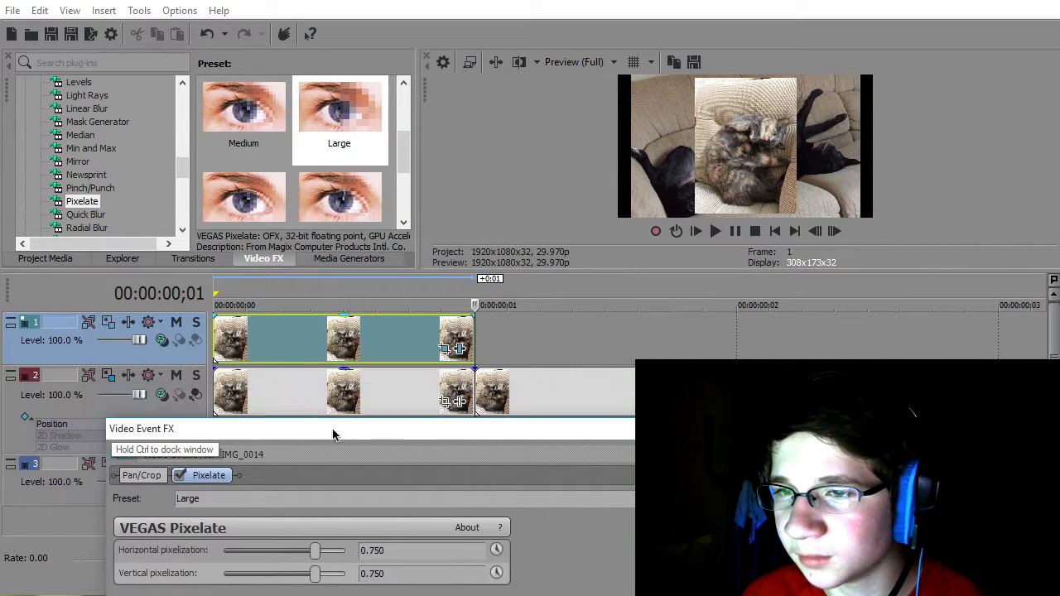
click(213, 335)
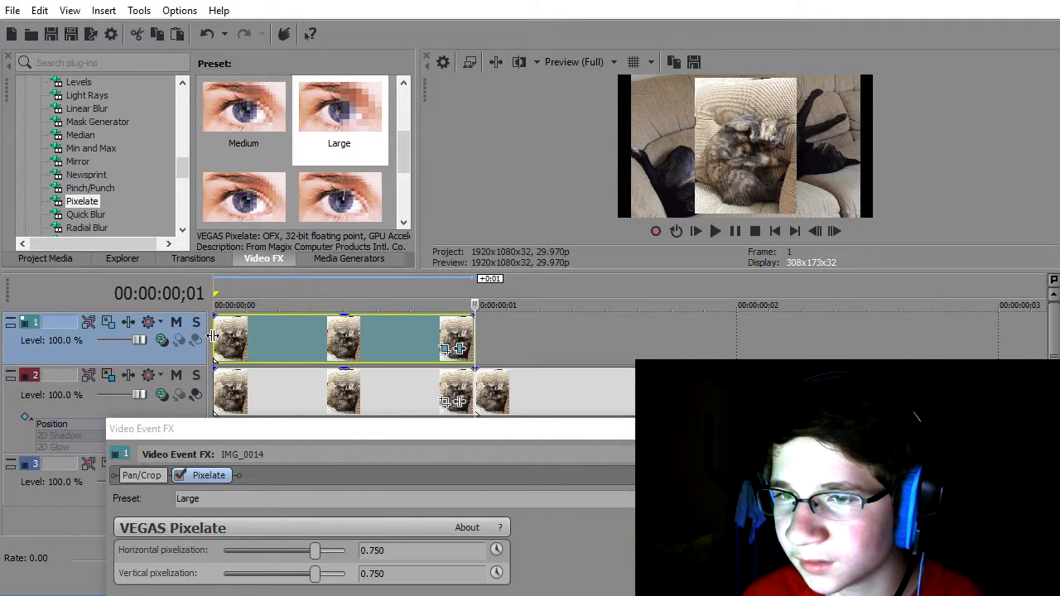
drag(475, 309, 307, 307)
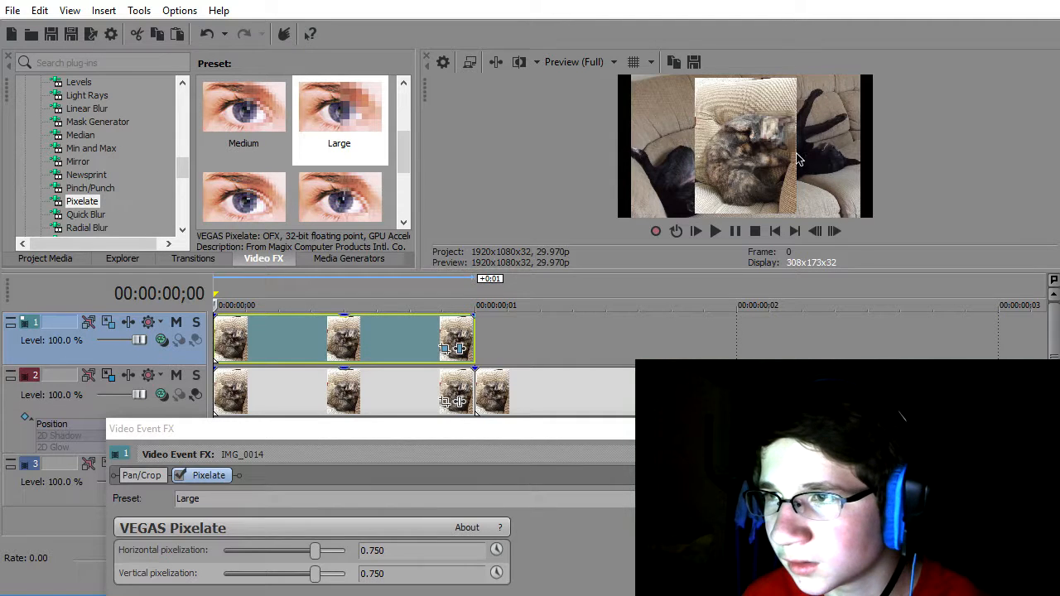
- Try the Pixelate effect with horizontal pixelization at 1.000 and vertical pixelization at 0.000 and about 0.687
drag(315, 559, 375, 559)
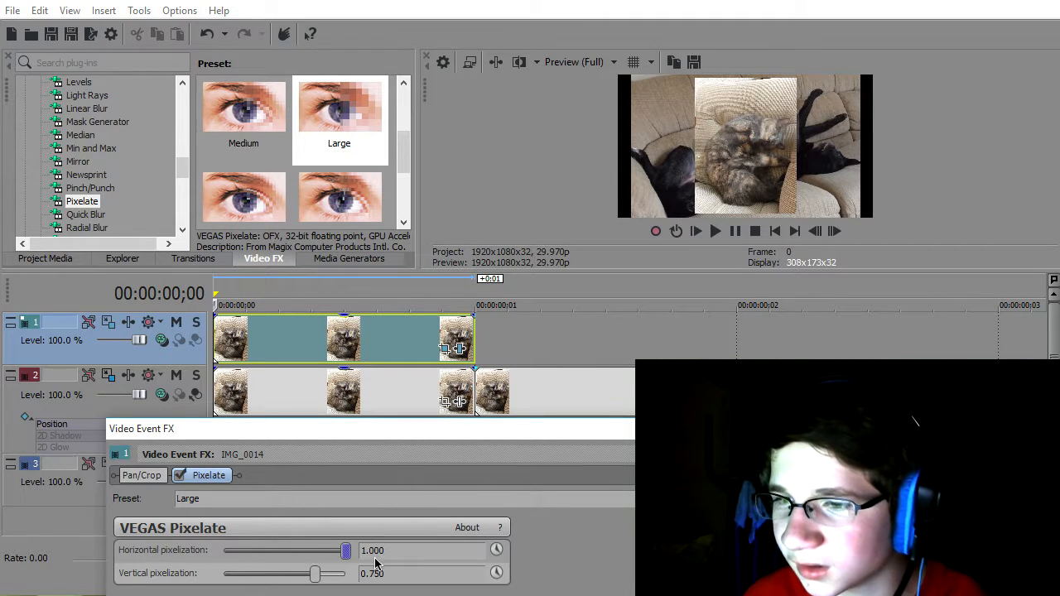
drag(315, 580, 223, 562)
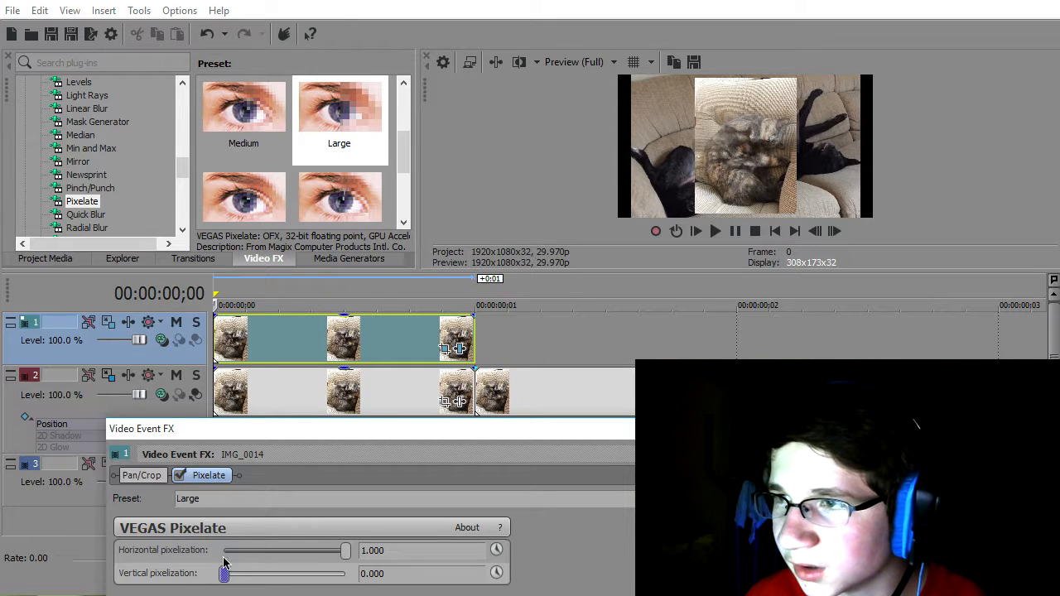
drag(344, 553, 384, 555)
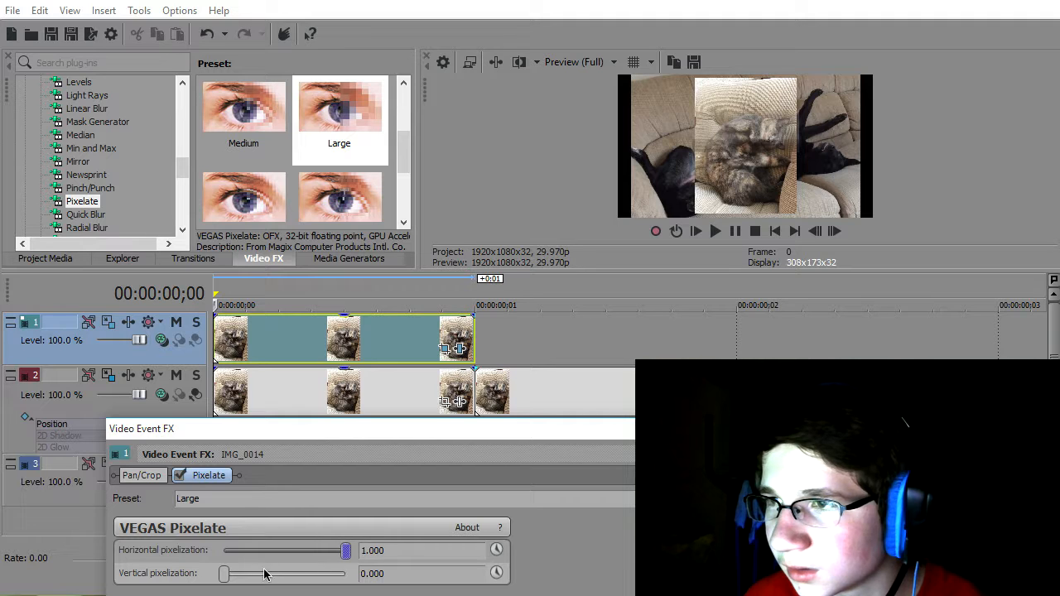
drag(225, 575, 307, 574)
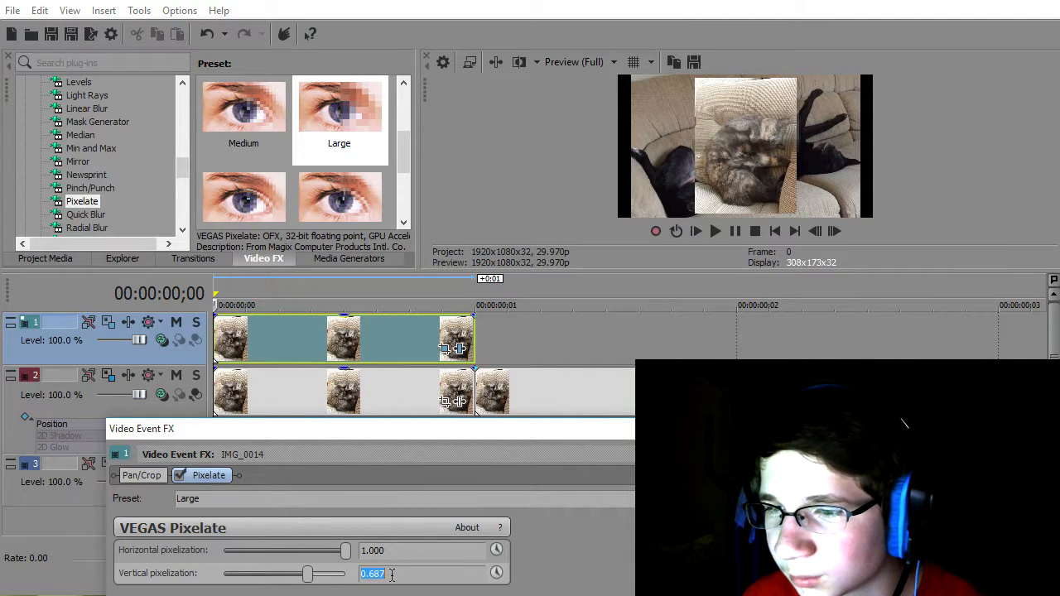
- Set both the vertical and horizontal pixelization to 0.750 and close the effect settings
text(0.750)
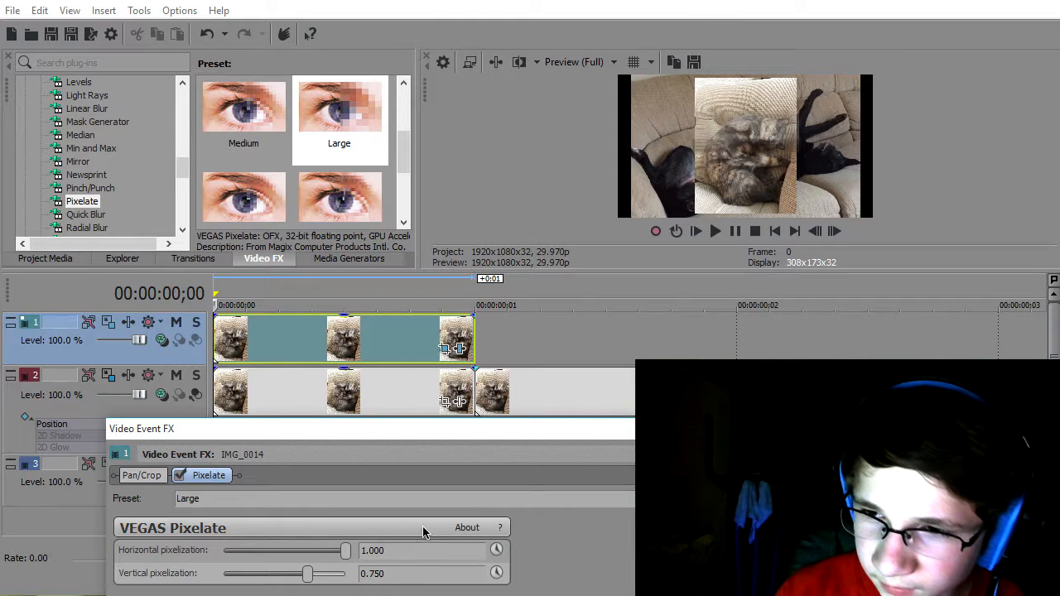
double_click(402, 551)
text(0.75)
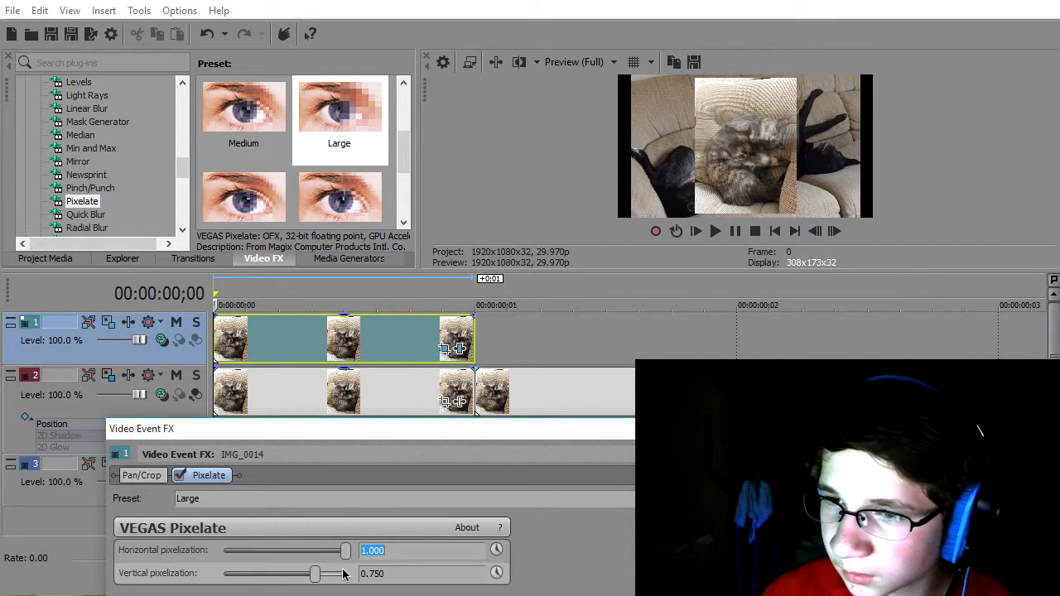
text(0)
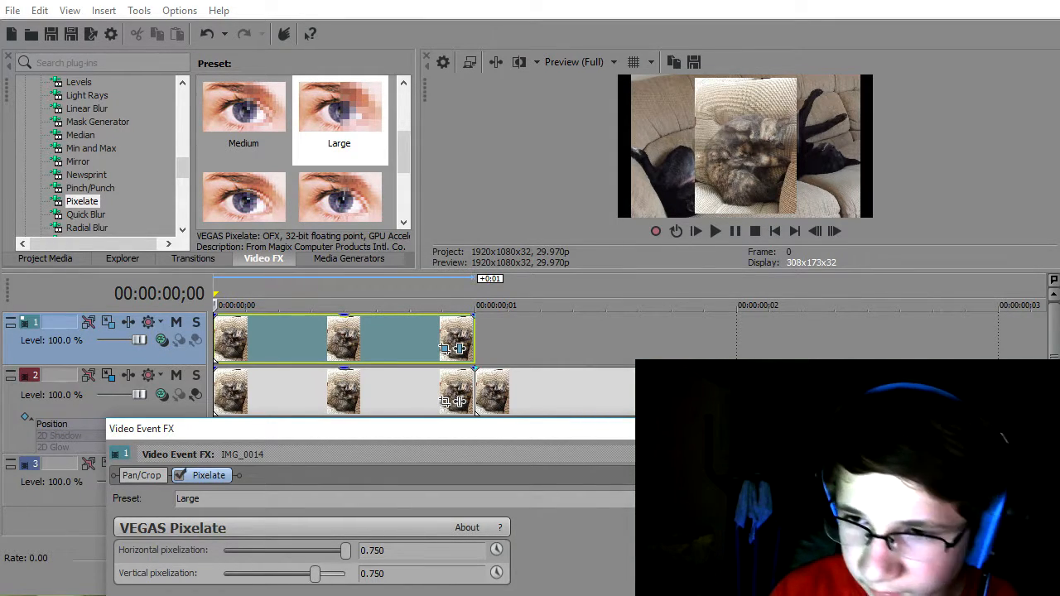
key(Return)
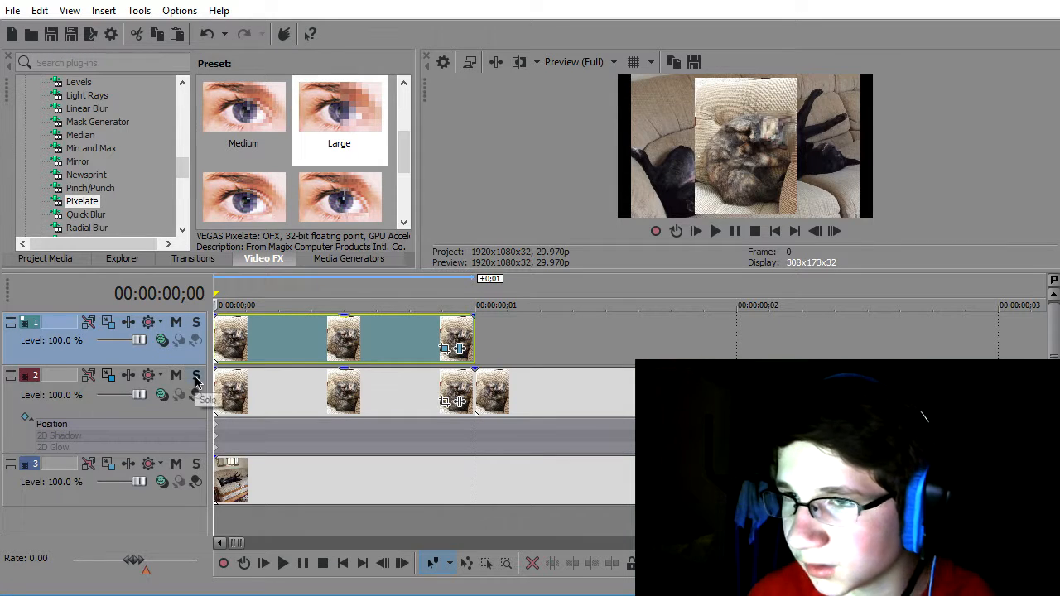
- Open track 1's Track Motion and try enlarging its frame to about 3,657 × 2,057 and shifting it off centre
click(108, 322)
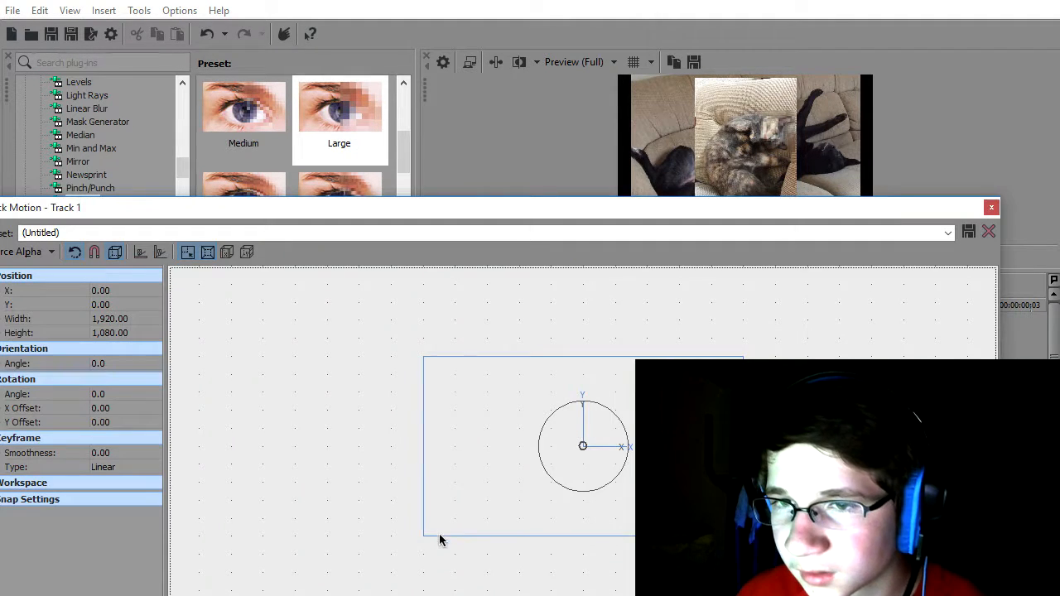
drag(422, 536, 263, 590)
drag(383, 539, 373, 493)
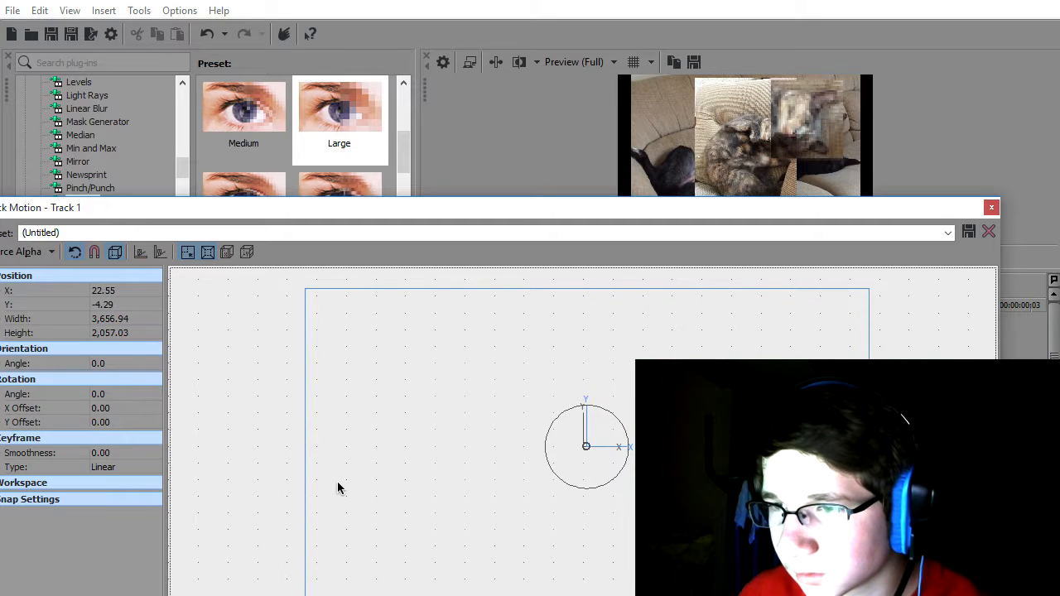
drag(283, 222, 402, 189)
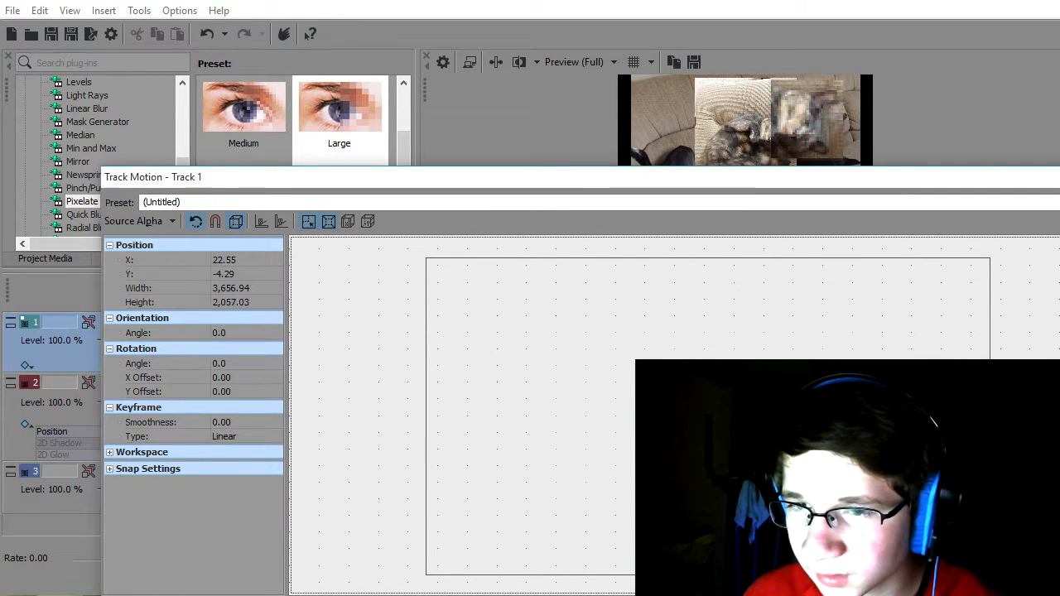
- Undo the Track Motion resizing and repositioning of track 1
key(ctrl+z)
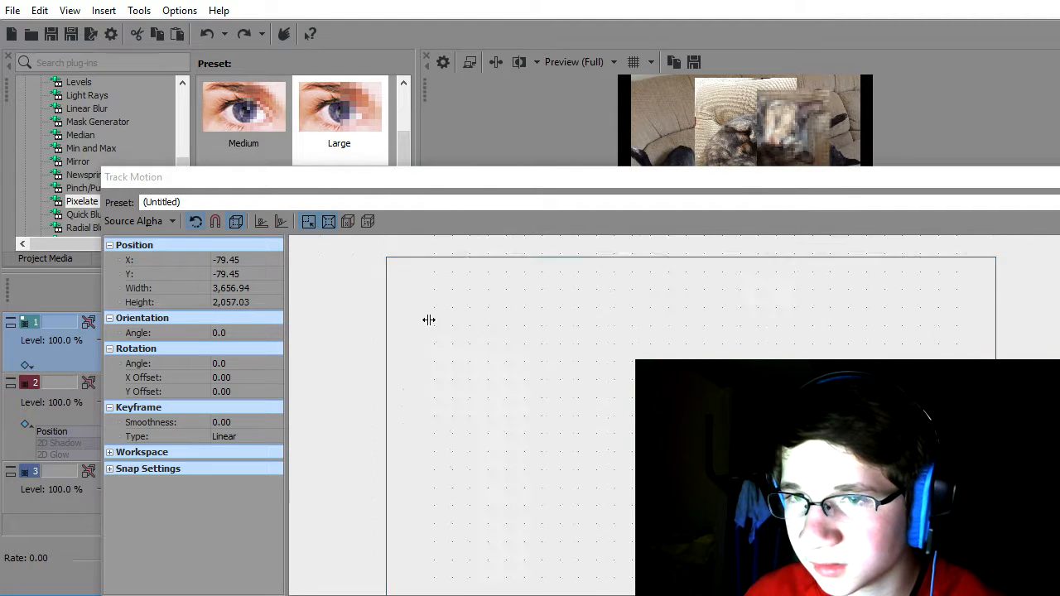
key(ctrl+z)
key(ctrl+z)
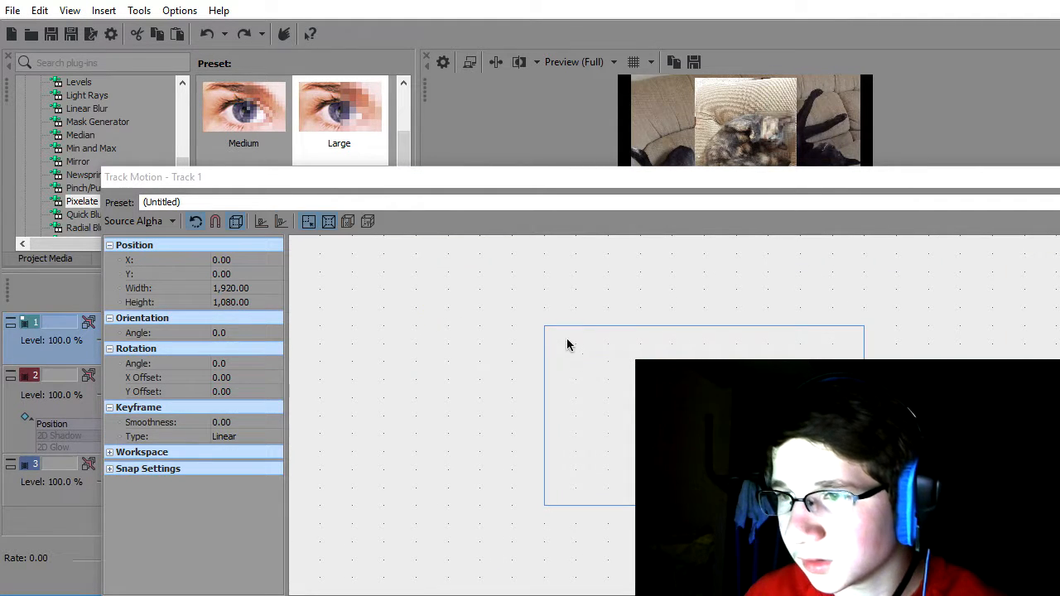
- Enlarge track 1's motion frame about its centre to about 2,915 × 1,639 and close Track Motion
drag(545, 504, 478, 546)
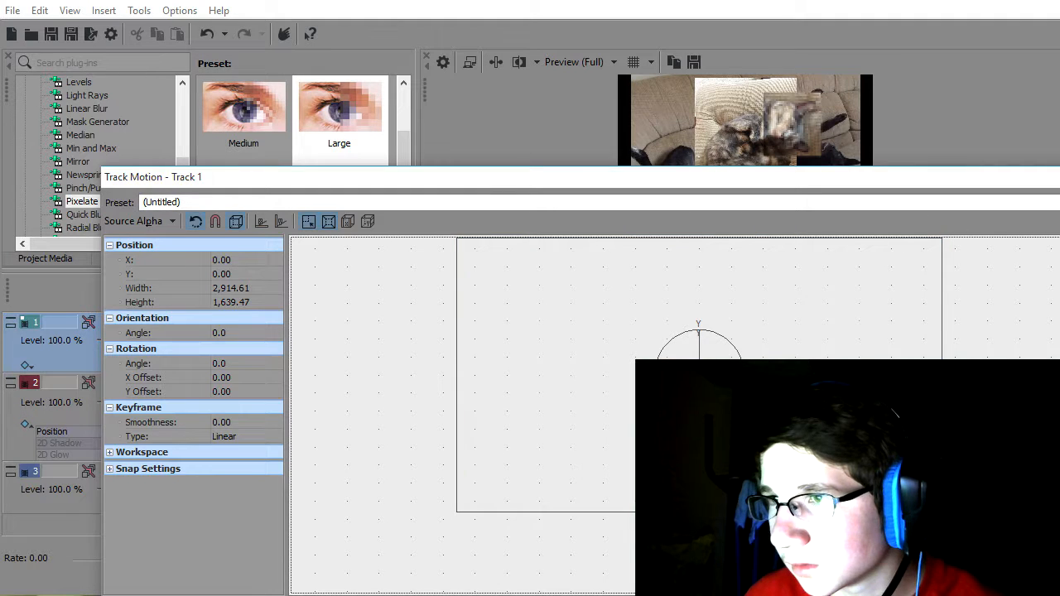
click(1059, 178)
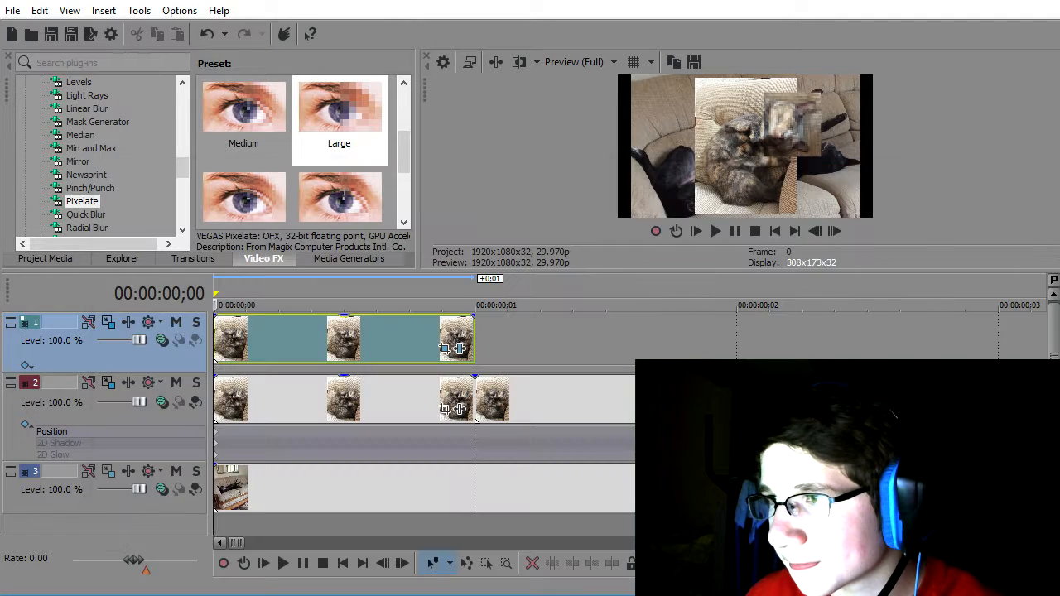
- Crop track 2's first IMG_0014 event to about 1,652 × 1,881, centred at about X 976, Y 1,367, and close its Pan/Crop settings
click(445, 409)
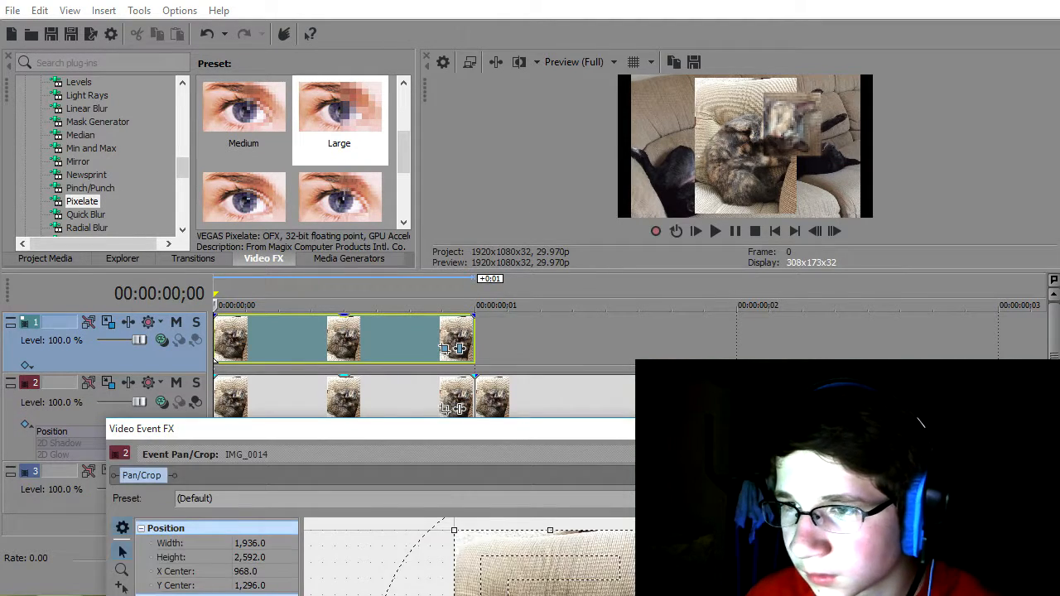
drag(454, 595, 481, 595)
drag(564, 594, 549, 595)
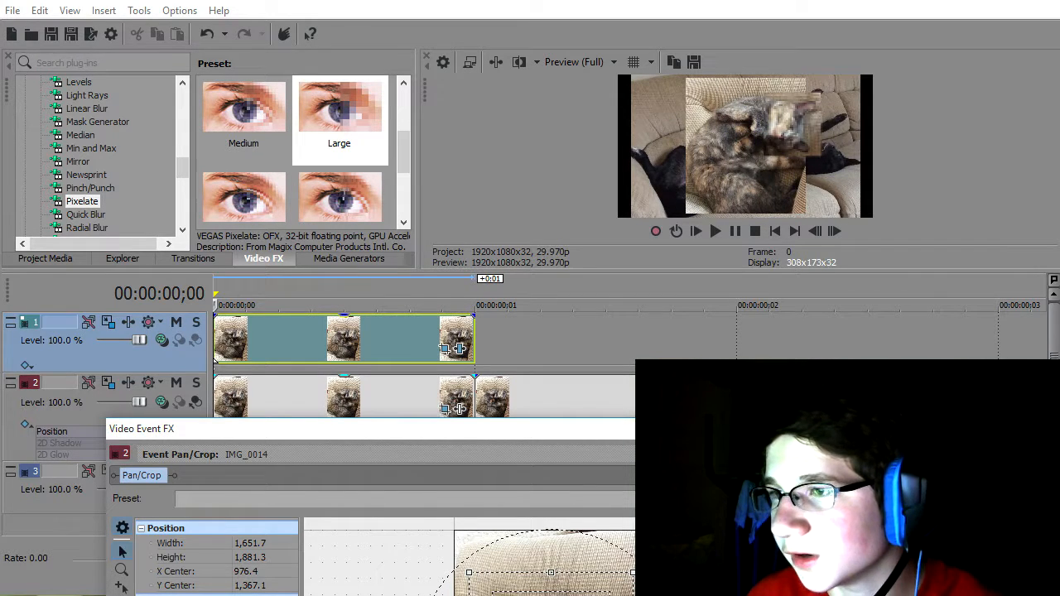
click(834, 429)
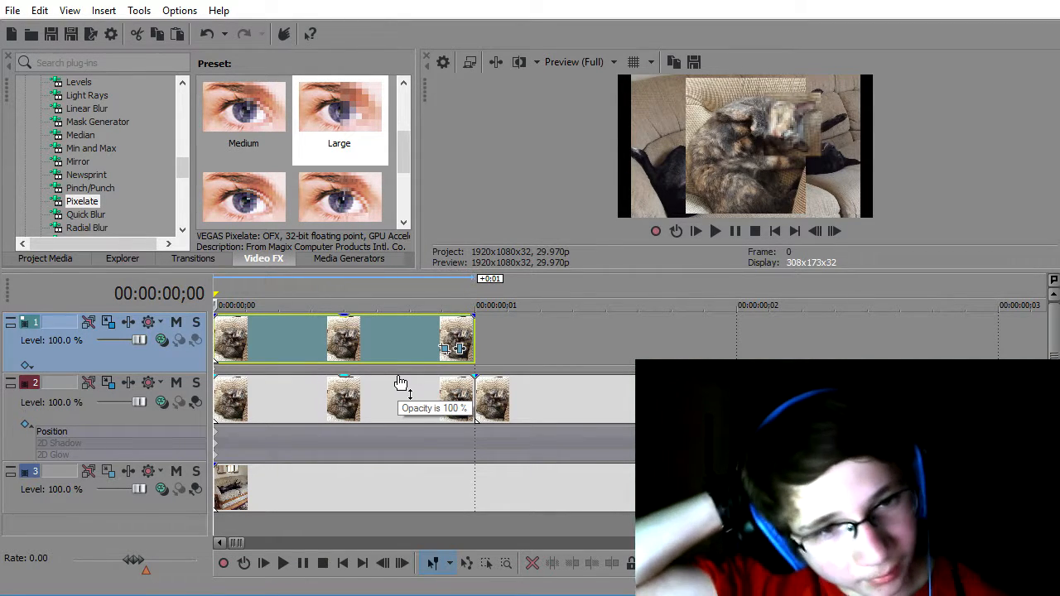
scroll(480, 374, down, 4)
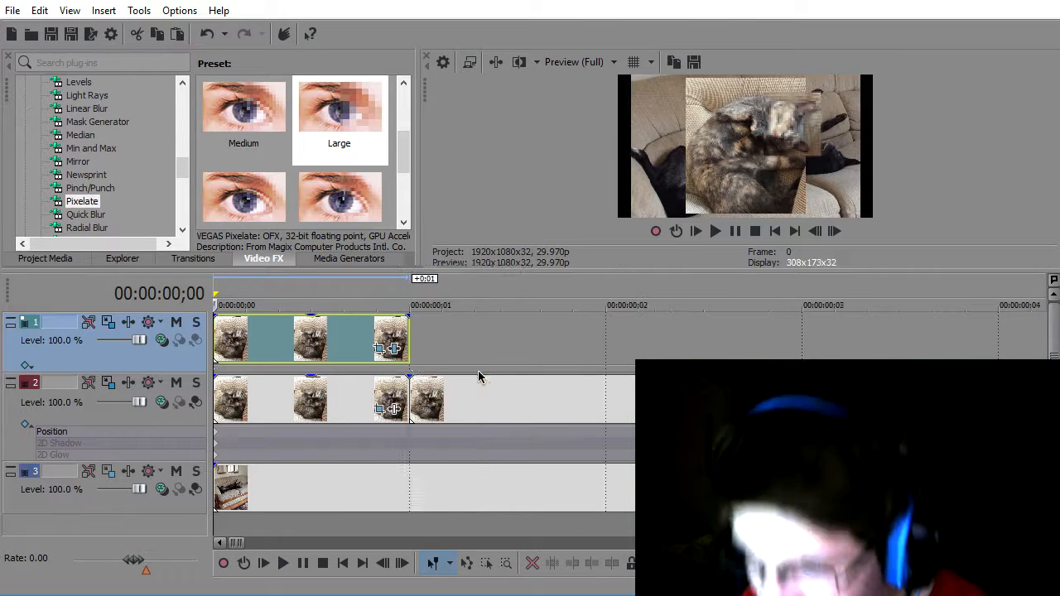
scroll(406, 411, up, 4)
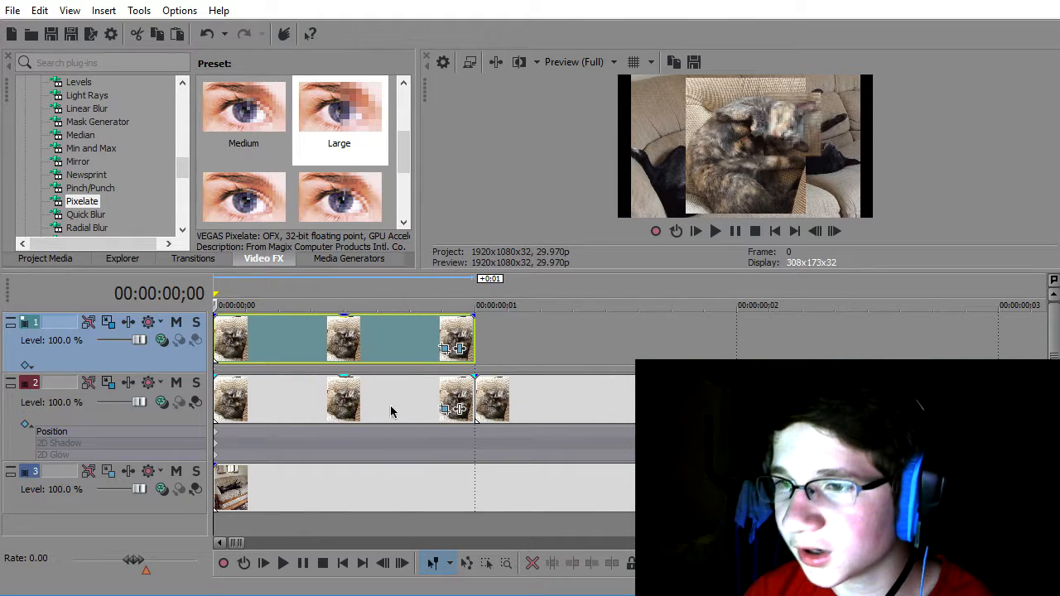
- Split track 2's second cat event at 00:00:00;10 and again at 00:00:01;00
click(471, 396)
scroll(483, 402, up, 2)
scroll(530, 403, down, 8)
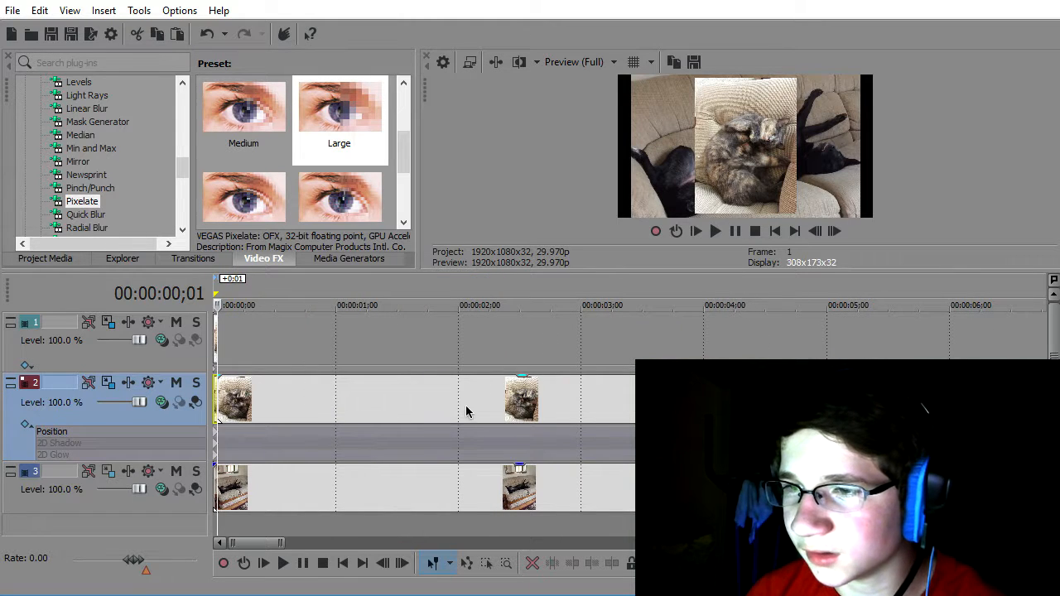
key(space)
key(space)
scroll(290, 414, up, 4)
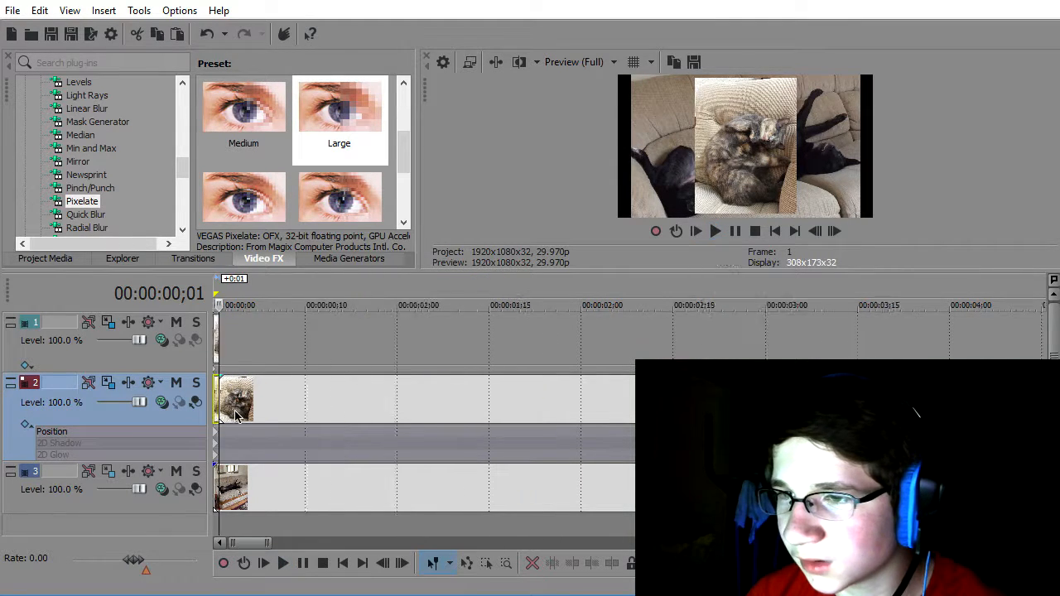
click(336, 403)
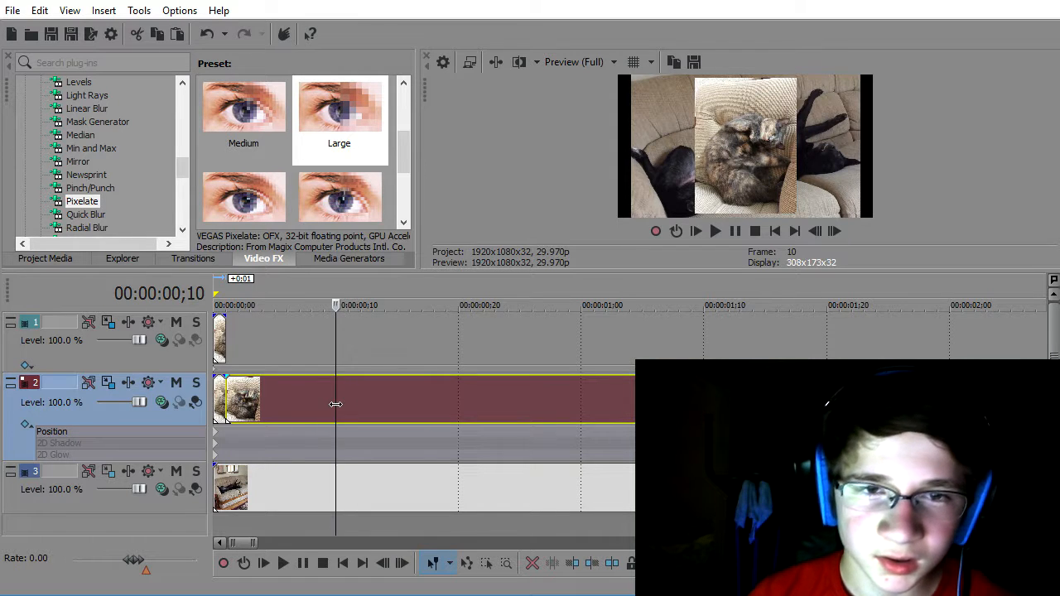
drag(336, 403, 366, 403)
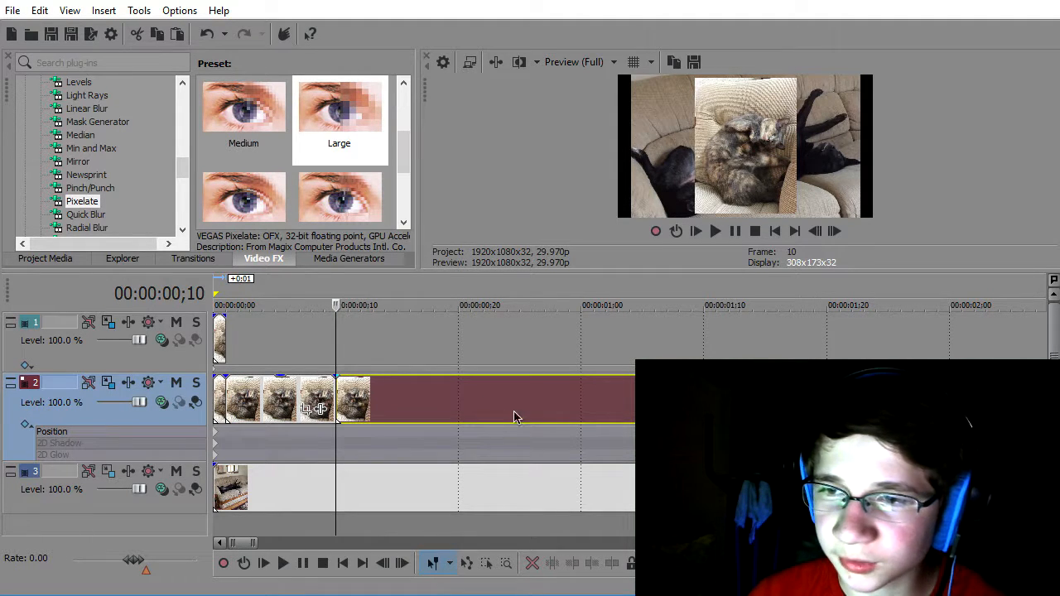
click(582, 410)
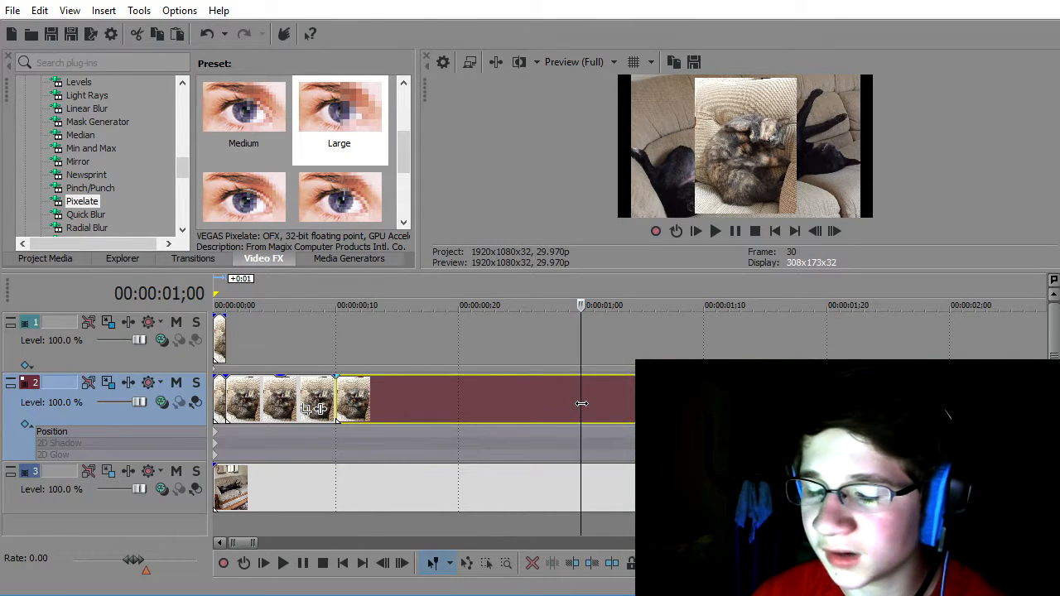
key(s)
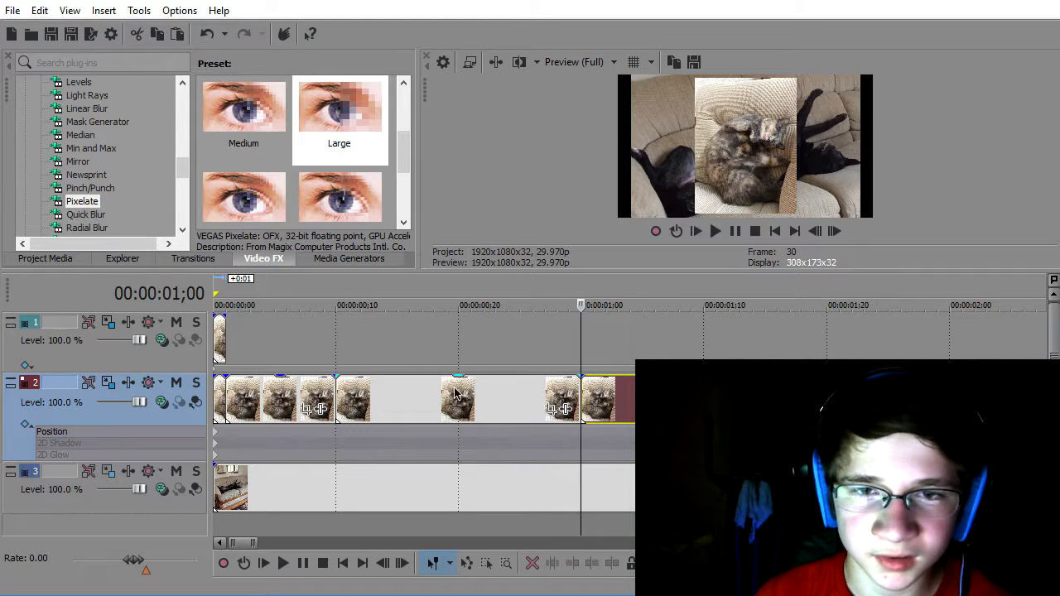
- Split track 3's event at 00:00:01;00 and 00:00:00;10 to match the cuts on track 2
click(580, 485)
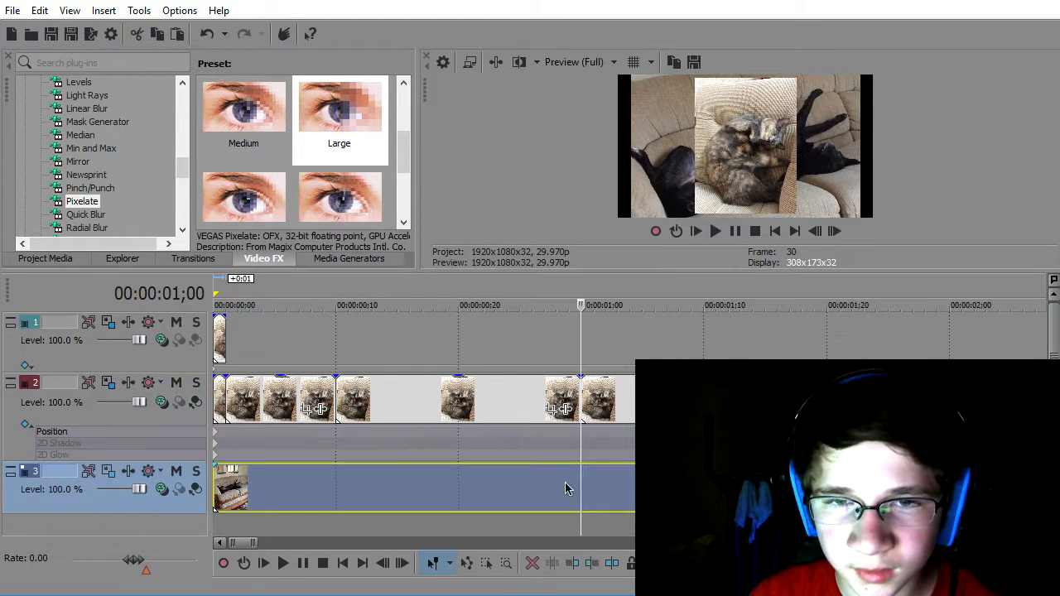
key(s)
click(340, 401)
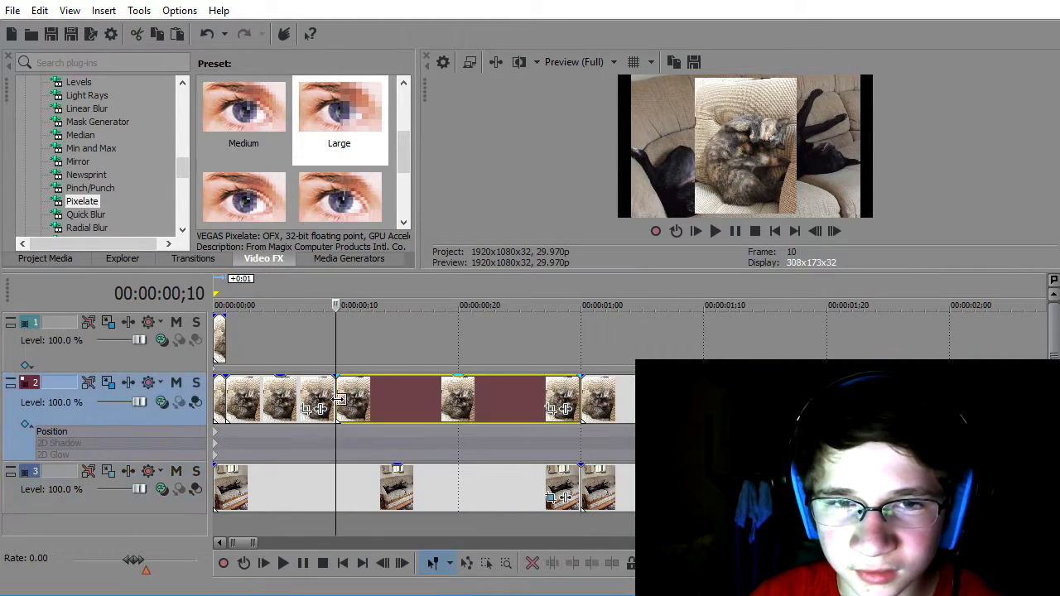
click(338, 486)
key(s)
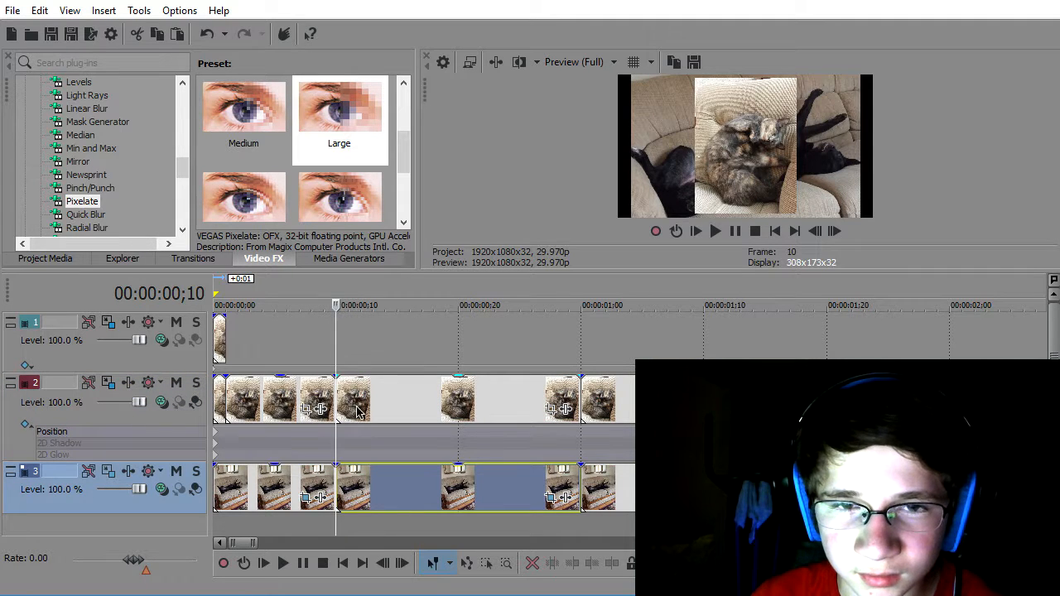
- Delete the middle pieces between 00:00:00;10 and 00:00:01;00 on tracks 2 and 3
click(376, 401)
key(Delete)
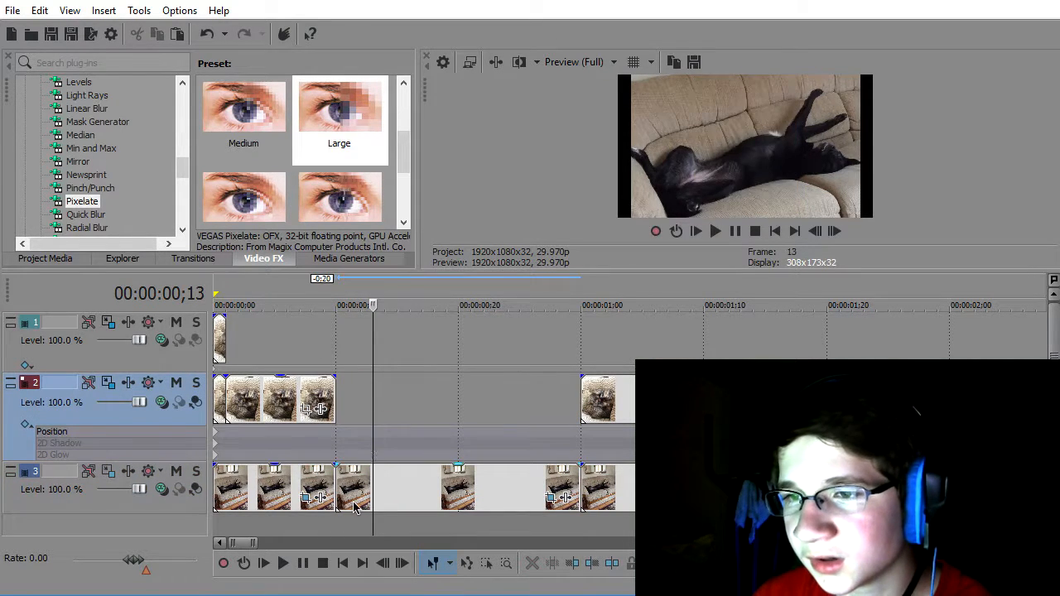
click(355, 507)
key(Delete)
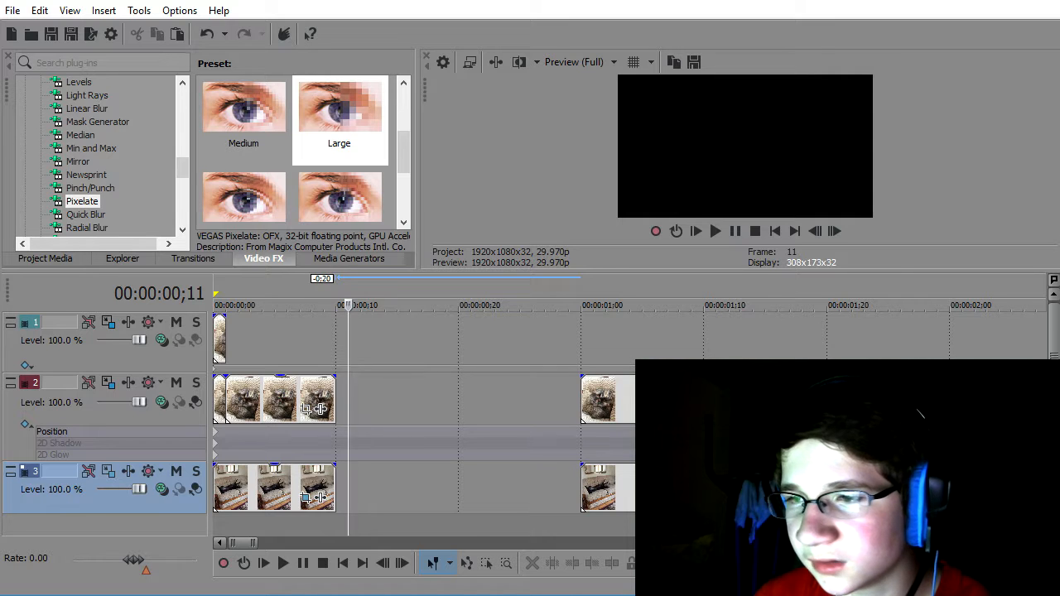
- Try shifting the events after the gap on tracks 2 and 3 earlier, and move both back to 00:00:01;00
drag(690, 395, 457, 403)
drag(624, 497, 596, 517)
click(589, 381)
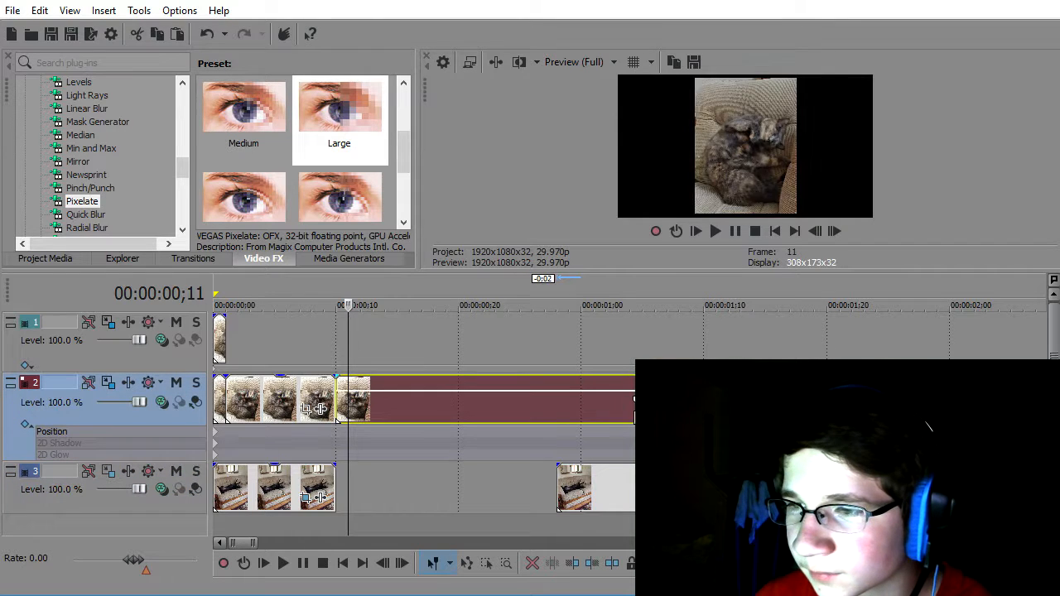
drag(625, 403, 870, 404)
drag(857, 490, 881, 490)
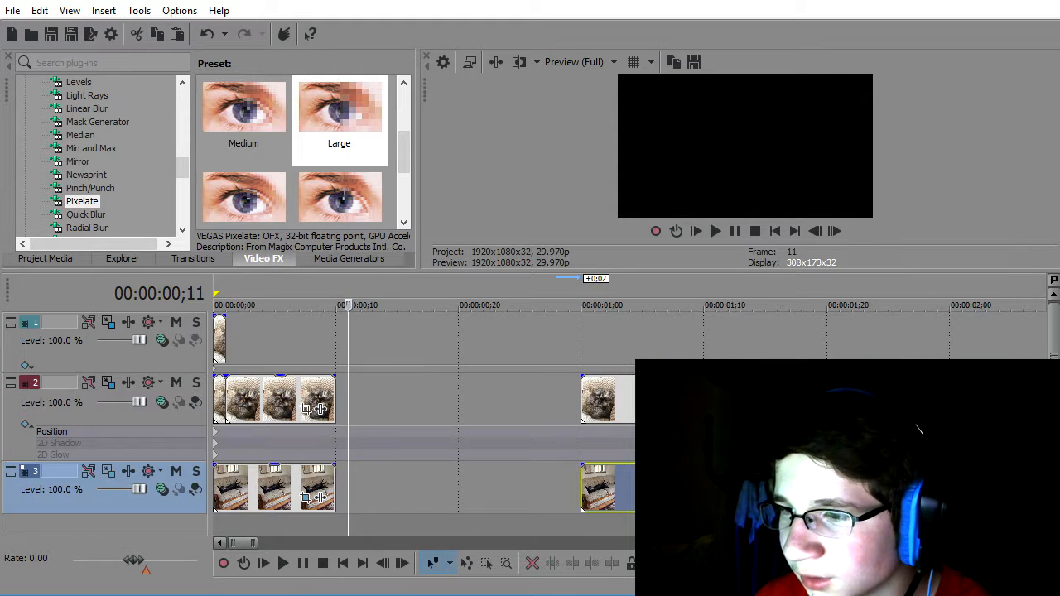
- Remove the empty gap between 00:00:00;10 and 00:00:01;00 across the tracks, and extend the loop region from the project start to about 00:00:04;10
double_click(436, 399)
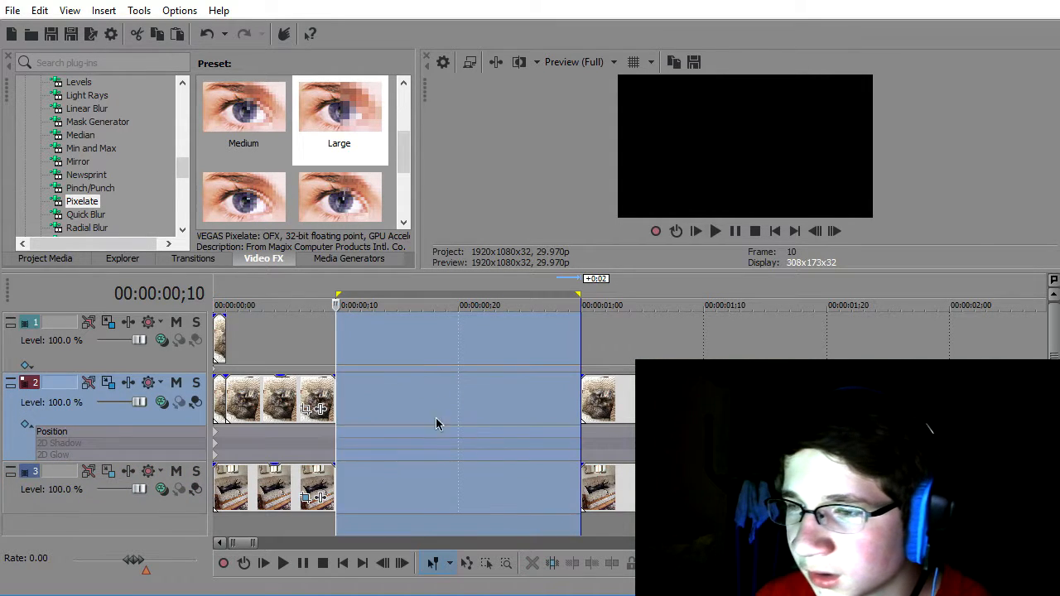
key(Delete)
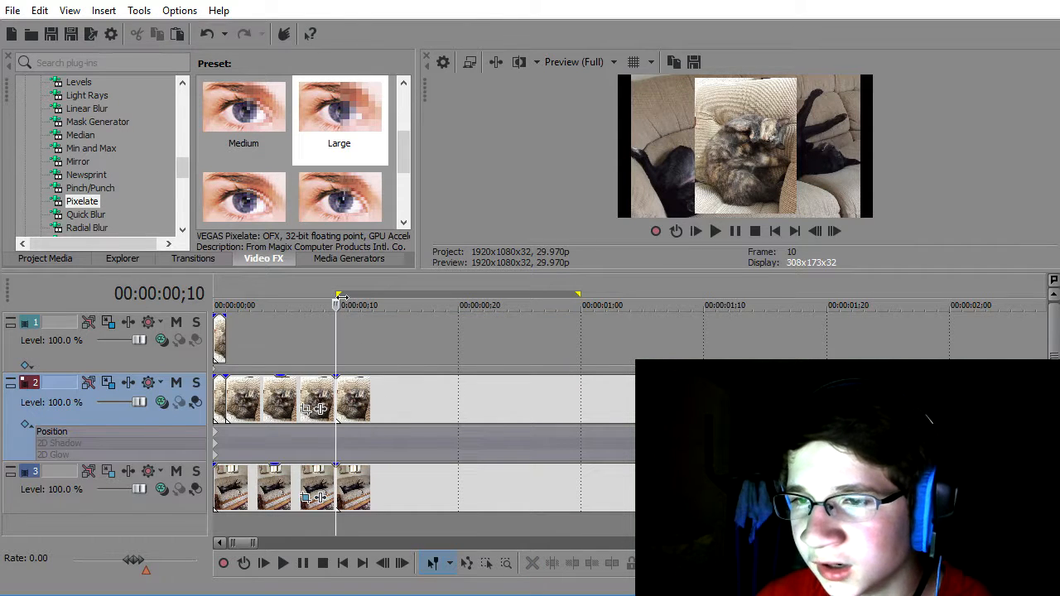
drag(342, 294, 253, 295)
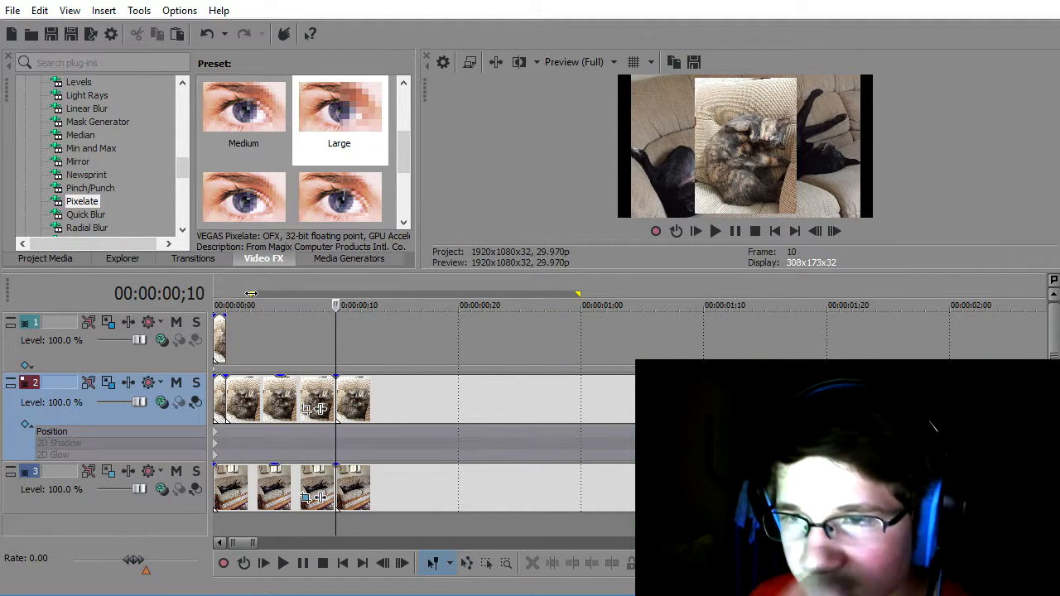
right_click(253, 295)
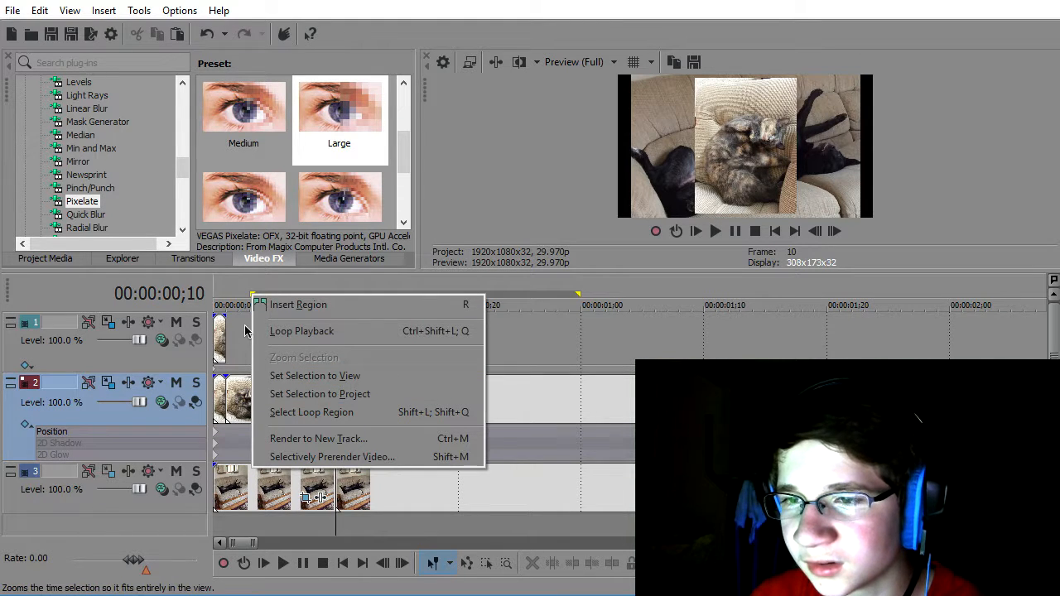
click(454, 225)
drag(248, 293, 215, 293)
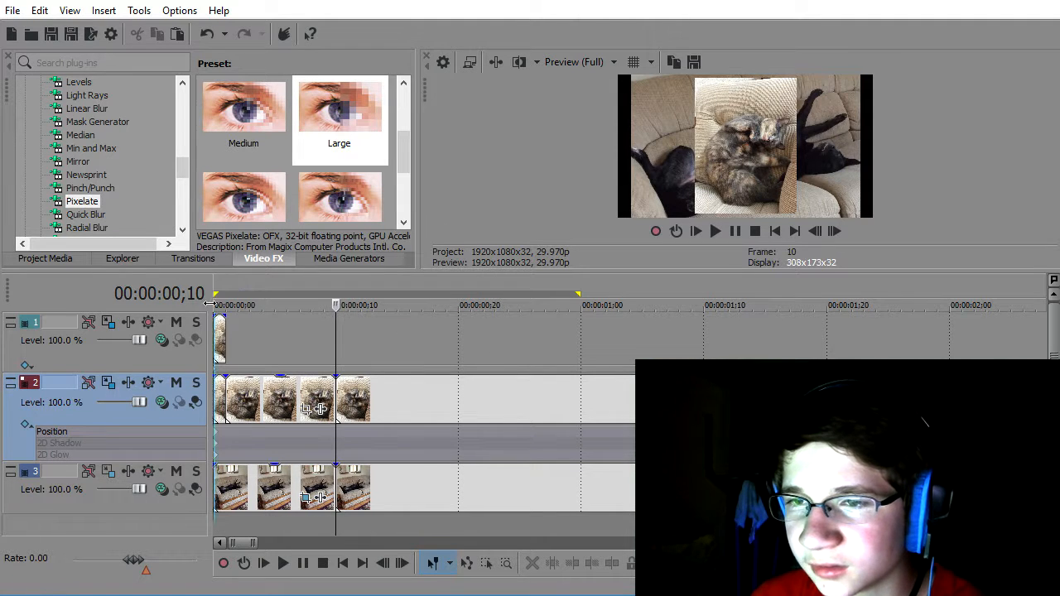
mouse_move(579, 293)
mouse_down()
mouse_move(1045, 298)
mouse_move(897, 345)
mouse_move(784, 327)
mouse_up()
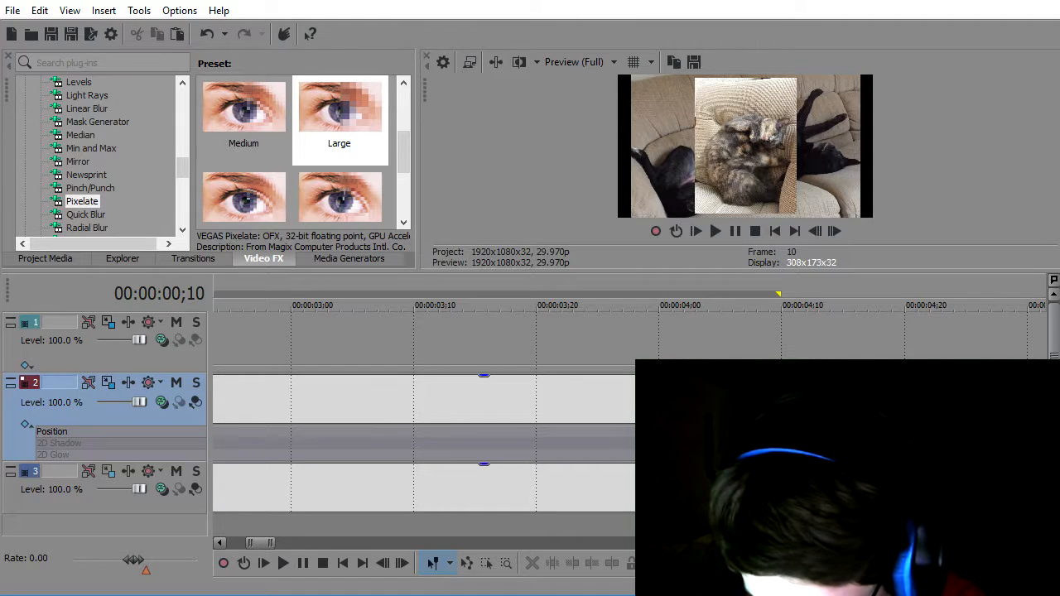
- Import the black-and-white kitten video onto track 2 at 00:00:04;10 and check a few of its frames
scroll(632, 414, down, 6)
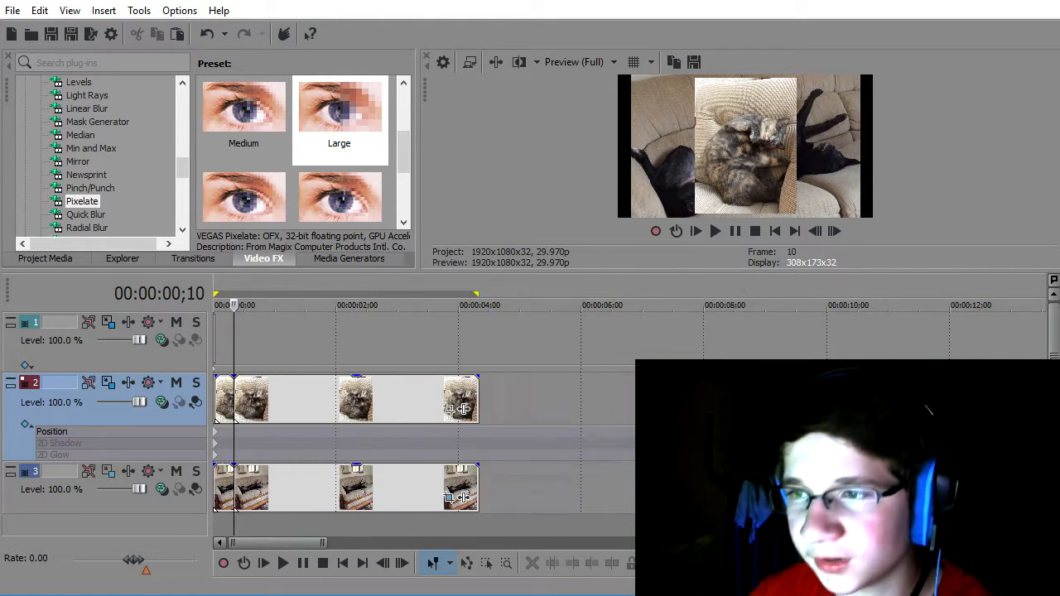
scroll(633, 414, up, 2)
scroll(636, 411, up, 1)
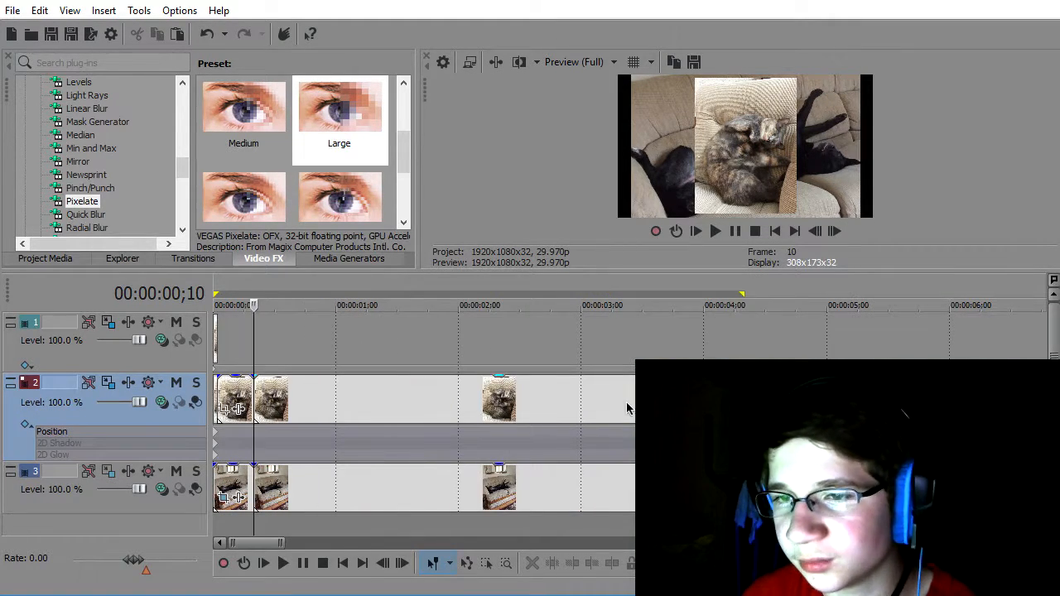
click(741, 404)
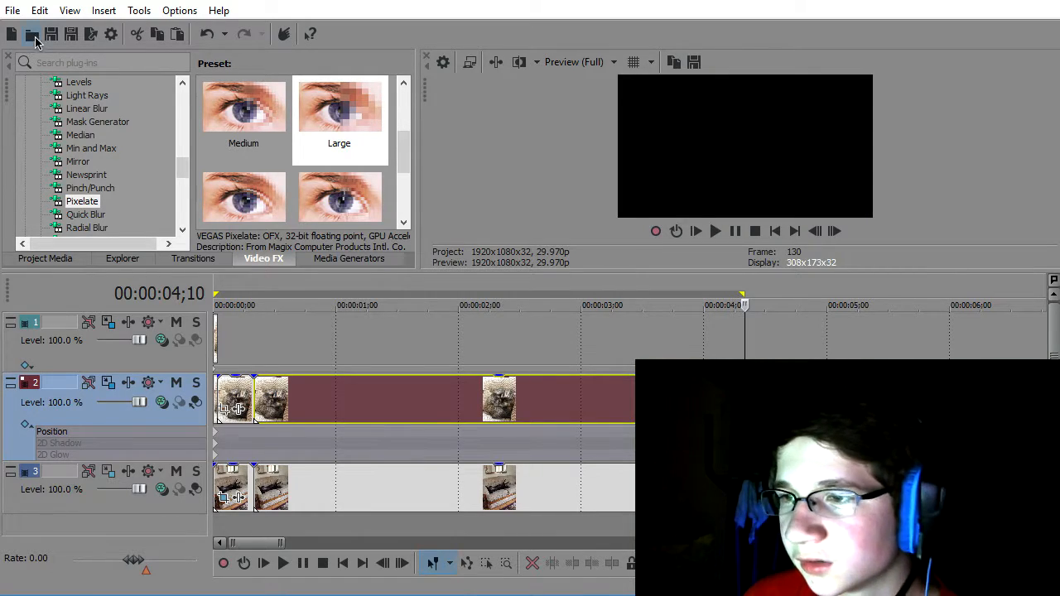
click(34, 41)
double_click(195, 395)
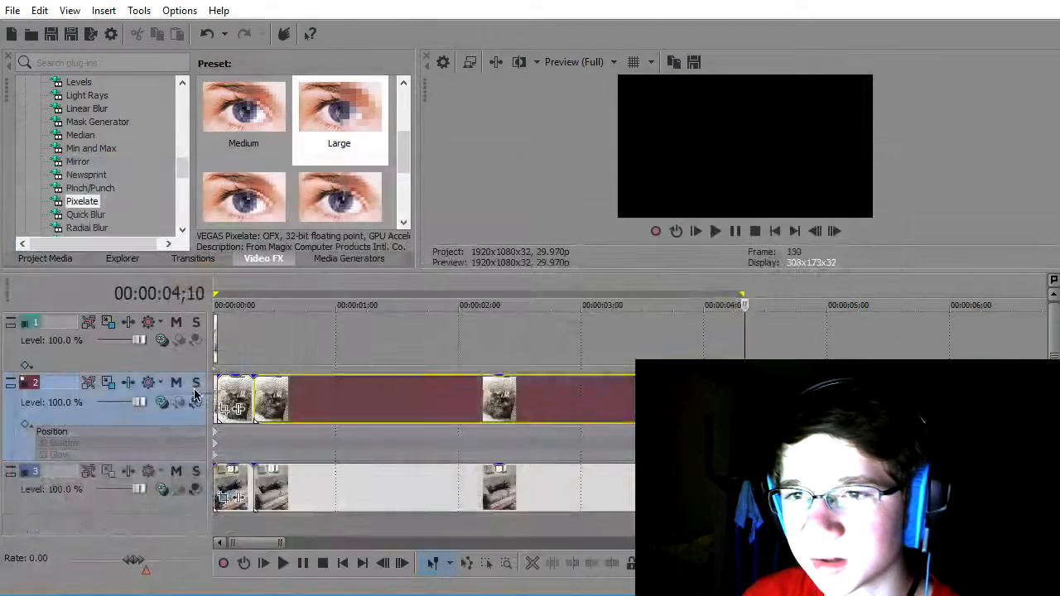
click(806, 404)
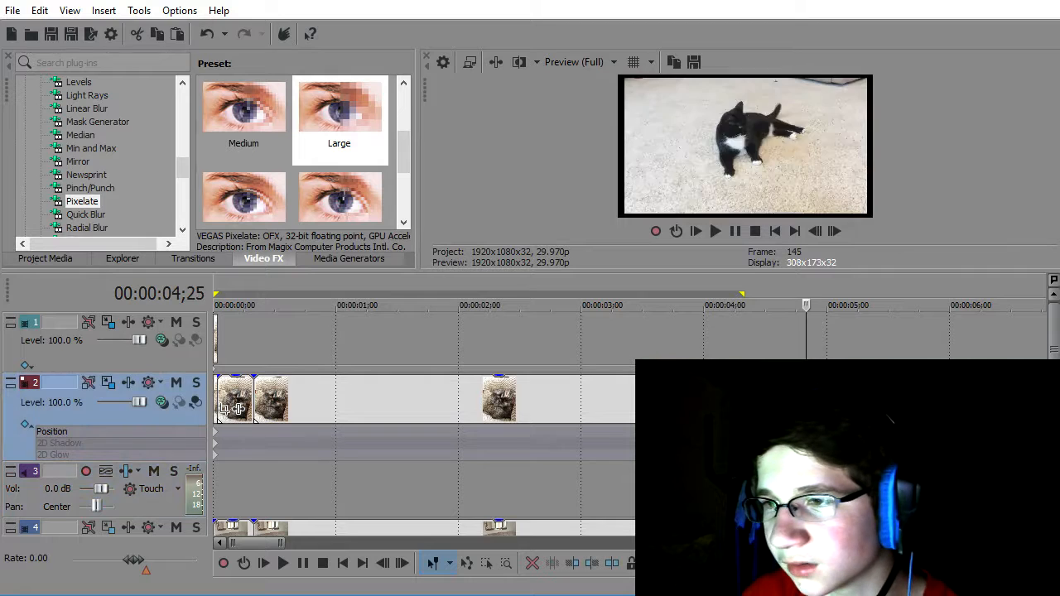
click(895, 404)
click(834, 404)
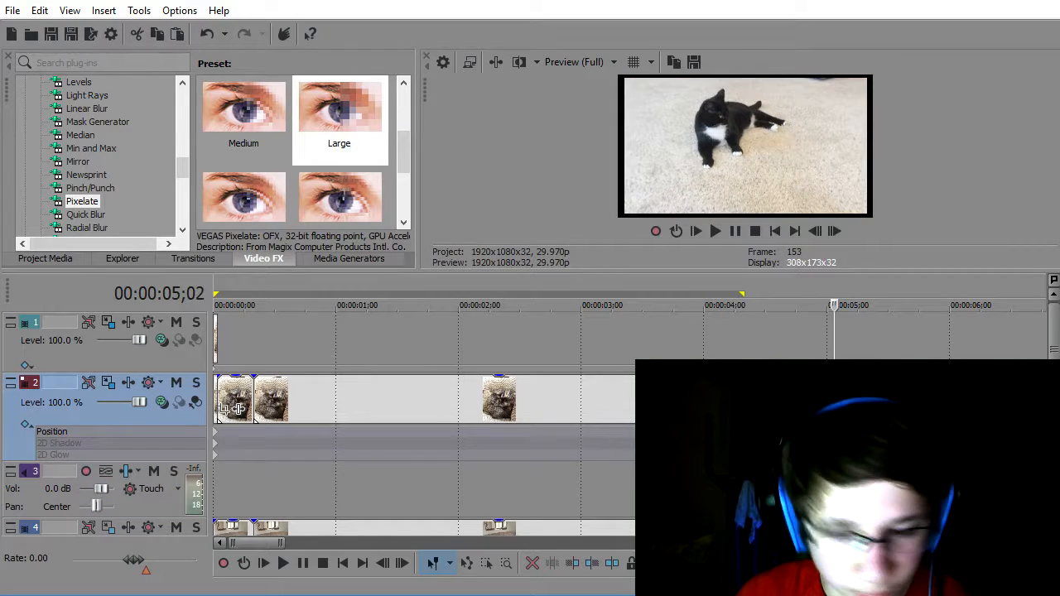
mouse_move(744, 404)
mouse_down()
mouse_move(711, 404)
mouse_move(916, 404)
mouse_move(744, 404)
mouse_up()
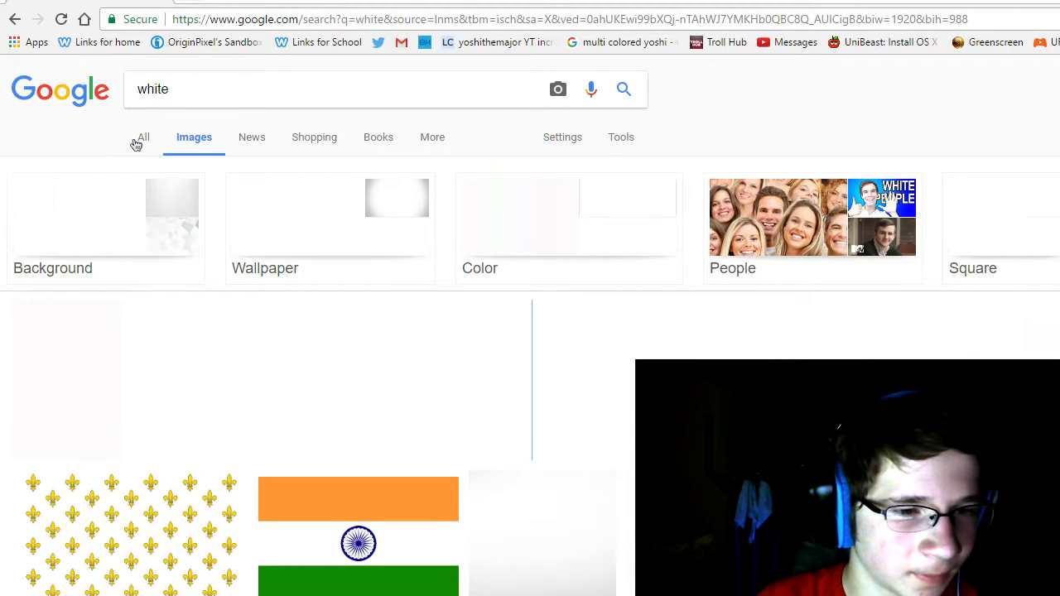
- In the web browser, go to youtube.com and search for "bleep"
click(205, 19)
text(youtube.com)
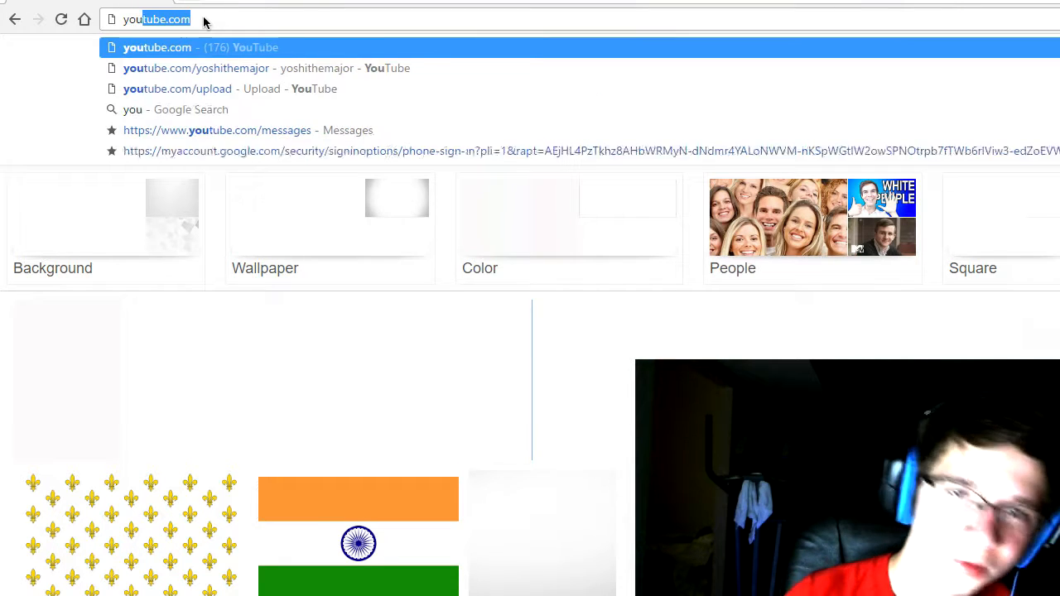
key(Return)
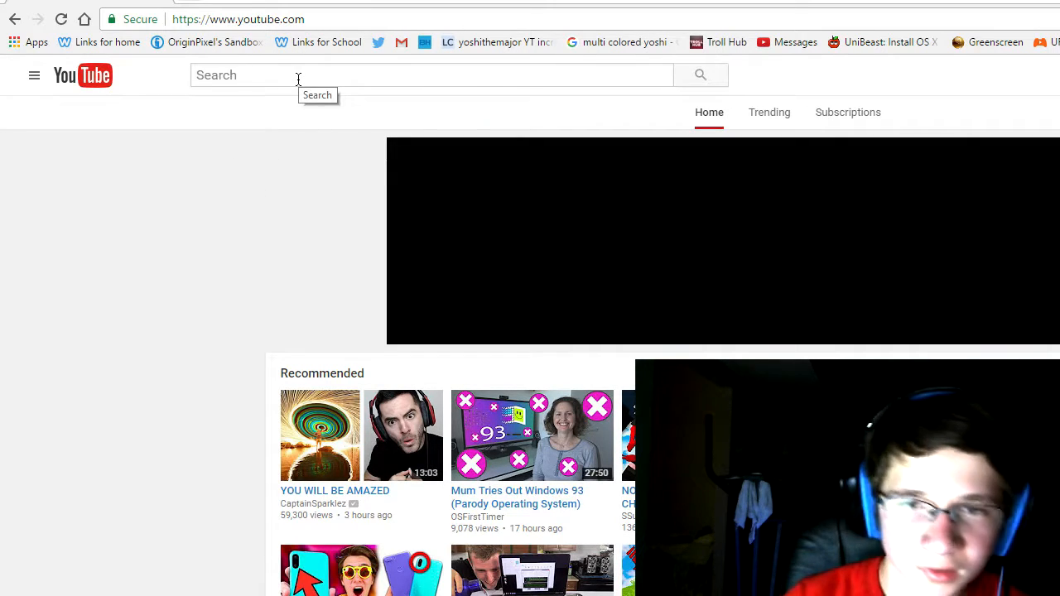
text(b)
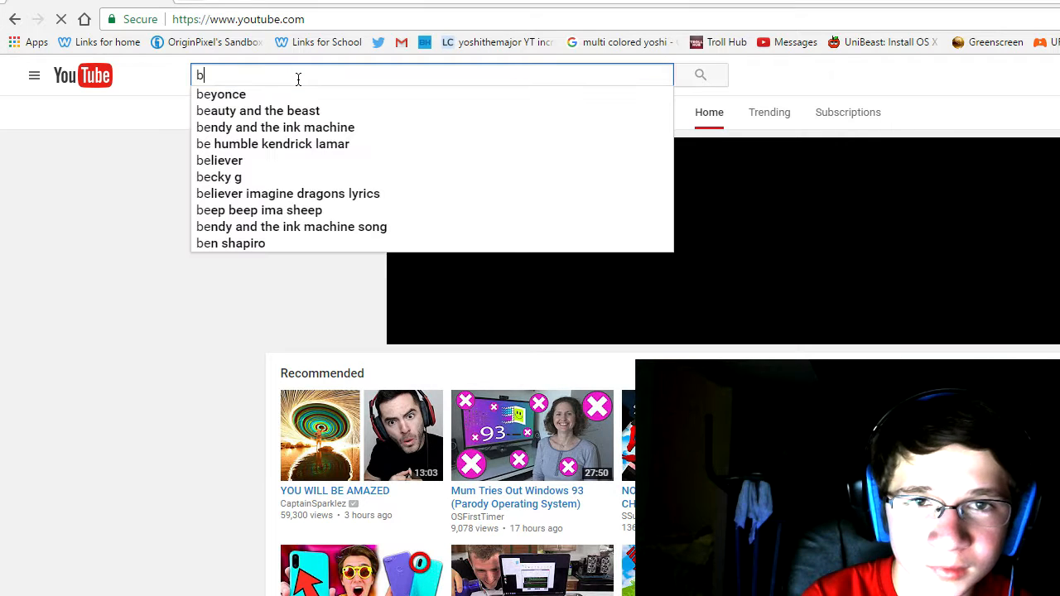
text(leep)
key(Return)
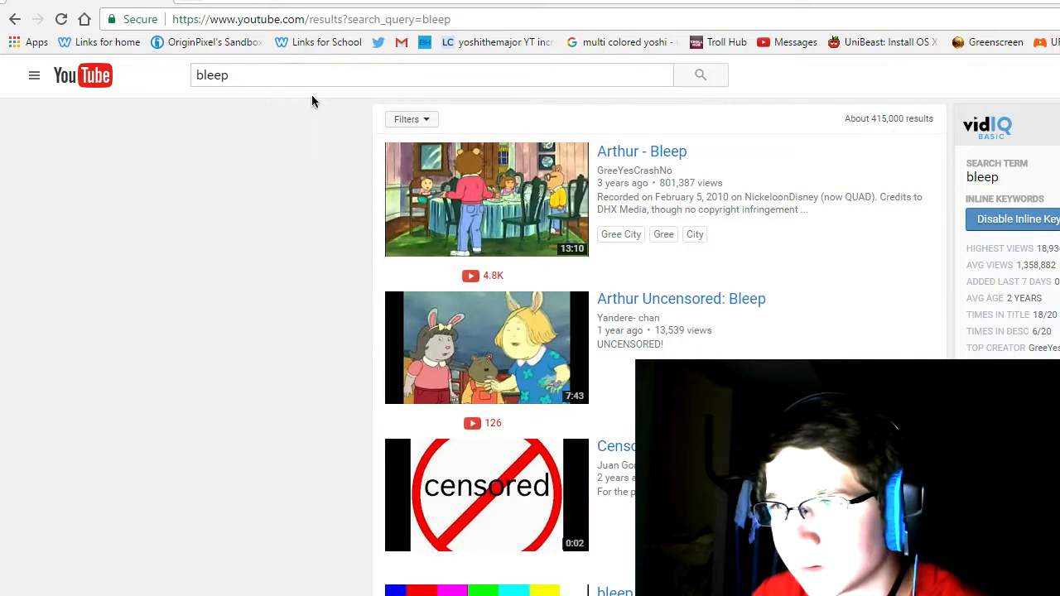
- Open the two-second "censored" bleep video from the results, cancel autoplay of the next video and replay the sound
click(320, 74)
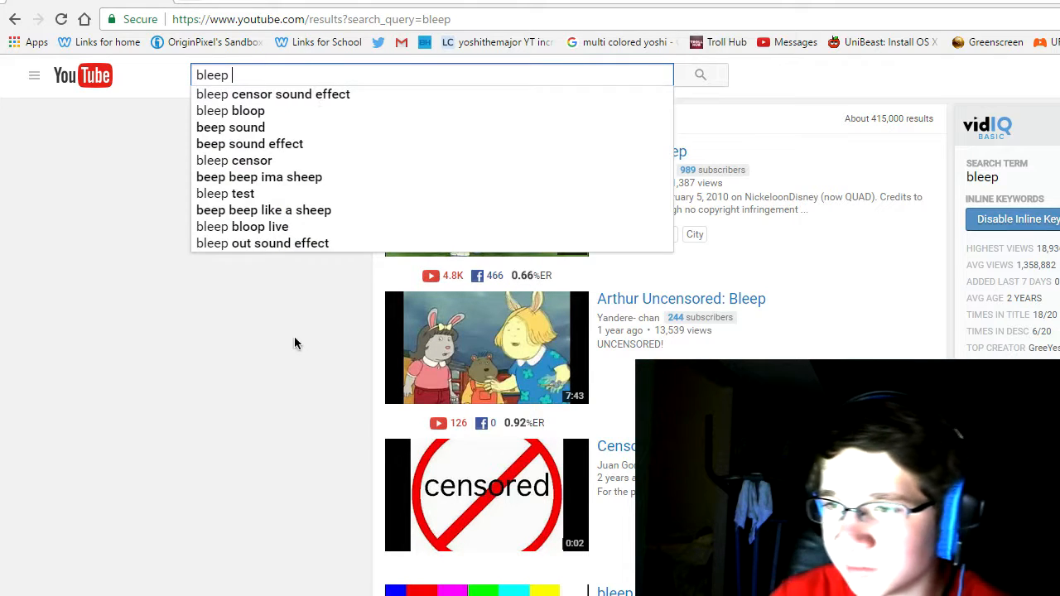
click(279, 488)
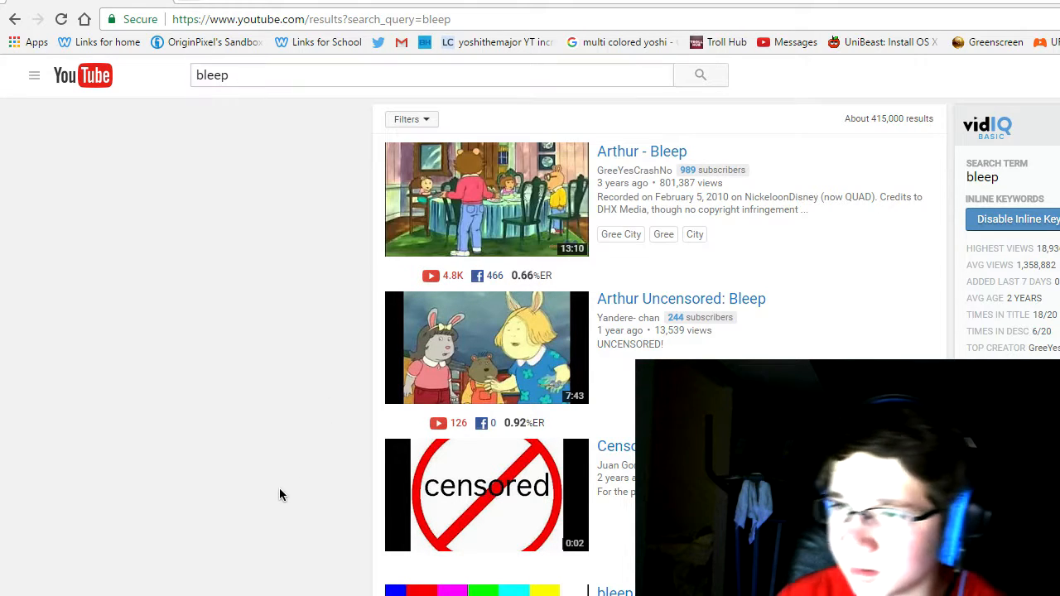
click(440, 506)
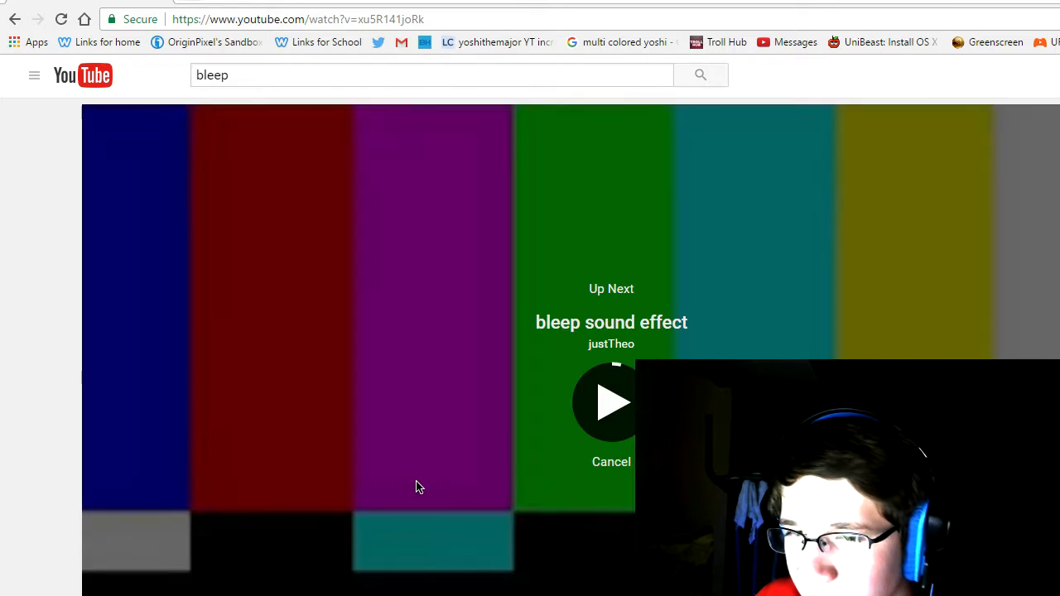
click(622, 469)
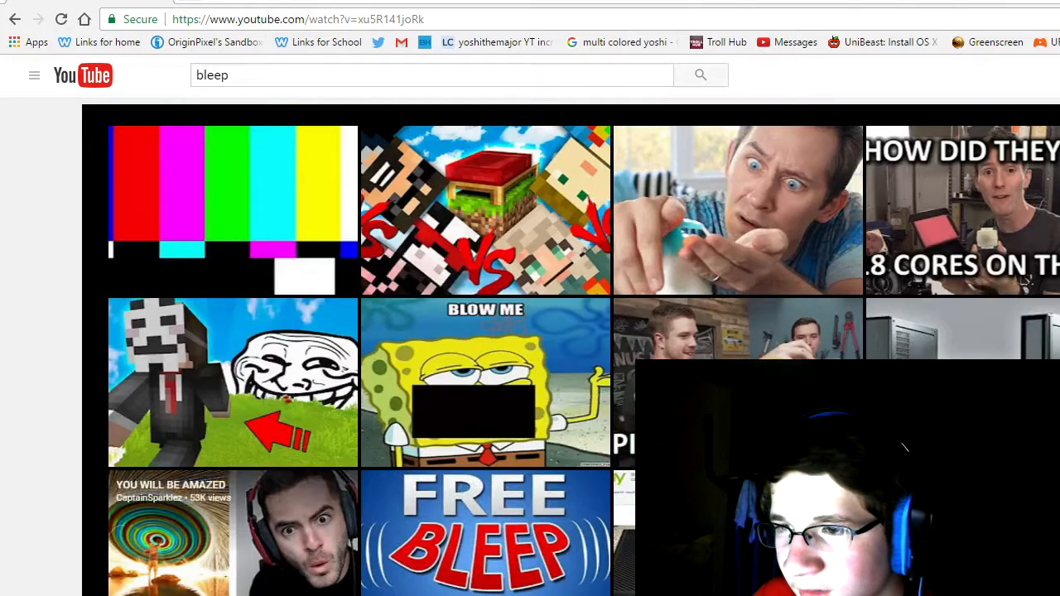
key(space)
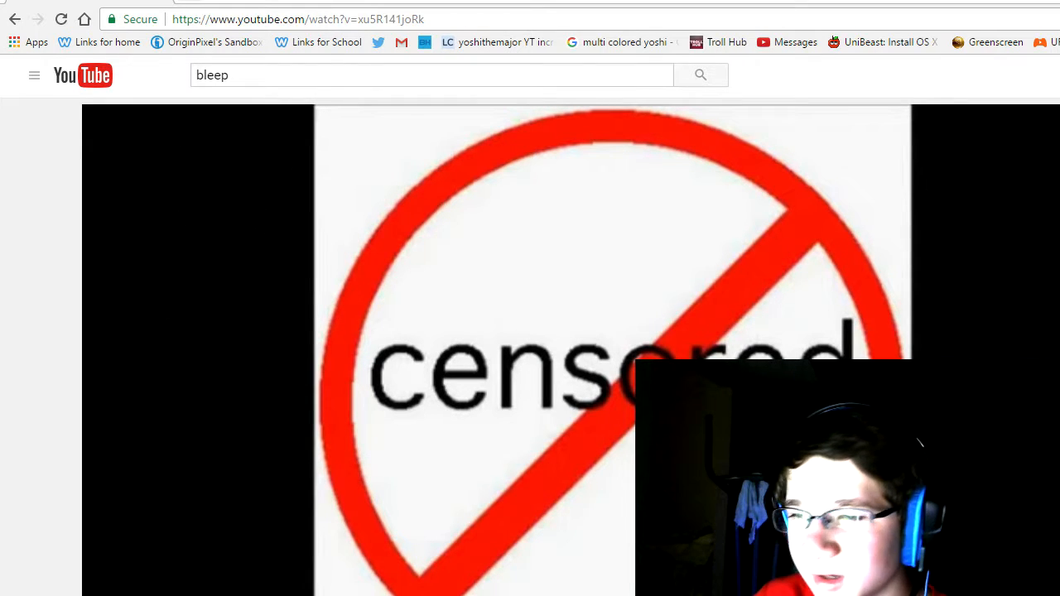
- Look through the bleep video's full description and its comments
scroll(187, 317, down, 5)
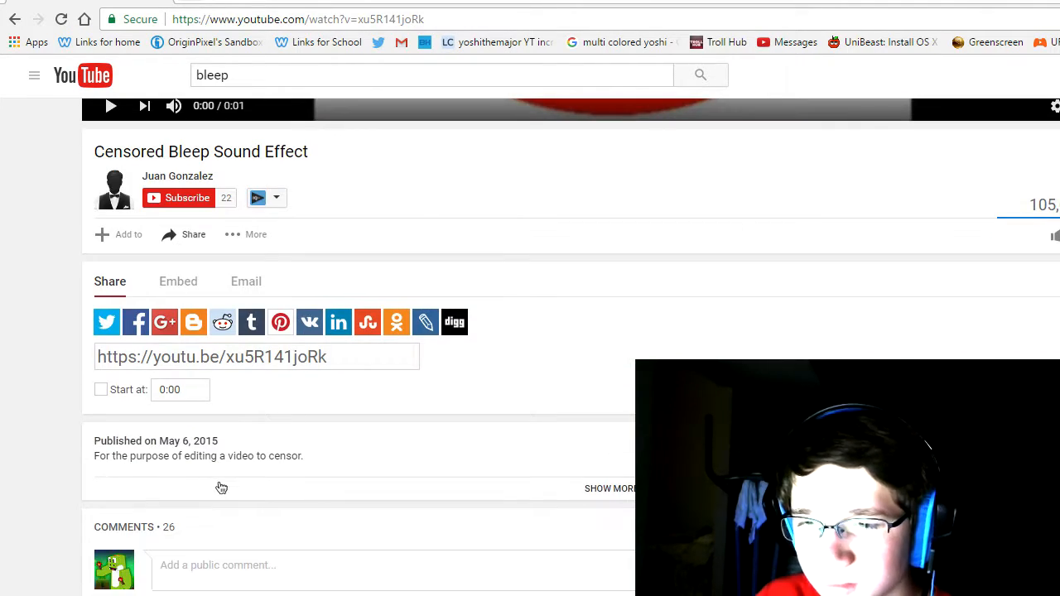
click(218, 485)
scroll(206, 518, down, 2)
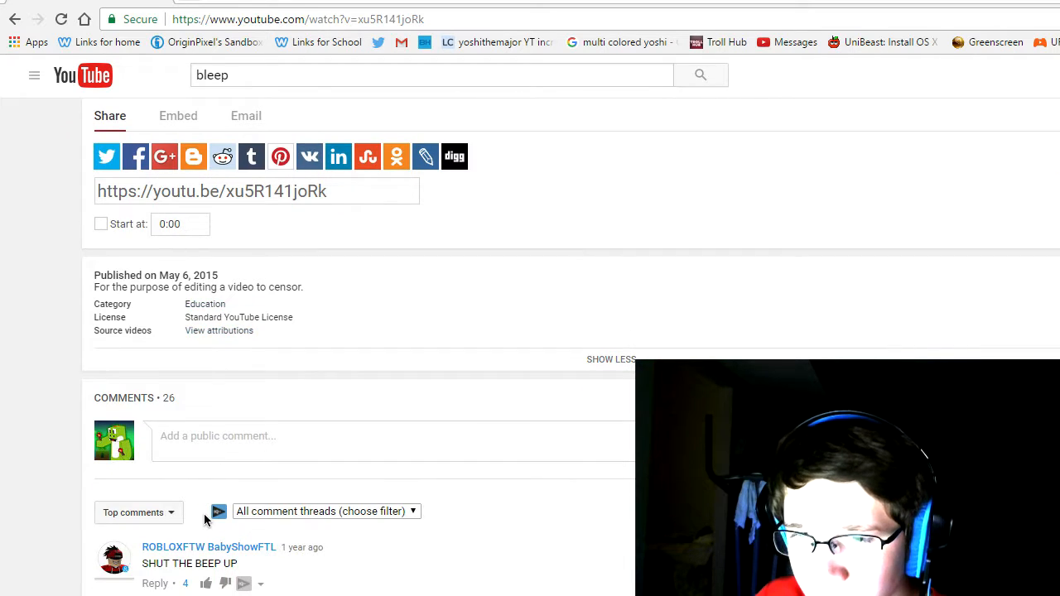
scroll(205, 511, down, 1)
scroll(204, 511, up, 9)
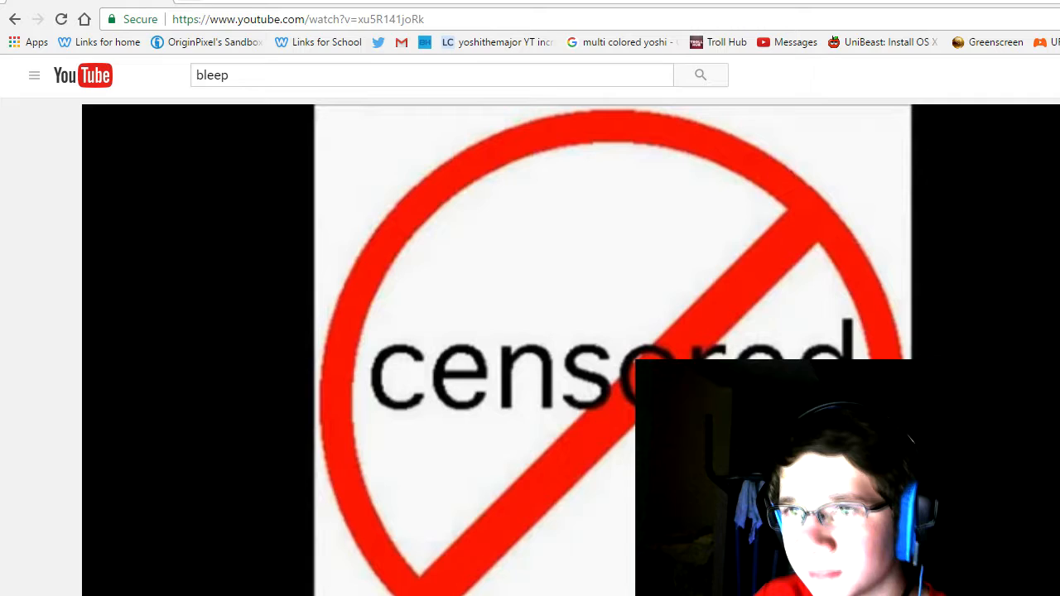
- In a new browser tab, search for "youtube video downloader" and open the Savefrom.net result
click(187, 2)
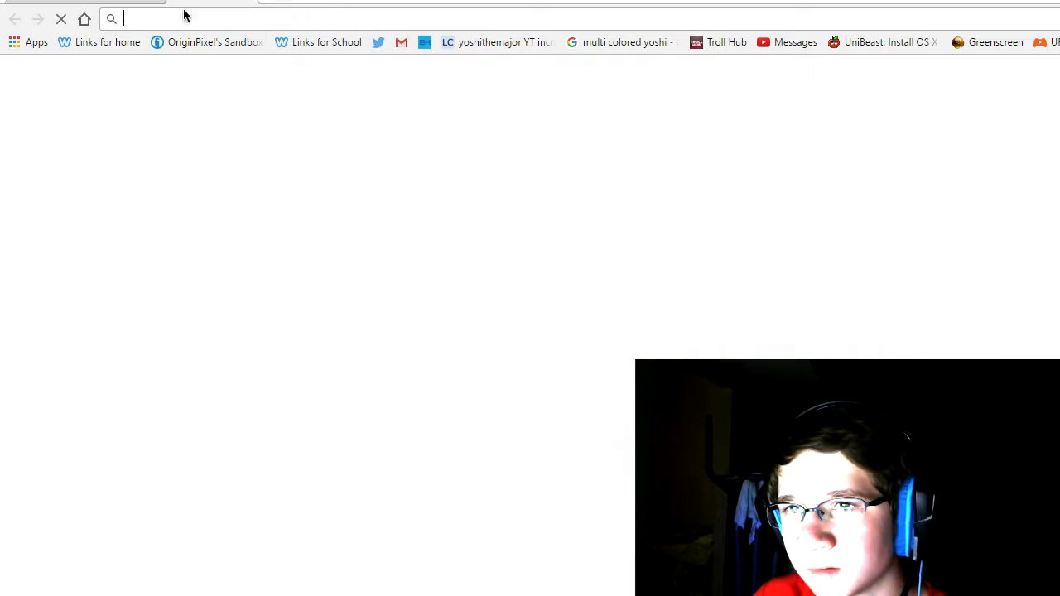
text(you)
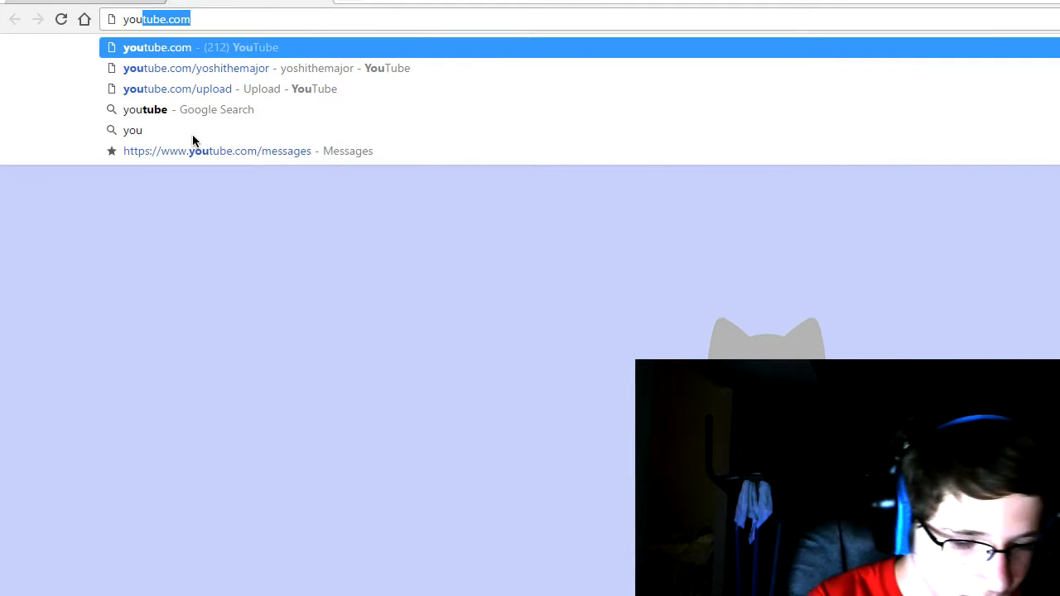
text(tube video downloa)
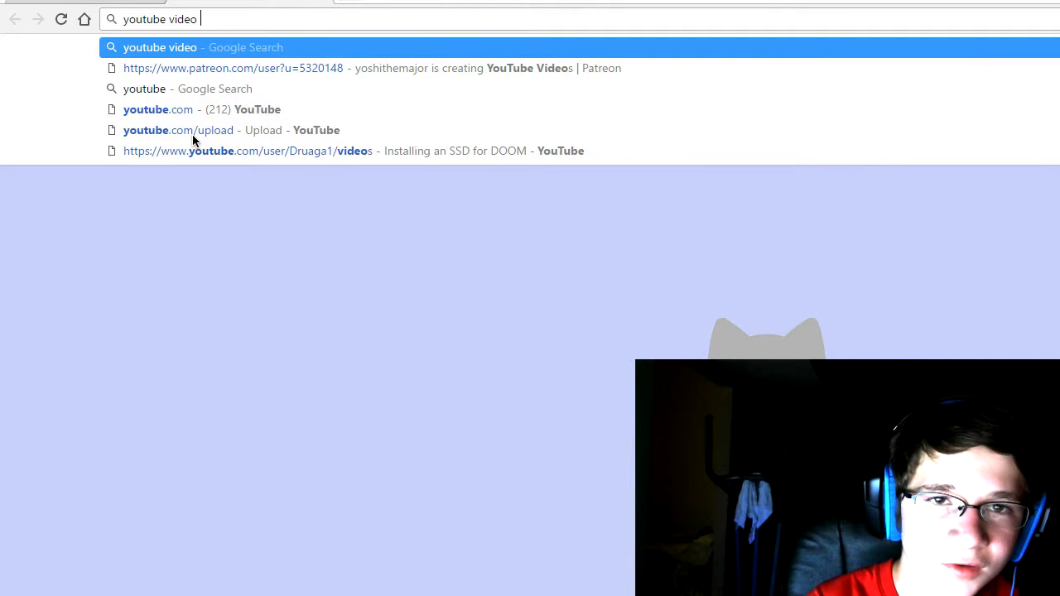
text(der)
key(Return)
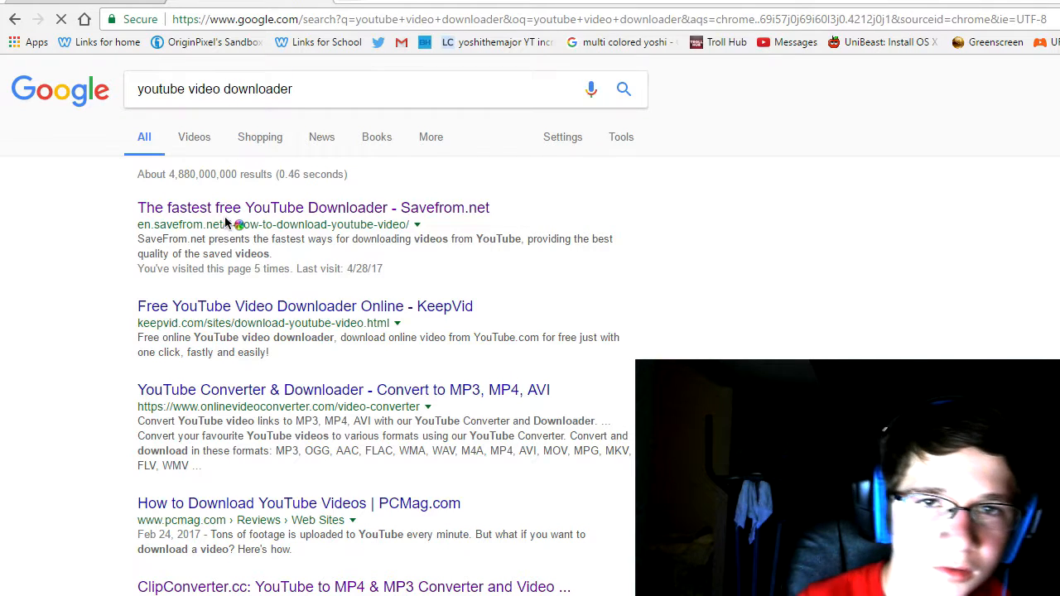
click(220, 208)
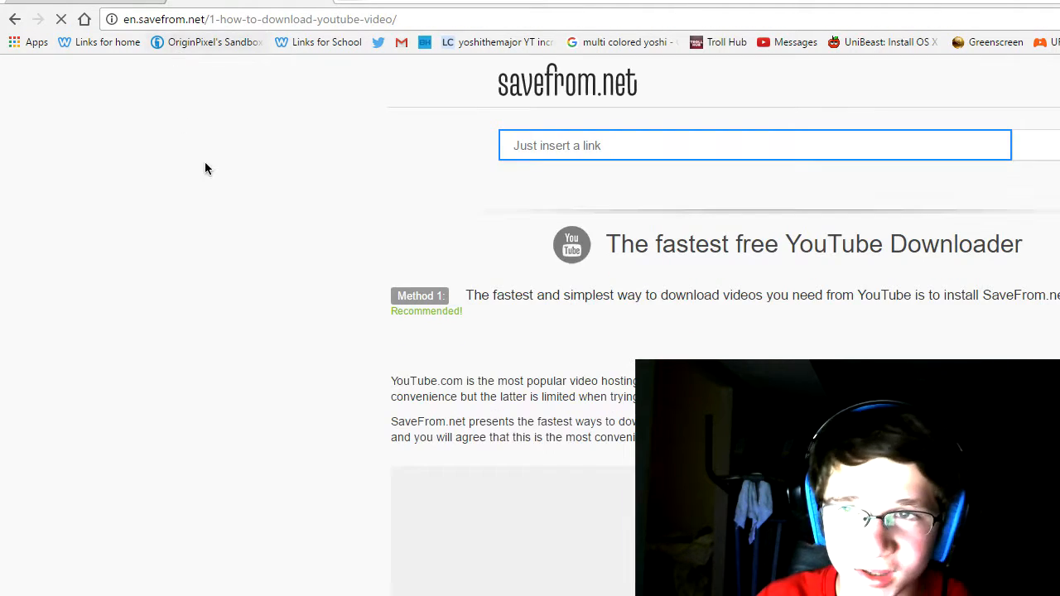
- Copy the bleep video's web address from YouTube and submit it to the savefrom.net downloader
click(125, 2)
click(247, 20)
key(ctrl+c)
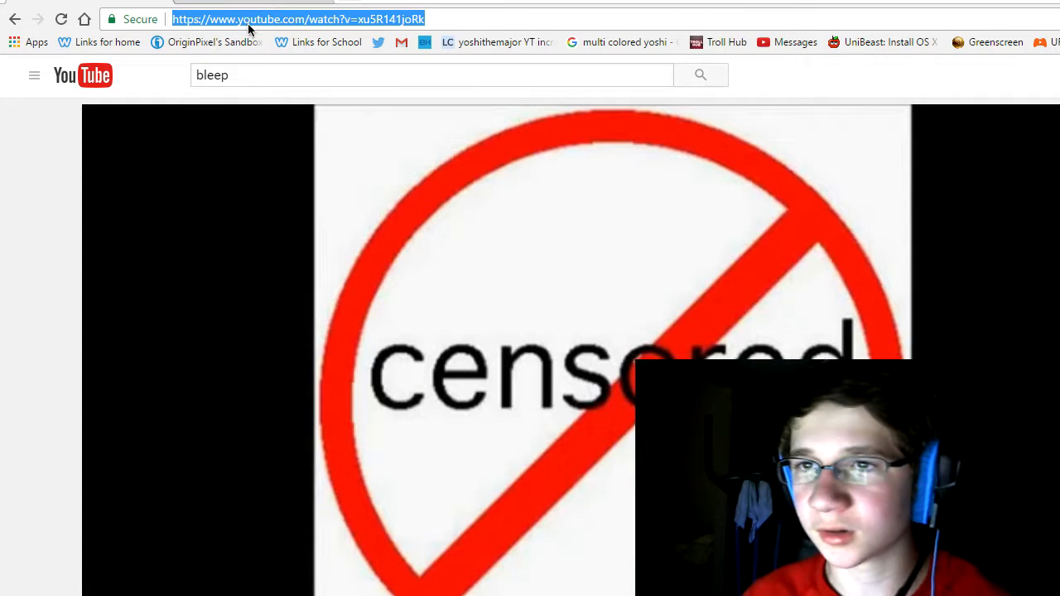
click(255, 1)
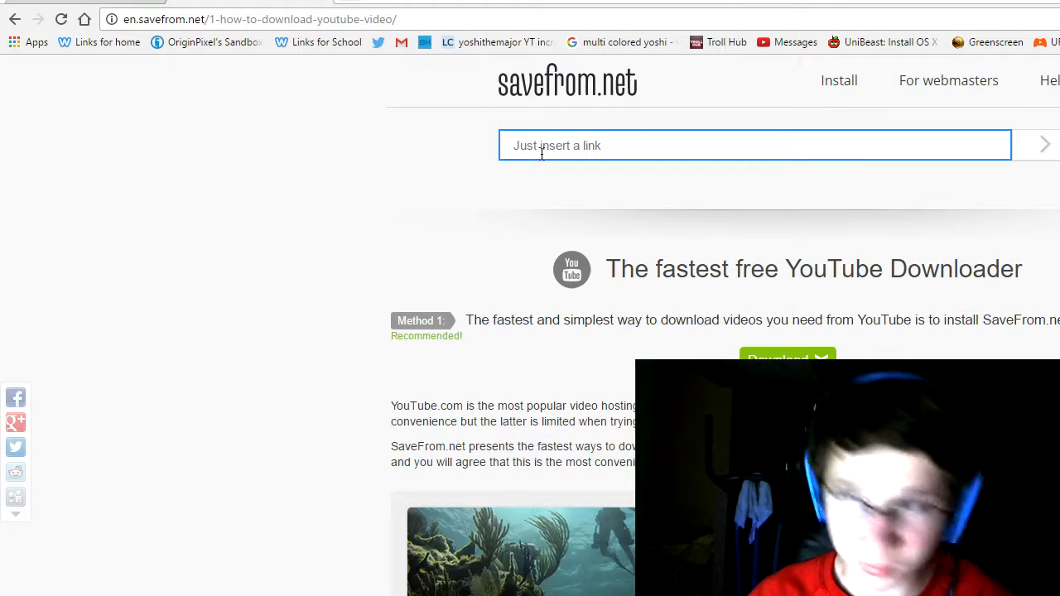
key(ctrl+v)
click(1037, 146)
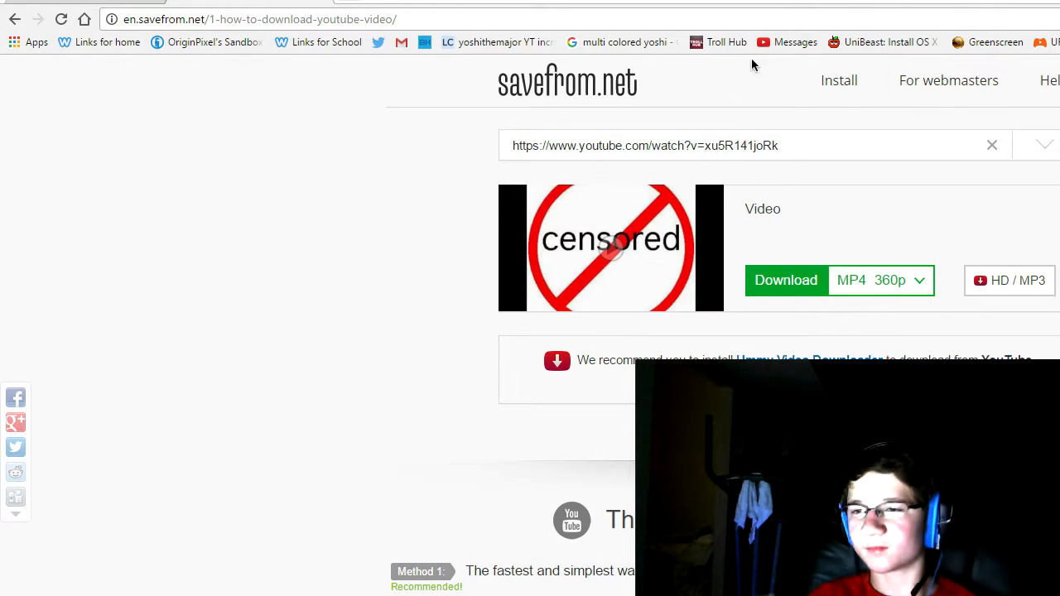
- Check the HD / MP3 option and the format list, and download the bleep video as MP4 360p
click(995, 285)
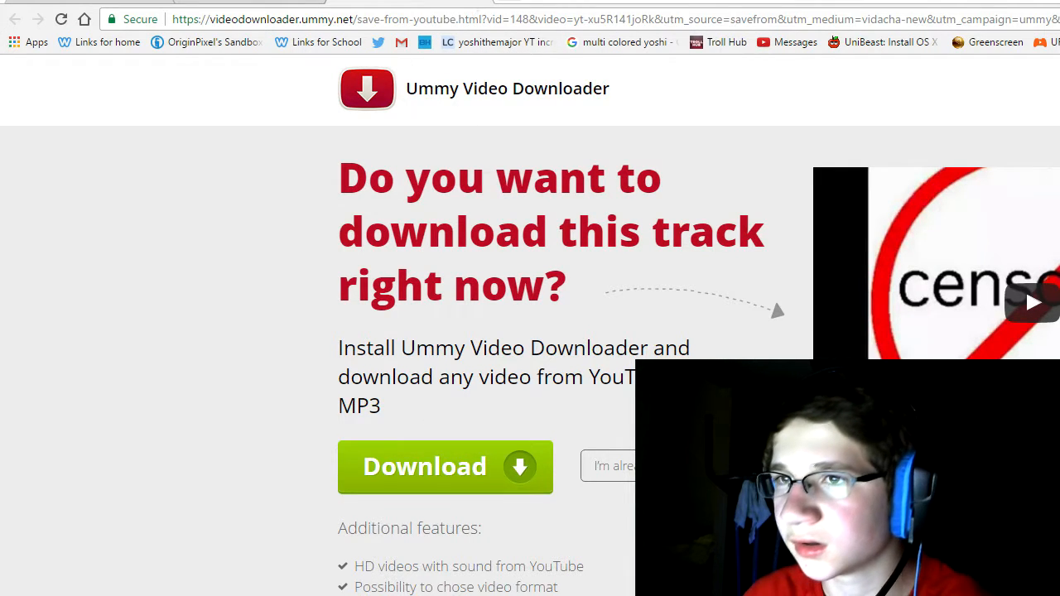
click(481, 3)
click(867, 282)
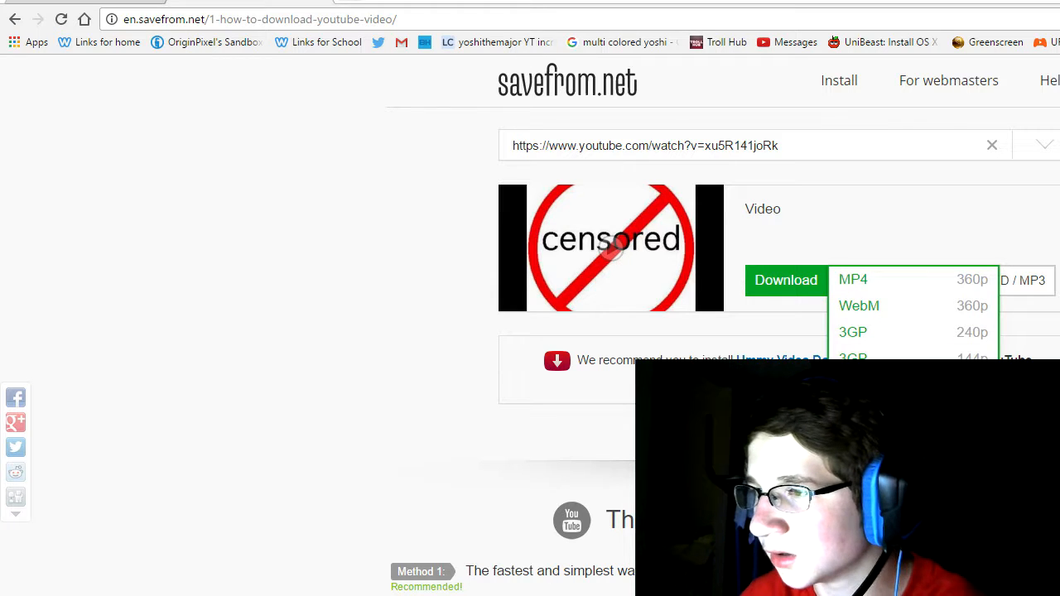
click(840, 228)
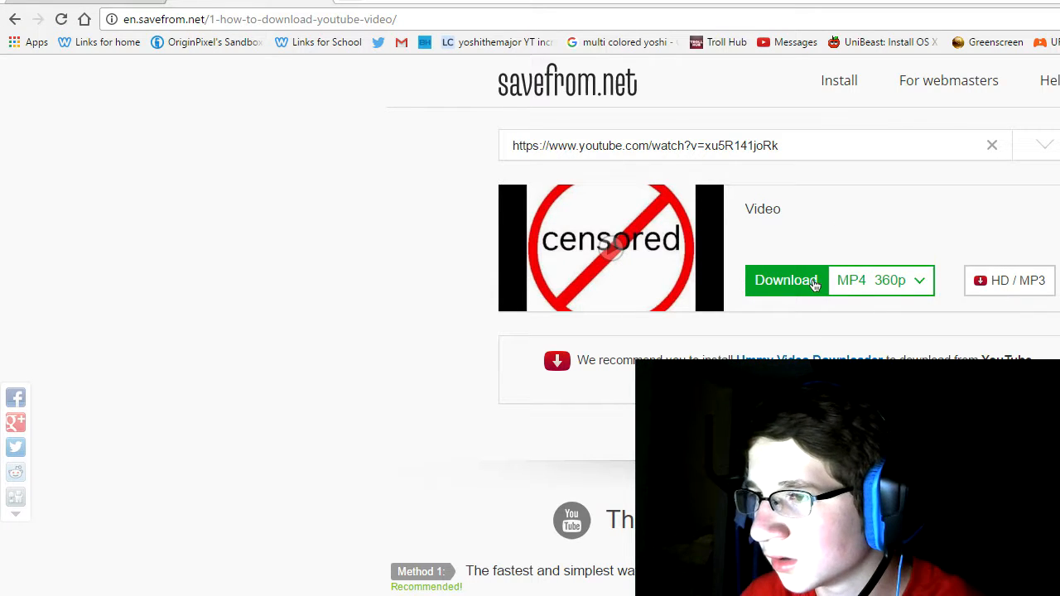
click(809, 293)
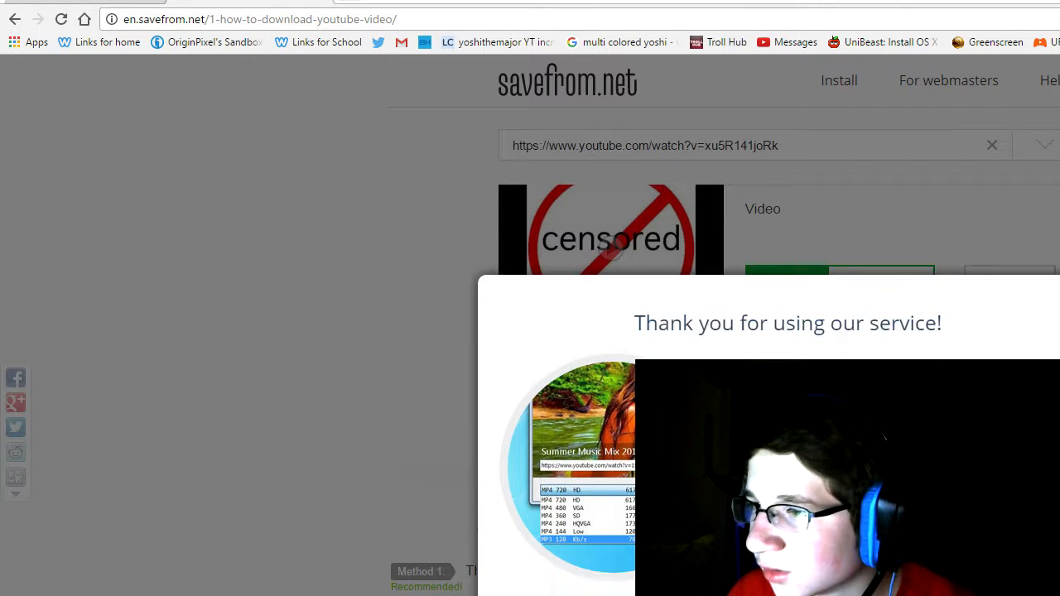
click(611, 248)
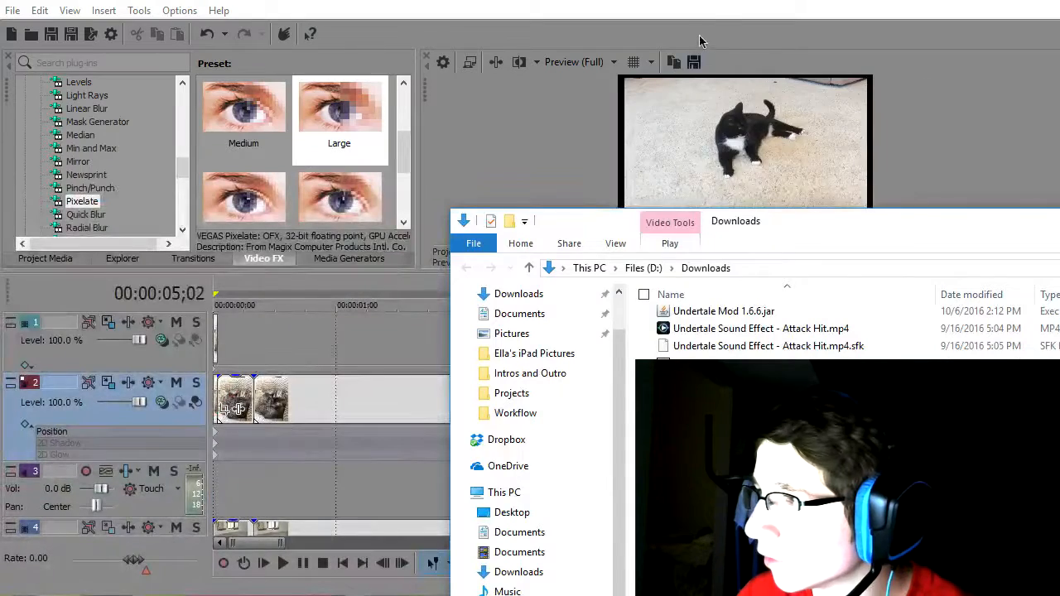
- Switch back to Vegas Pro and play the kitten clip to locate the sound to censor
click(689, 56)
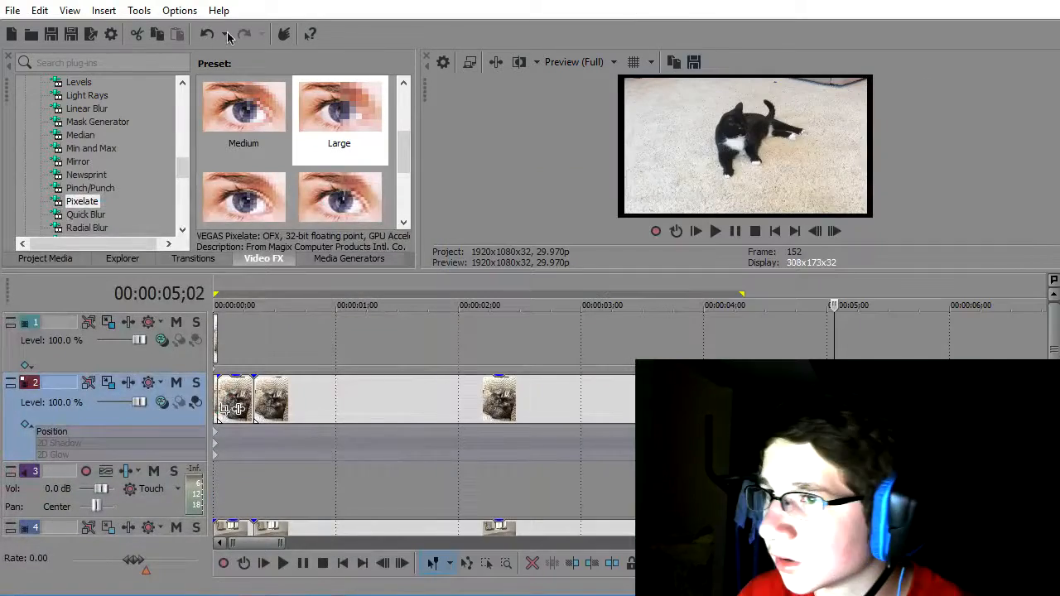
scroll(536, 409, down, 2)
scroll(537, 409, up, 1)
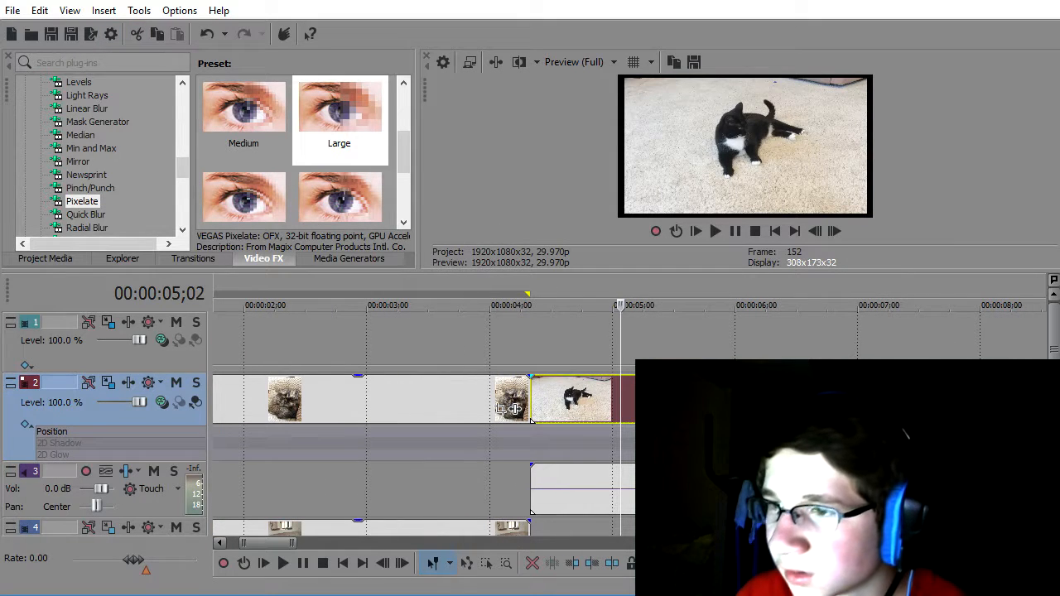
key(space)
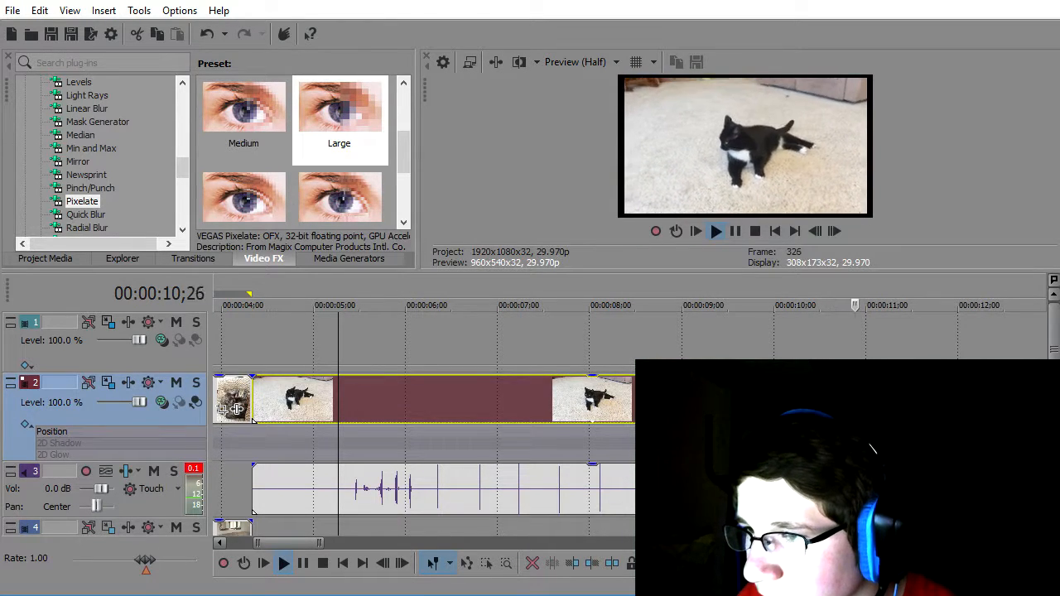
key(space)
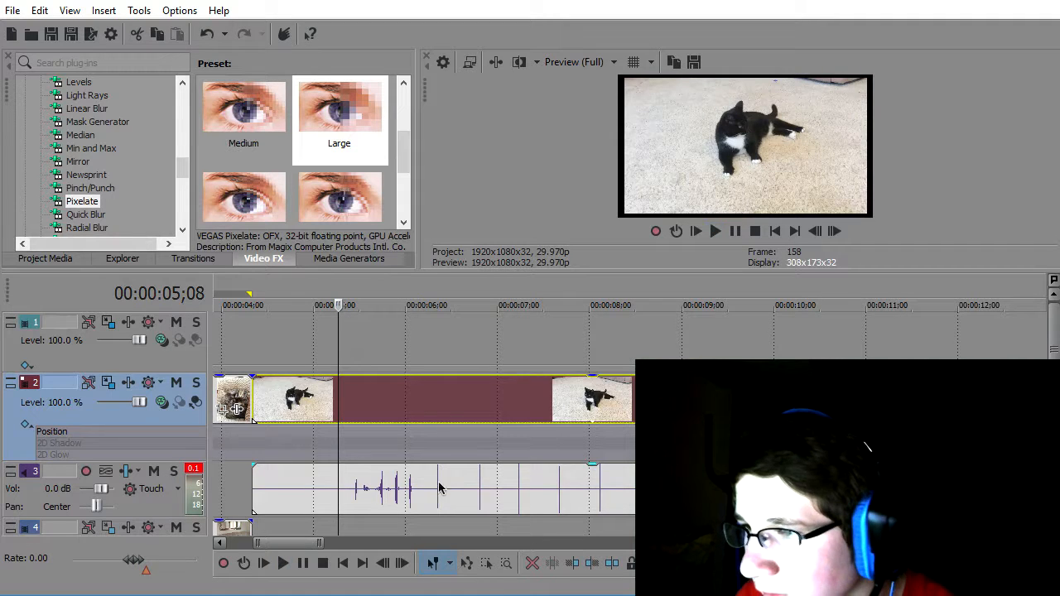
- Split the kitten clip's audio on track 3 at 00:00:05;12 and 00:00:06;03
click(351, 494)
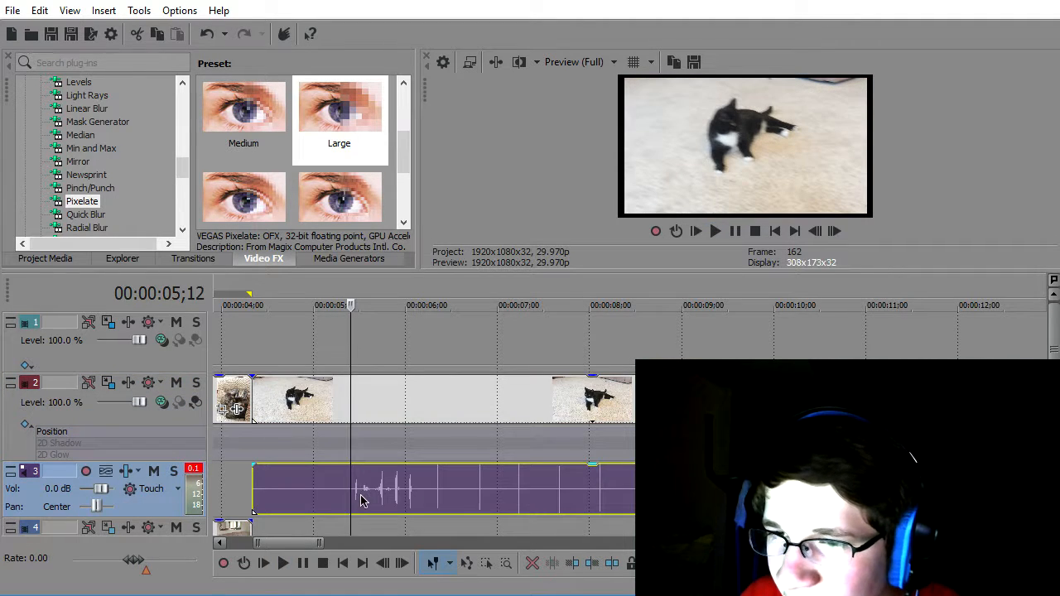
key(s)
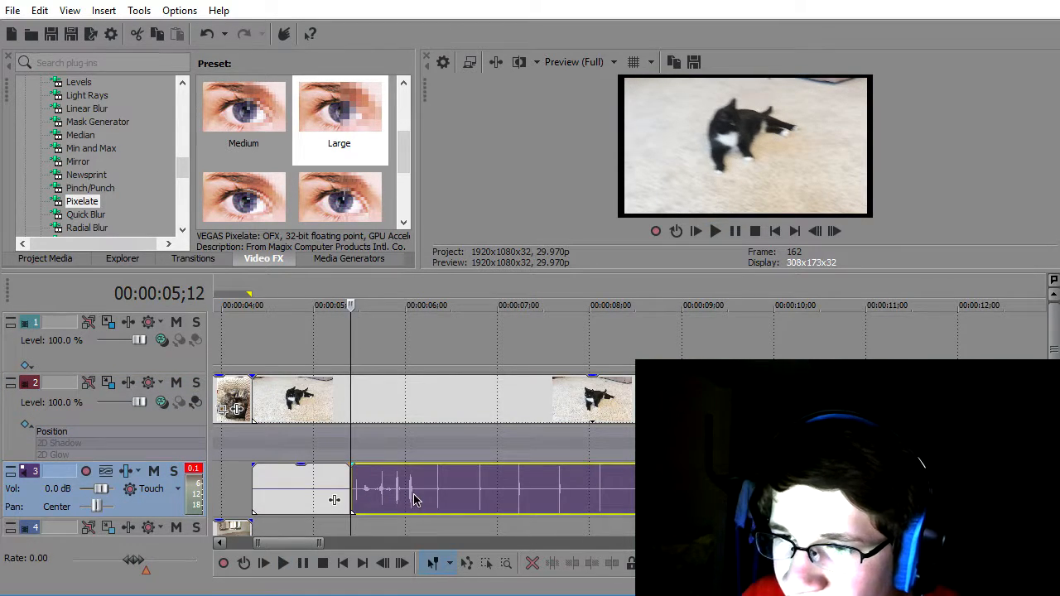
click(414, 499)
key(s)
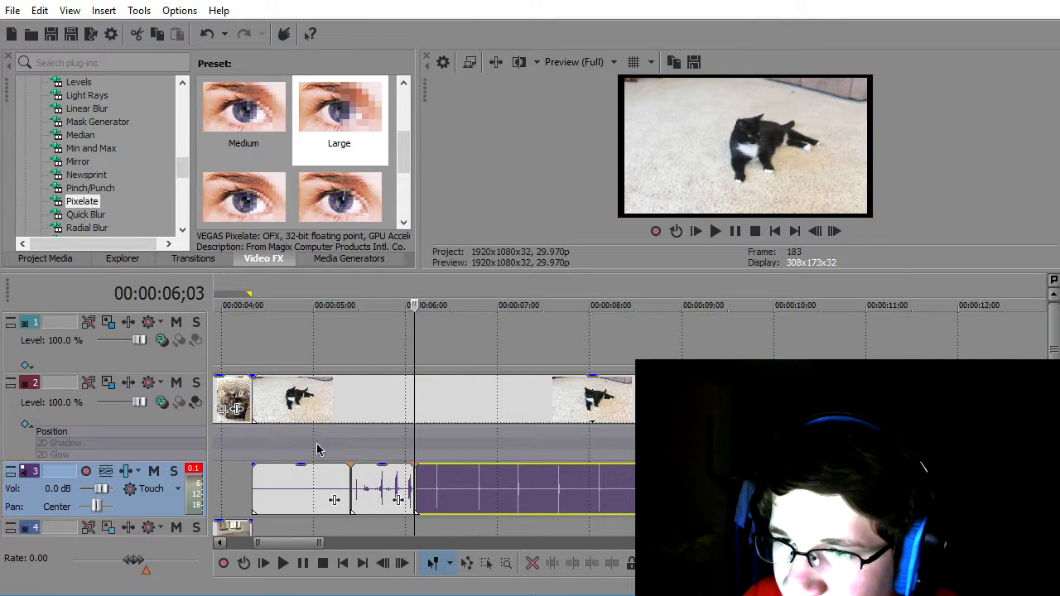
- Delete the audio section between the two splits and move the remaining audio back to start at 00:00:06;03
click(371, 496)
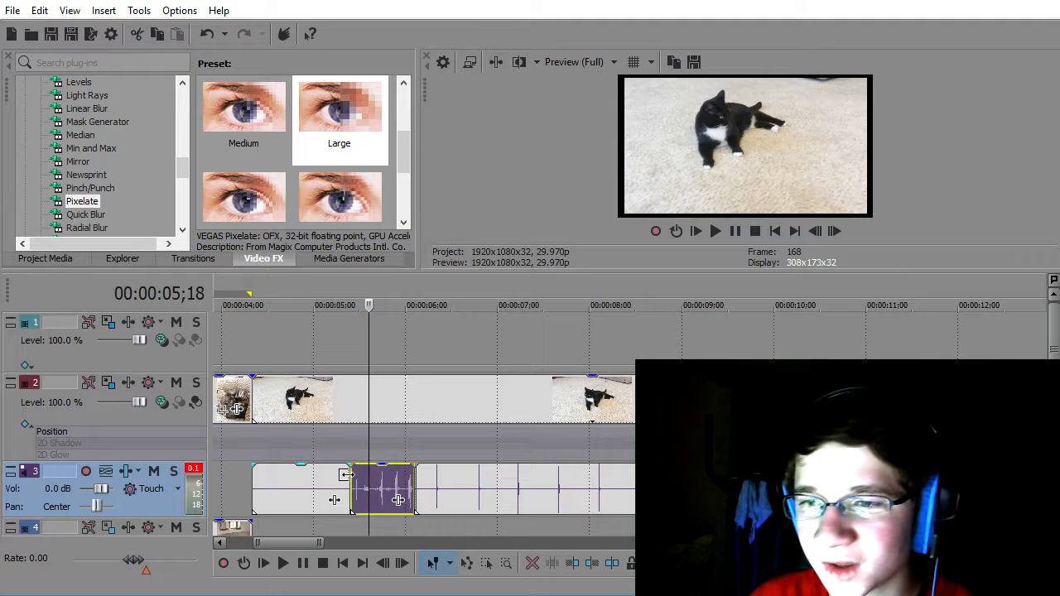
click(346, 476)
click(359, 486)
key(Delete)
click(385, 510)
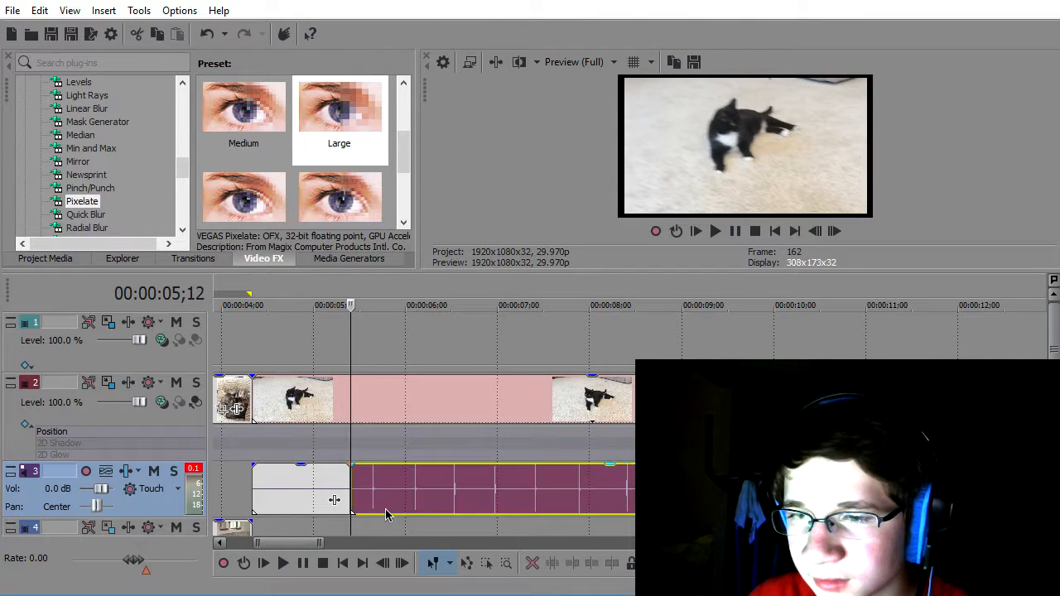
drag(385, 513, 446, 509)
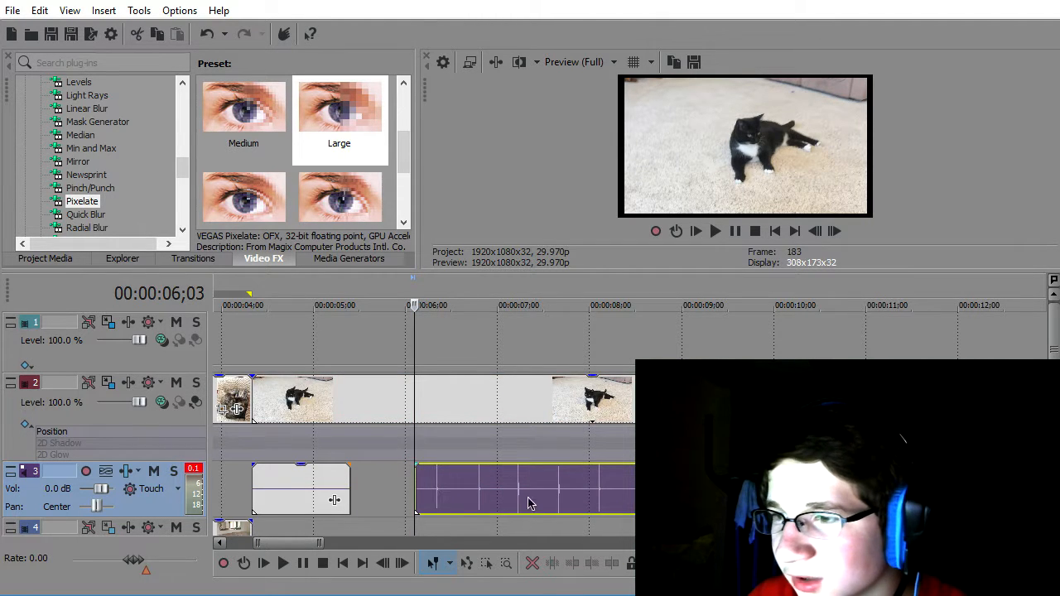
- Import the downloaded censored bleep video from the Downloads folder at 00:00:05;12, where the audio gap starts
click(346, 489)
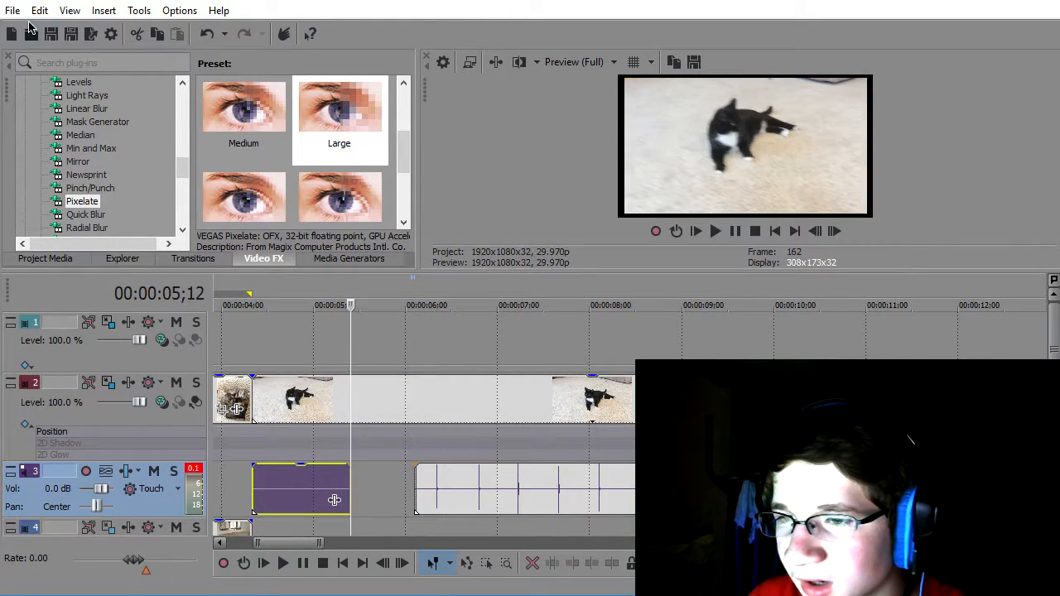
click(32, 35)
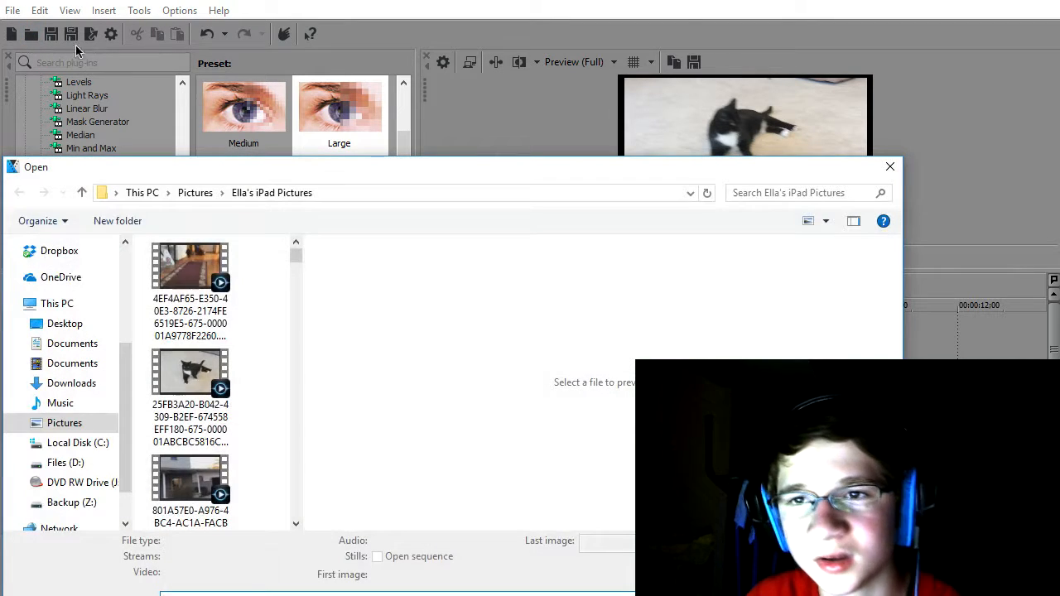
click(73, 382)
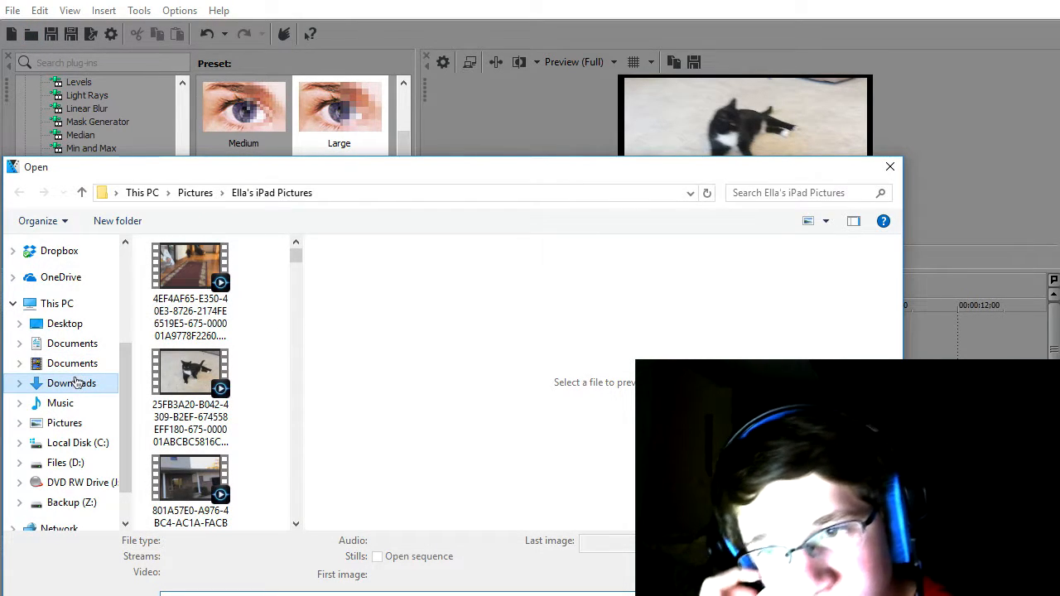
scroll(199, 381, down, 5)
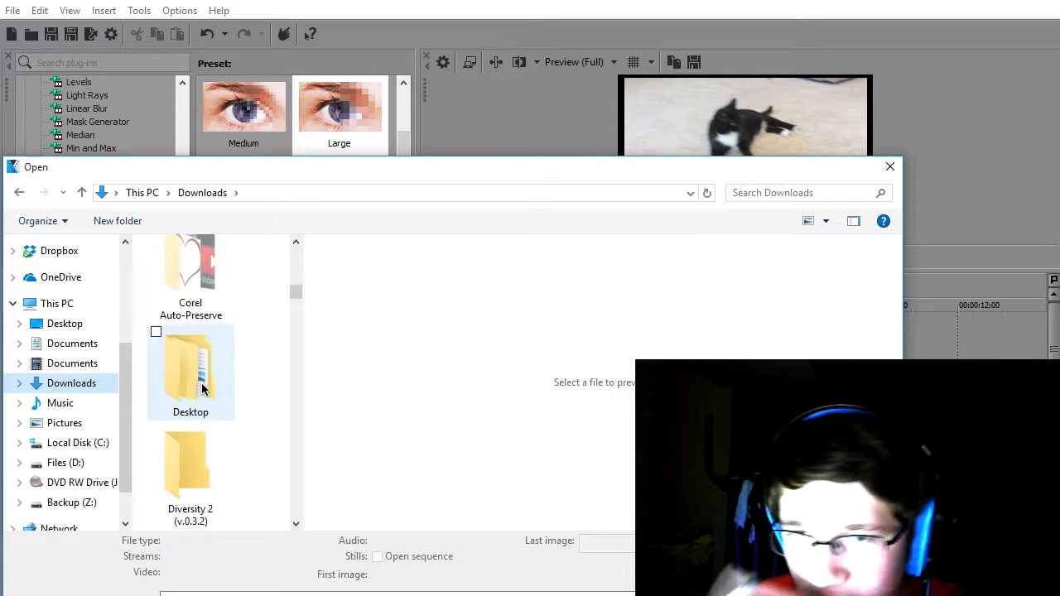
scroll(199, 389, down, 10)
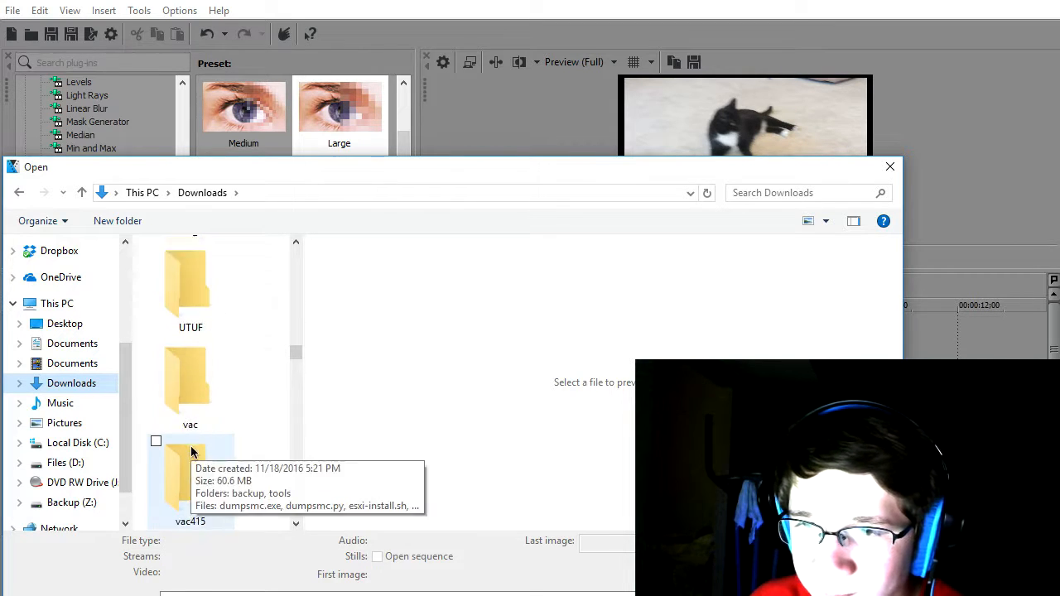
scroll(191, 451, down, 3)
click(190, 451)
scroll(190, 414, down, 3)
click(187, 327)
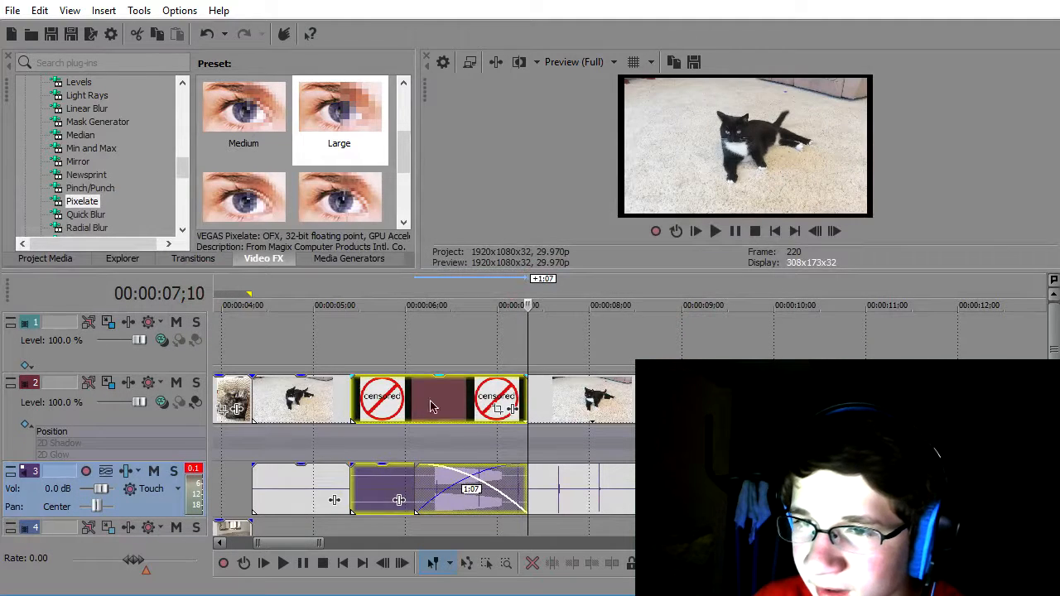
- Move the censored clip earlier to start at about 00:00:04;15 and shift the kitten video on track 2 past its end
drag(382, 406, 304, 416)
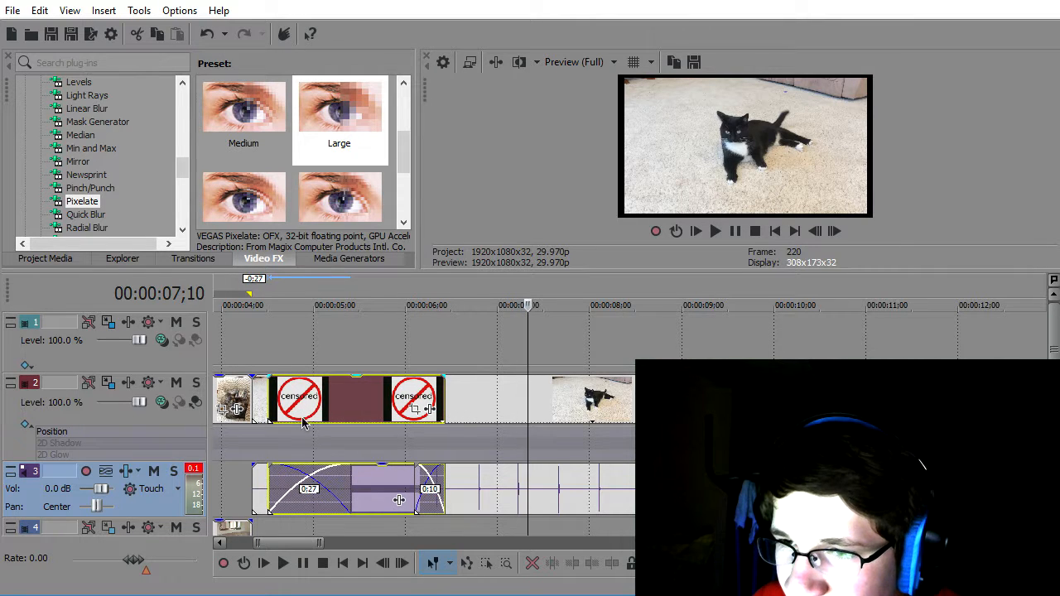
click(485, 503)
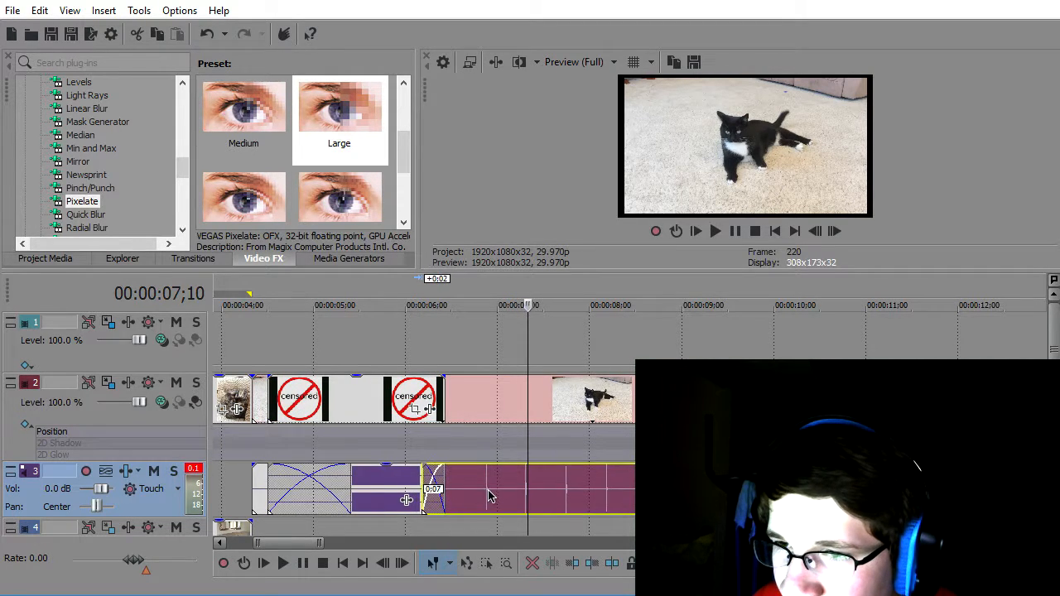
drag(486, 495, 482, 491)
drag(479, 394, 520, 402)
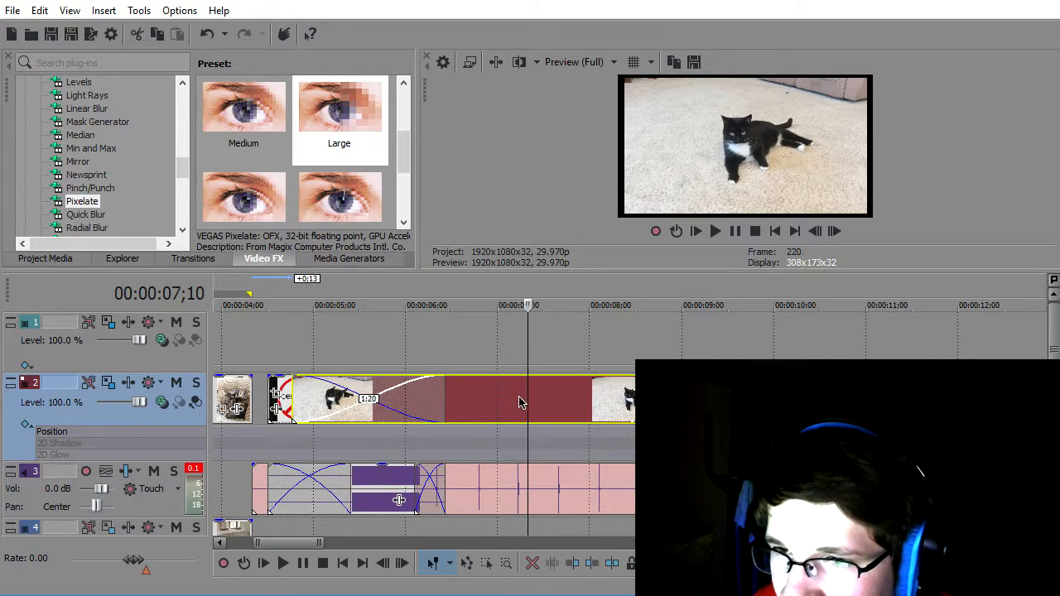
click(283, 392)
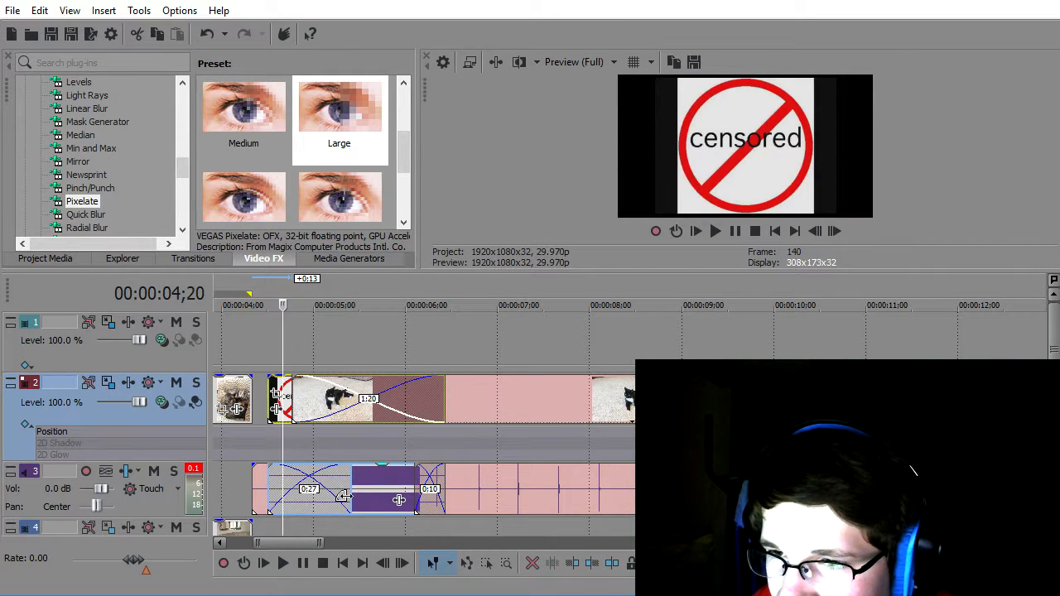
click(346, 485)
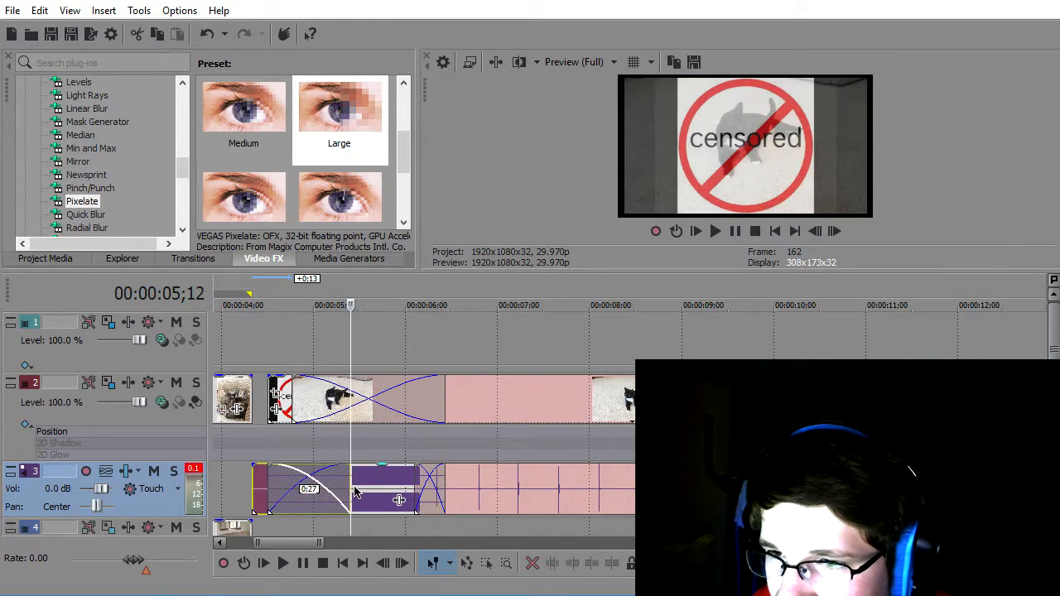
drag(548, 413, 712, 416)
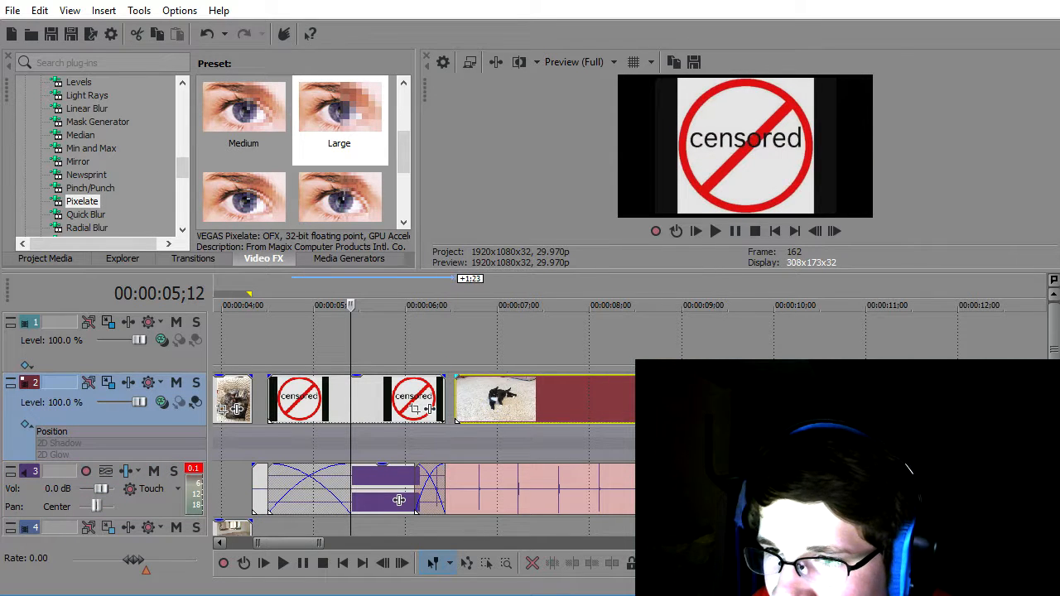
- Split the censored video and its bleep audio at 00:00:05;12 and delete the portion before the split
click(352, 397)
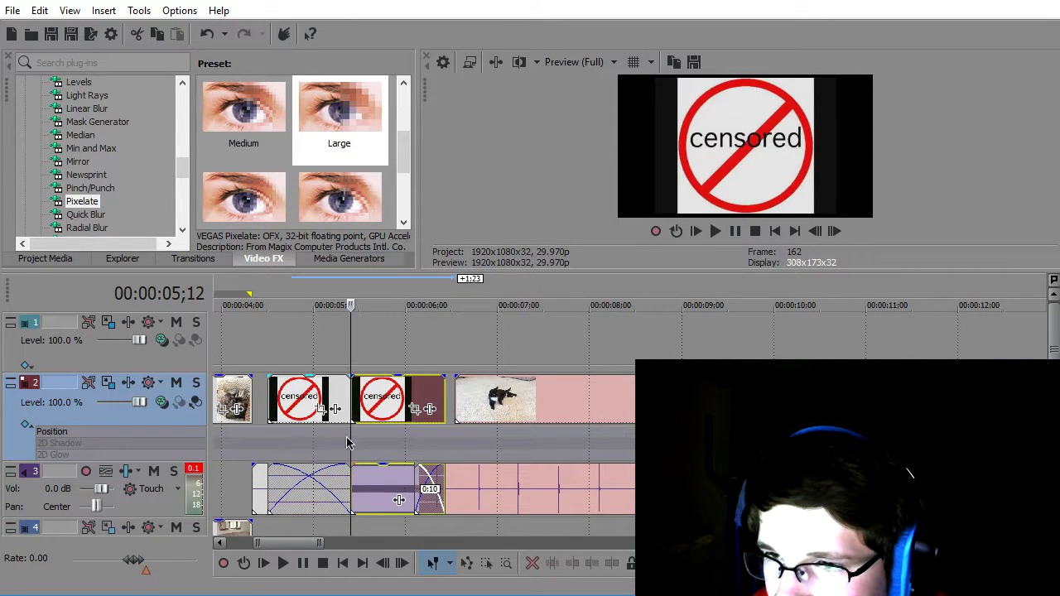
click(312, 404)
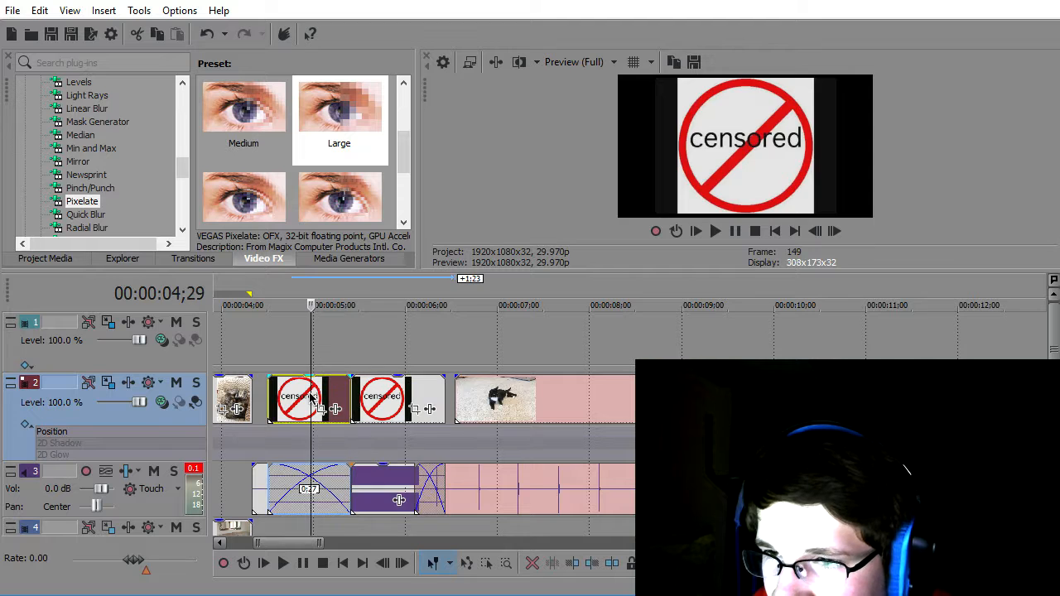
key(Delete)
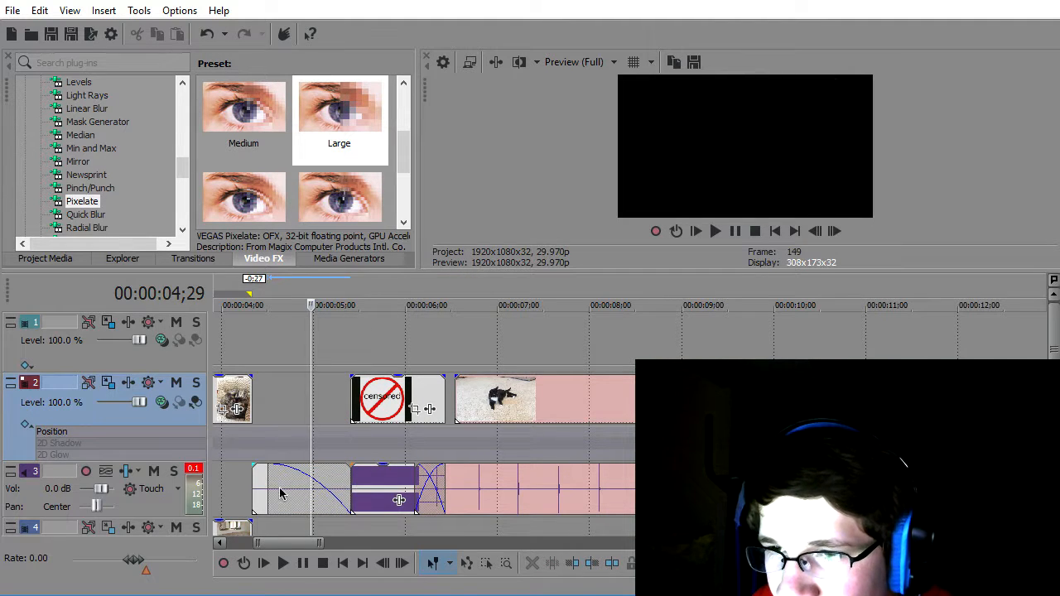
mouse_move(260, 486)
mouse_down()
mouse_move(221, 476)
mouse_move(261, 487)
mouse_up()
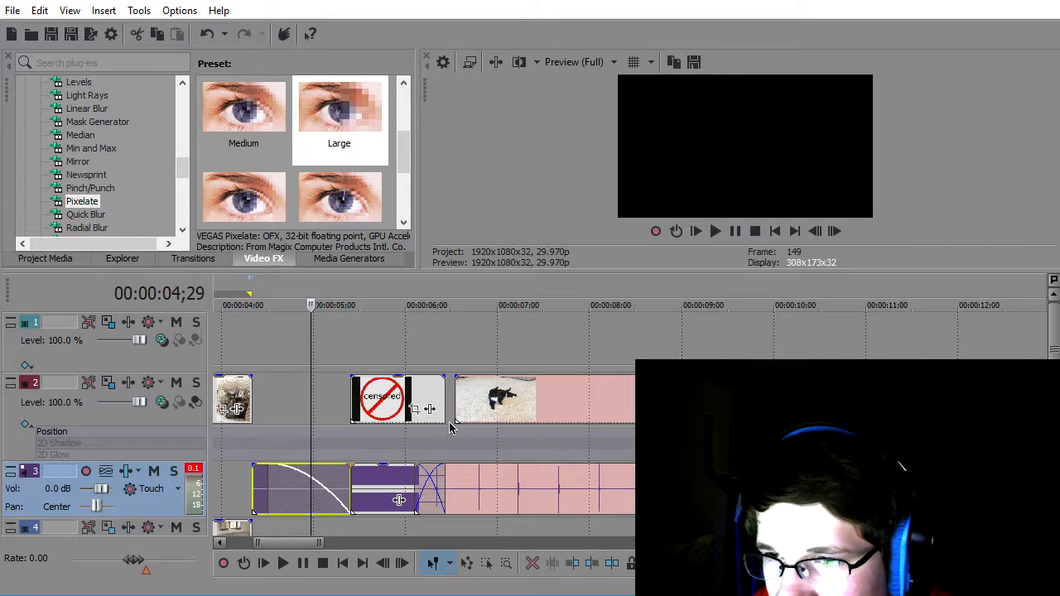
- Delete the remaining censored picture from track 2, keeping its bleep audio, and move the kitten video back to start at 00:00:04;10
drag(466, 418, 445, 429)
click(366, 400)
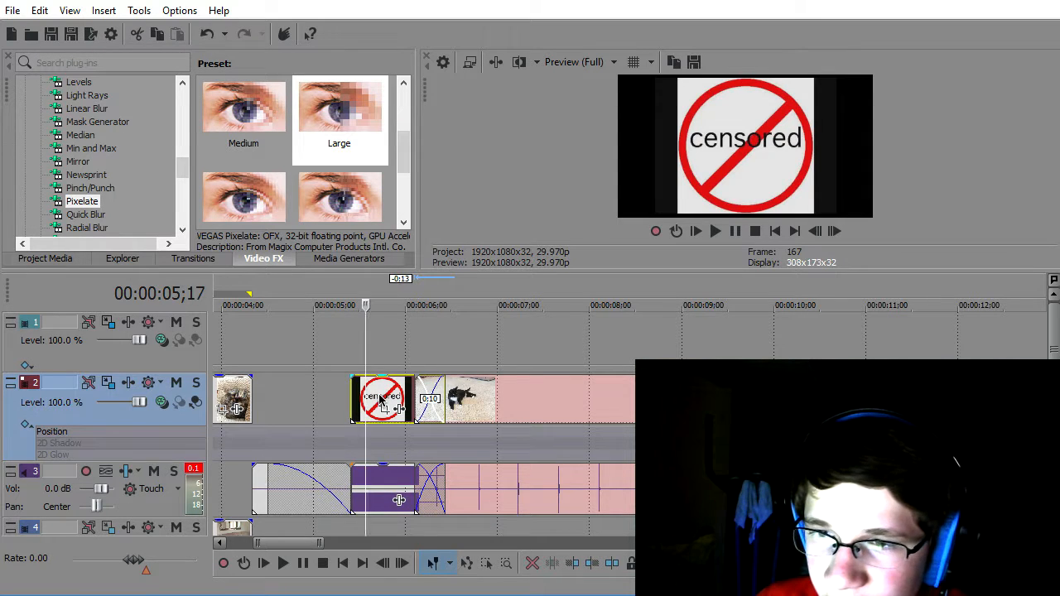
click(378, 400)
key(Delete)
drag(467, 401, 305, 402)
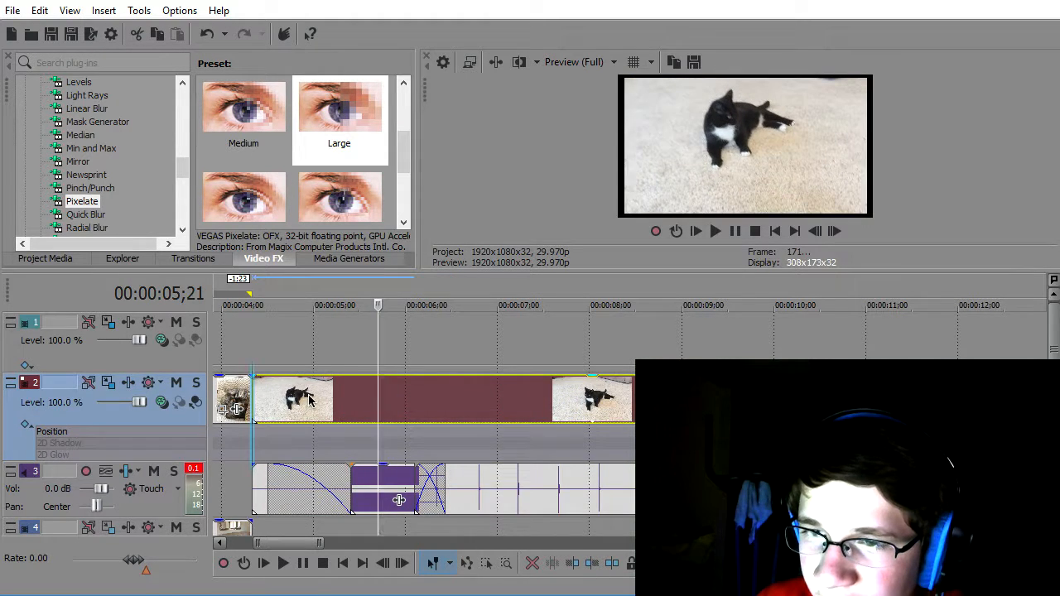
- Play the kitten clip from 00:00:04;10 to check the bleep over the censored section
click(254, 390)
key(space)
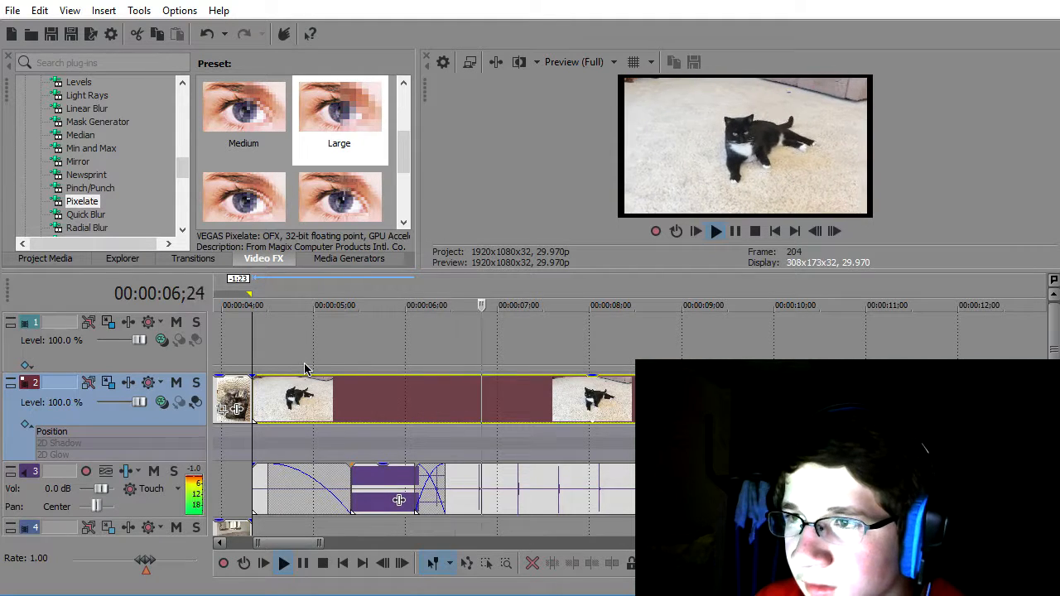
key(space)
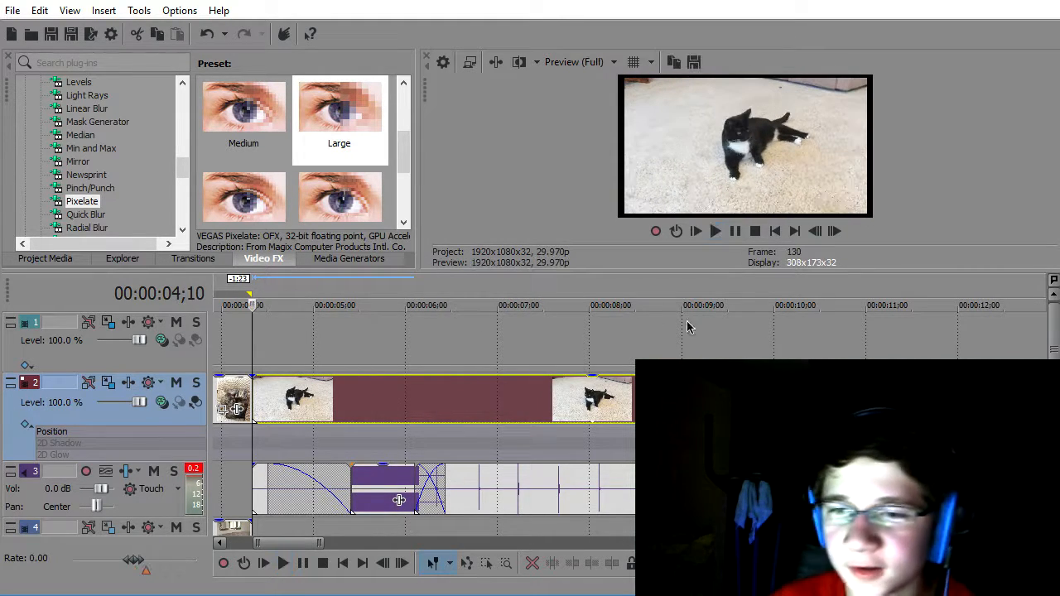
- Add fade-outs with an offset of 00:00:00;14 to the end of the kitten clip's video and audio
click(921, 402)
click(931, 402)
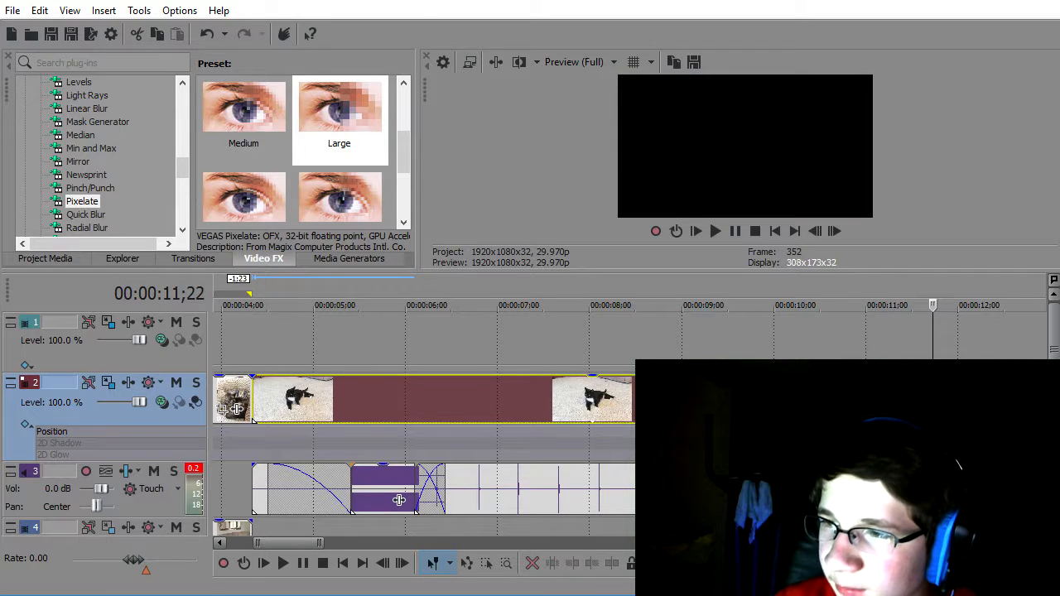
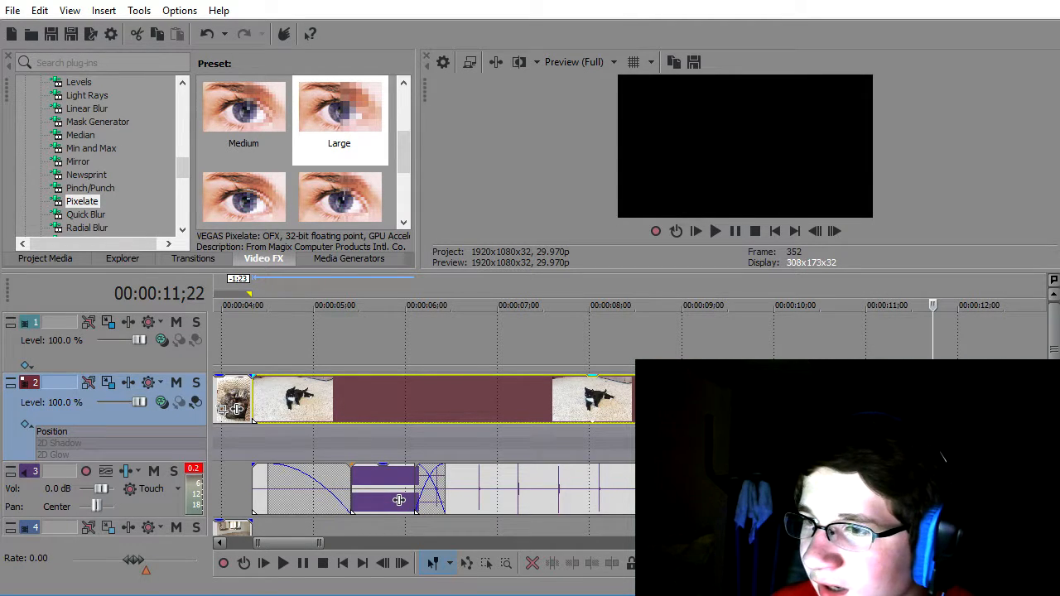
scroll(398, 500, up, 3)
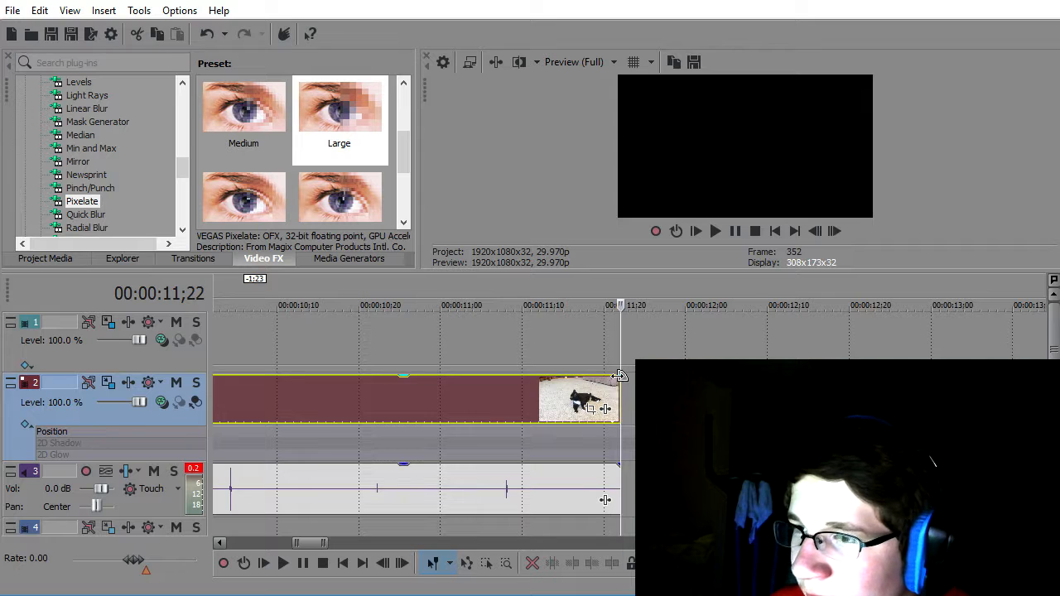
drag(620, 376, 500, 401)
drag(618, 461, 500, 480)
drag(478, 500, 490, 500)
click(509, 402)
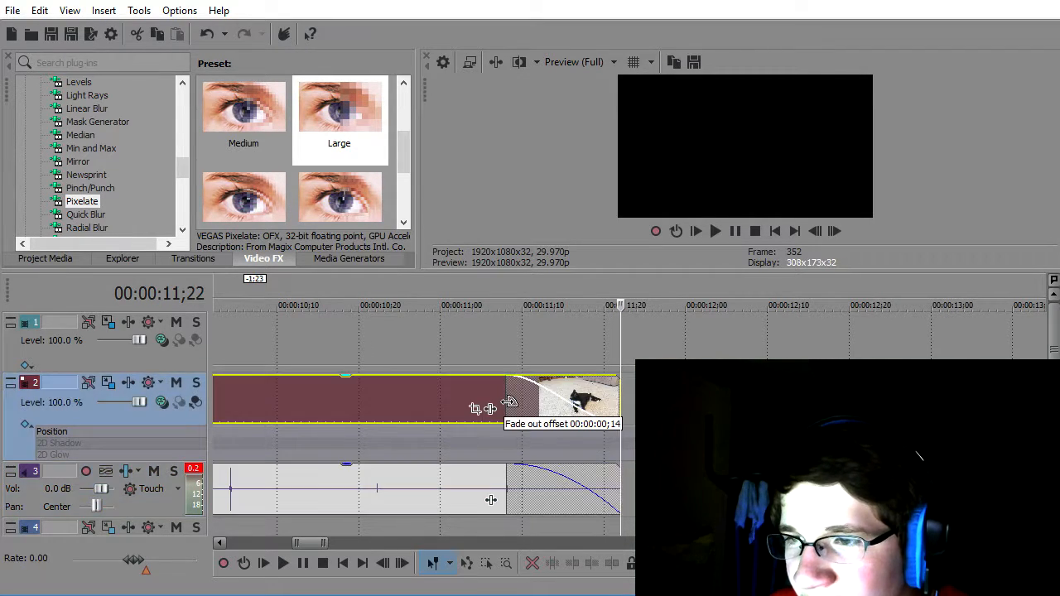
click(502, 485)
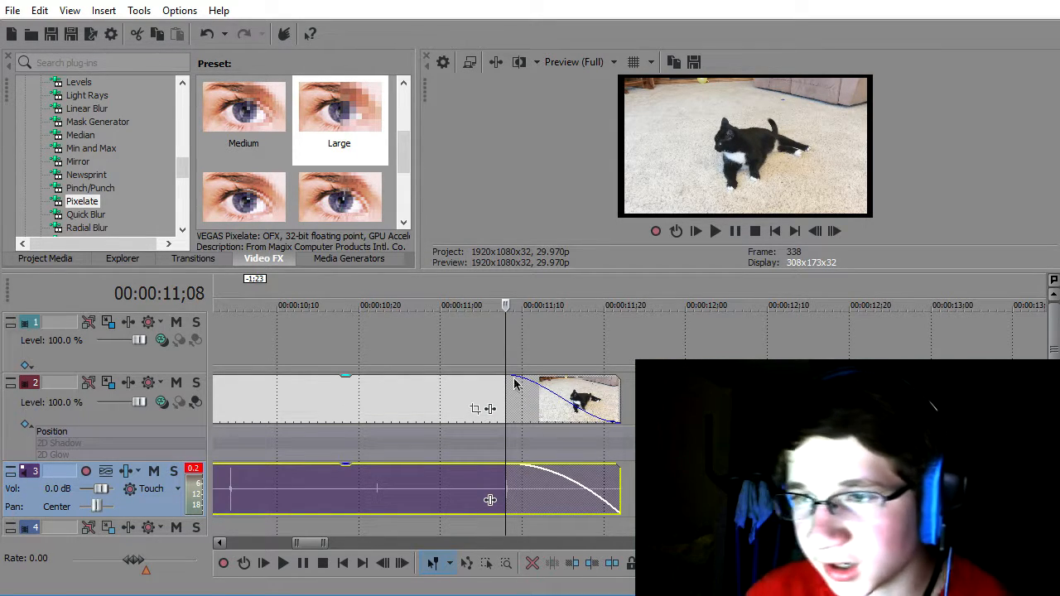
drag(486, 303, 518, 370)
- Play the kitten clip's faded ending from 00:00:10;19 and return to its end at 00:00:11;22
click(353, 416)
key(space)
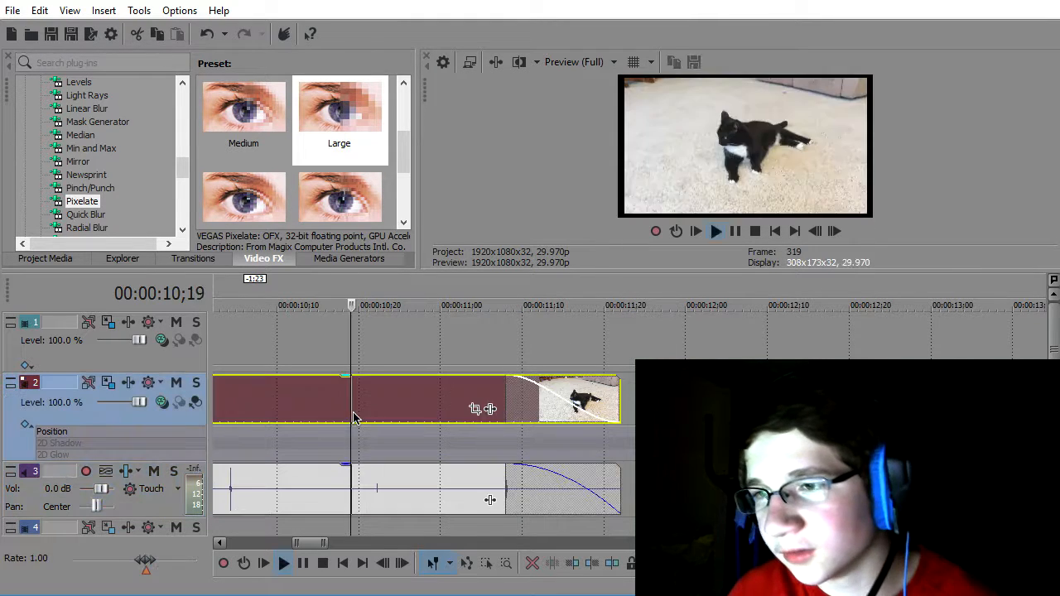
key(space)
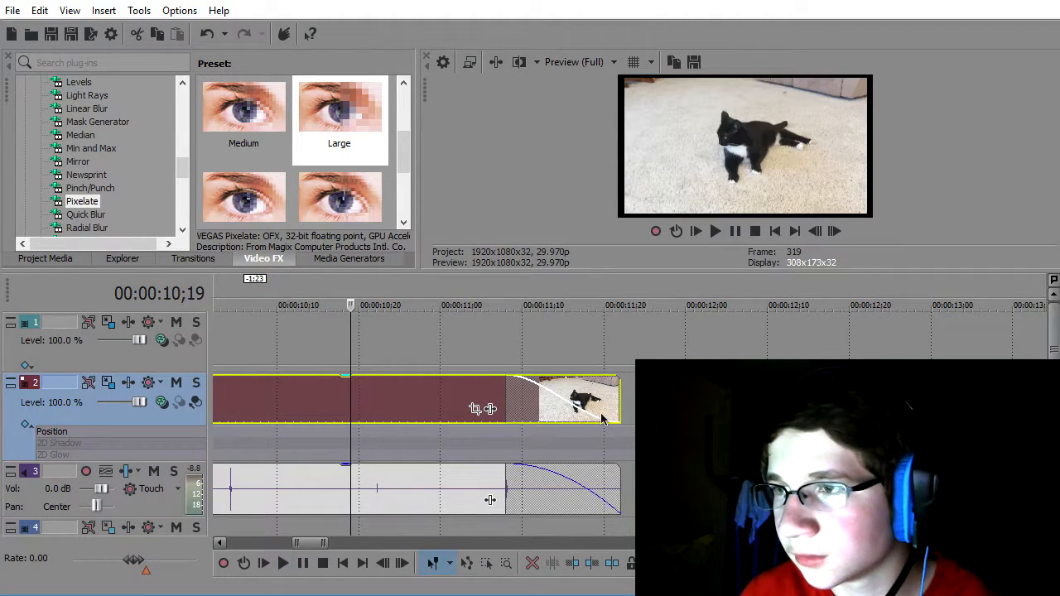
click(616, 393)
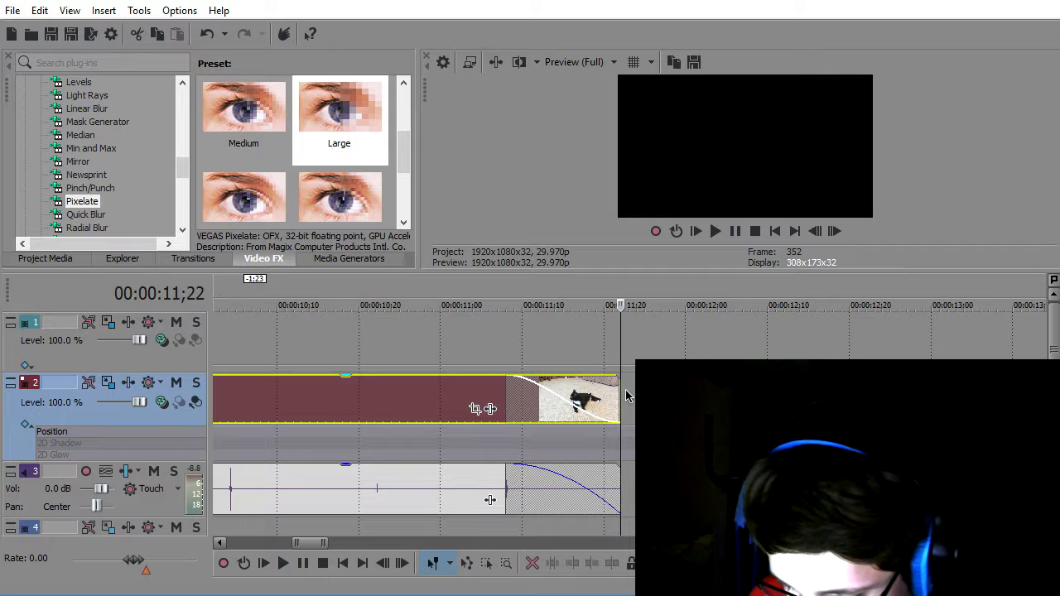
- Insert a new audio track below track 4 and raise its volume to 12.0 dB
scroll(356, 492, down, 4)
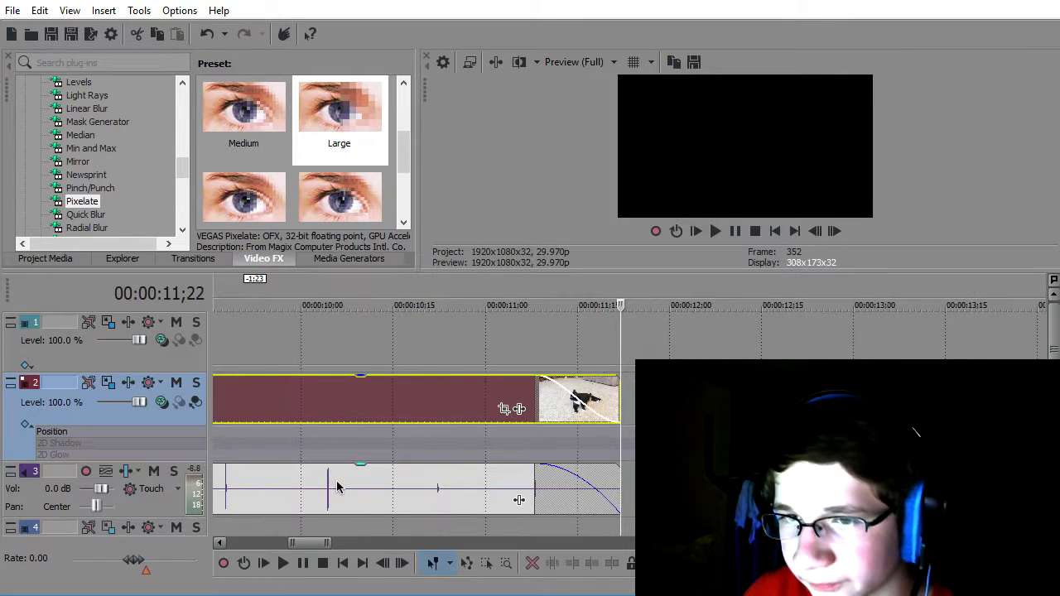
scroll(414, 489, up, 1)
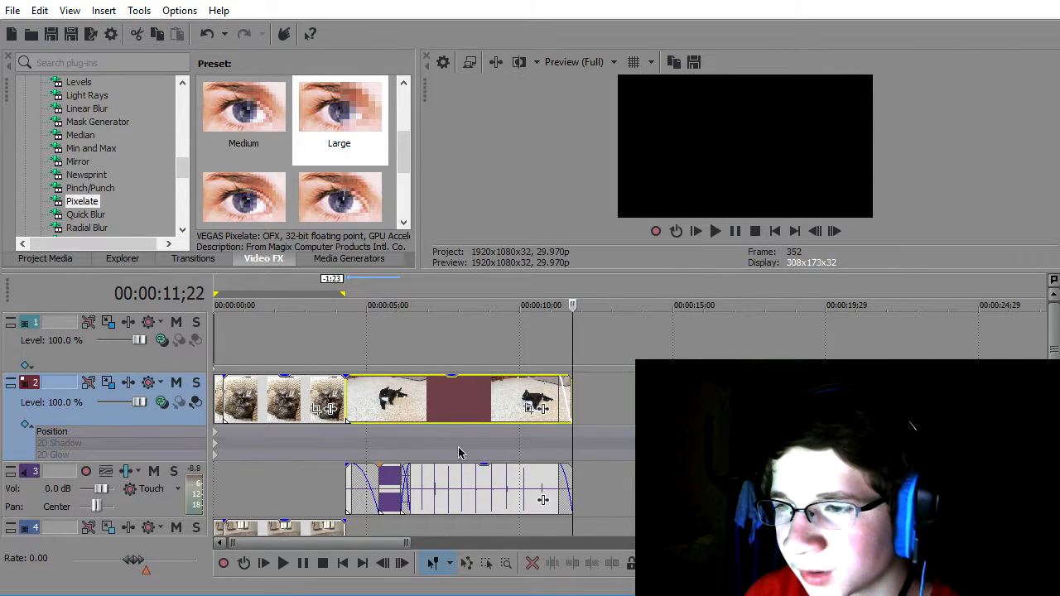
scroll(520, 502, up, 1)
scroll(520, 502, up, 1)
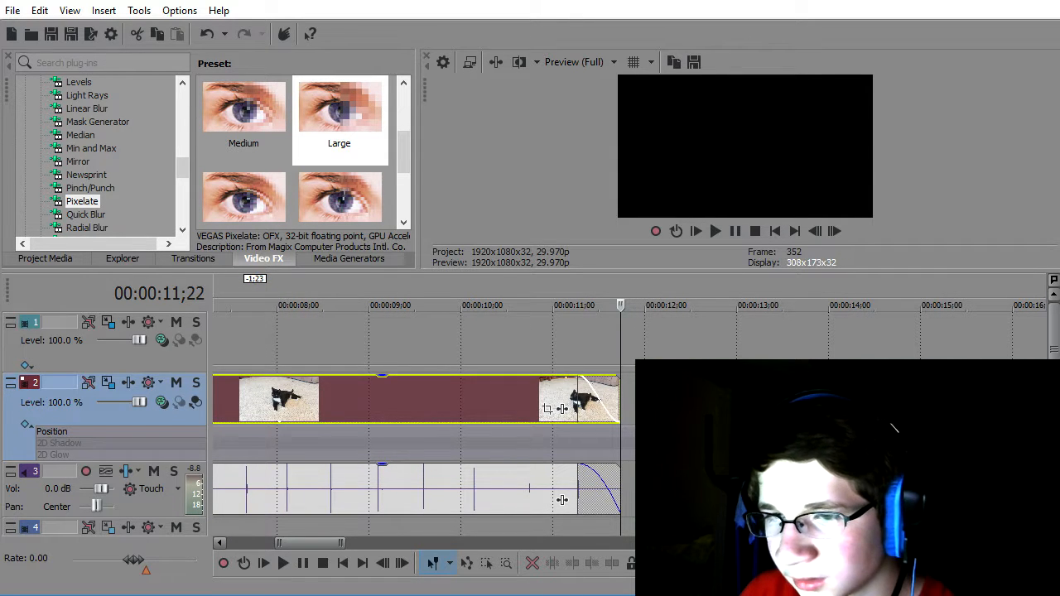
scroll(561, 488, down, 2)
scroll(562, 439, up, 1)
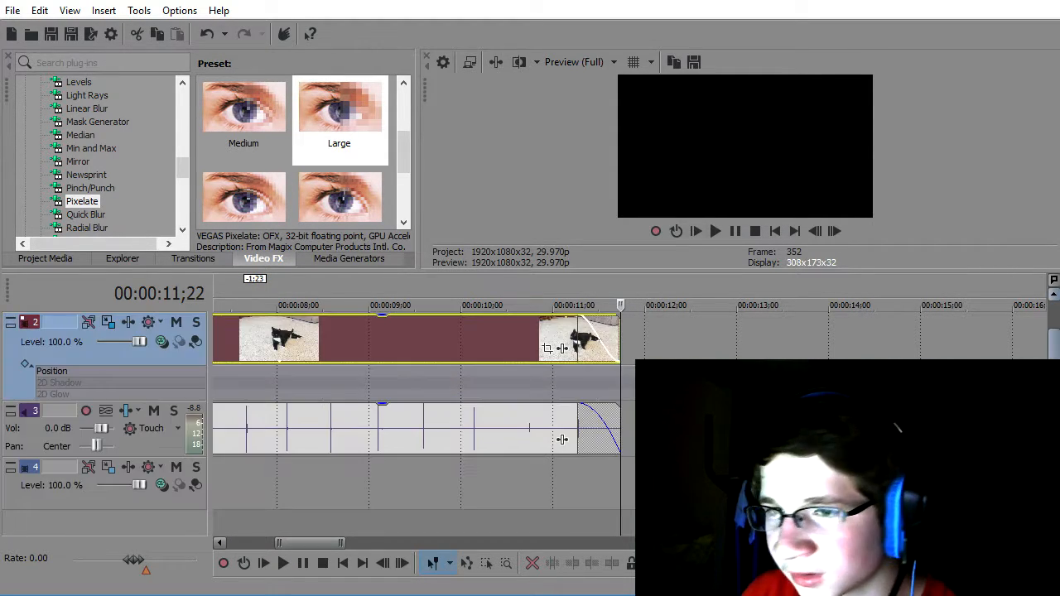
click(54, 505)
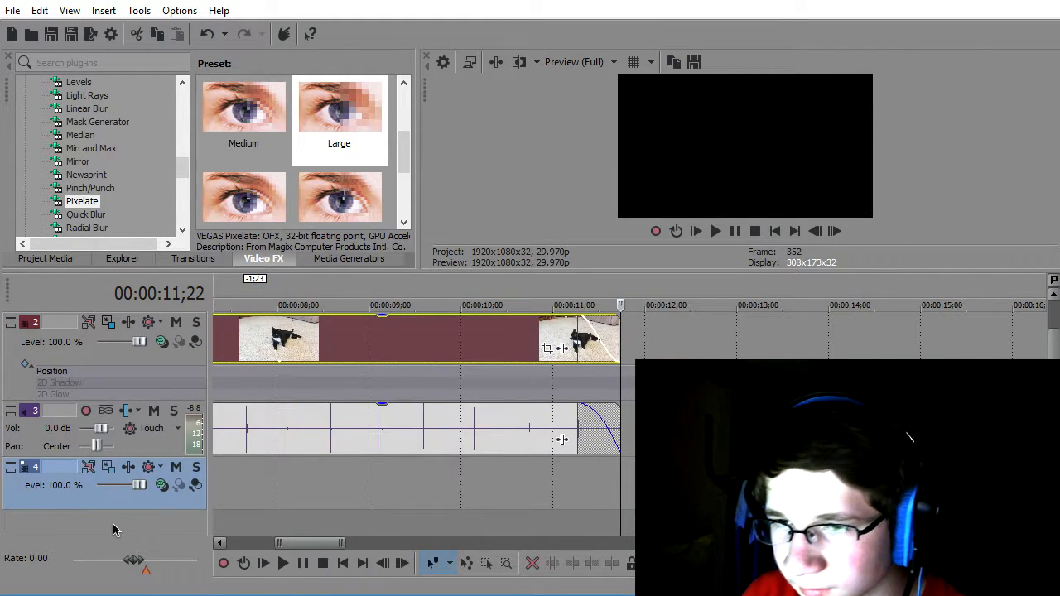
right_click(114, 530)
click(133, 547)
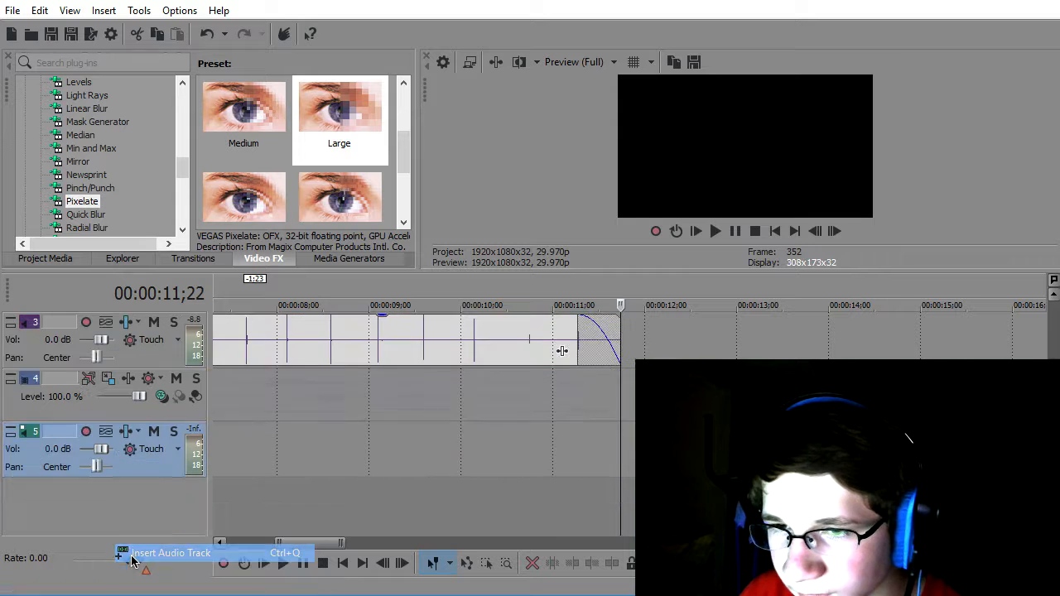
drag(102, 453, 130, 499)
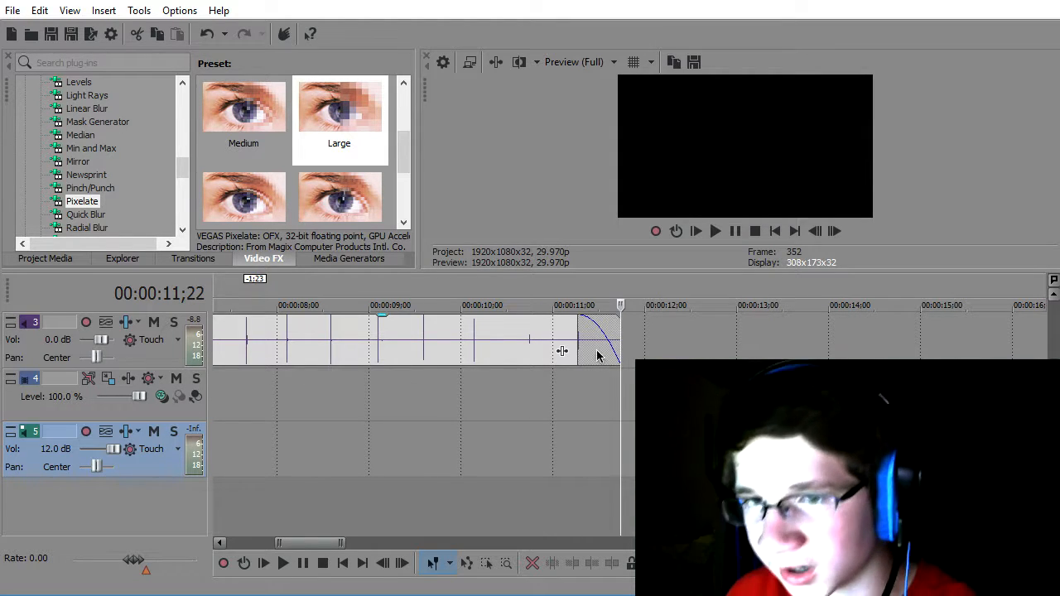
- Split the kitten audio on track 3 at 00:00:09;17 and 00:00:10;24 and move the middle section down to track 5
click(422, 356)
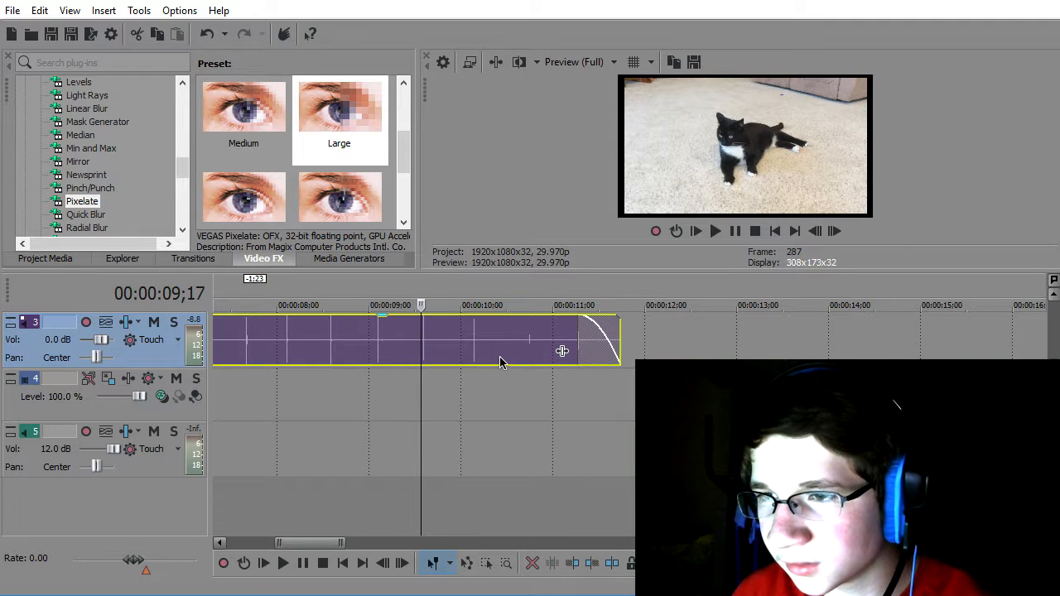
key(s)
click(534, 348)
key(s)
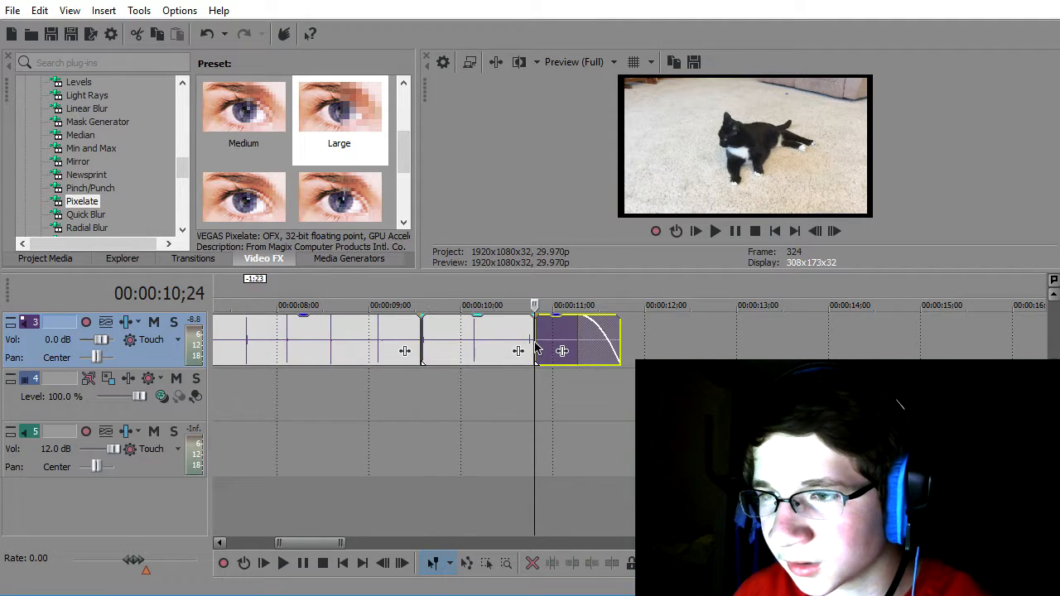
click(469, 343)
drag(464, 450, 464, 452)
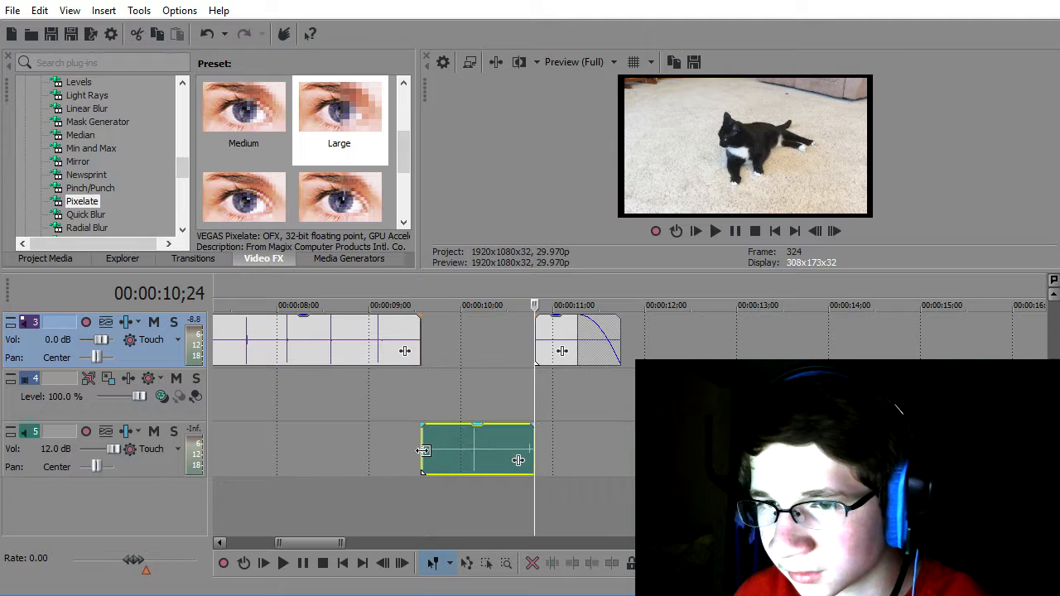
- Play the audio section on track 5 from 00:00:09;17 to hear it at the boosted volume
click(423, 450)
key(space)
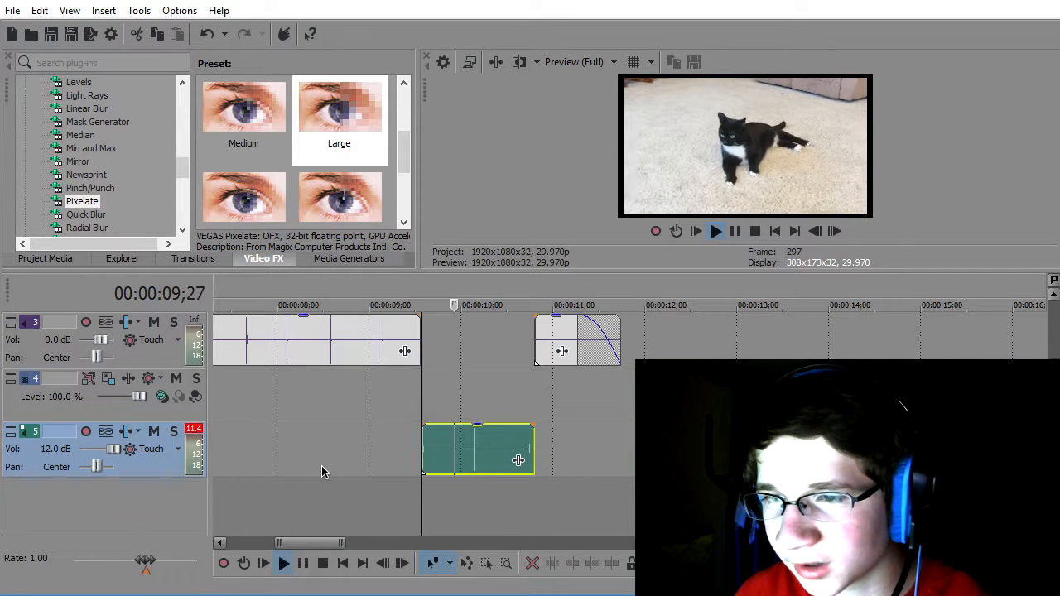
key(space)
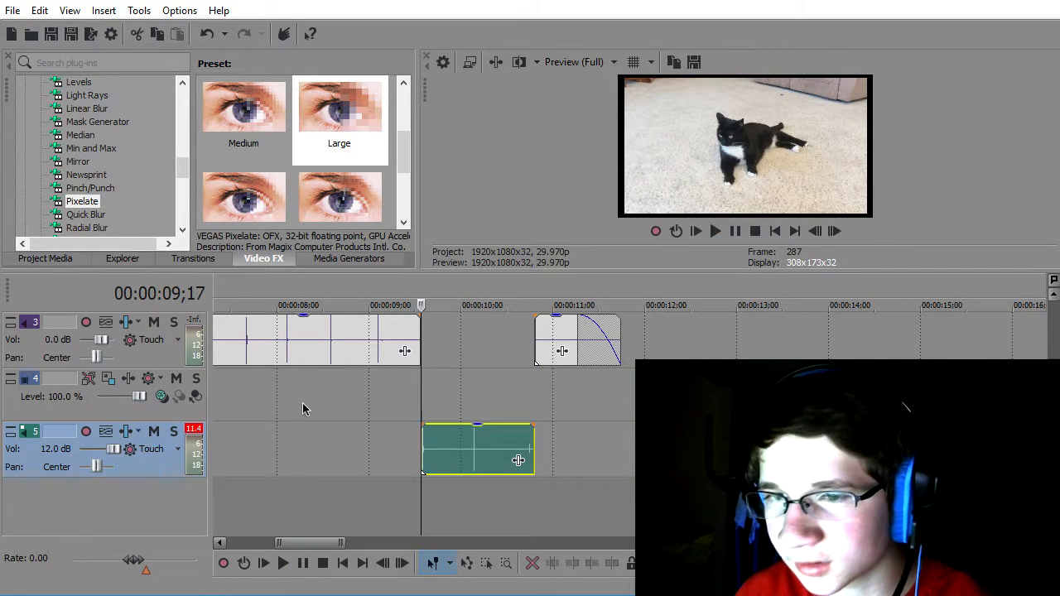
- Move the audio section from track 5 back up to track 3 and play from 00:00:07;28 to hear it at normal volume
drag(465, 461, 474, 353)
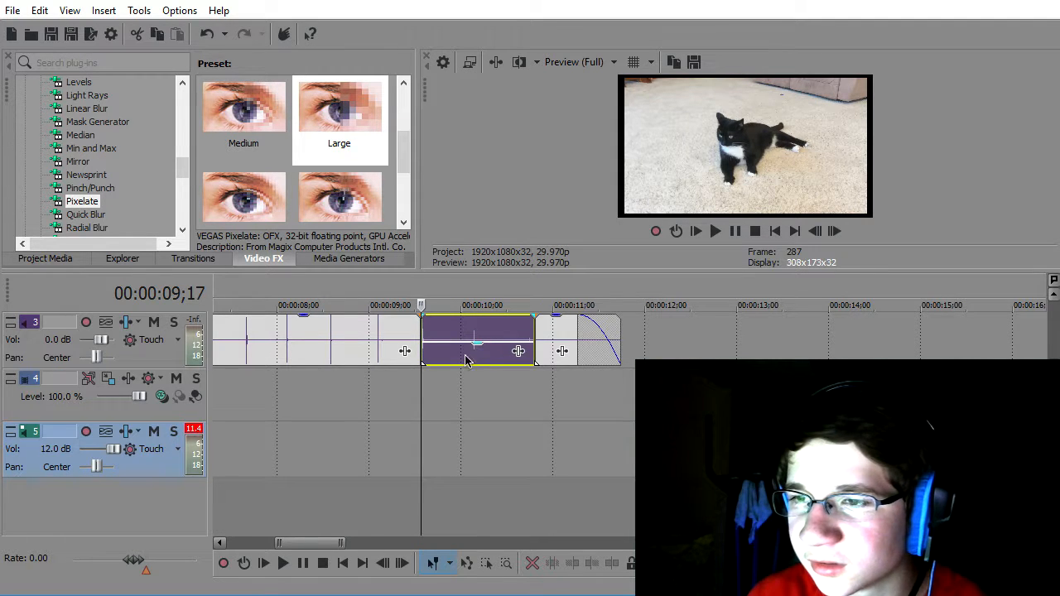
click(271, 336)
key(space)
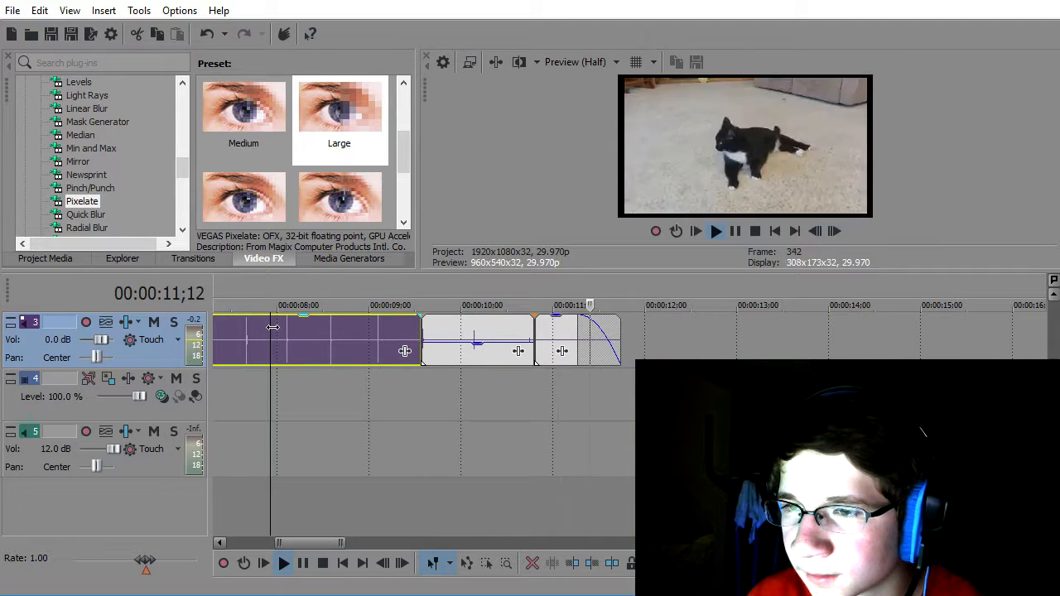
key(space)
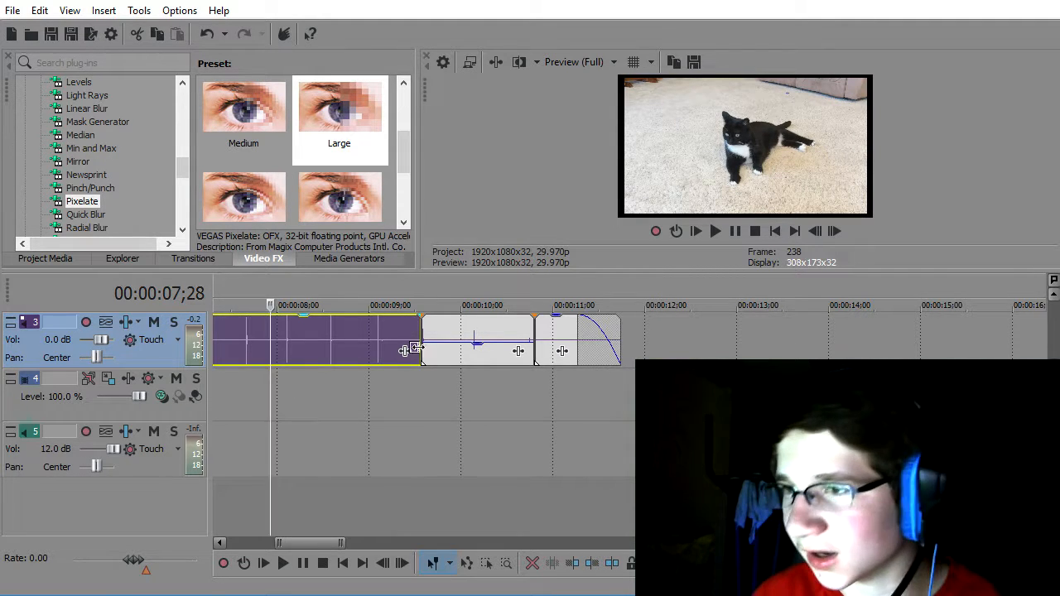
- Move the middle audio section from track 3 down to track 5 and play from 00:00:07;28 to hear the boosted volume
drag(451, 334, 486, 416)
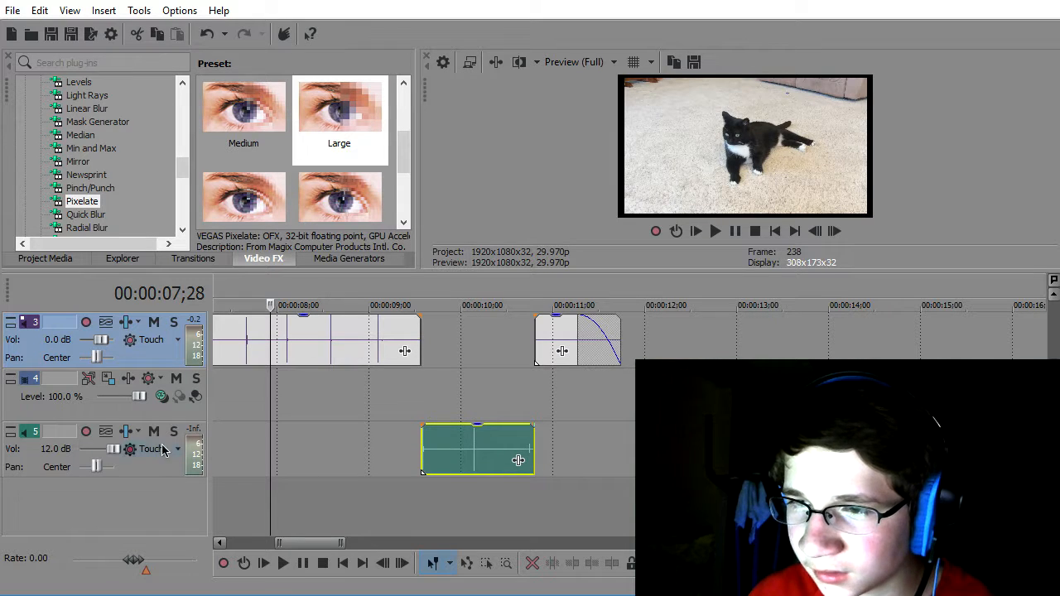
key(space)
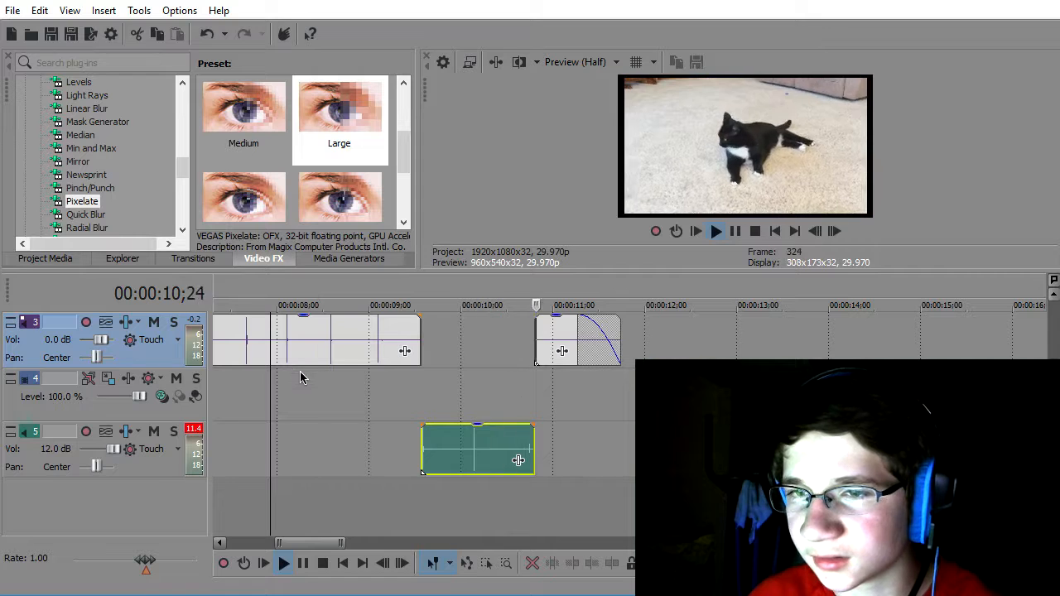
key(space)
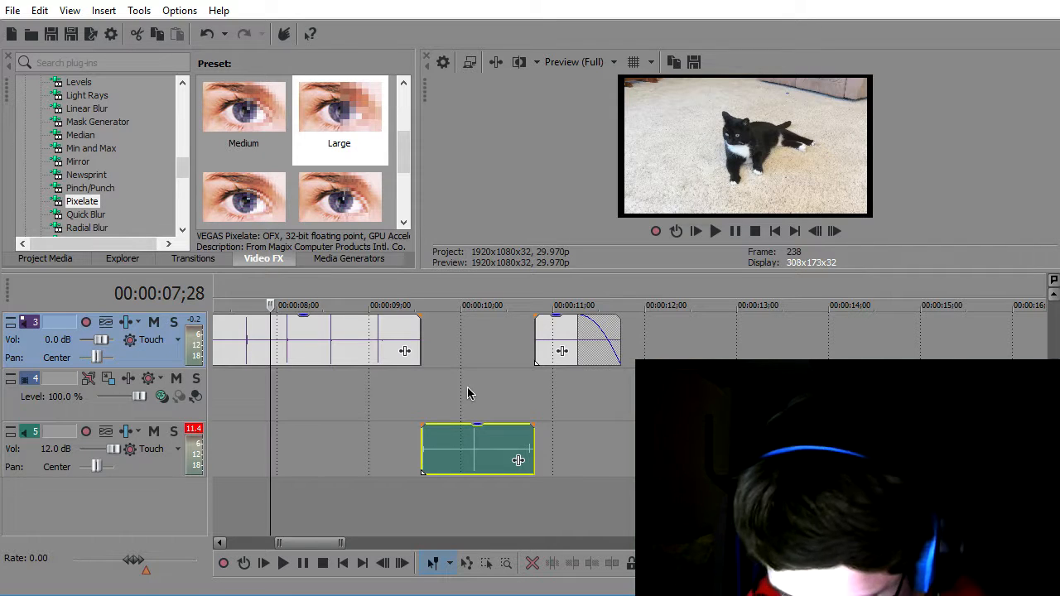
- Place the cursor at the end of the kitten clip at 00:00:11;22 and bring up the Open dialog for choosing a file
scroll(448, 381, down, 5)
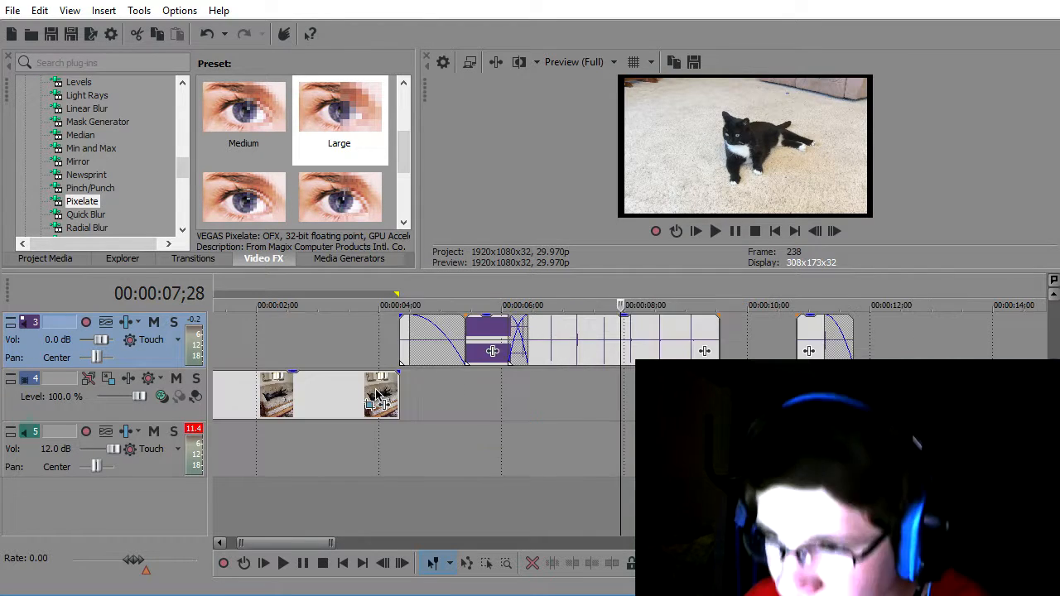
scroll(447, 381, up, 4)
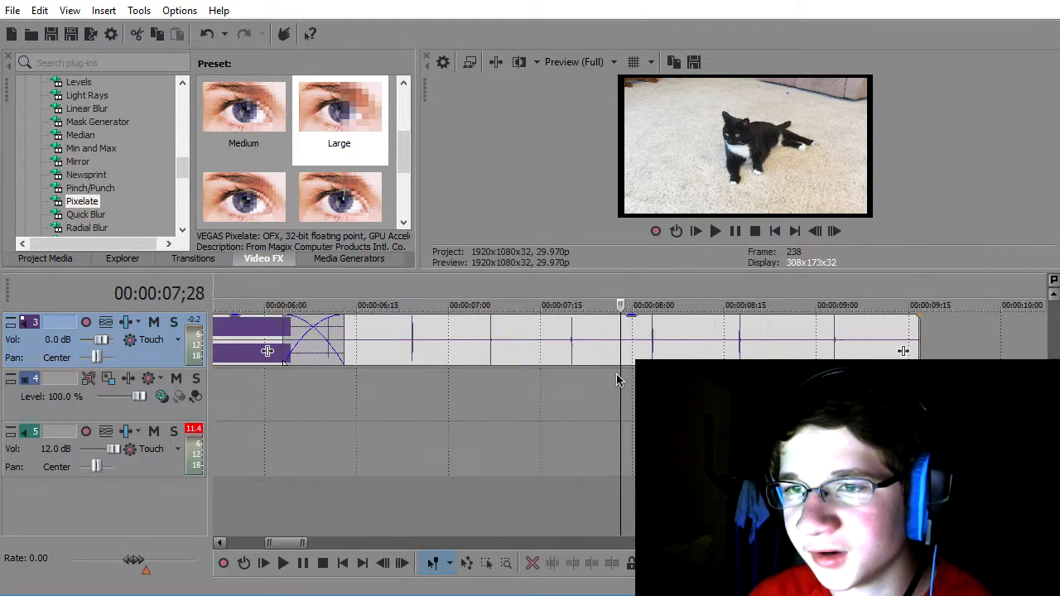
click(849, 330)
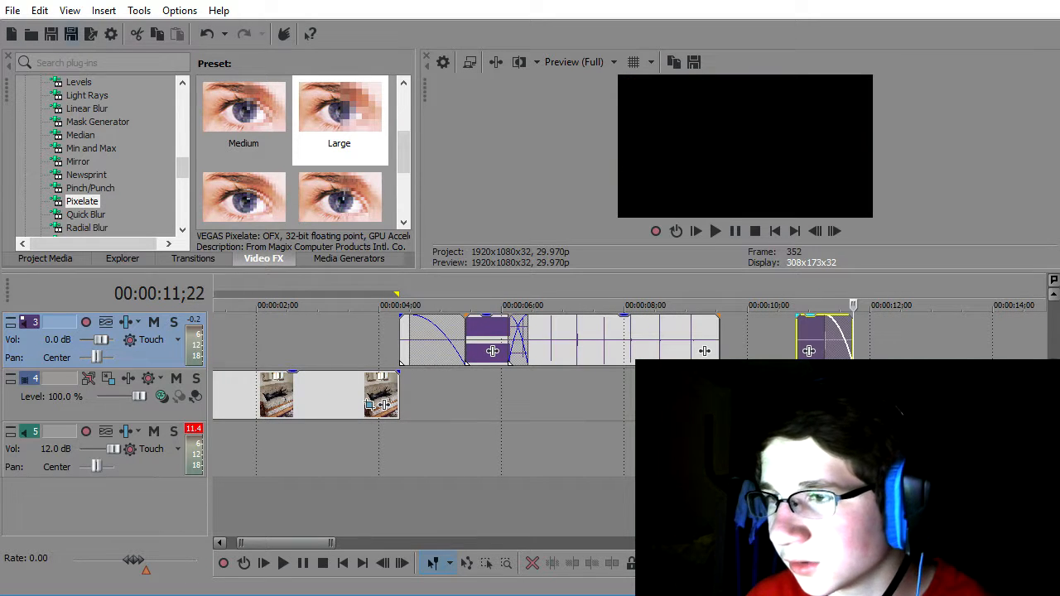
click(31, 33)
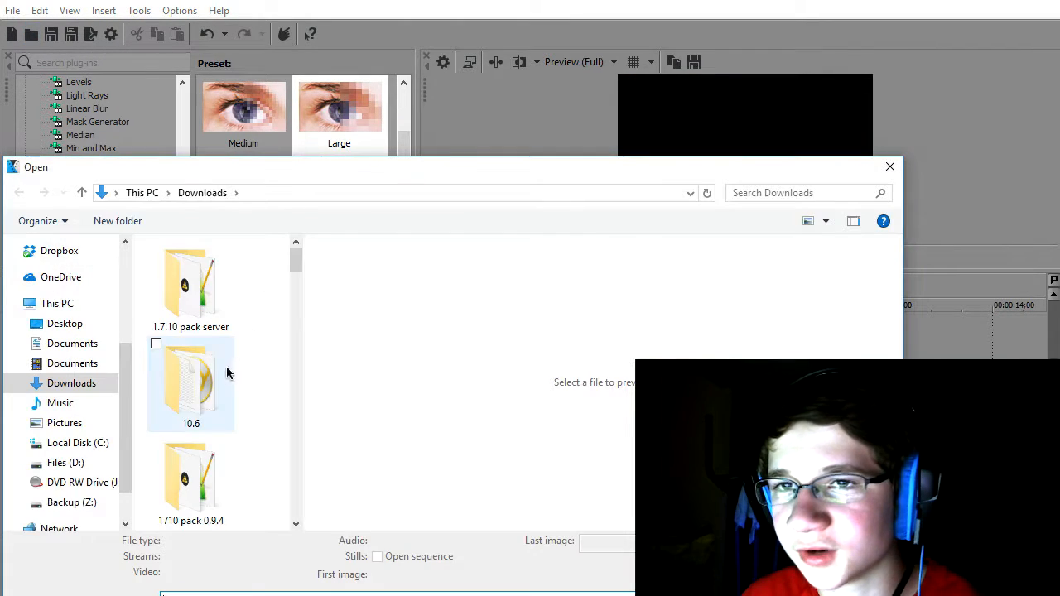
- Import the first QuickTime clip, 4EF4AF65…, from the iPad pictures folder under Pictures on Files (D:) into the timeline
click(64, 462)
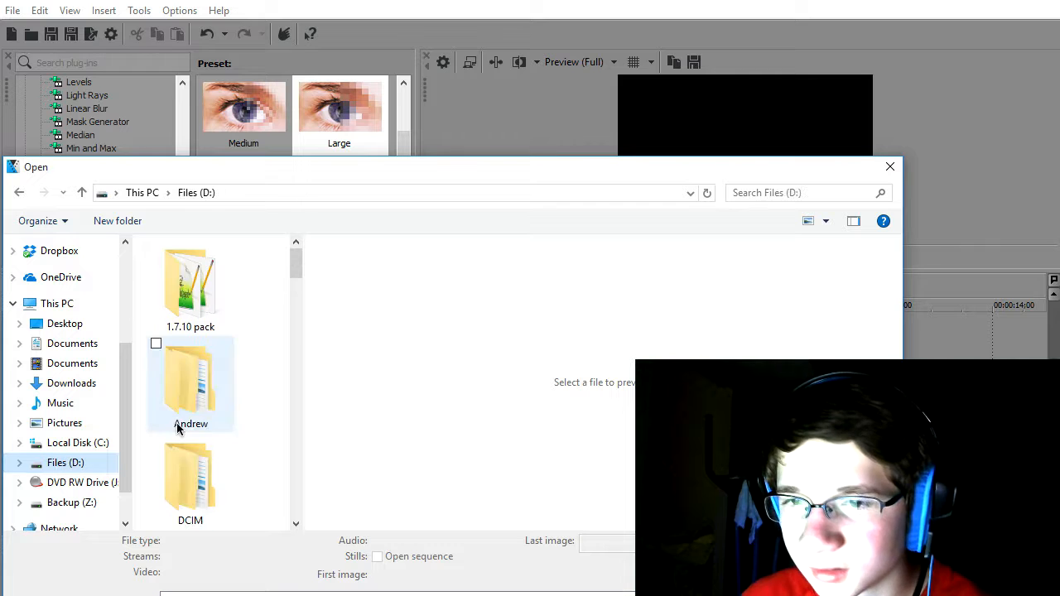
scroll(184, 390, down, 2)
scroll(184, 390, down, 7)
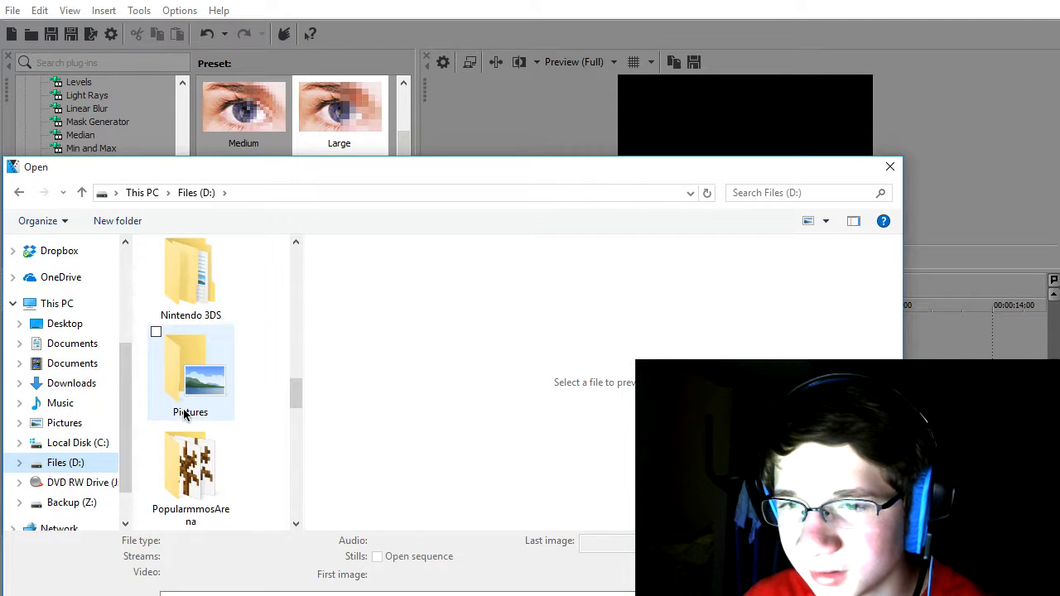
click(185, 414)
double_click(186, 414)
scroll(186, 414, down, 4)
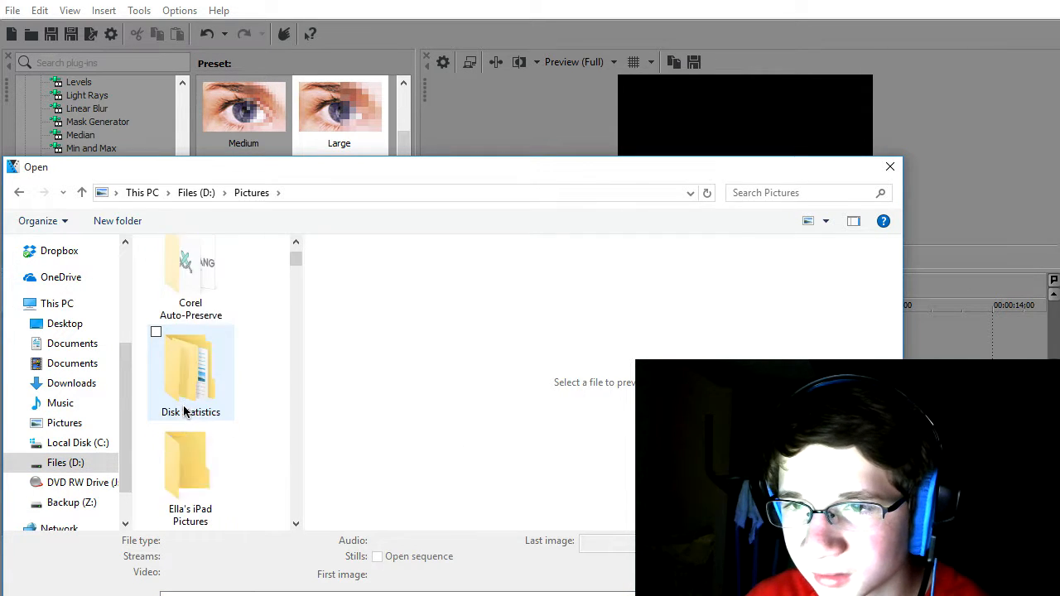
double_click(185, 409)
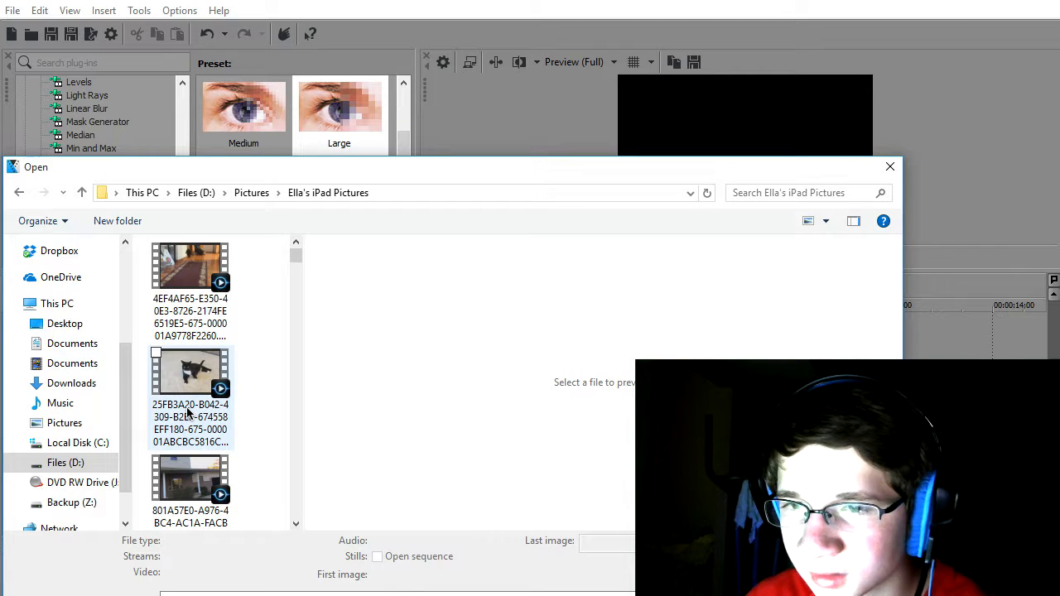
scroll(189, 414, down, 3)
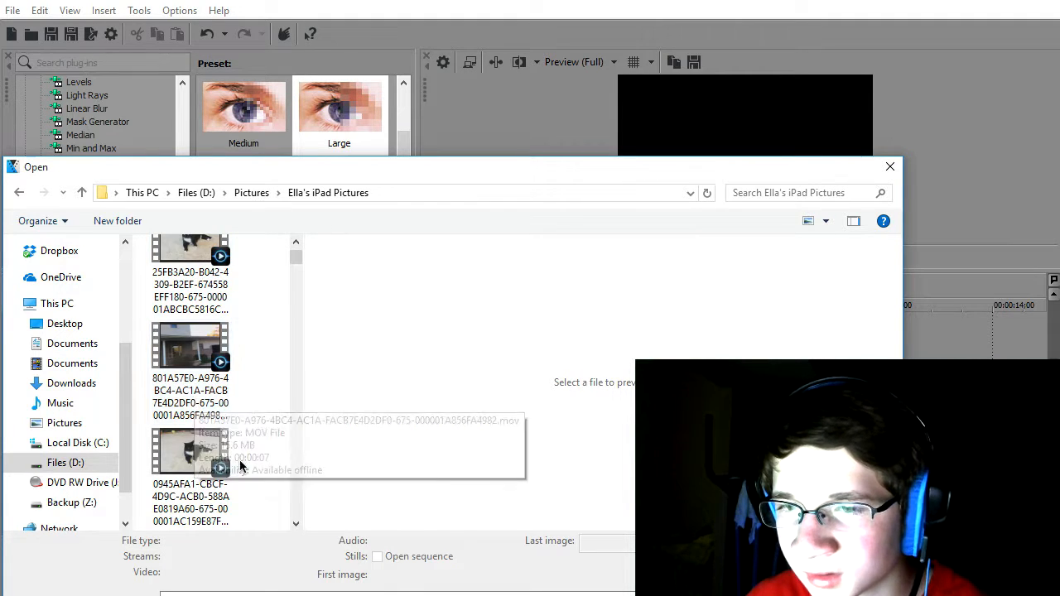
scroll(223, 431, up, 3)
click(209, 330)
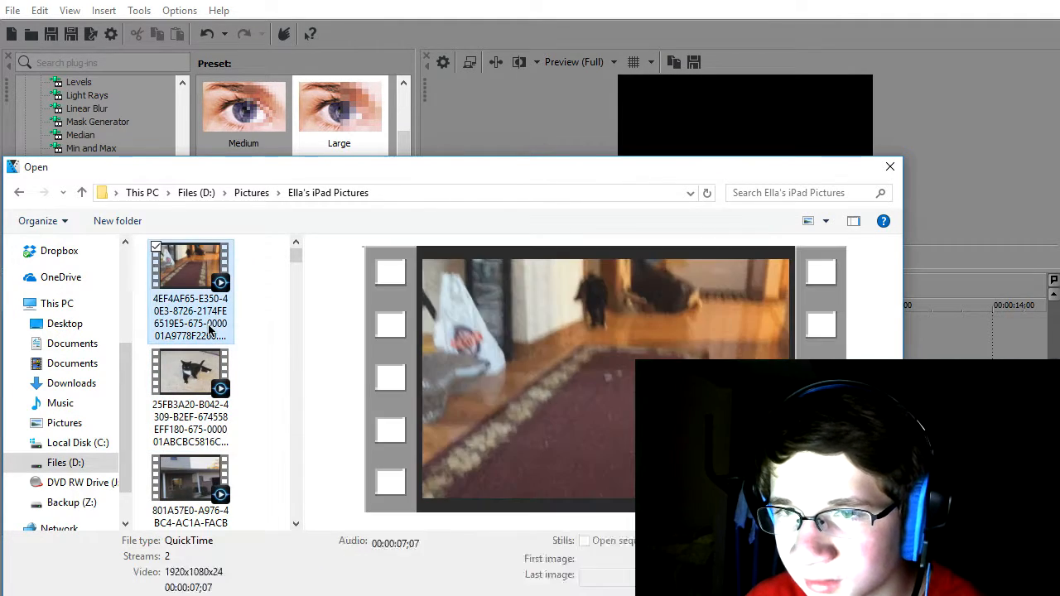
double_click(209, 329)
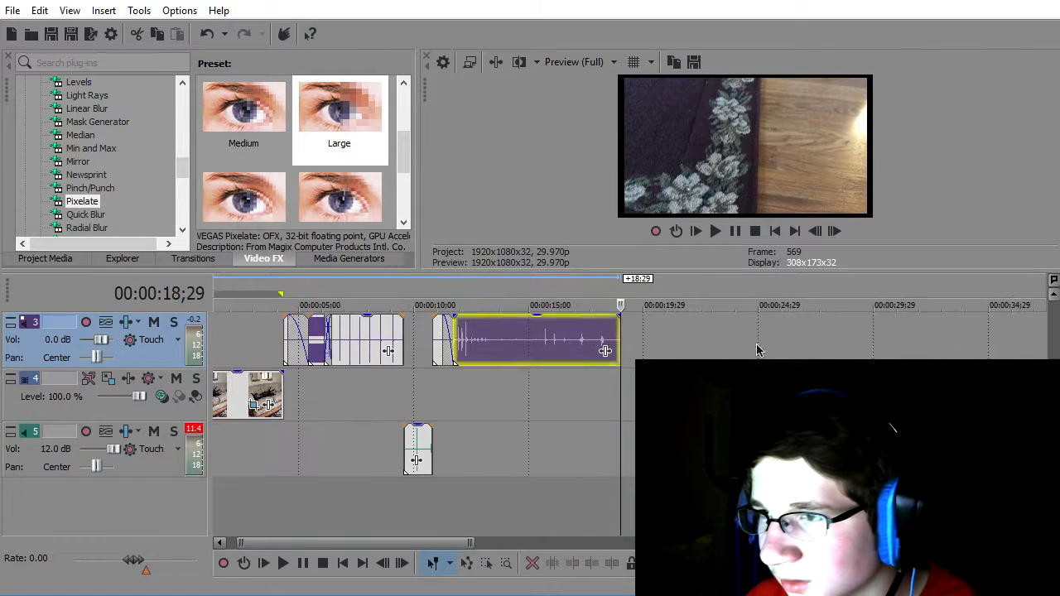
- Play the newly imported hallway clip from its beginning to examine its footage
scroll(756, 349, up, 2)
scroll(605, 351, up, 2)
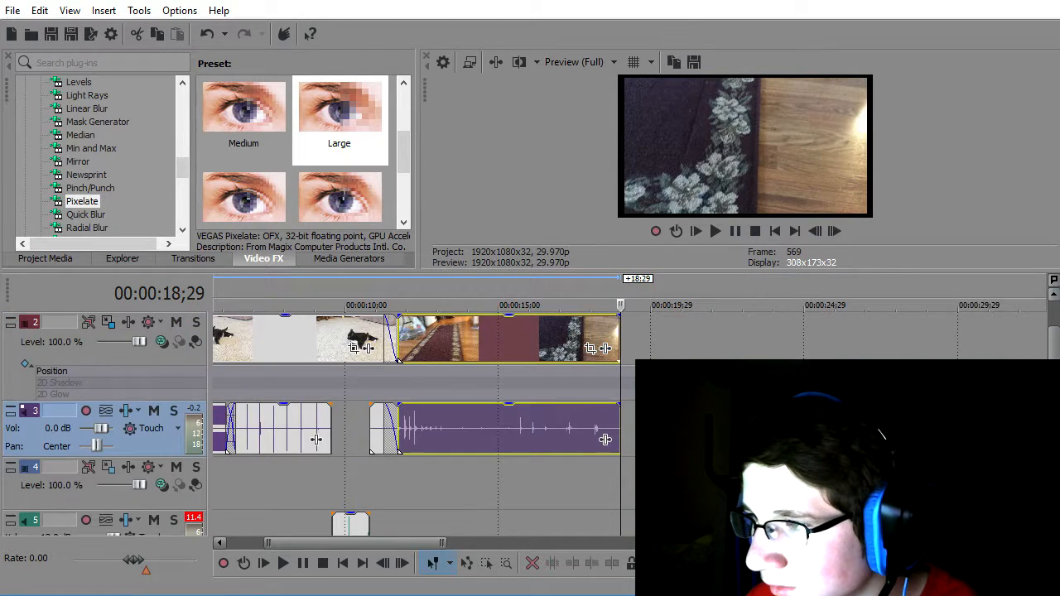
drag(436, 351, 414, 352)
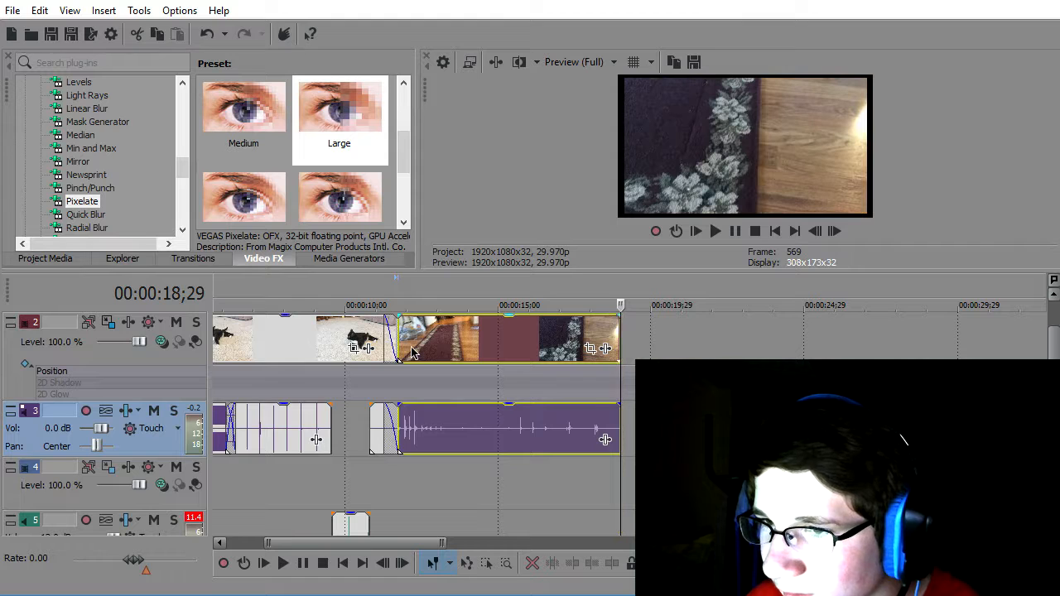
click(403, 340)
key(space)
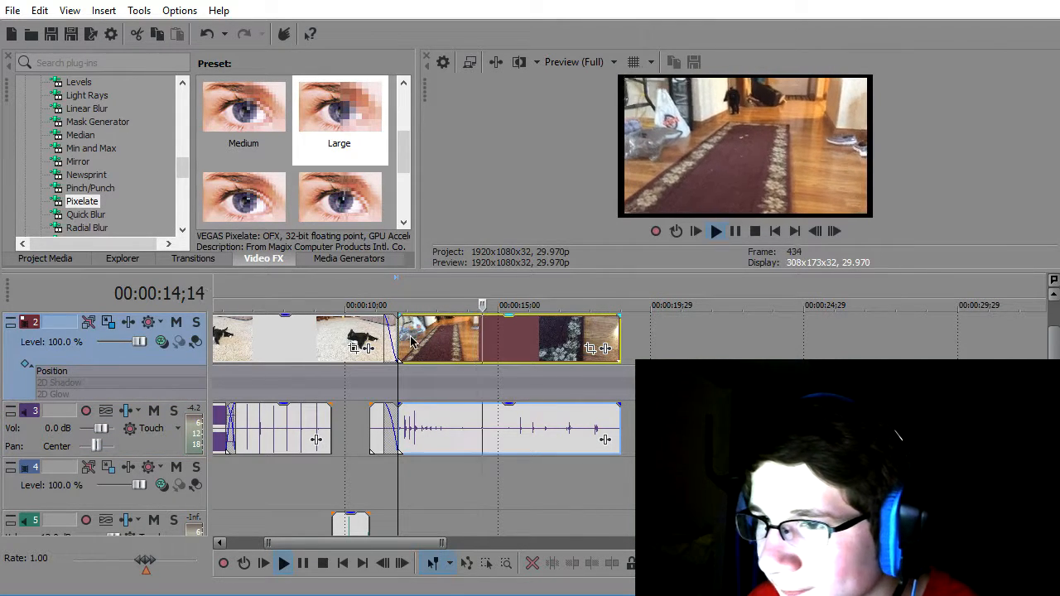
key(space)
- Split the hallway clip at 00:00:13;29 and again at 00:00:14;13 to isolate a short middle segment
click(468, 352)
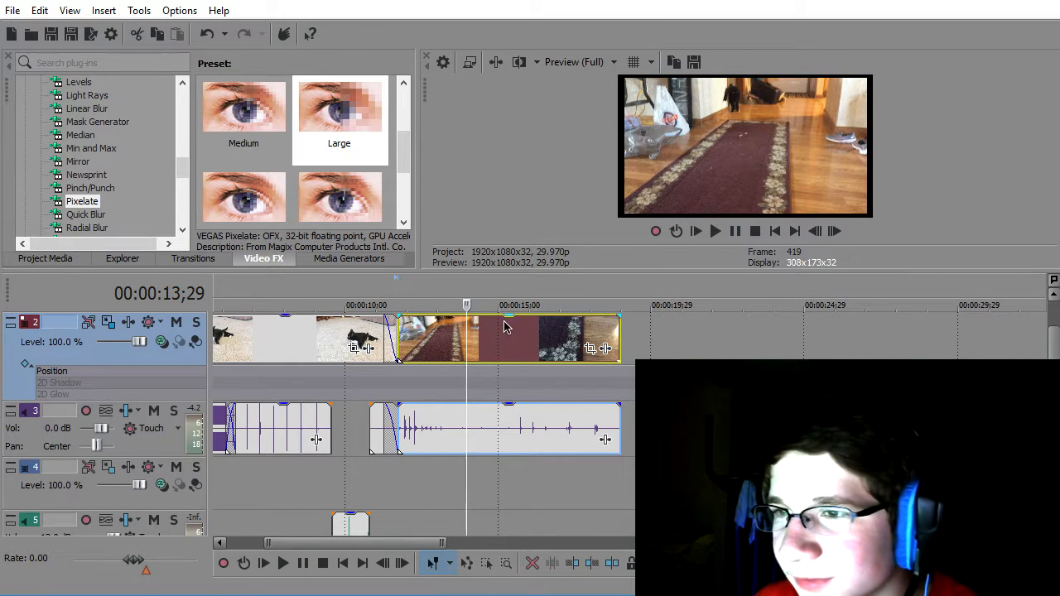
click(485, 341)
key(s)
click(480, 342)
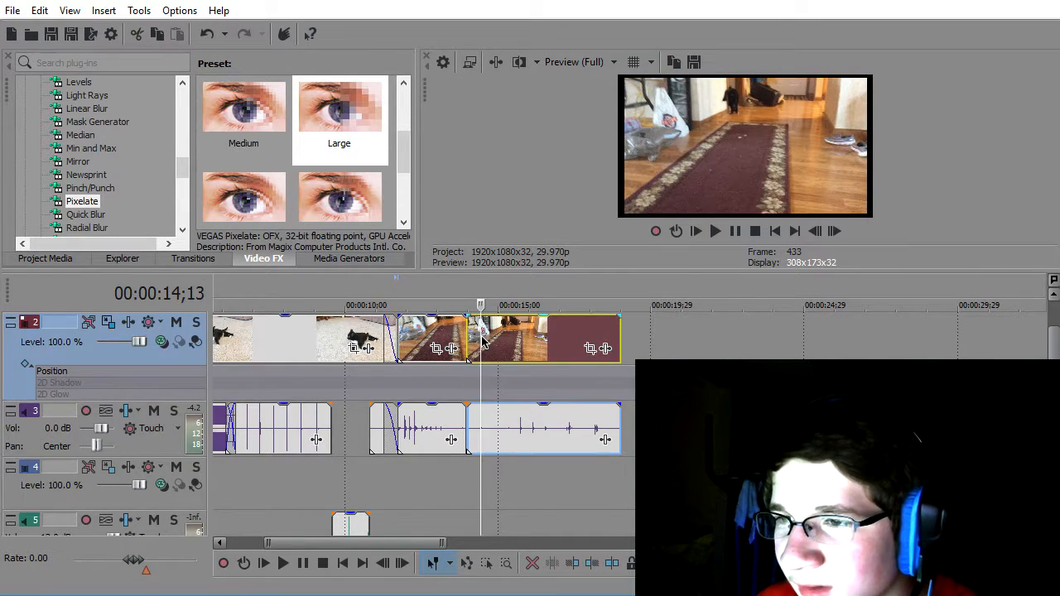
key(s)
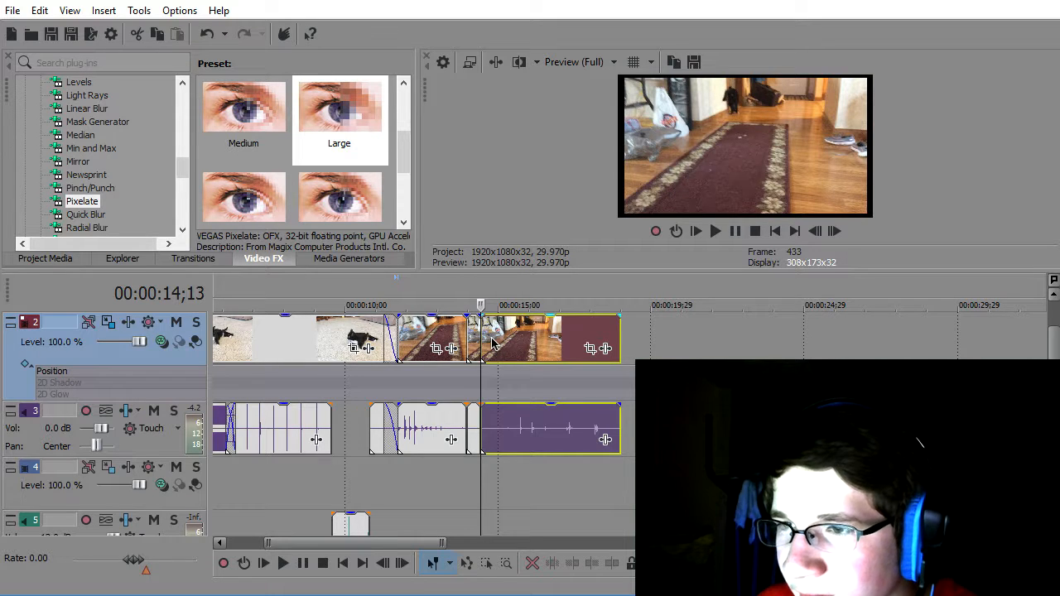
- Insert a velocity envelope on the short middle segment of the hallway clip
click(462, 335)
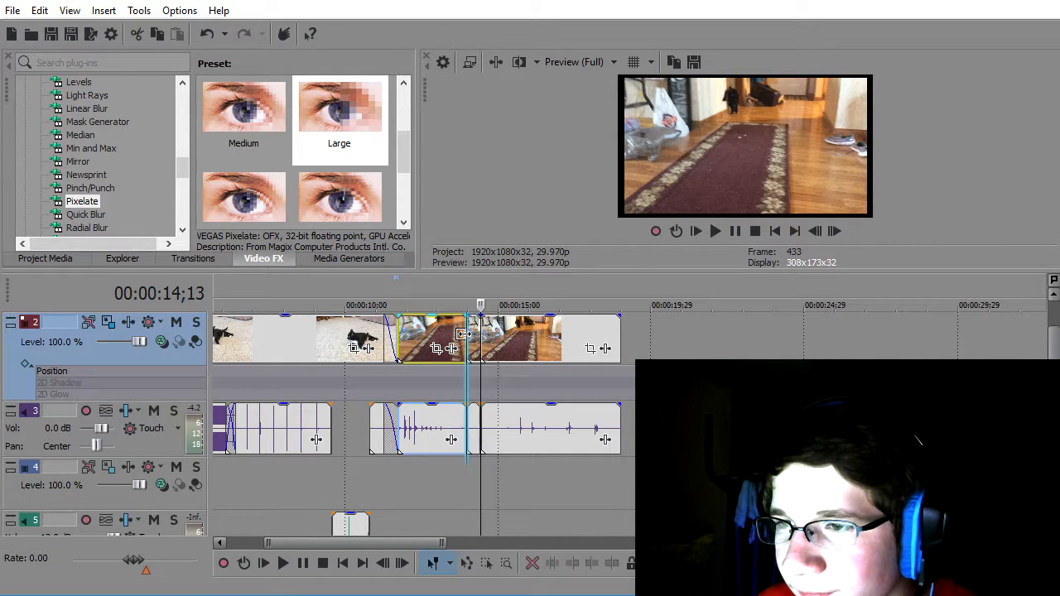
click(487, 340)
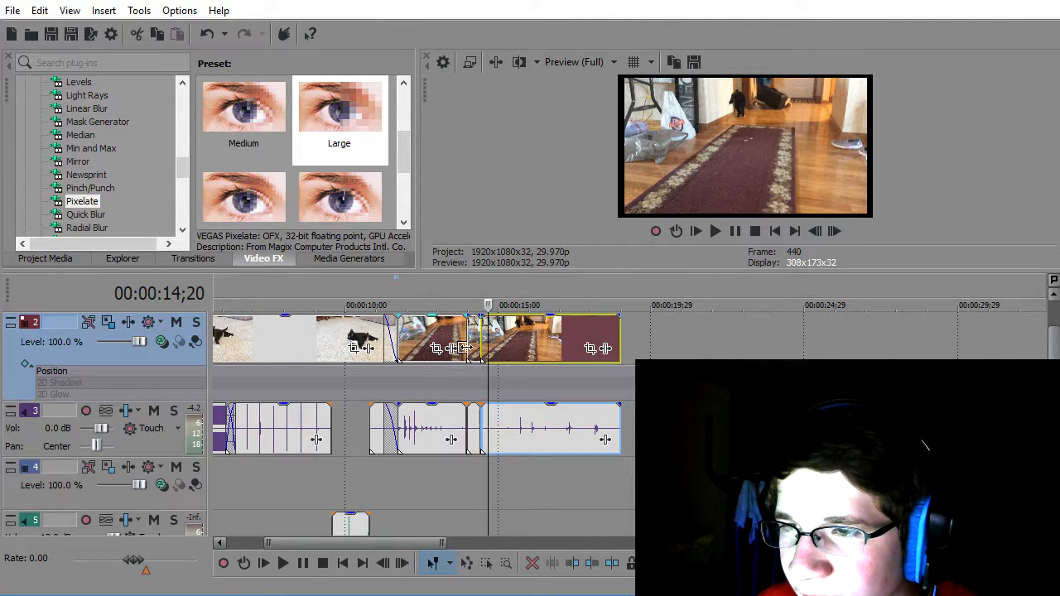
right_click(469, 329)
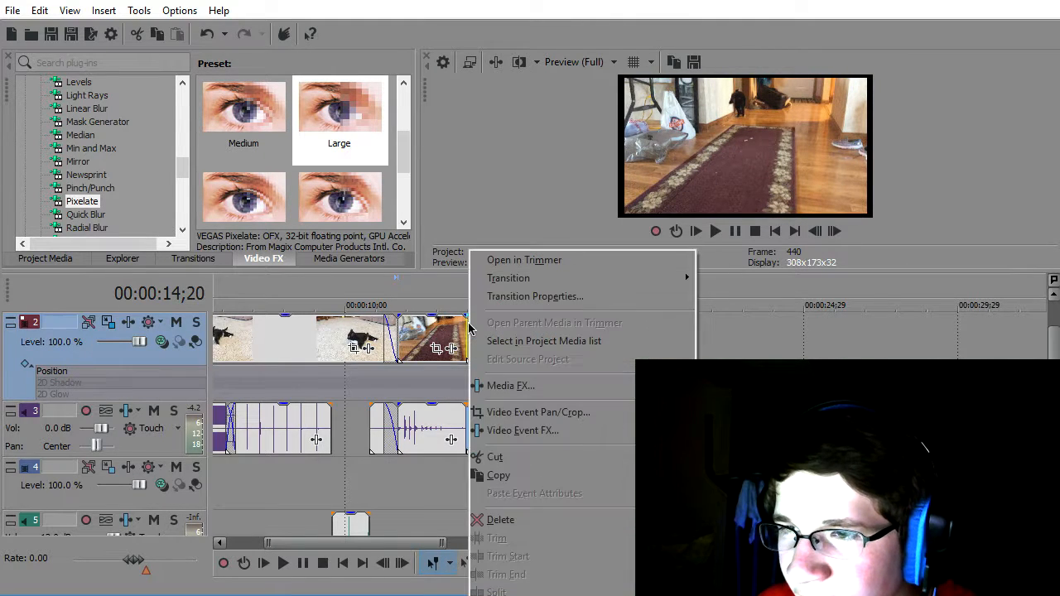
click(492, 223)
scroll(493, 346, up, 4)
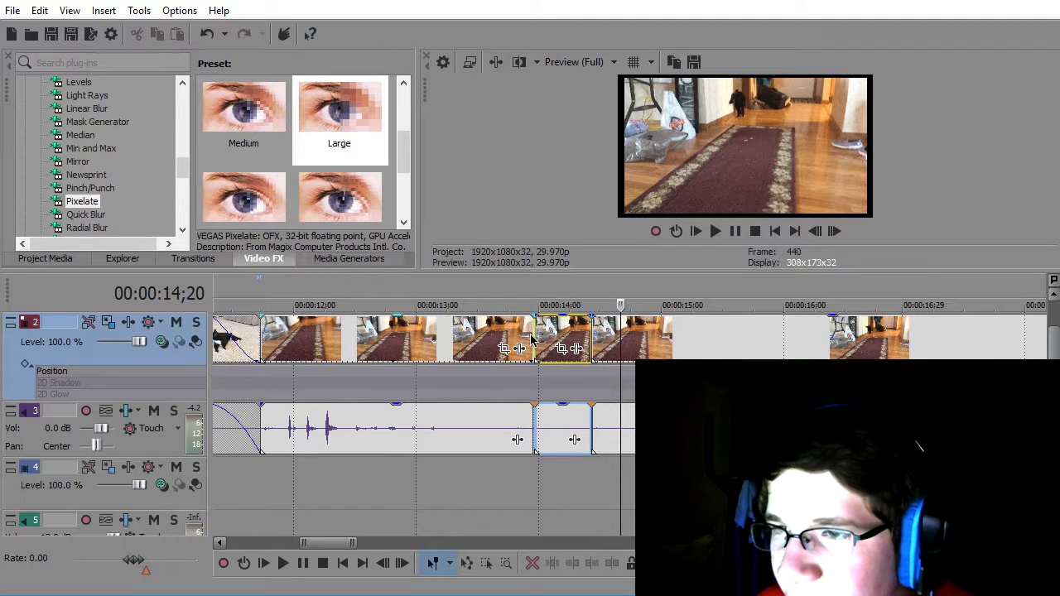
right_click(535, 331)
click(537, 327)
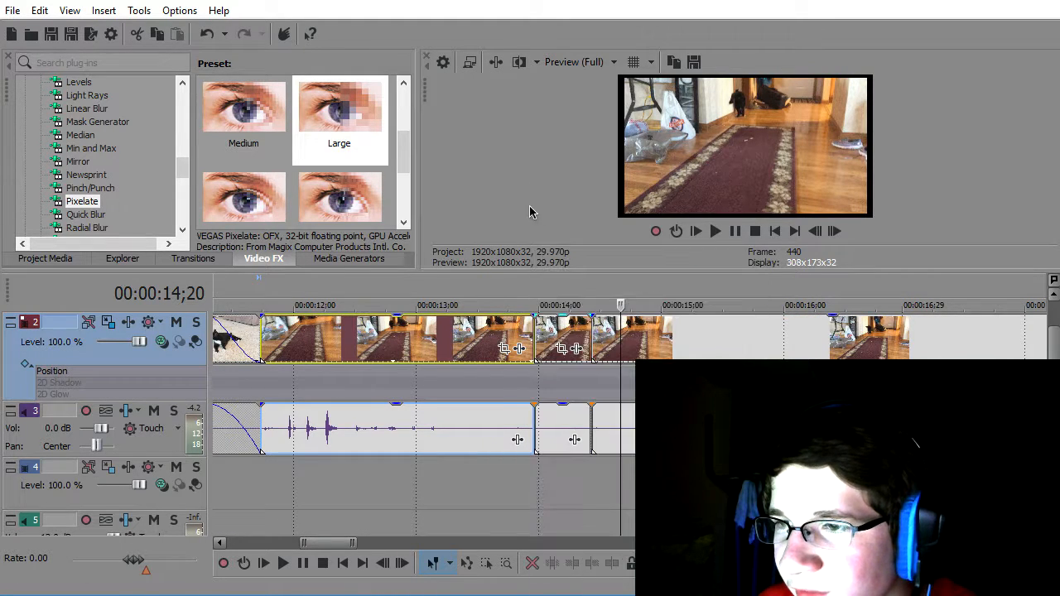
click(538, 342)
right_click(537, 337)
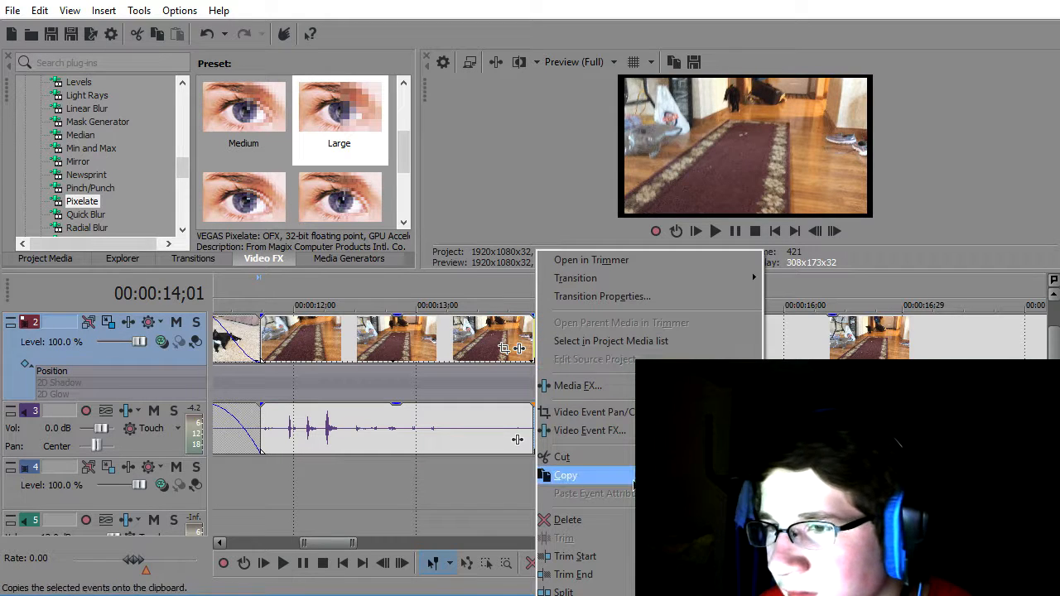
mouse_move(578, 595)
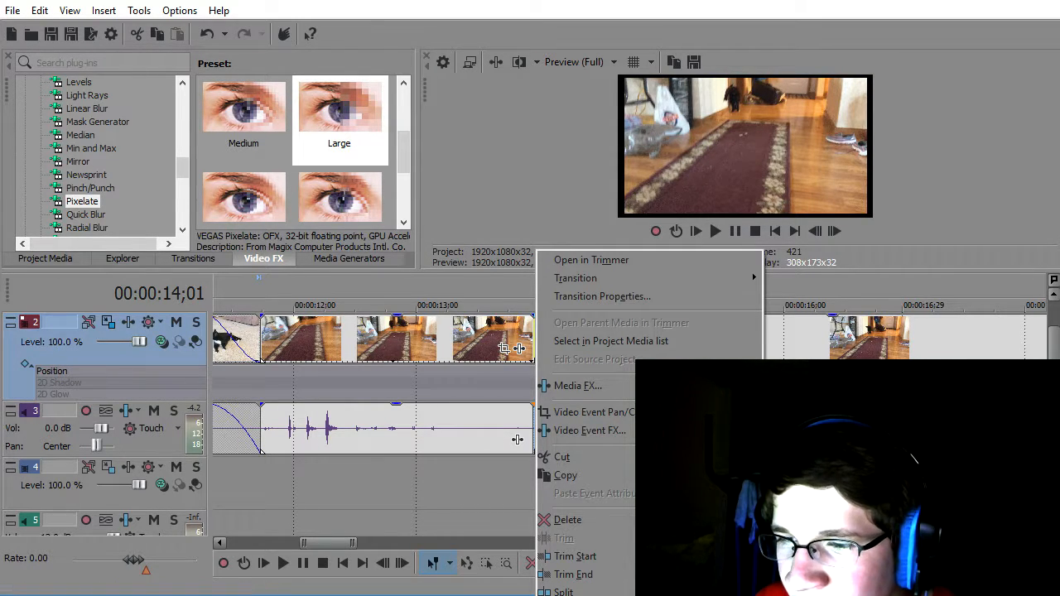
click(795, 593)
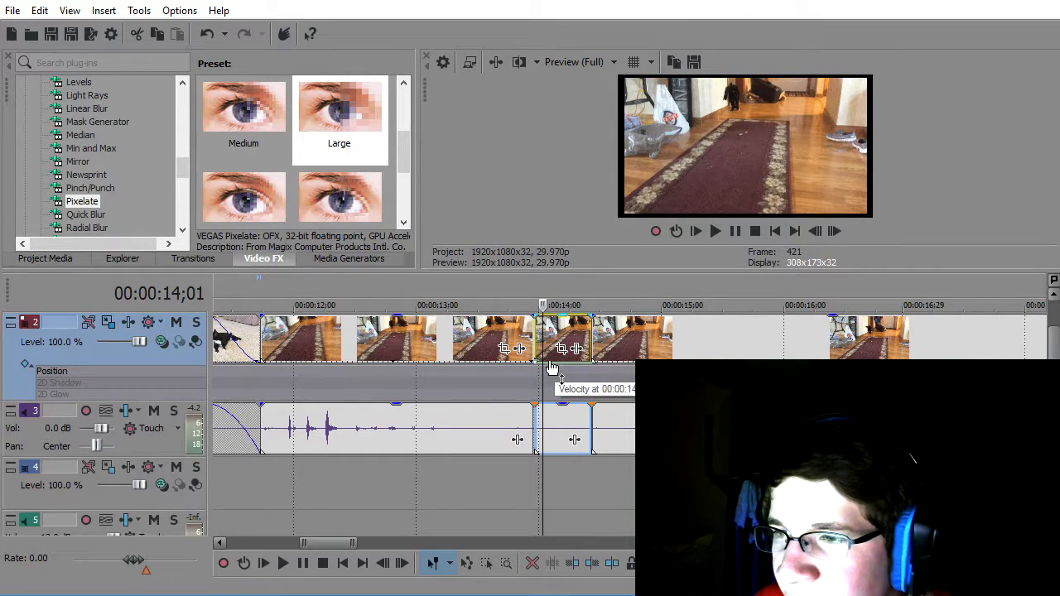
- Add a point partway along the short segment's velocity envelope and set the envelope's starting point to 0% velocity
right_click(554, 362)
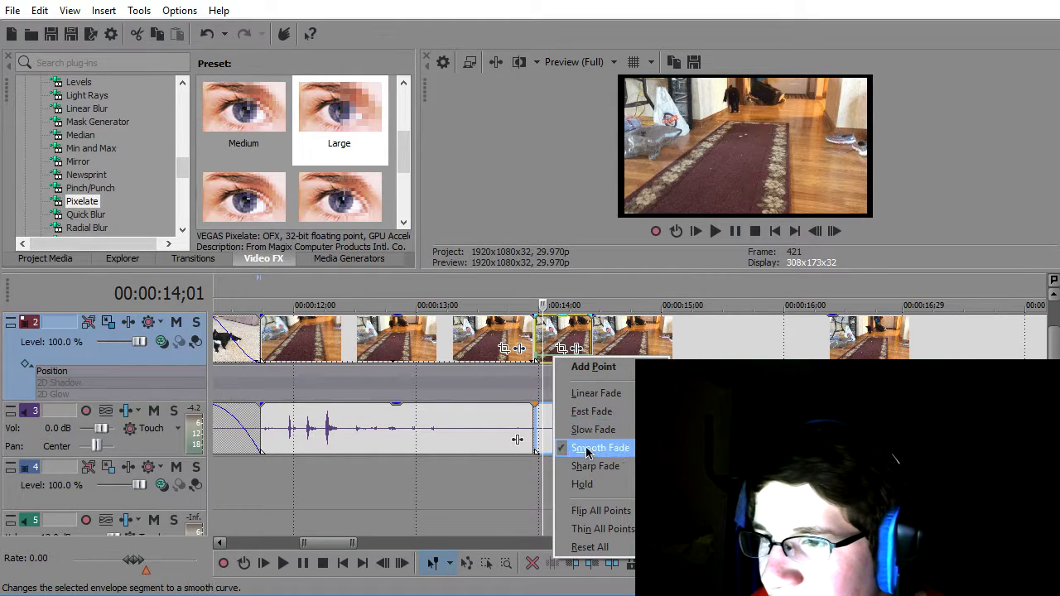
click(608, 366)
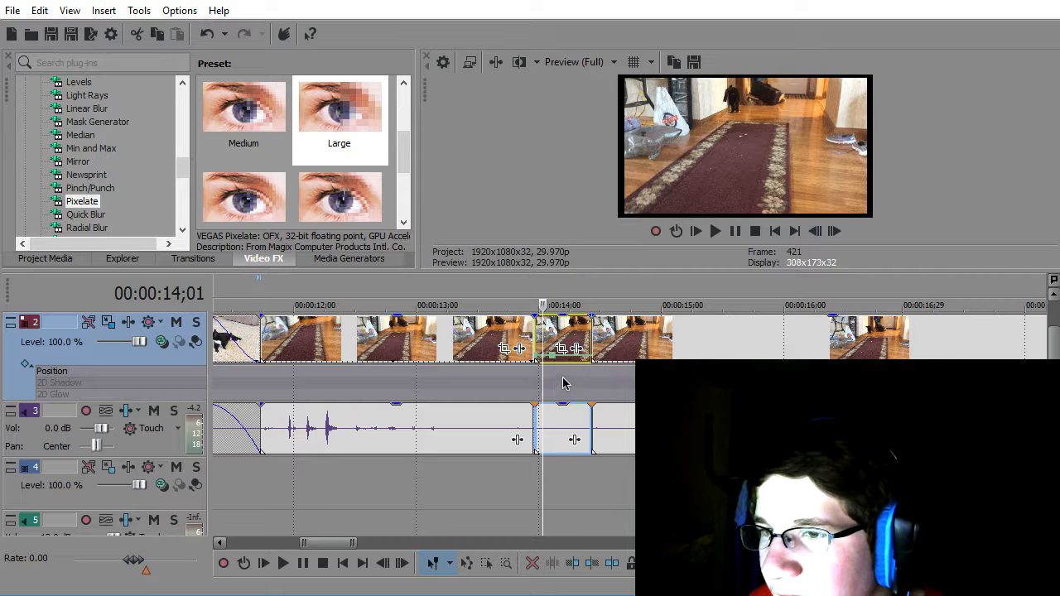
scroll(559, 374, up, 5)
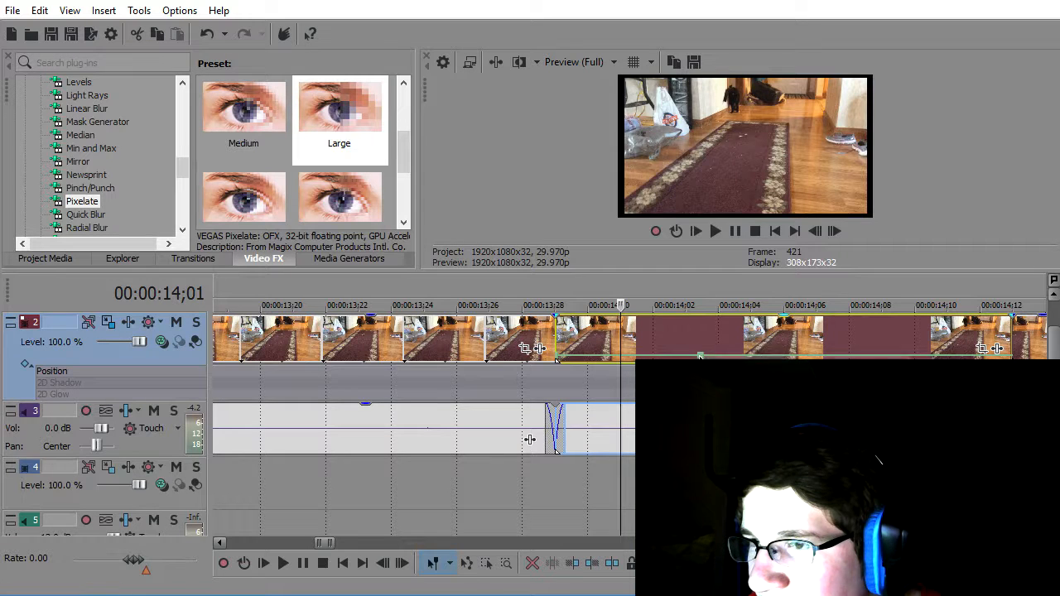
right_click(560, 357)
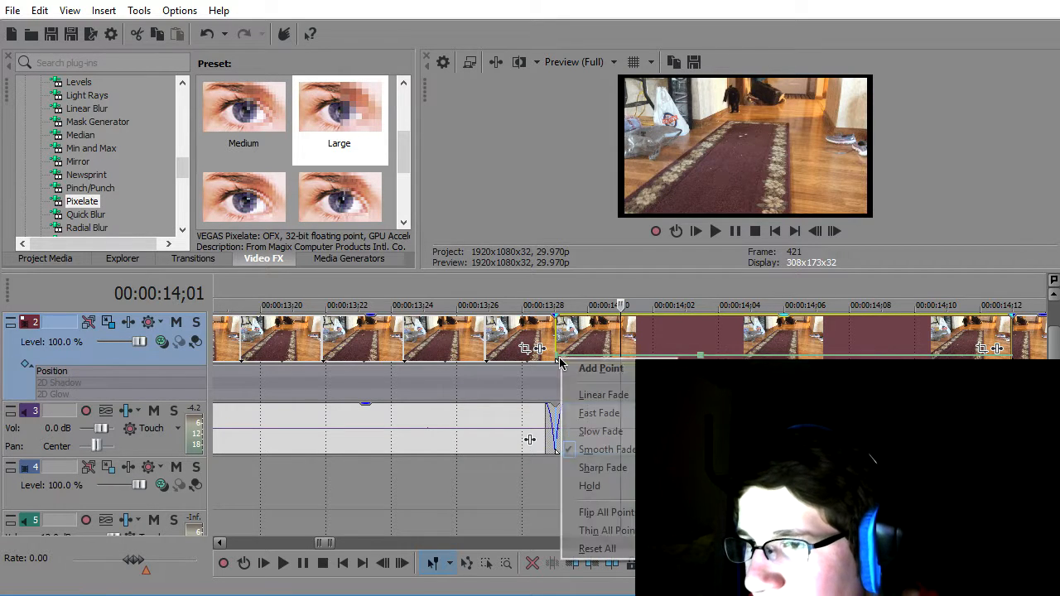
right_click(557, 356)
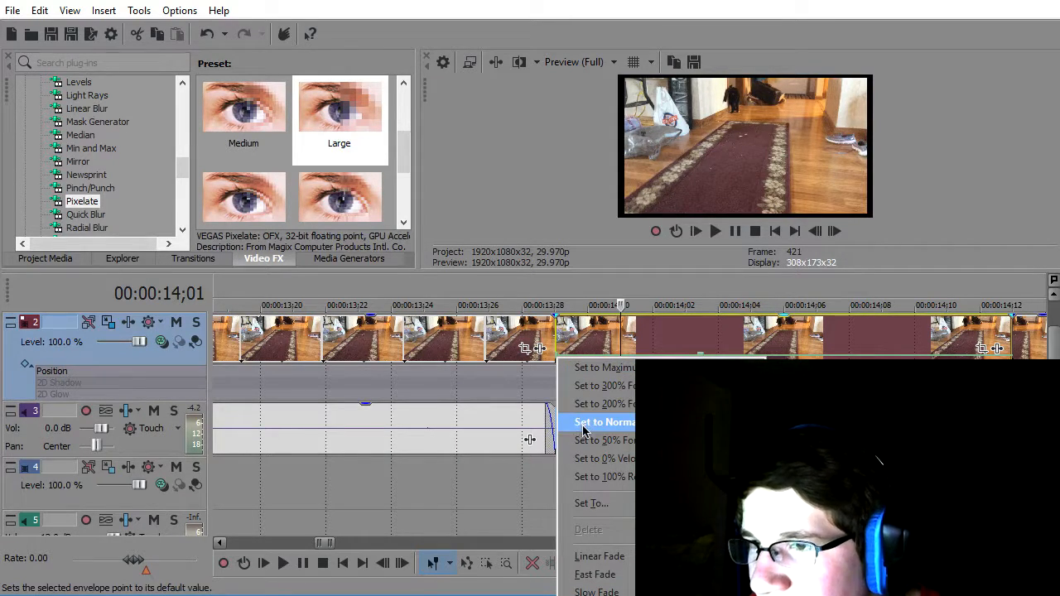
click(593, 458)
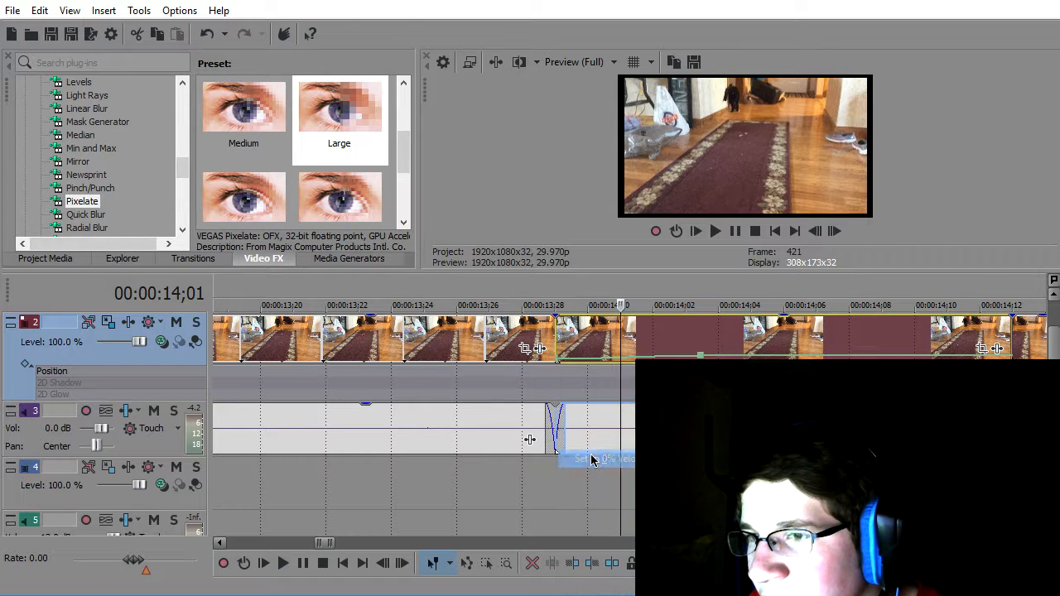
right_click(700, 356)
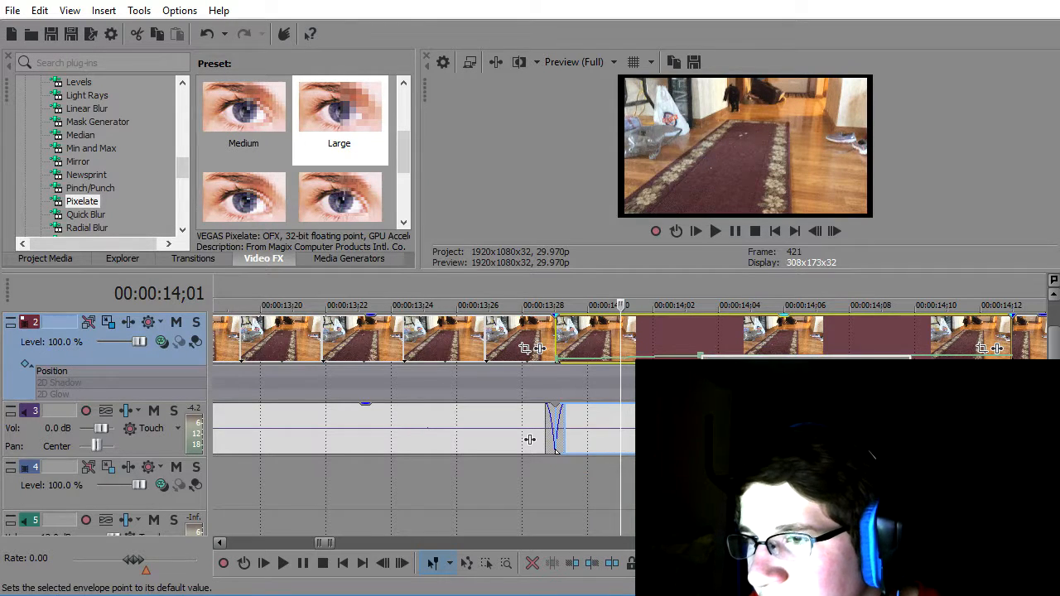
click(737, 440)
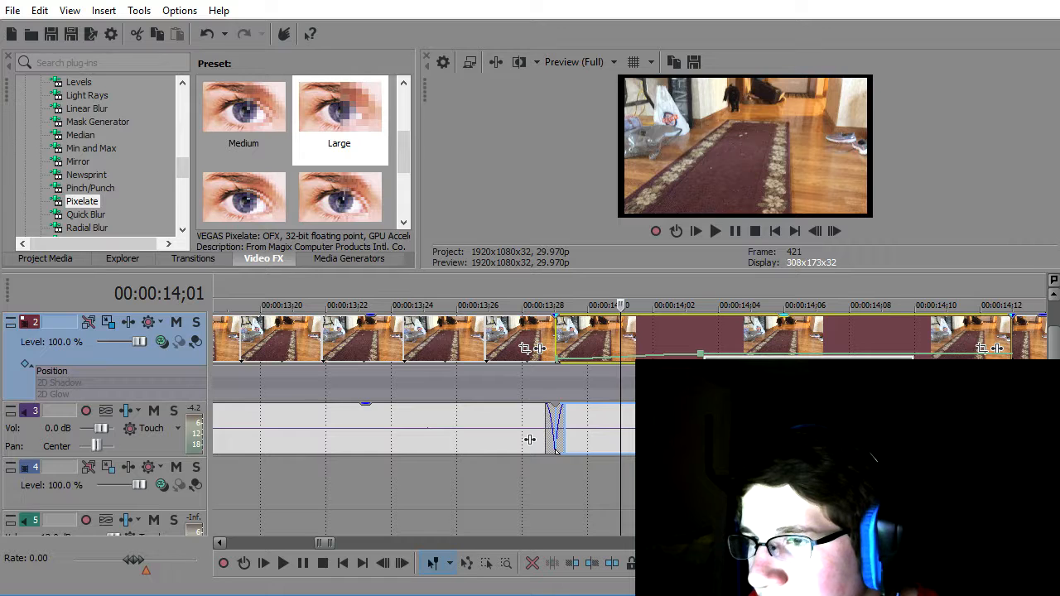
- Play the timeline from before the short segment to review the velocity change
scroll(529, 439, down, 5)
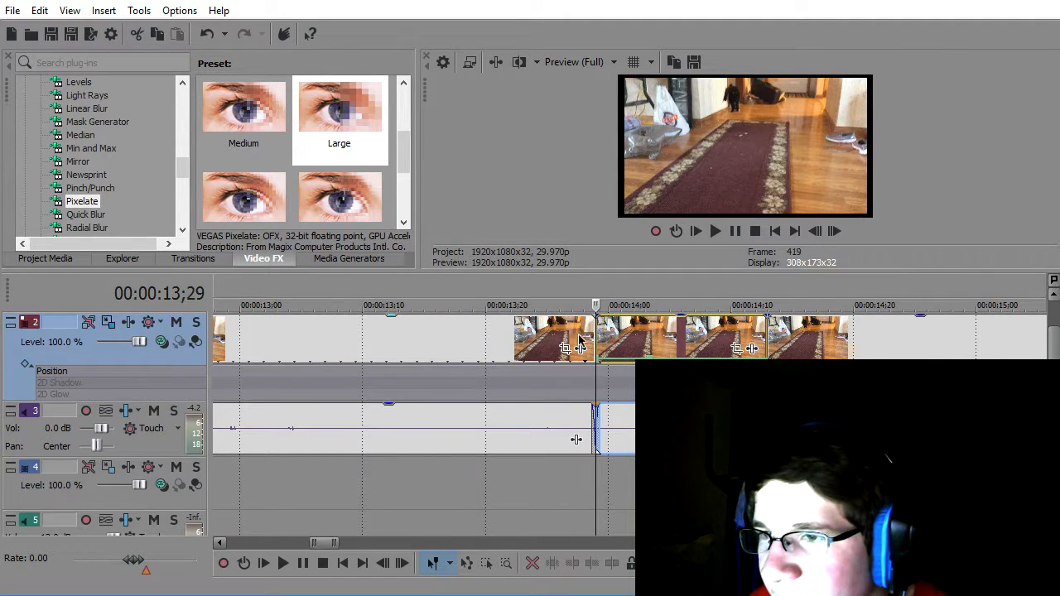
click(548, 333)
key(space)
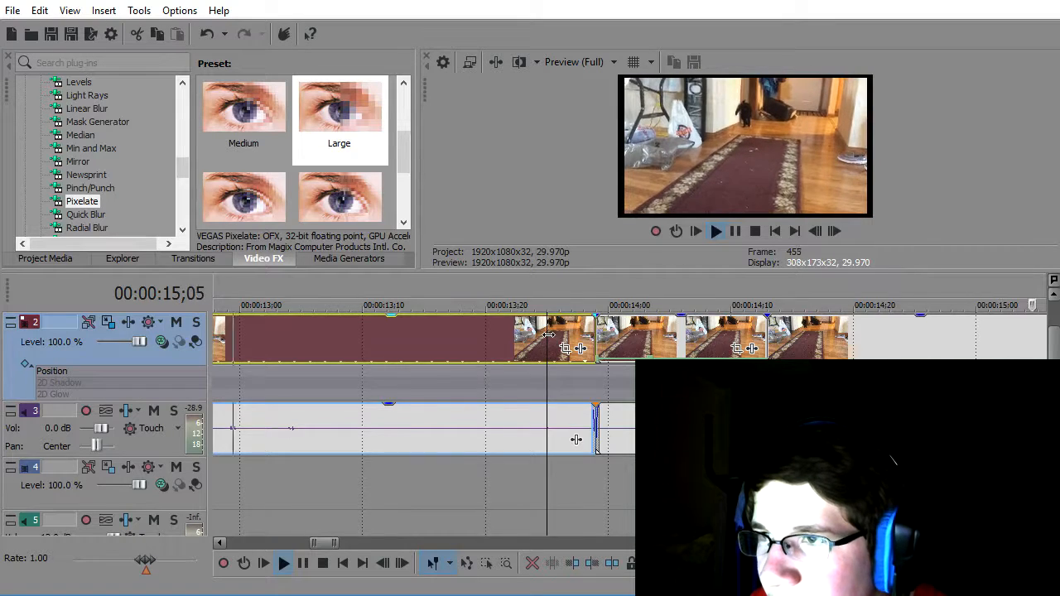
key(space)
scroll(563, 340, down, 8)
click(567, 340)
key(space)
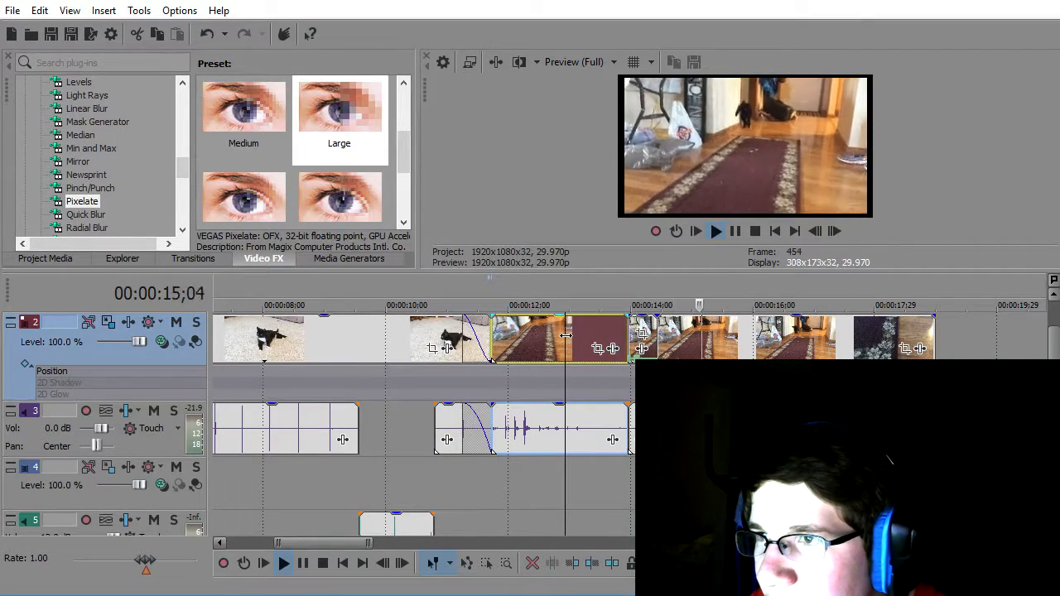
key(space)
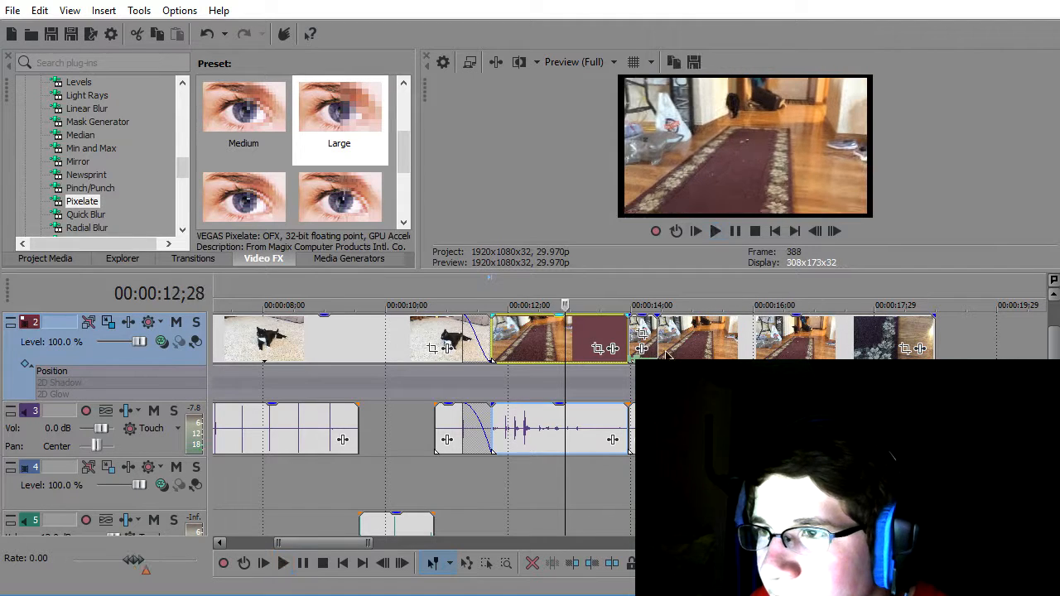
click(930, 329)
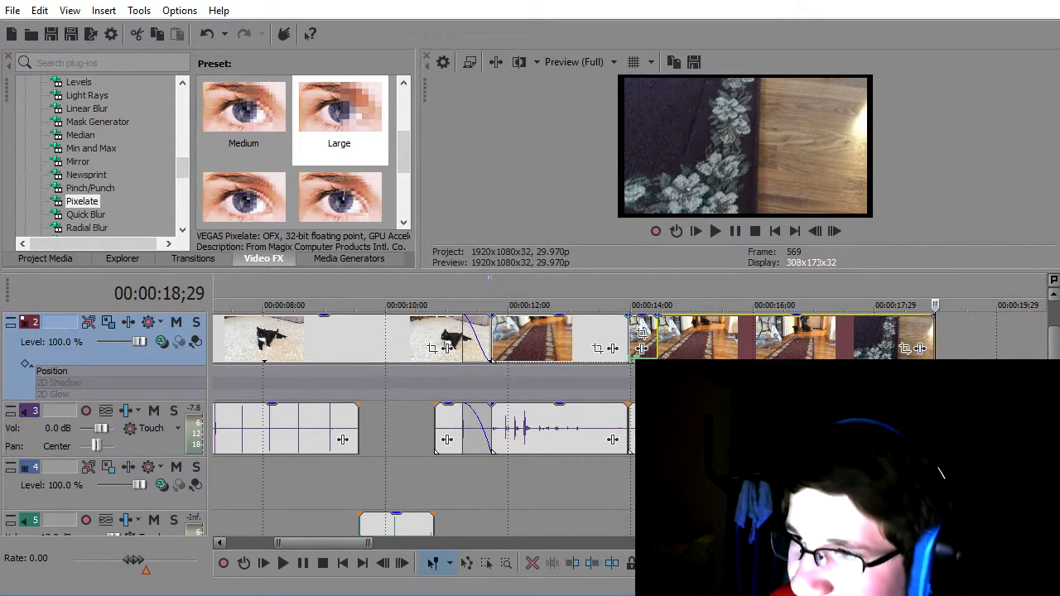
scroll(919, 349, up, 10)
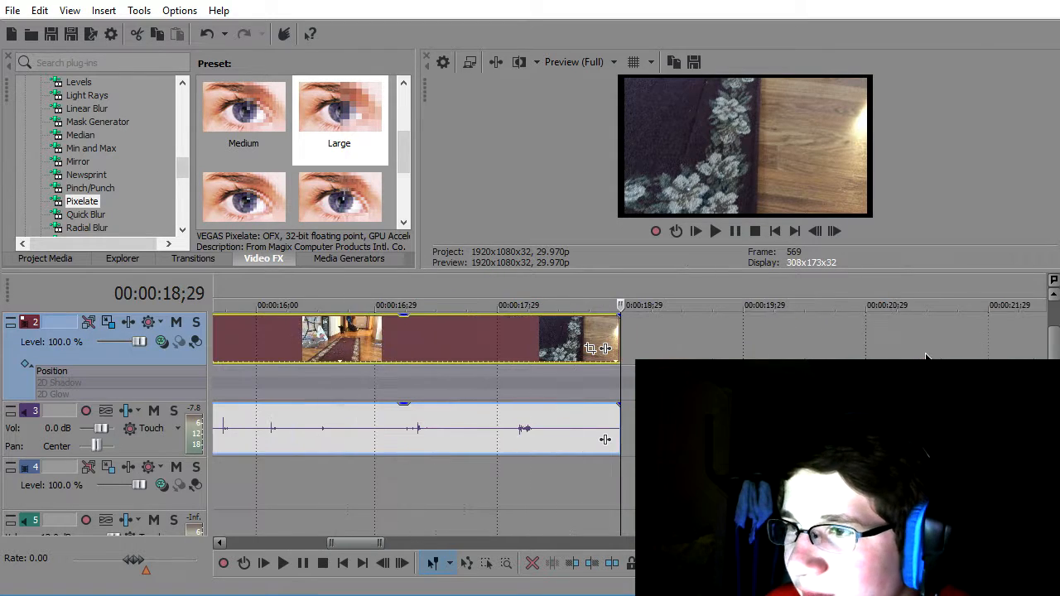
click(32, 34)
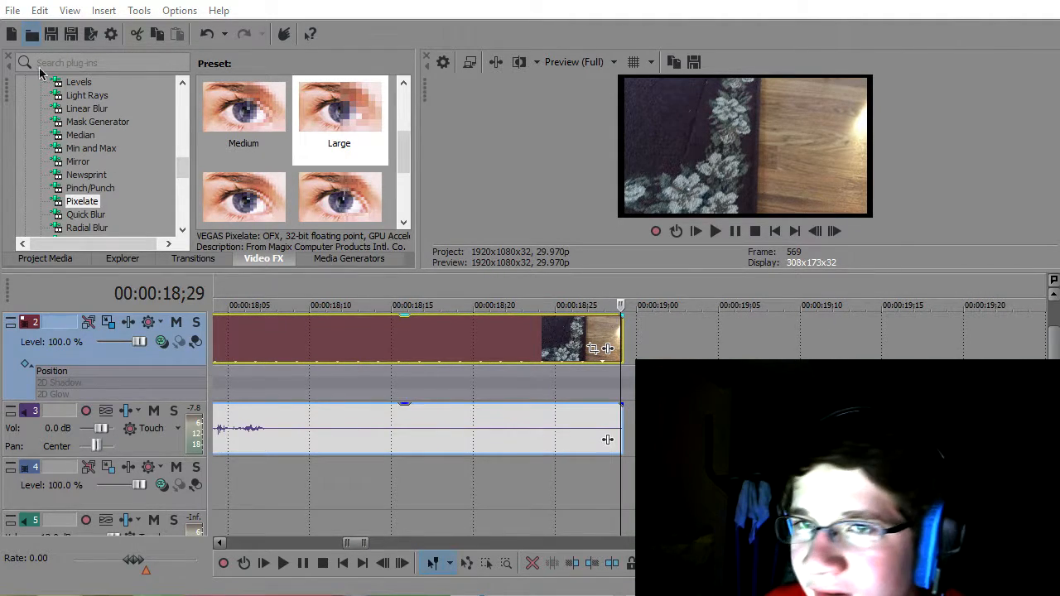
scroll(186, 464, down, 1)
scroll(186, 464, down, 5)
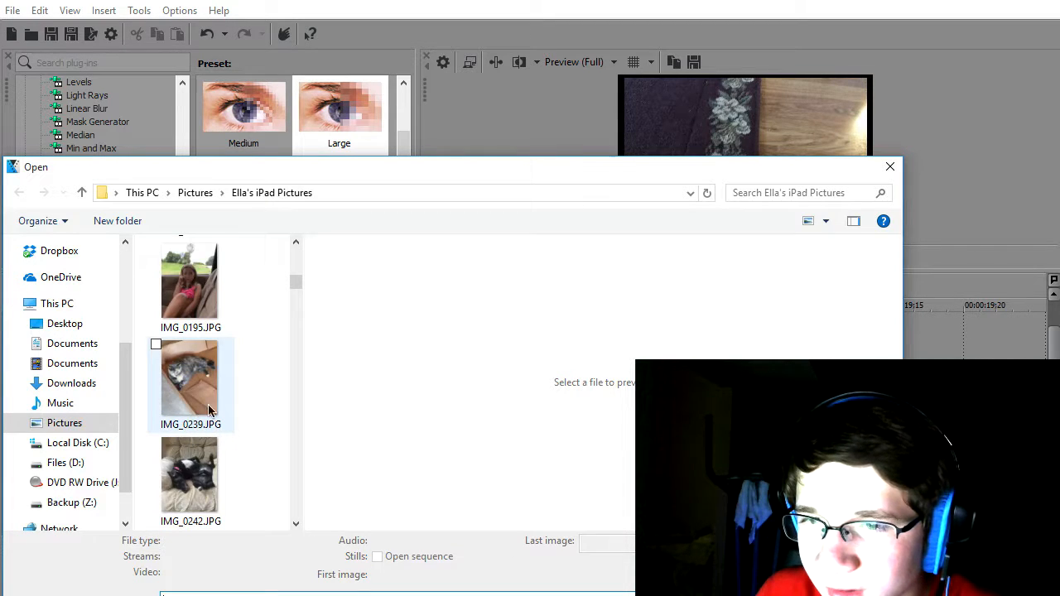
scroll(207, 404, down, 2)
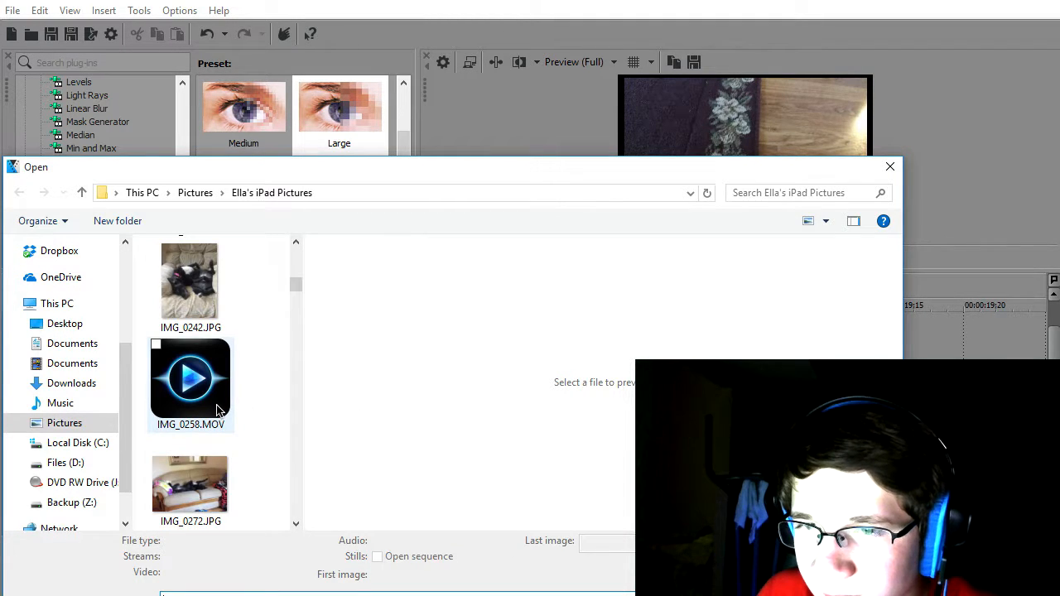
double_click(208, 404)
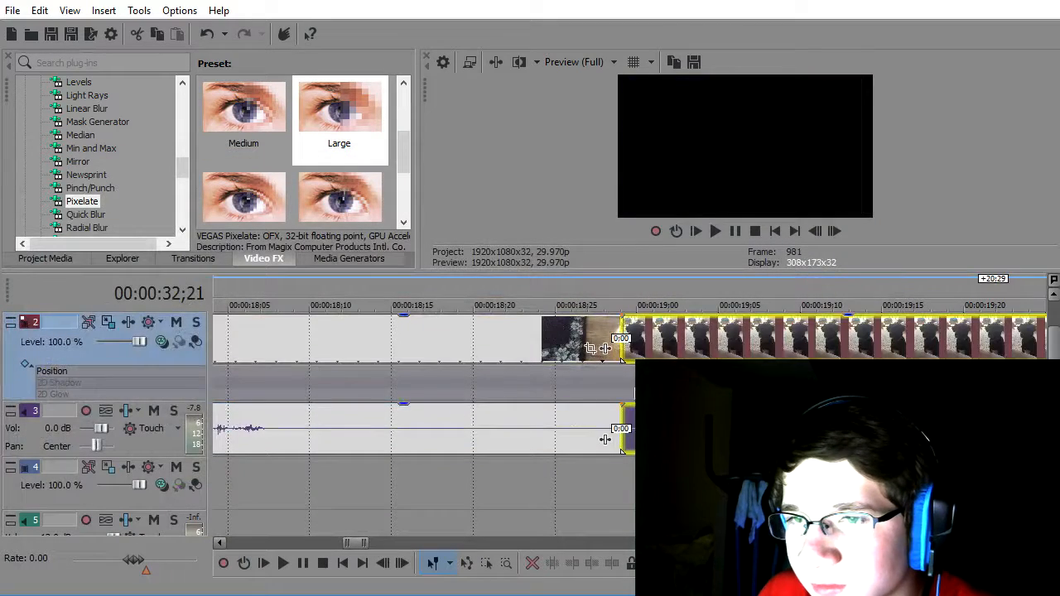
- Play through the start of the new dog clip and place the cursor at 00:00:21;04
click(621, 323)
key(space)
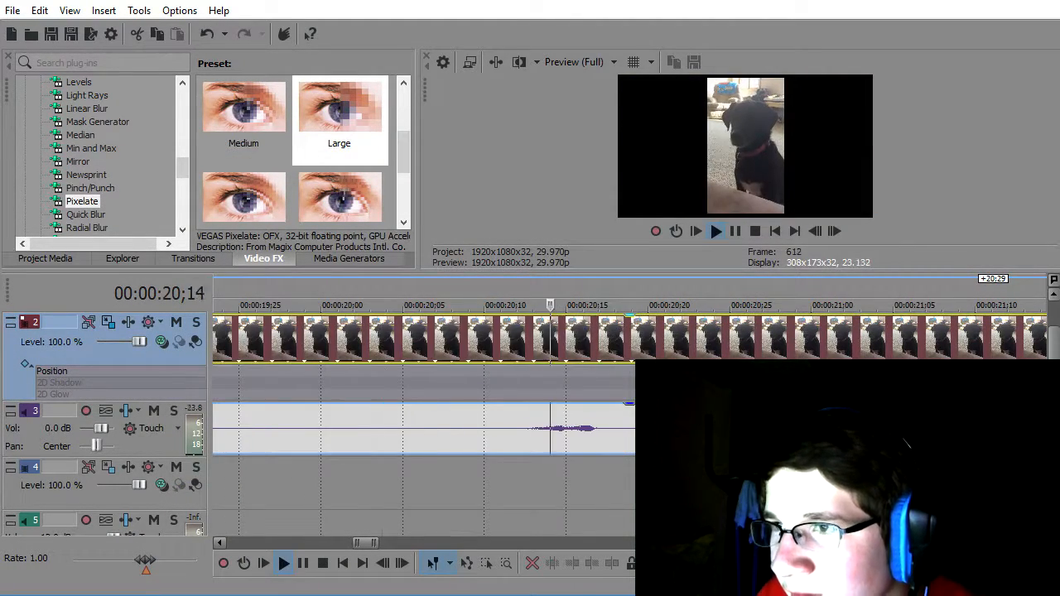
key(space)
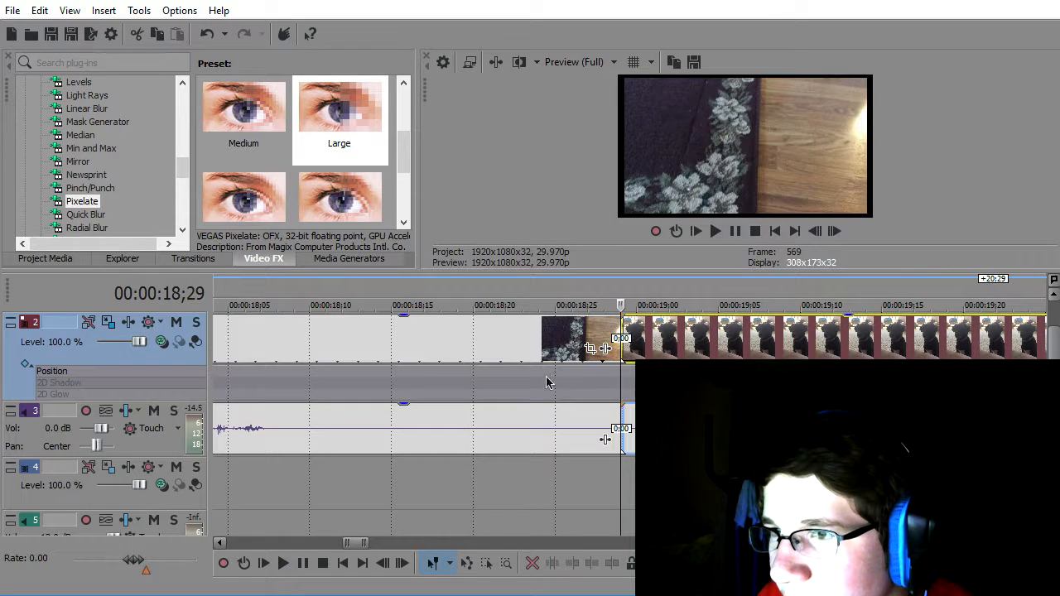
scroll(547, 382, down, 3)
click(795, 338)
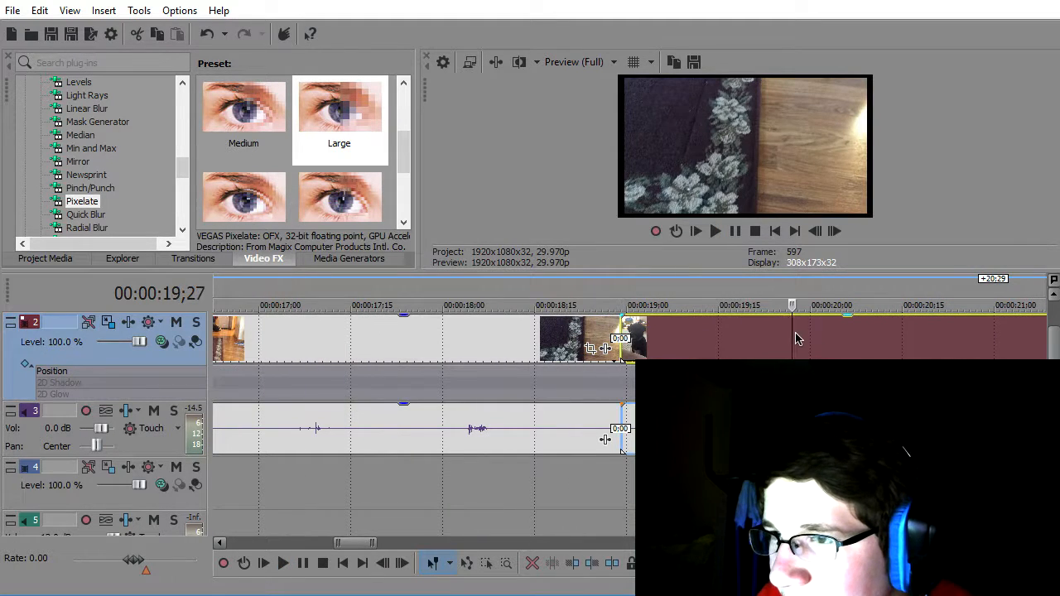
click(886, 338)
key(space)
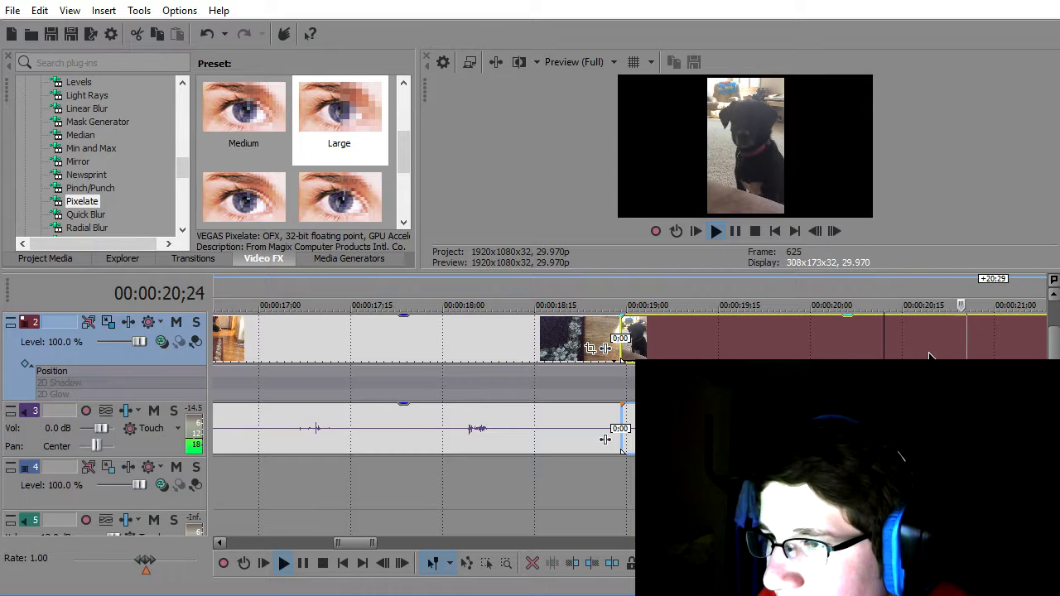
key(space)
click(1025, 429)
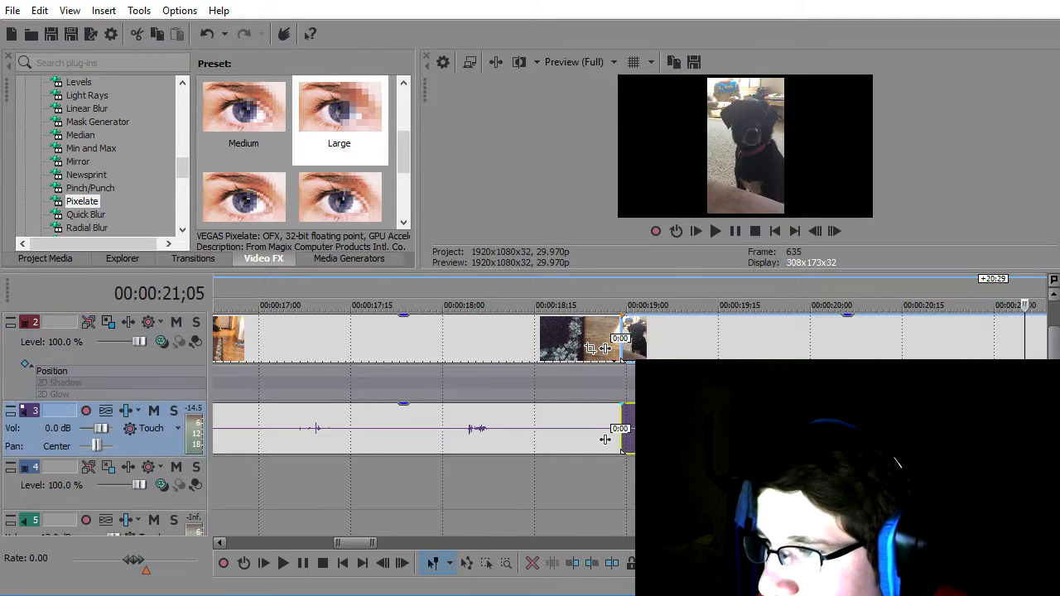
key(Left)
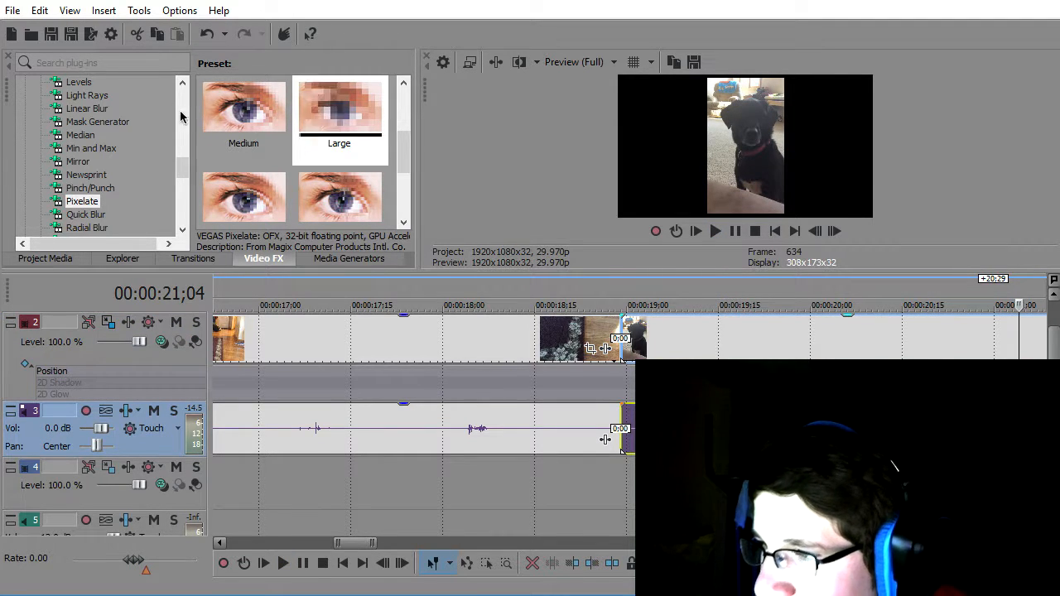
- Switch to the YouTube page in the browser and search for "dog bark"
click(31, 34)
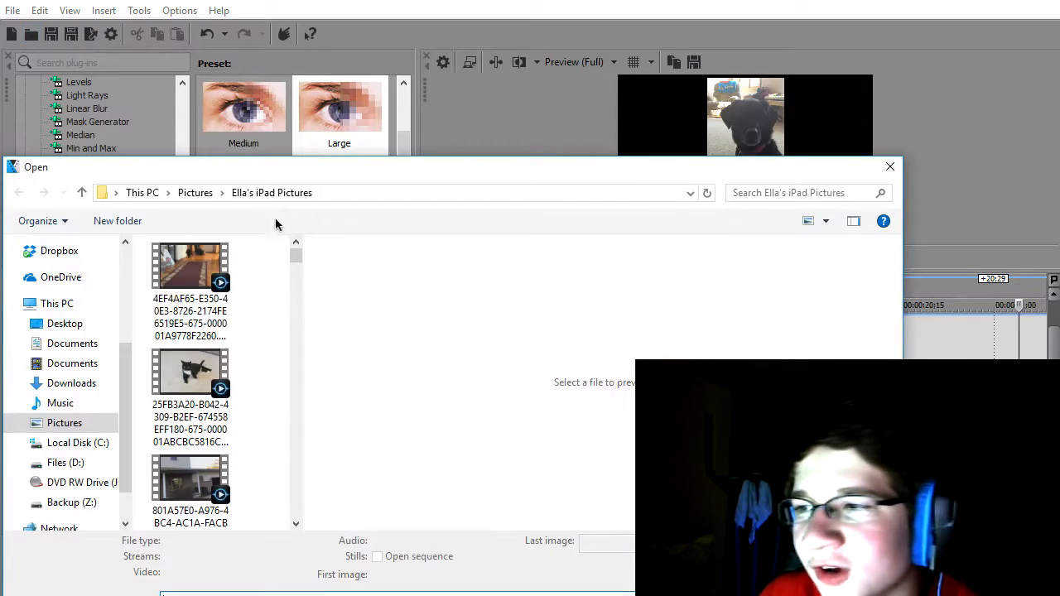
key(Escape)
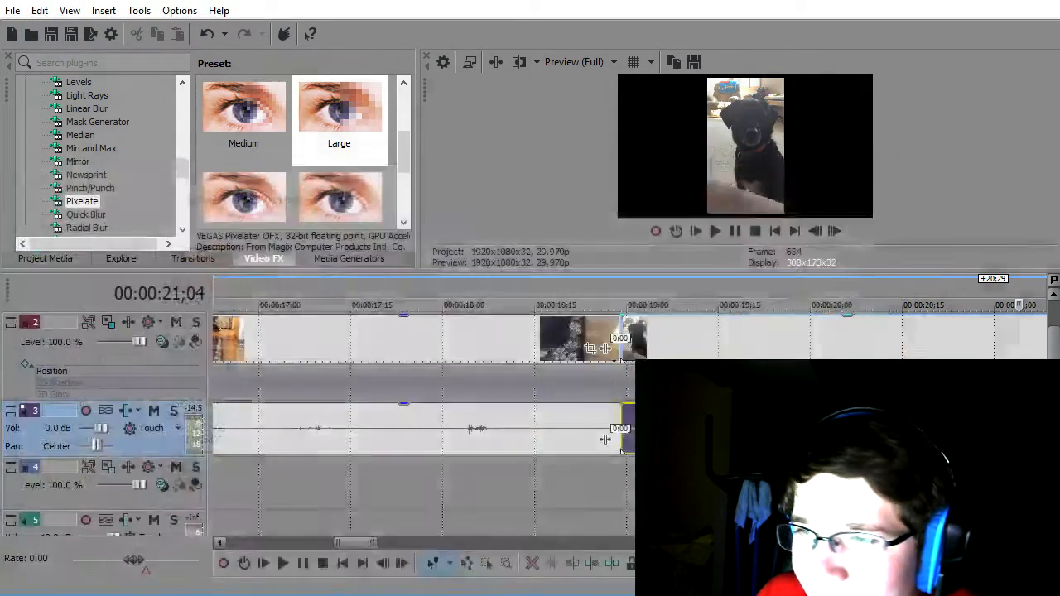
key(alt+Tab)
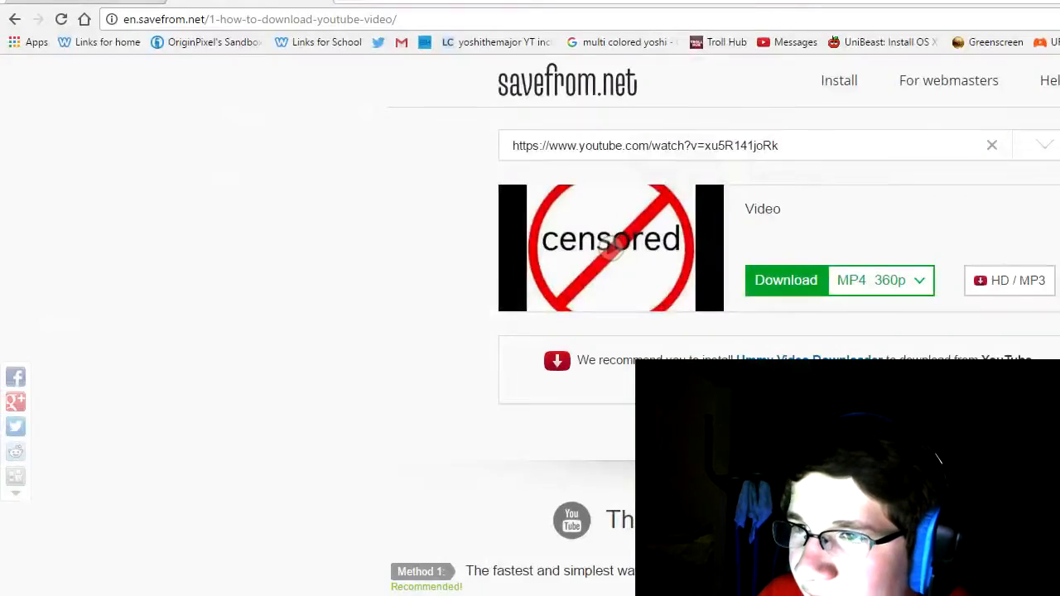
click(107, 2)
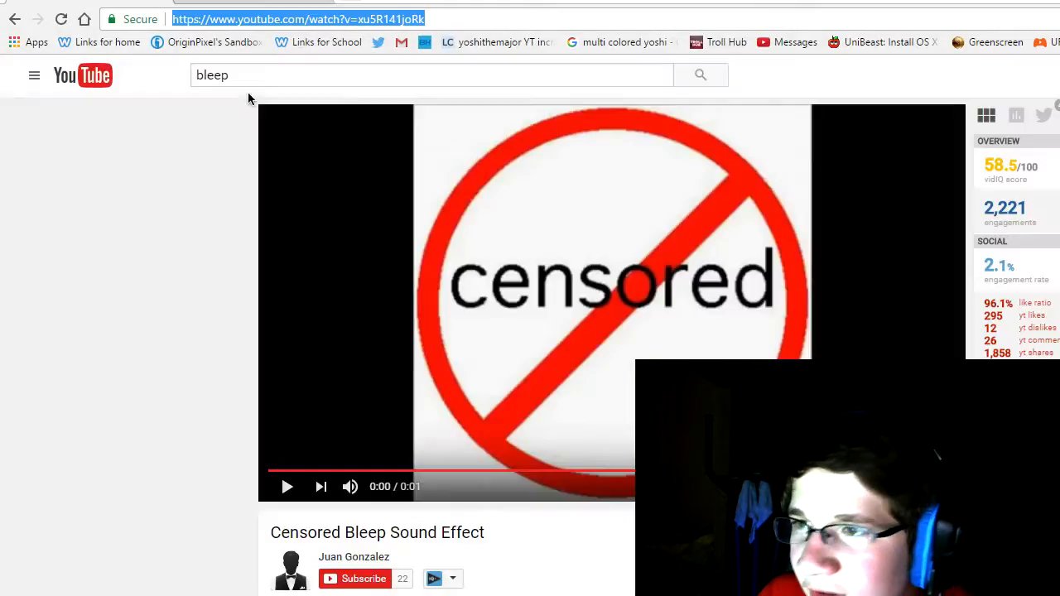
click(365, 79)
key(ctrl+a)
text(dog bark)
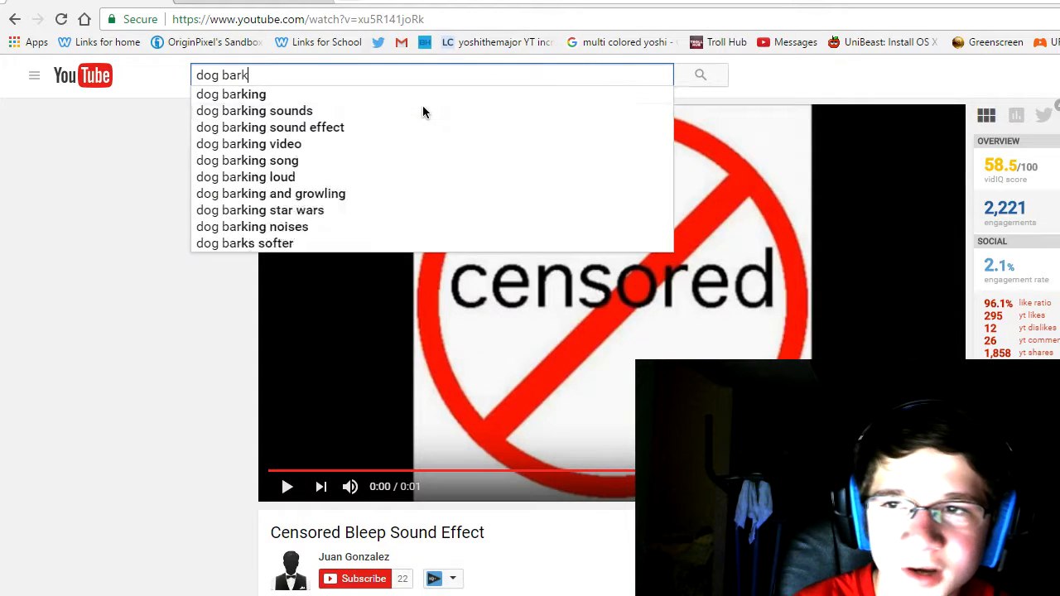
key(Return)
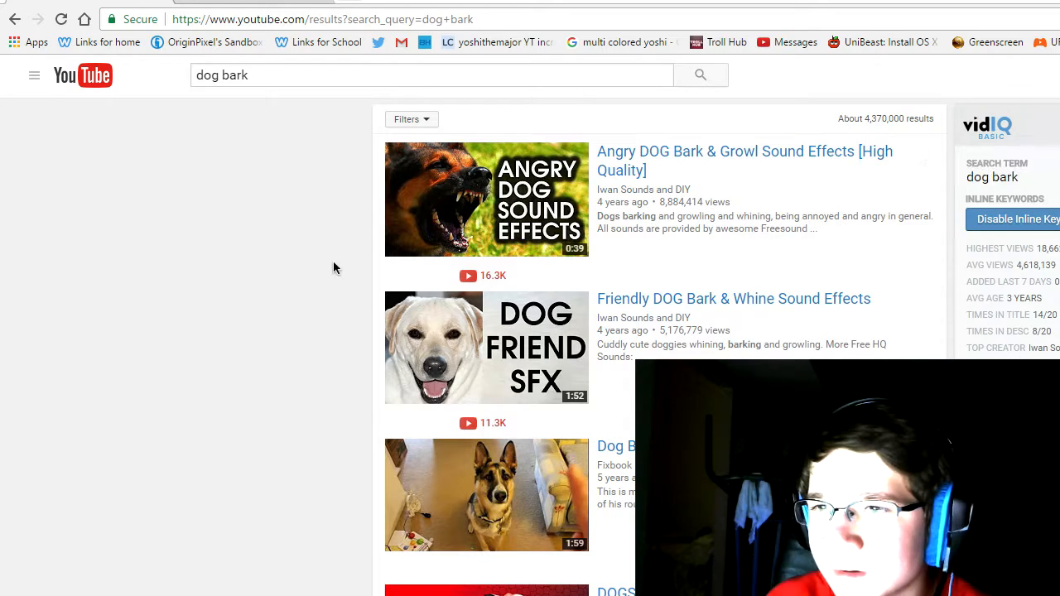
- Refine the search to "dog bark sound effect", open the Single Dog Bark Sound Effect video and cancel its autoplay of the following video
click(418, 77)
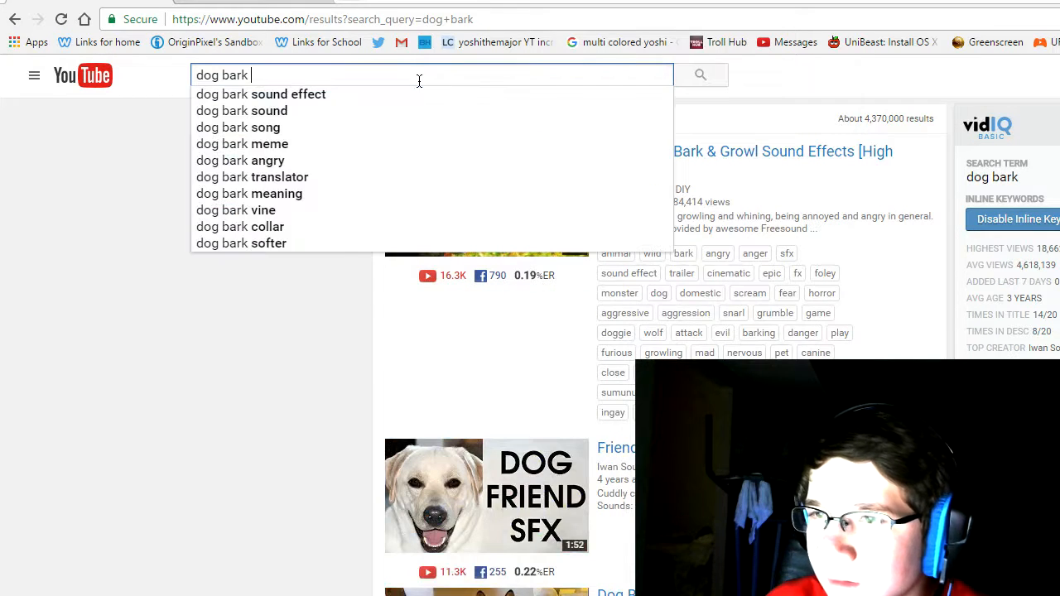
text(sound effect)
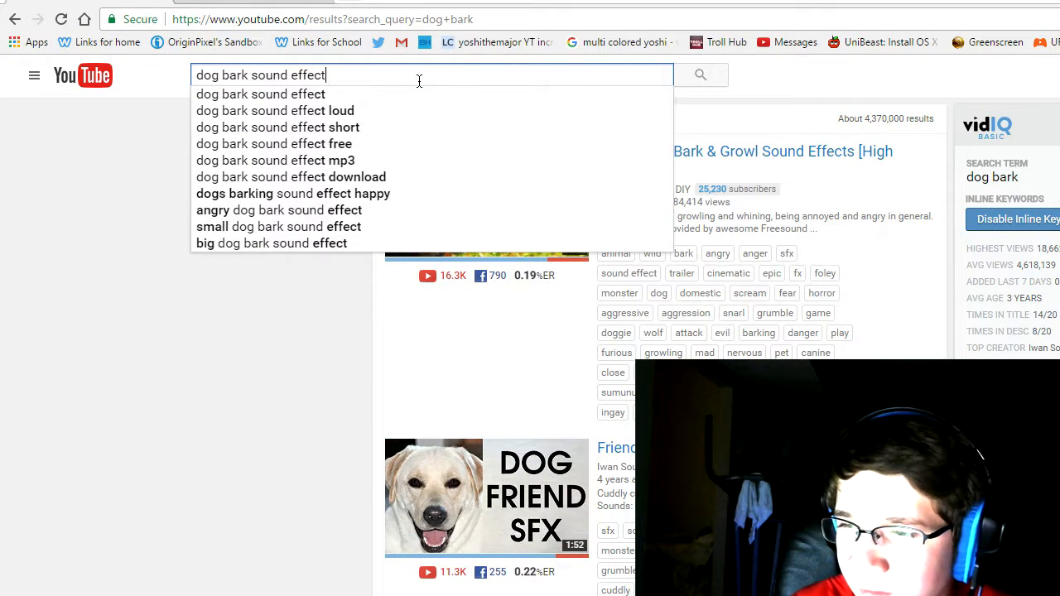
key(Return)
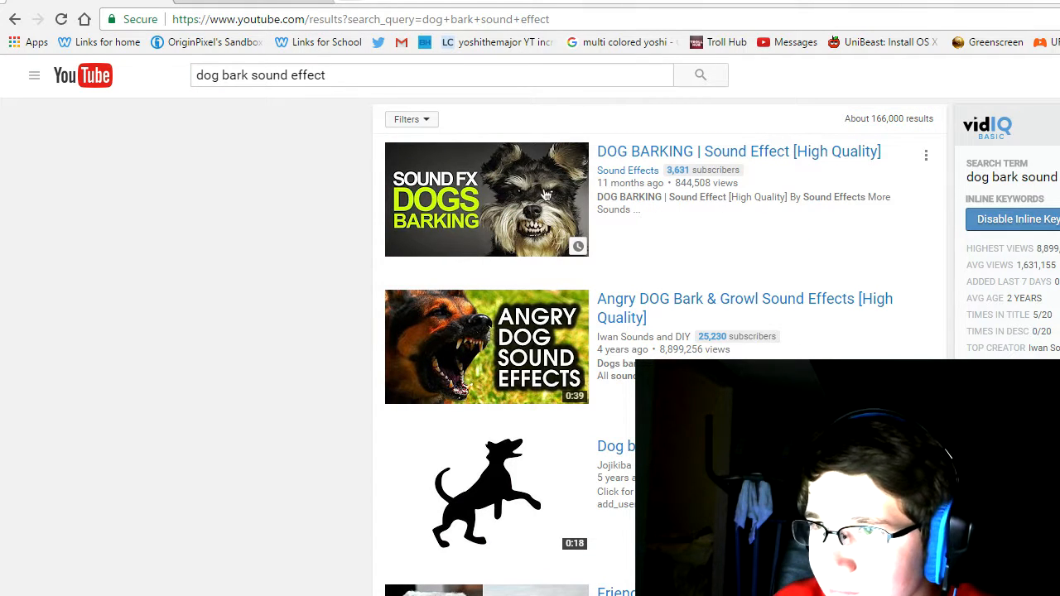
scroll(405, 191, down, 1)
scroll(282, 197, down, 5)
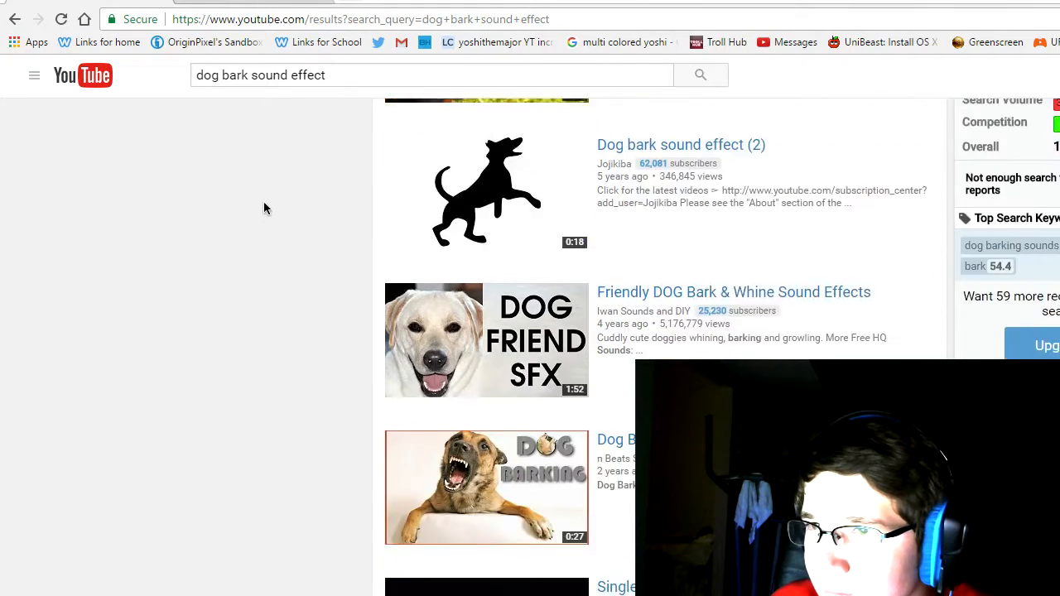
click(437, 463)
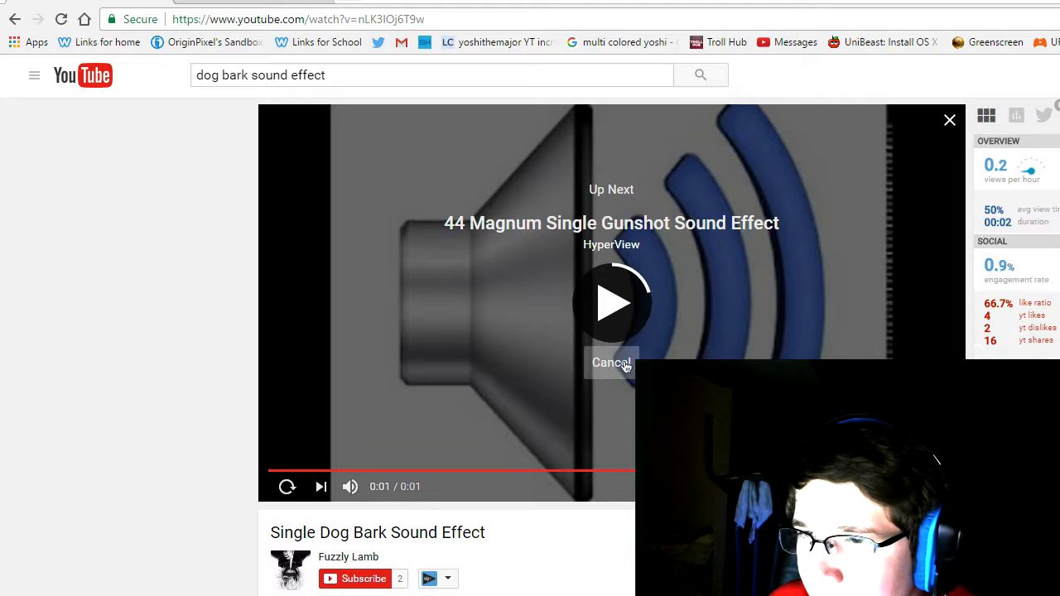
click(621, 364)
- Replace the video address on the savefrom.net download page with the URL of the Single Dog Bark Sound Effect video
click(343, 24)
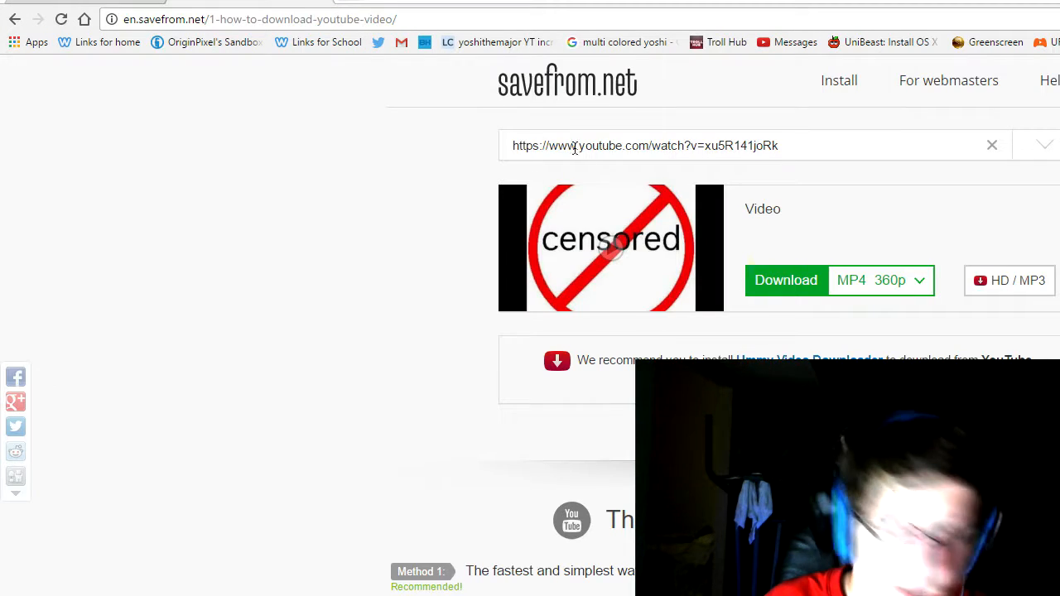
key(ctrl+a)
text(https://www.youtube.com/watch?v=nLK3lOj6T9w)
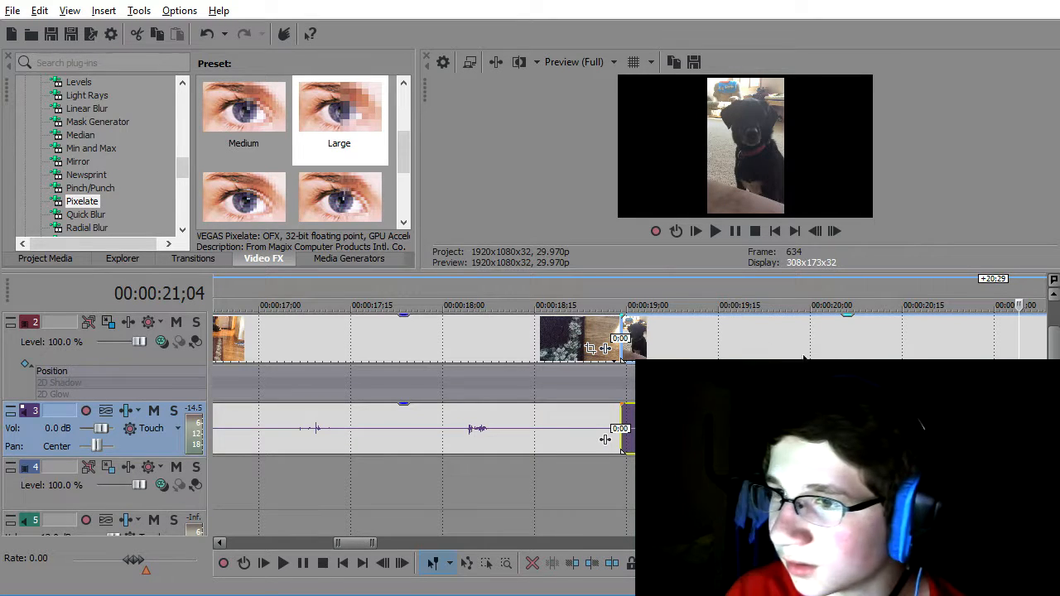
- Return to VEGAS Pro, browse the Downloads folder for media to open, and look for the downloaded bark video around videoplayback.mp4
click(31, 34)
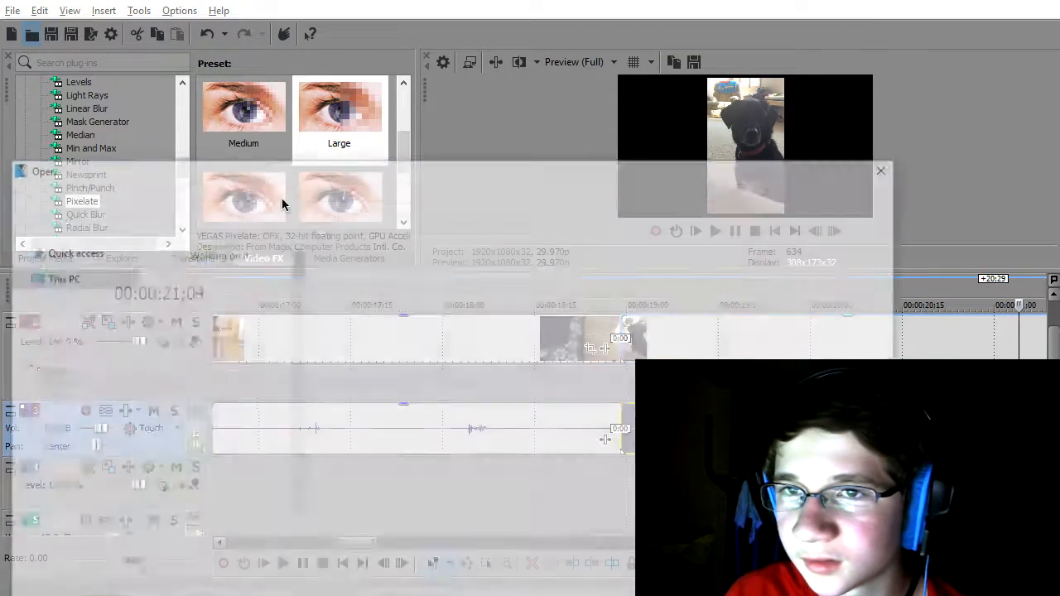
click(71, 383)
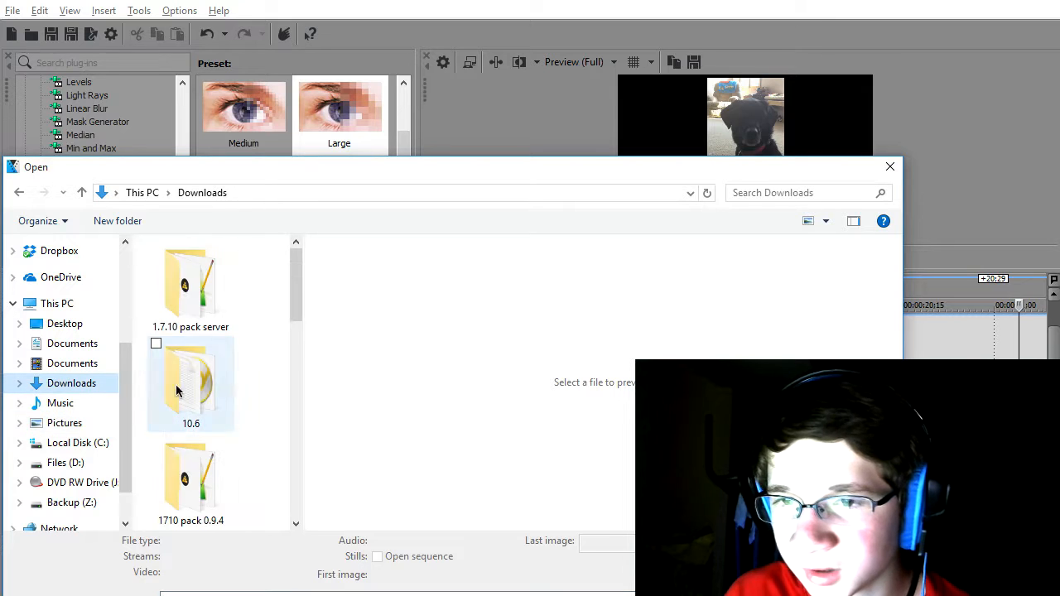
scroll(219, 394, down, 15)
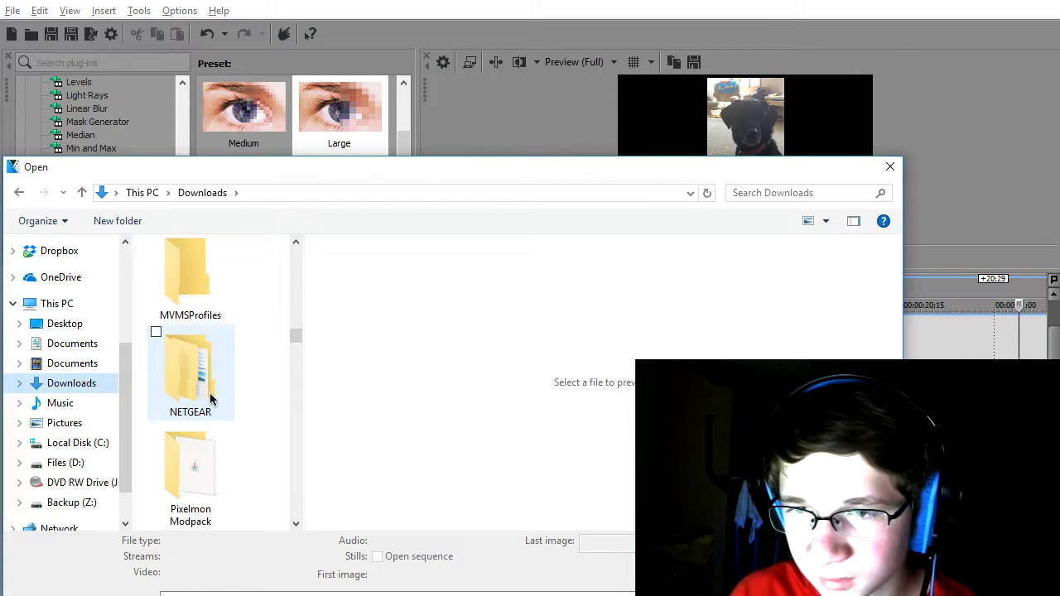
scroll(211, 405, down, 5)
click(196, 419)
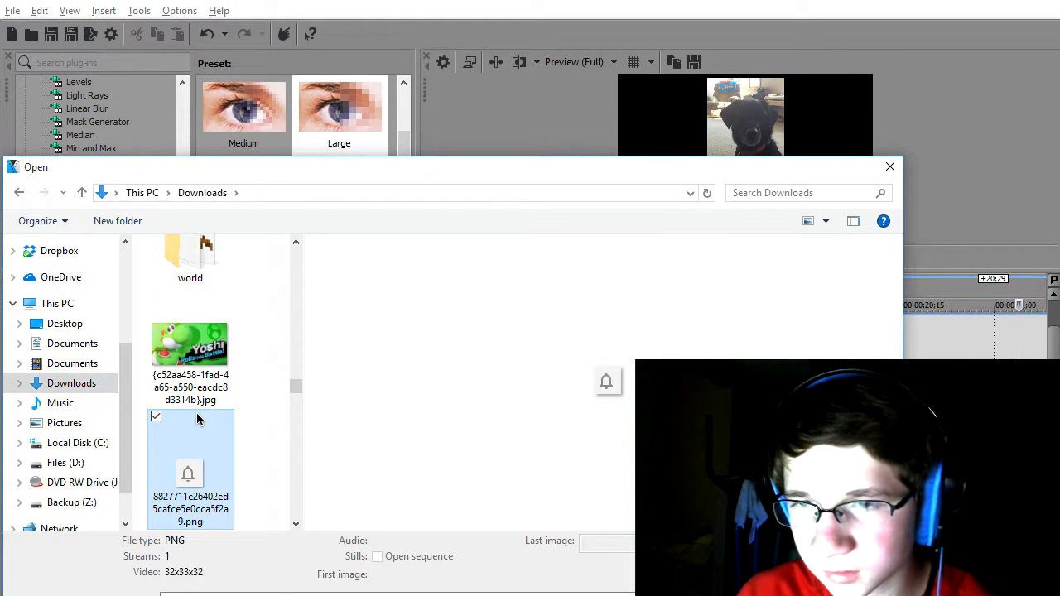
key(v)
click(198, 392)
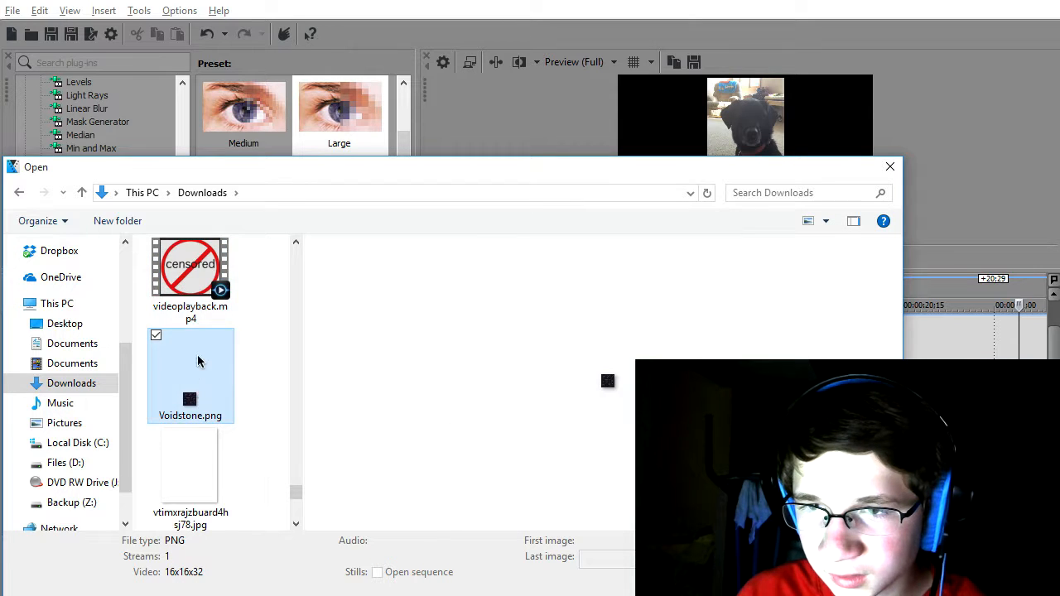
scroll(199, 364, up, 2)
scroll(195, 364, down, 1)
scroll(199, 385, down, 2)
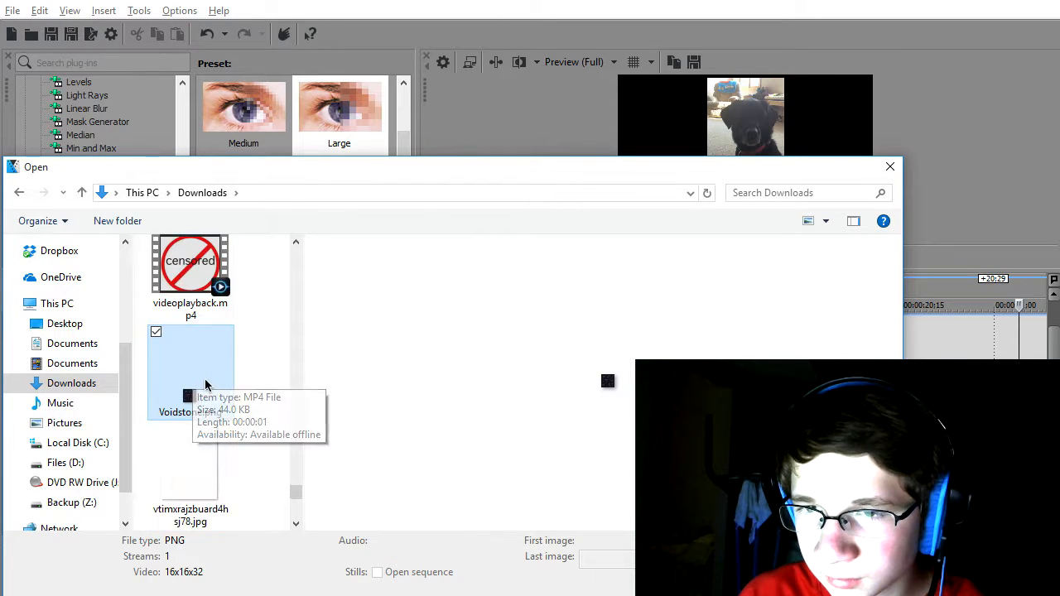
scroll(256, 397, down, 1)
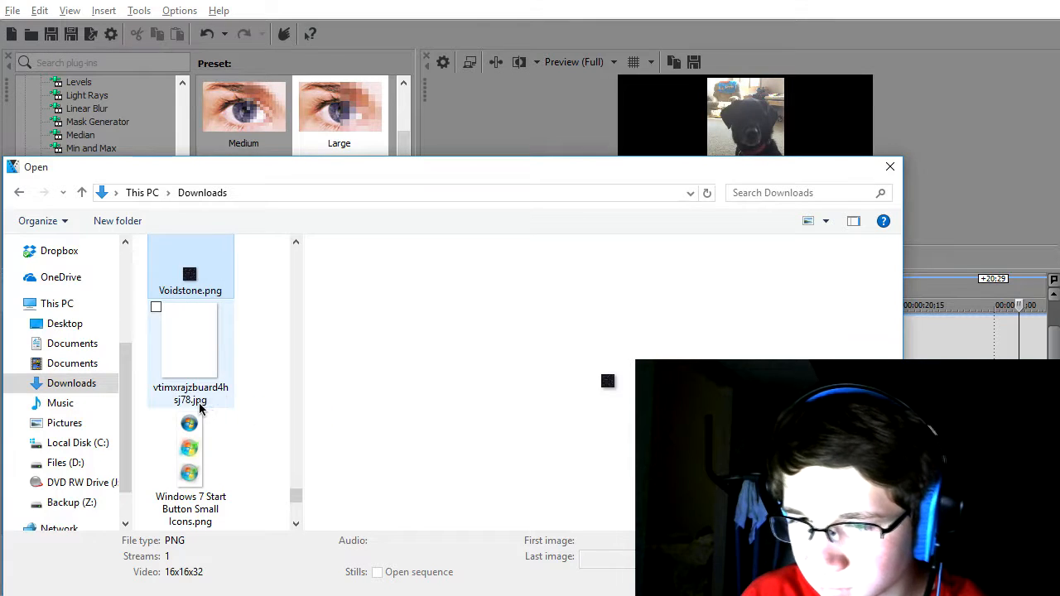
- Find Single Dog Bark Sound Effect.mp4 in the Downloads folder and open it into the project
scroll(199, 401, up, 3)
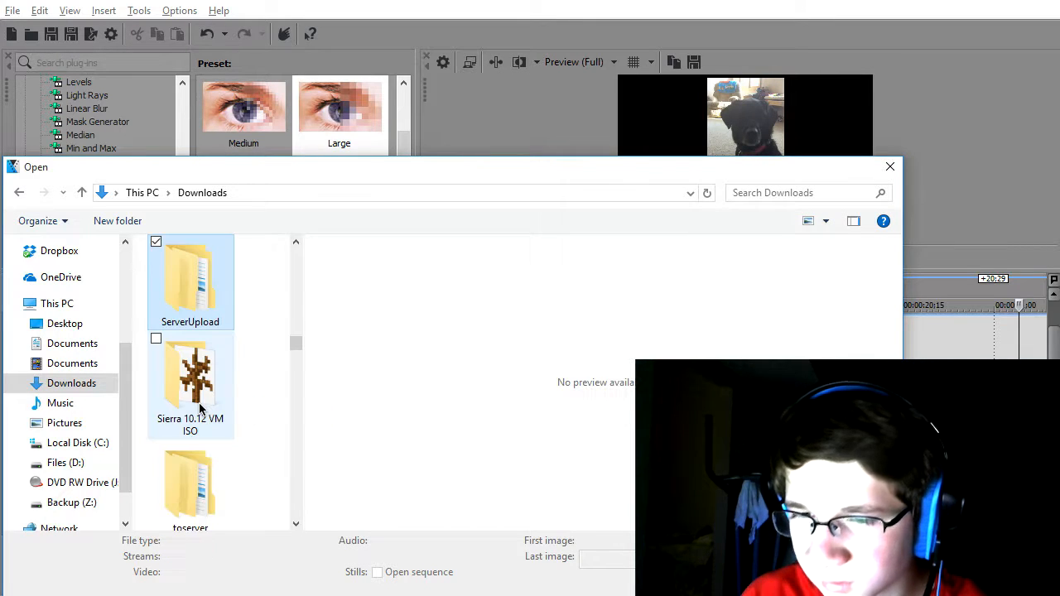
scroll(203, 401, down, 3)
click(206, 397)
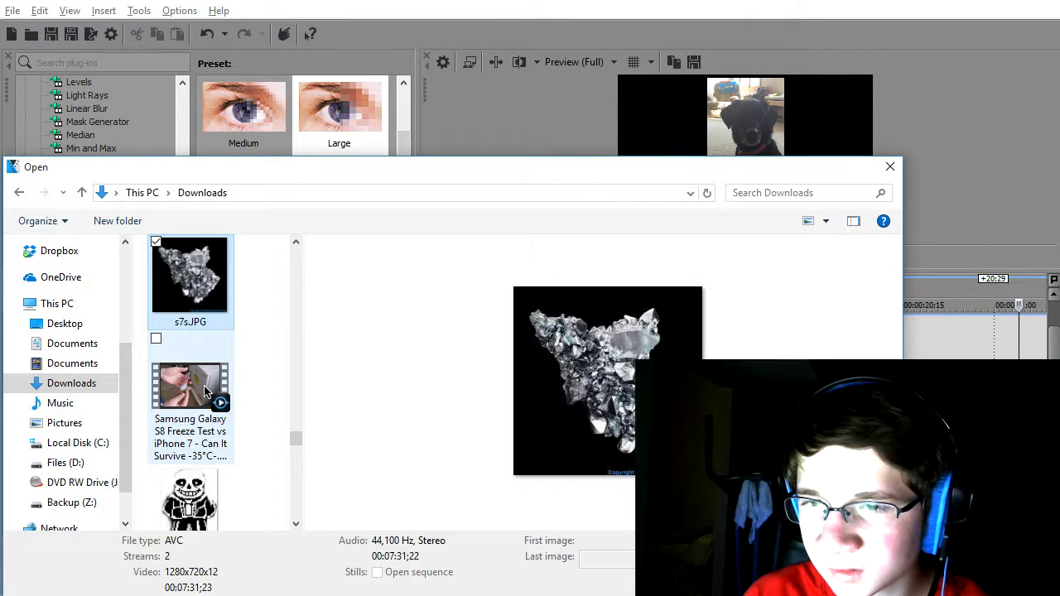
key(Down)
key(Down)
key(Down)
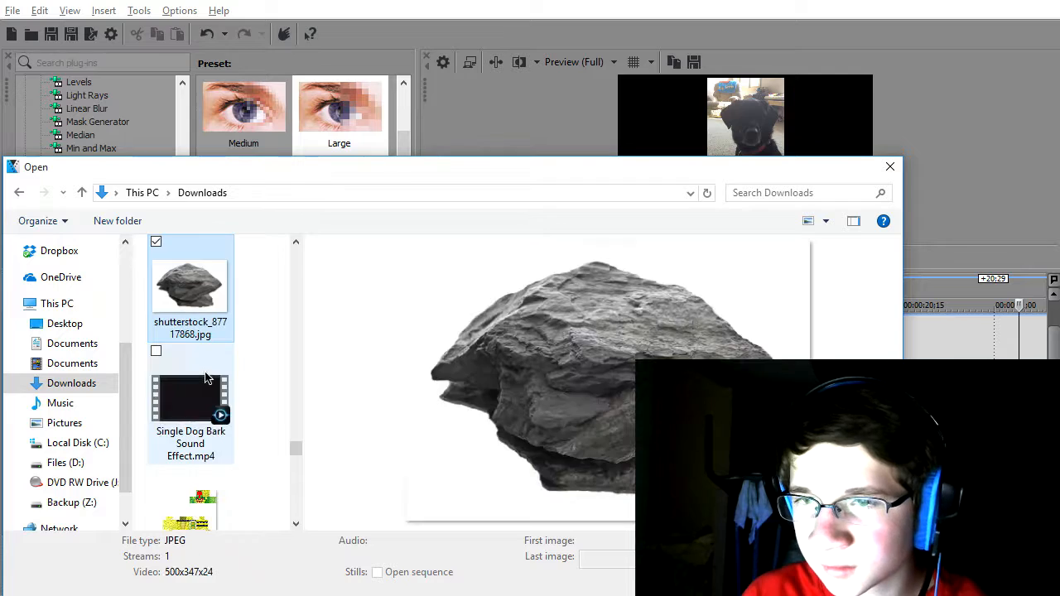
double_click(209, 395)
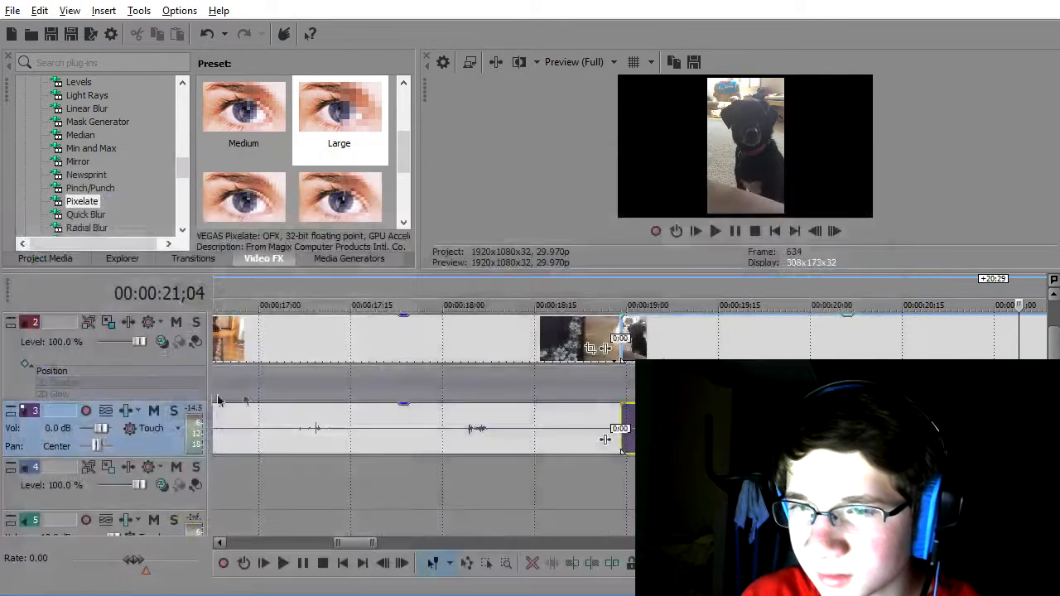
- Remove the bark clip's black video event from track 2 and place its audio on track 5 at about 21 seconds, under the dog clip
drag(1045, 351, 951, 343)
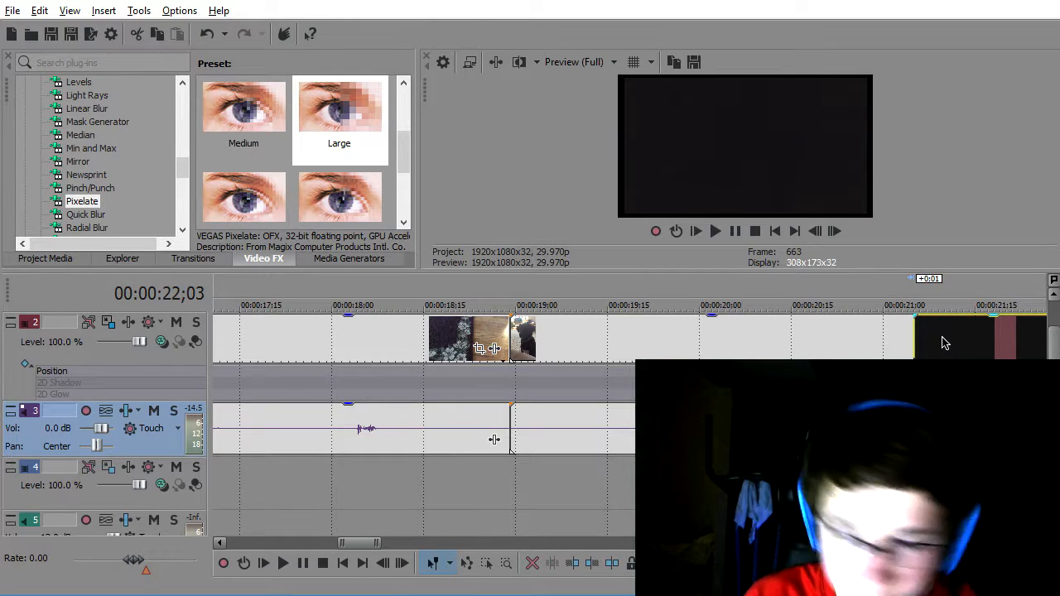
click(943, 342)
drag(939, 428, 936, 428)
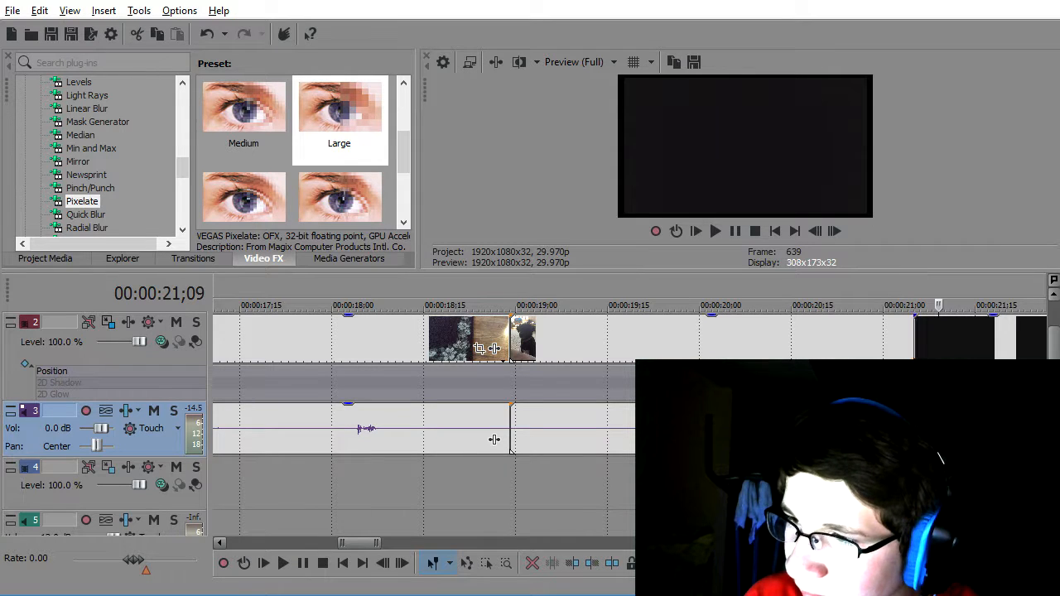
click(926, 351)
drag(923, 344, 1048, 344)
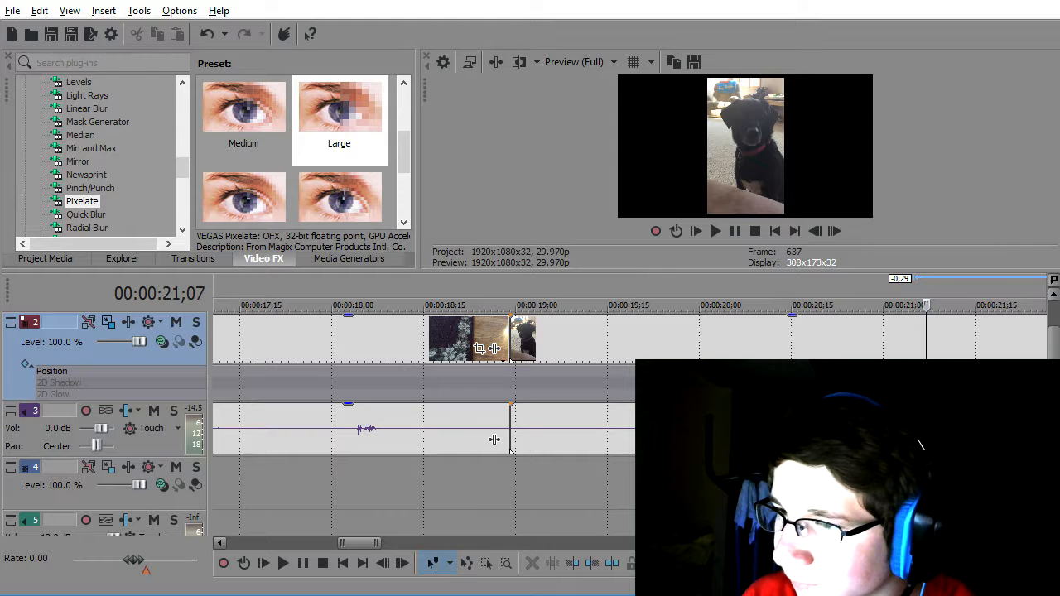
drag(914, 524, 894, 523)
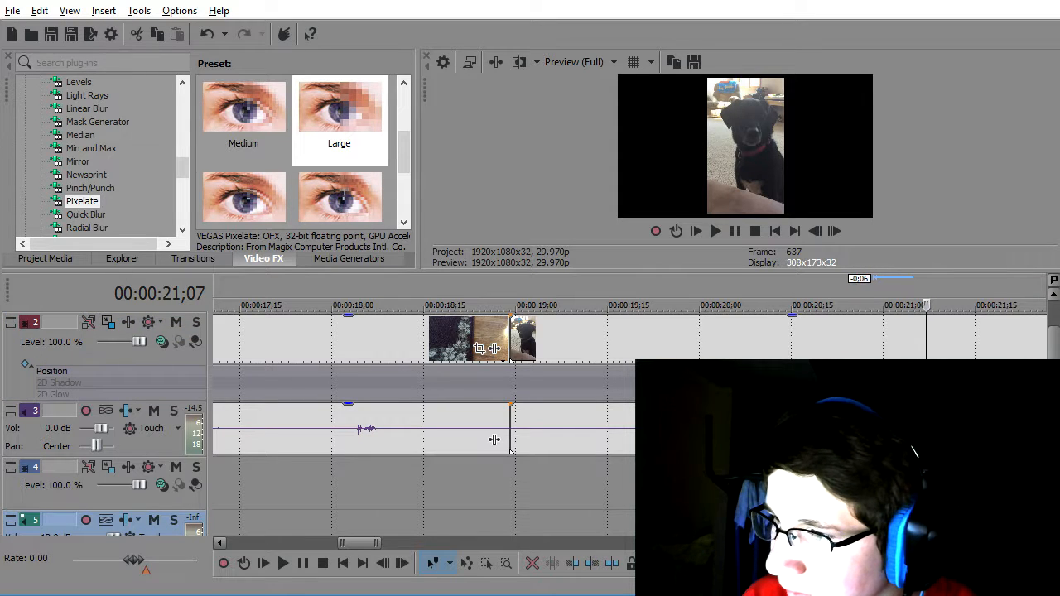
- Play back the dog clip to check the timing of the bark sound
click(494, 439)
key(space)
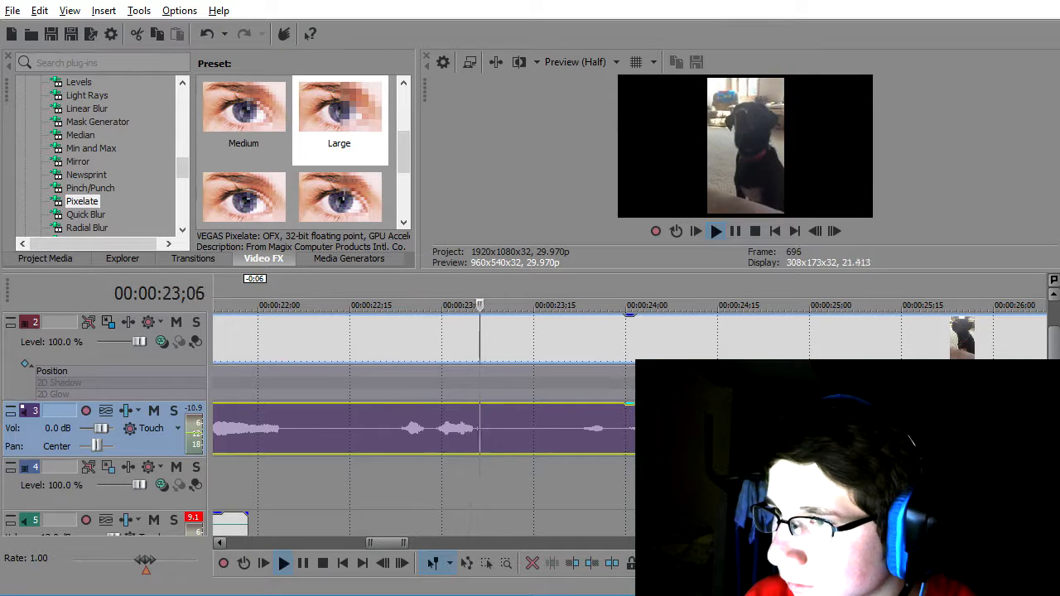
key(space)
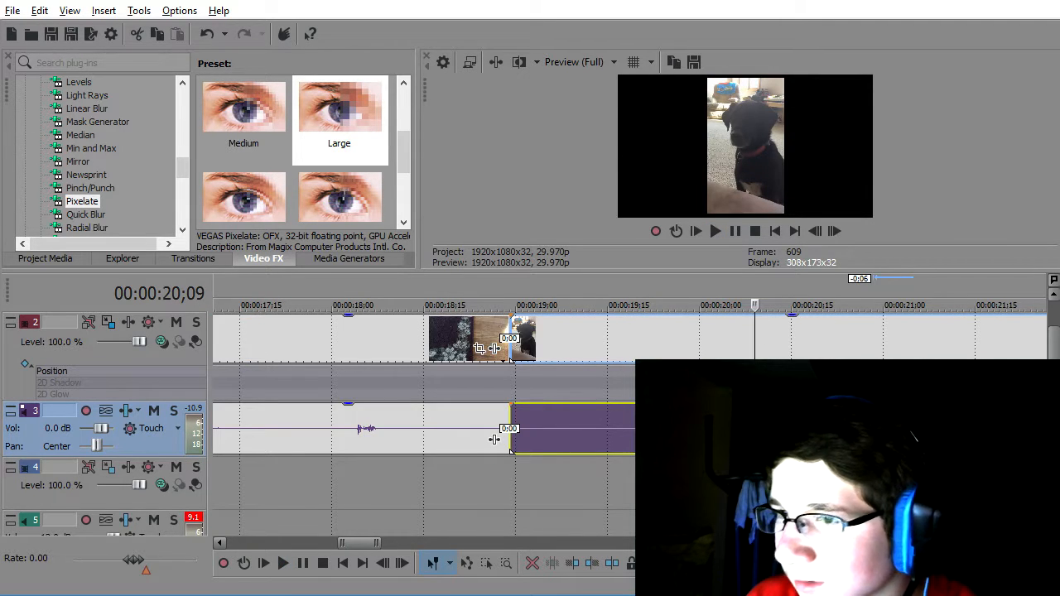
scroll(770, 522, down, 2)
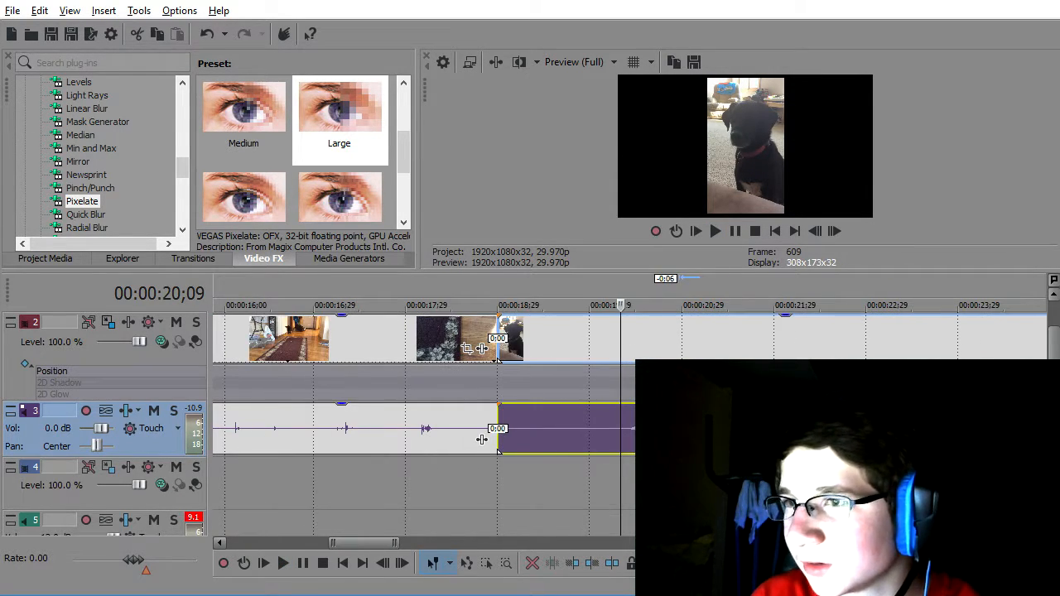
- Add the Timecode video effect with its (Default) preset to the dog clip on track 2
click(770, 522)
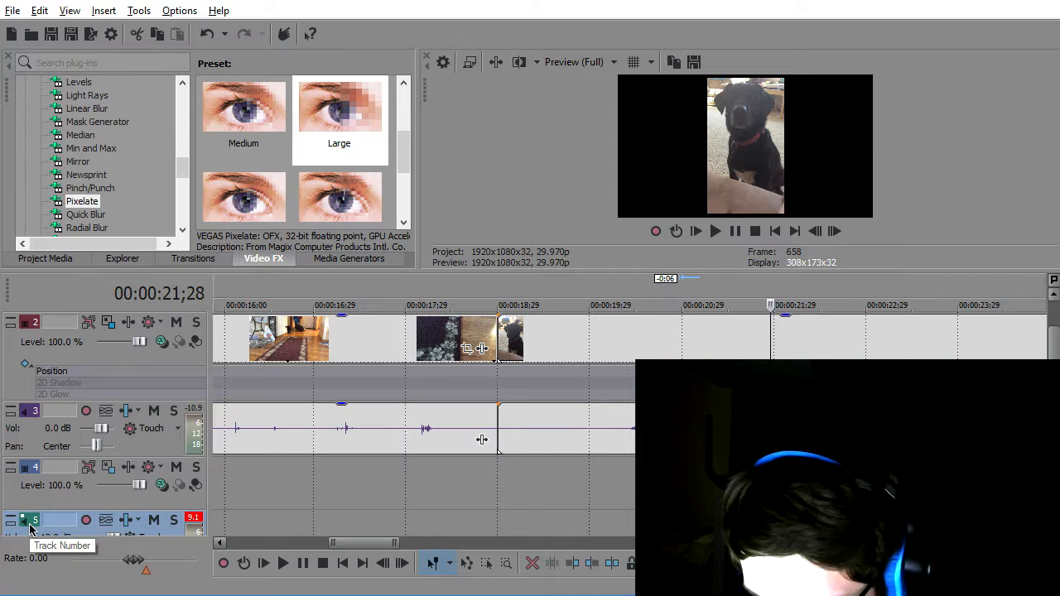
scroll(58, 153, down, 2)
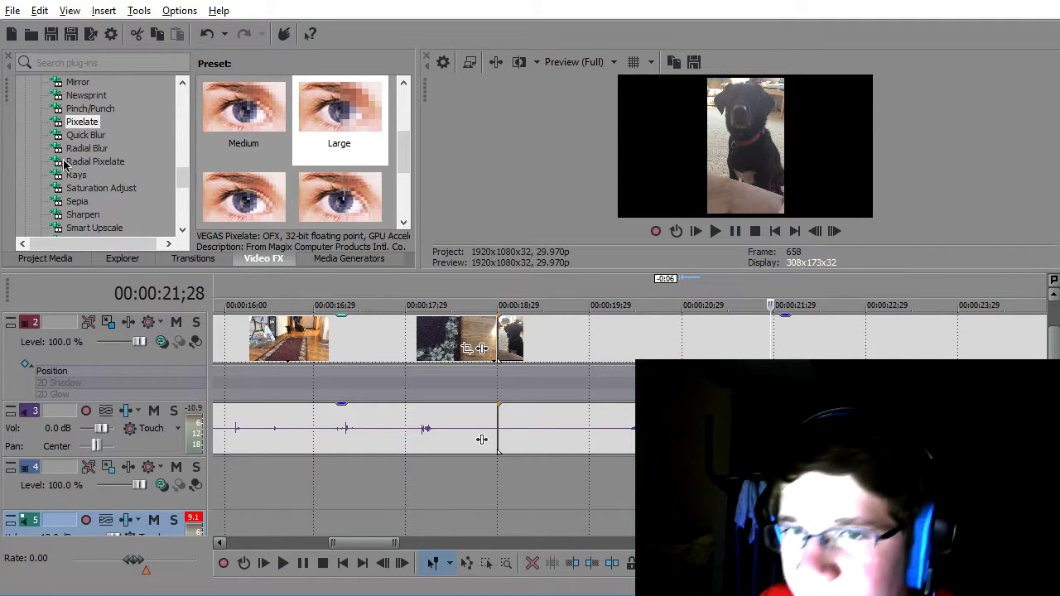
scroll(71, 178, down, 2)
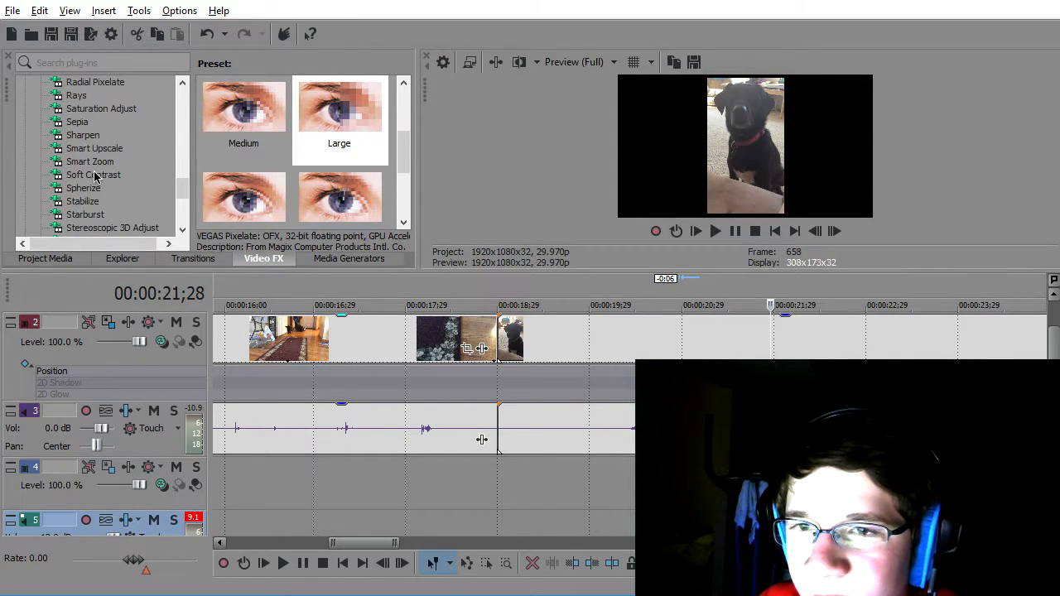
scroll(95, 176, down, 3)
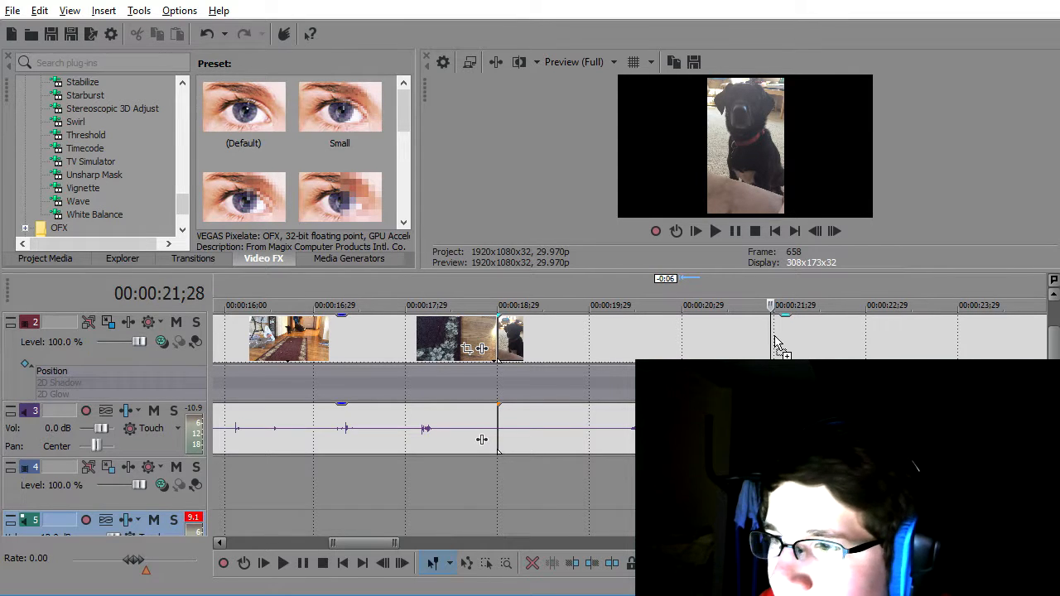
drag(775, 342, 774, 339)
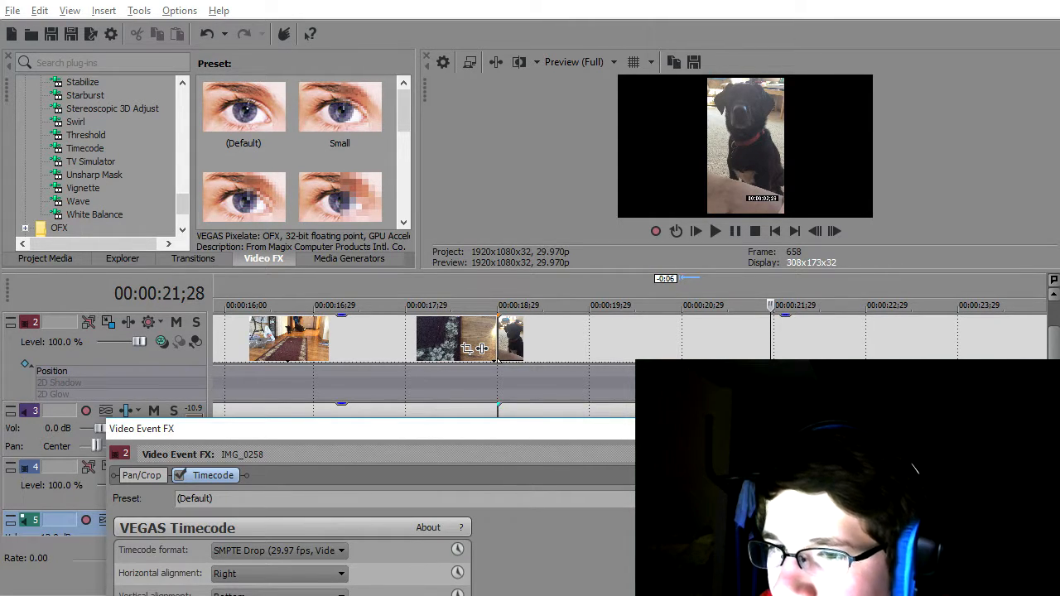
key(alt+F4)
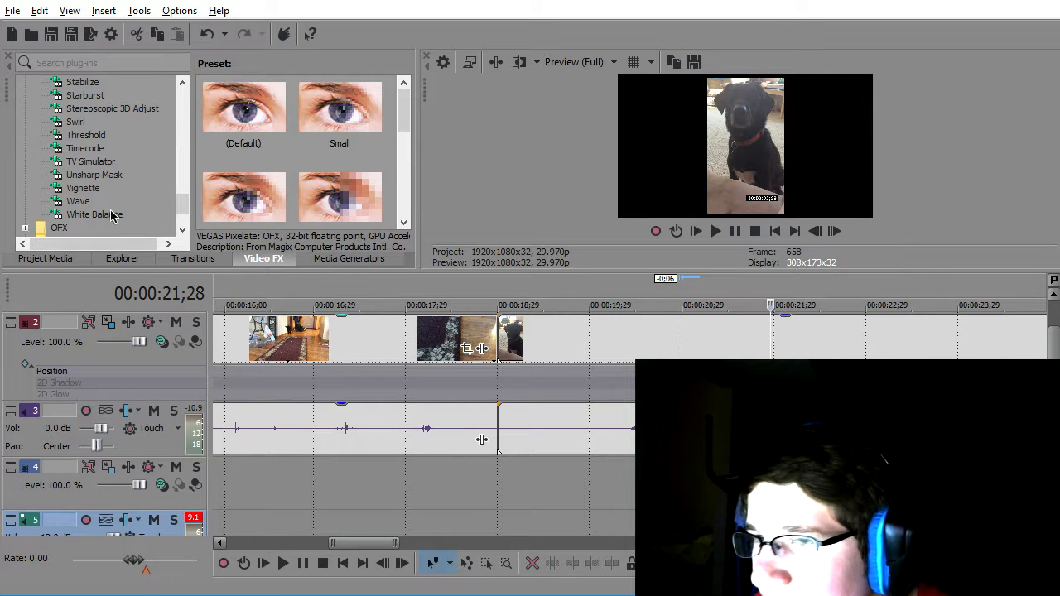
scroll(111, 214, down, 2)
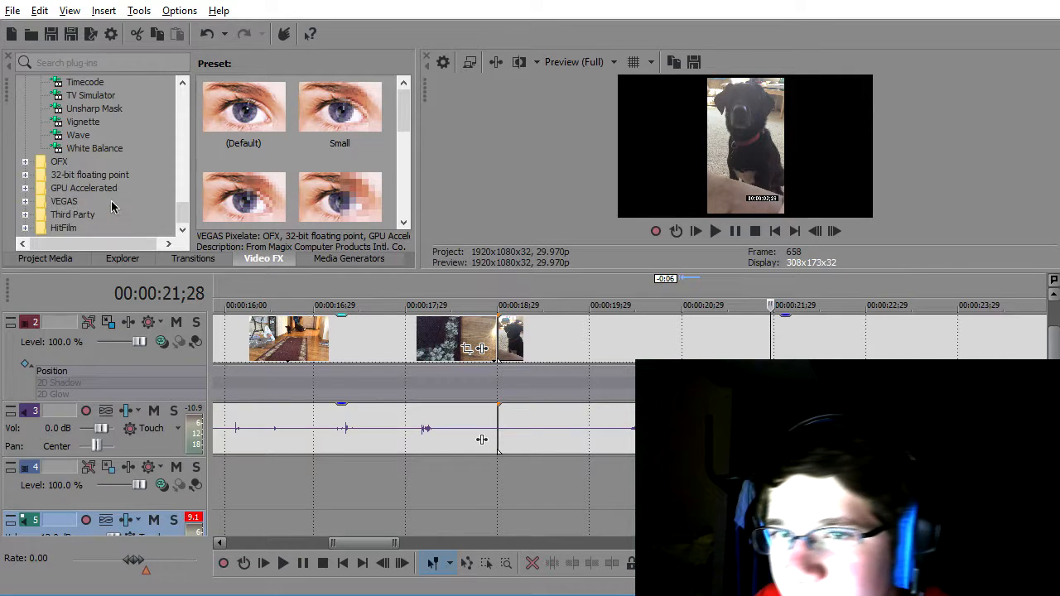
click(24, 203)
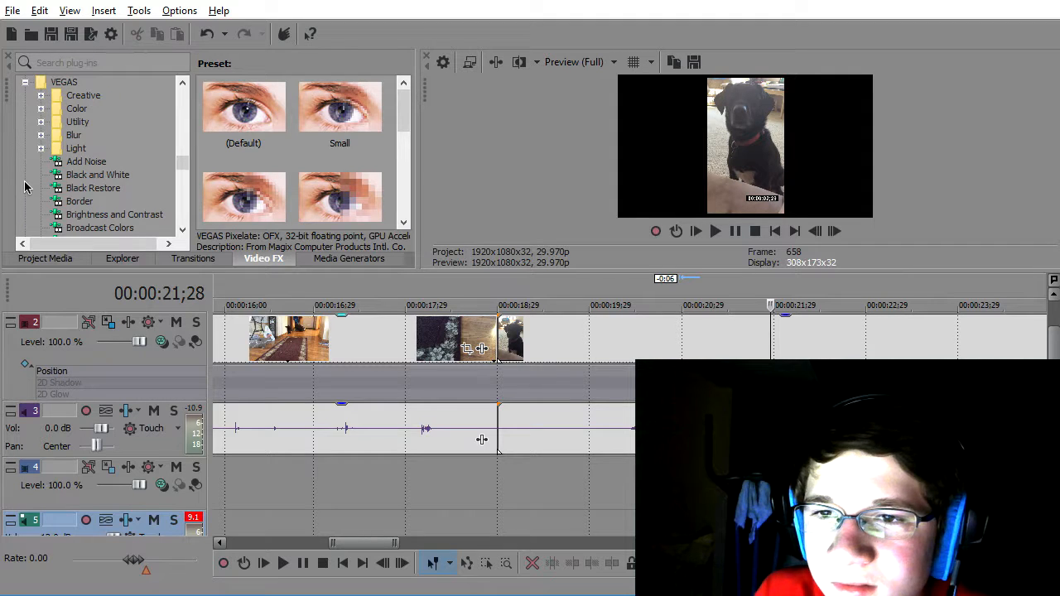
scroll(32, 177, down, 1)
scroll(32, 130, up, 2)
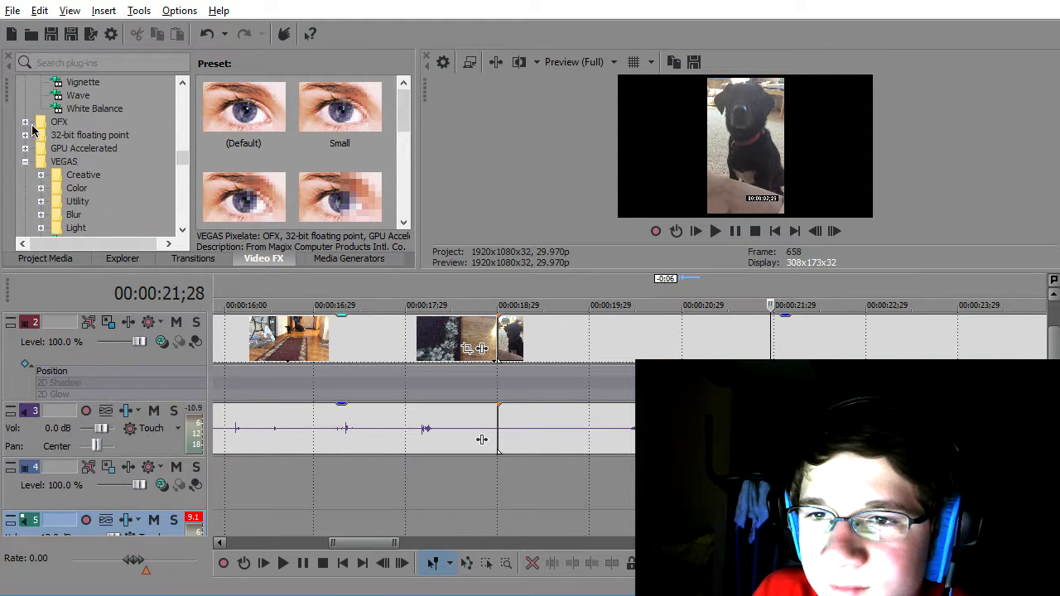
scroll(100, 145, up, 8)
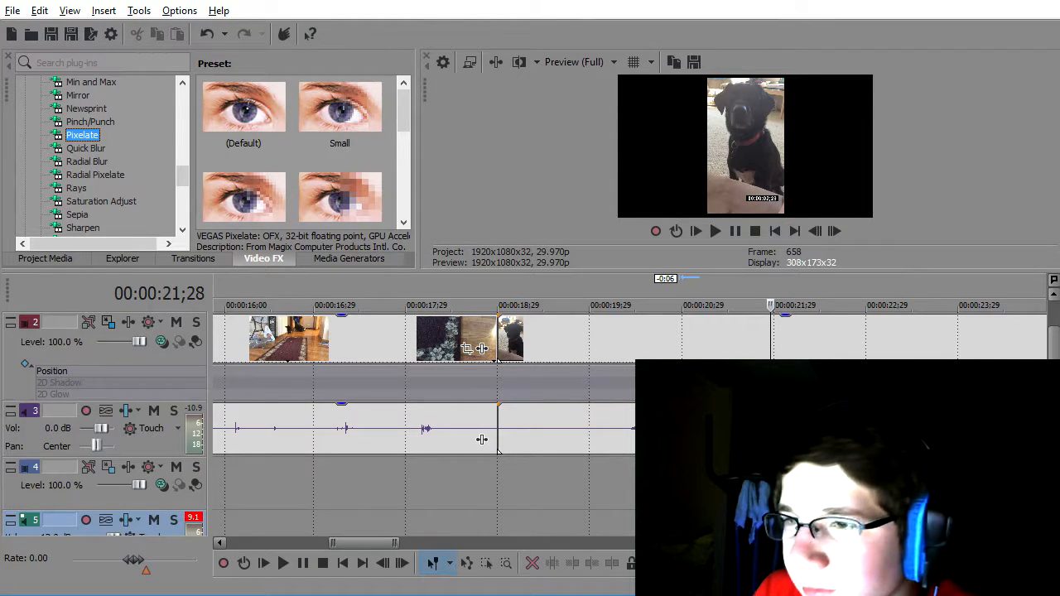
- Split the dog clip at 00:00:22;07 and again at 00:00:22;17 to isolate a short section
click(798, 342)
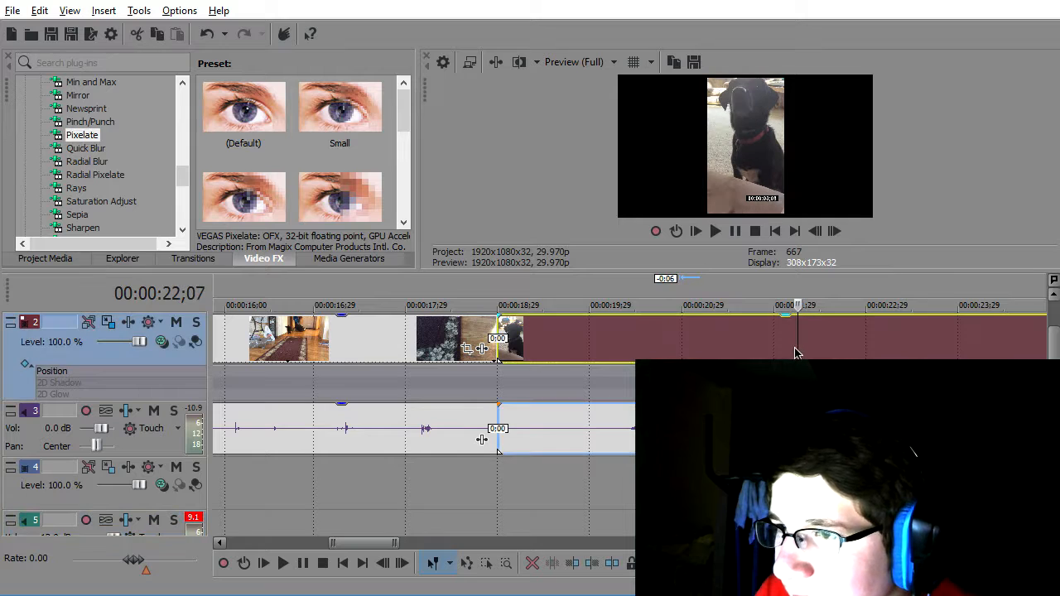
key(s)
click(829, 341)
key(s)
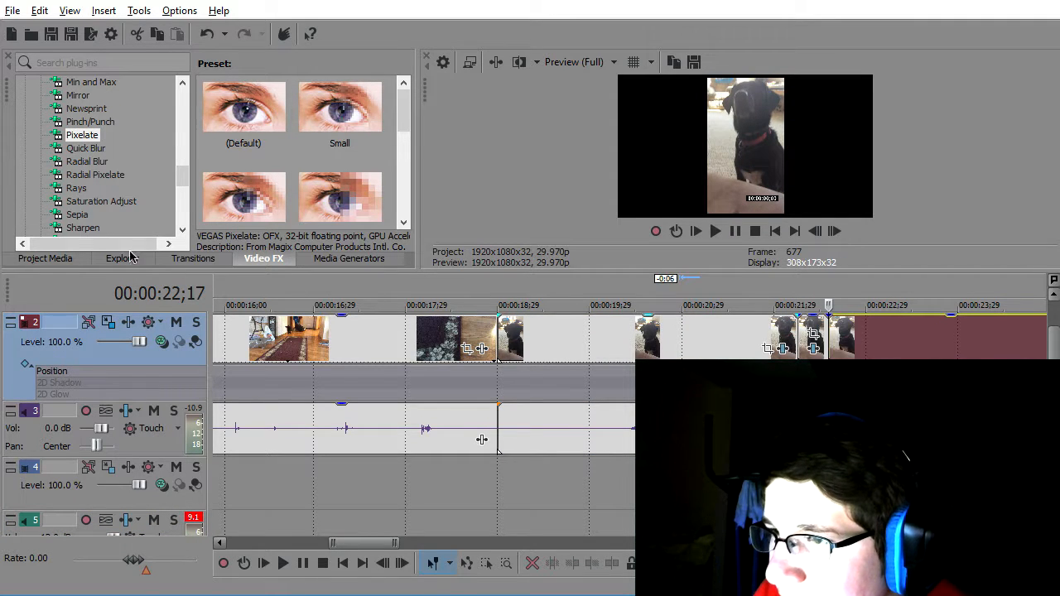
- Add the Mirror effect with its (Default) preset to the short dog section between the two splits and preview it
scroll(79, 207, down, 3)
scroll(78, 213, down, 1)
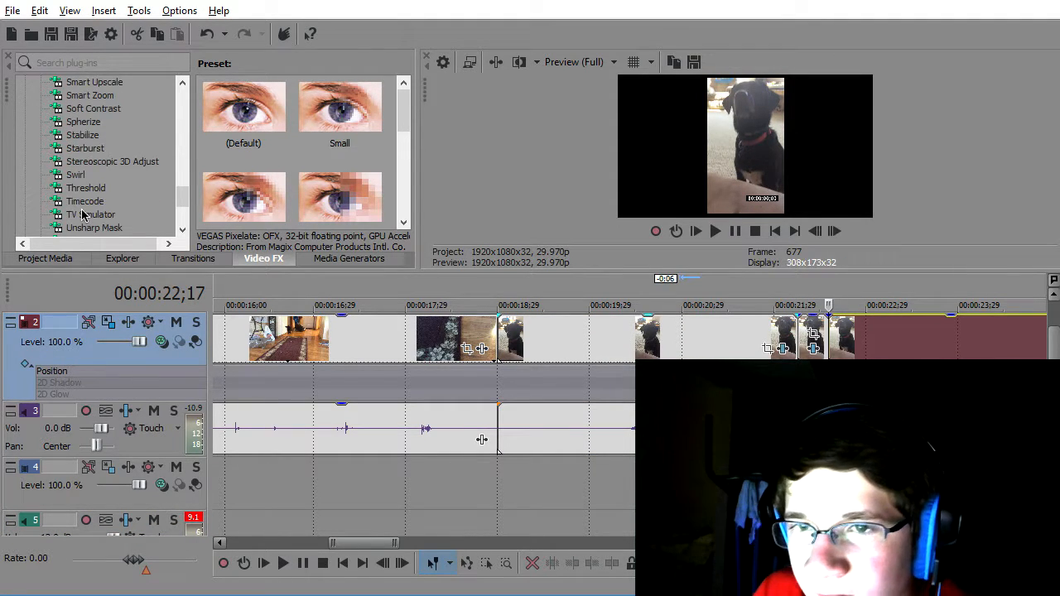
scroll(78, 183, up, 5)
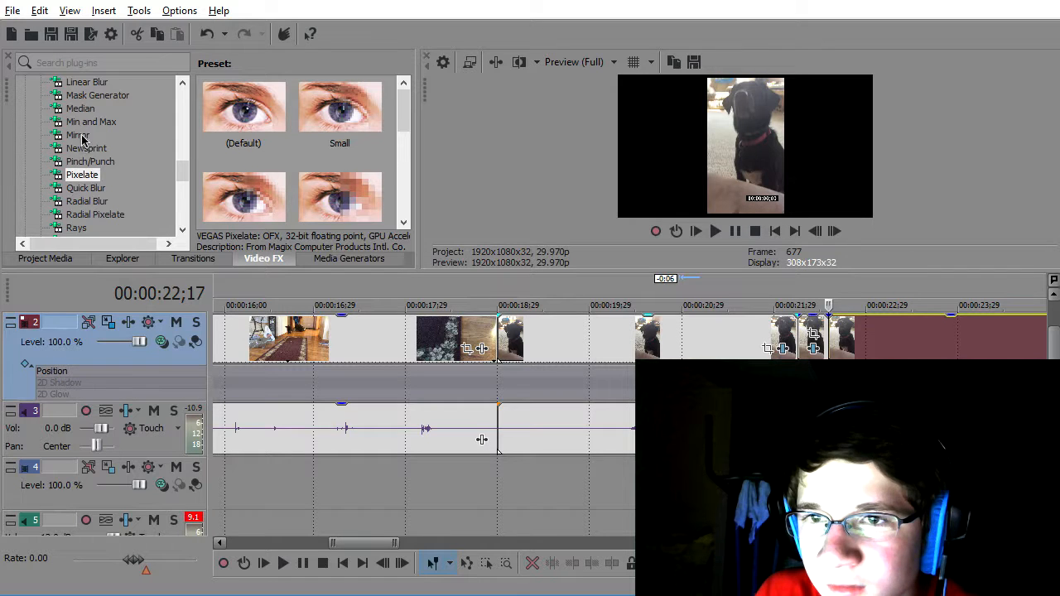
drag(82, 175, 542, 336)
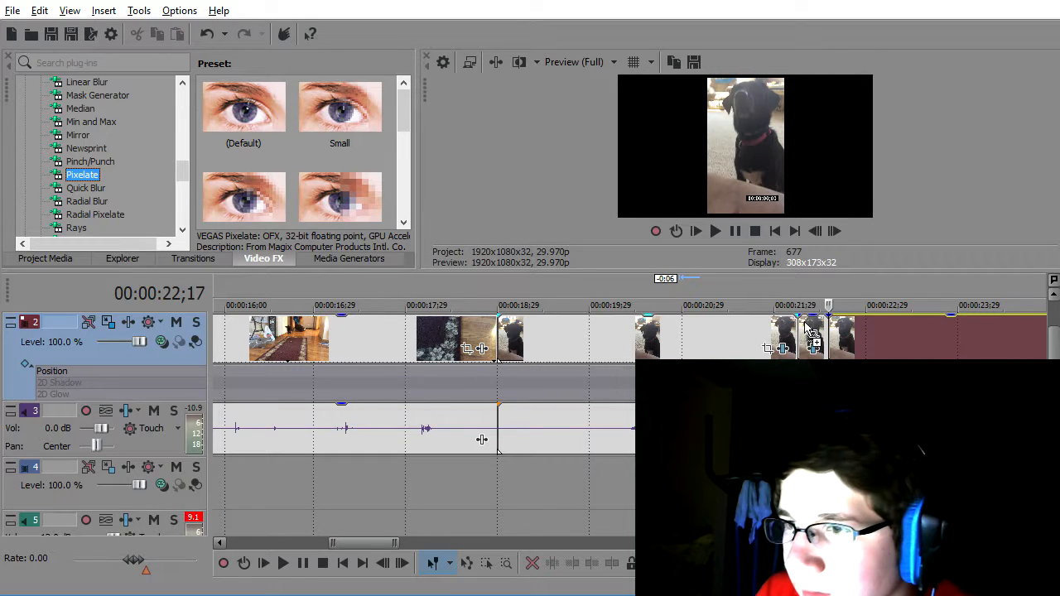
drag(807, 327, 808, 329)
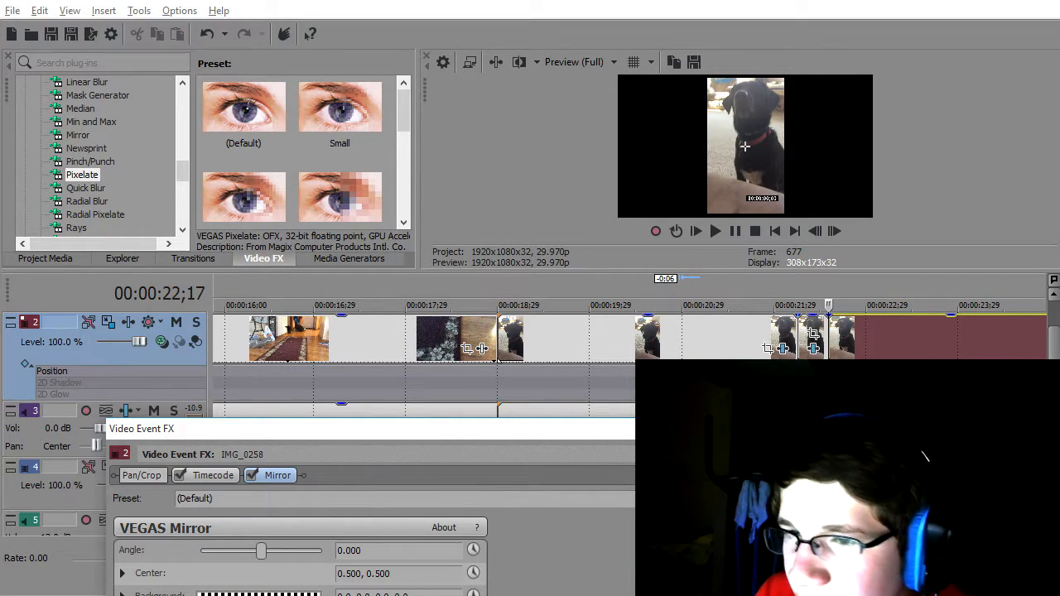
double_click(795, 338)
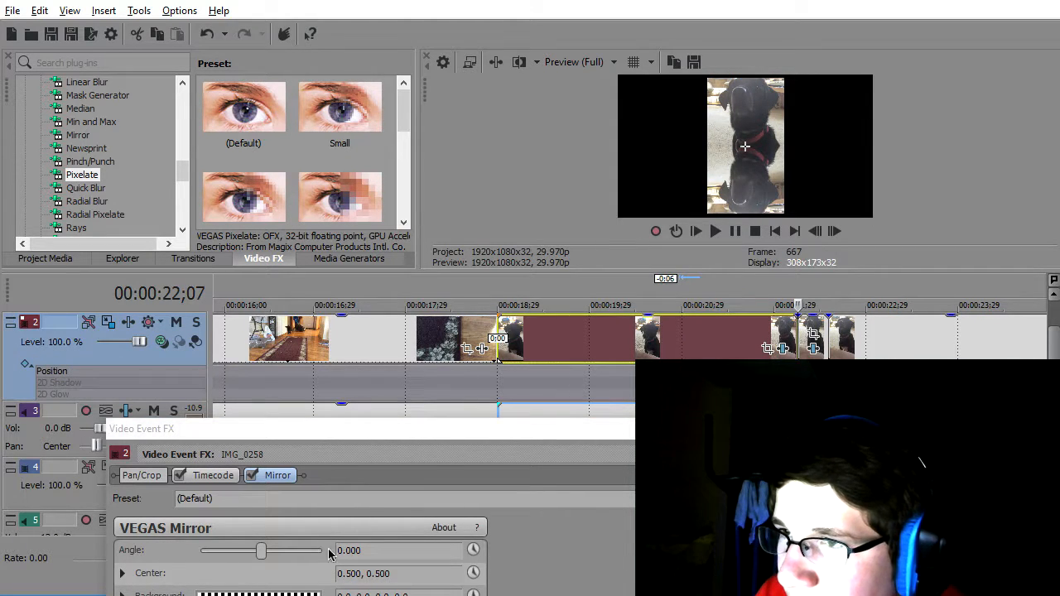
click(480, 438)
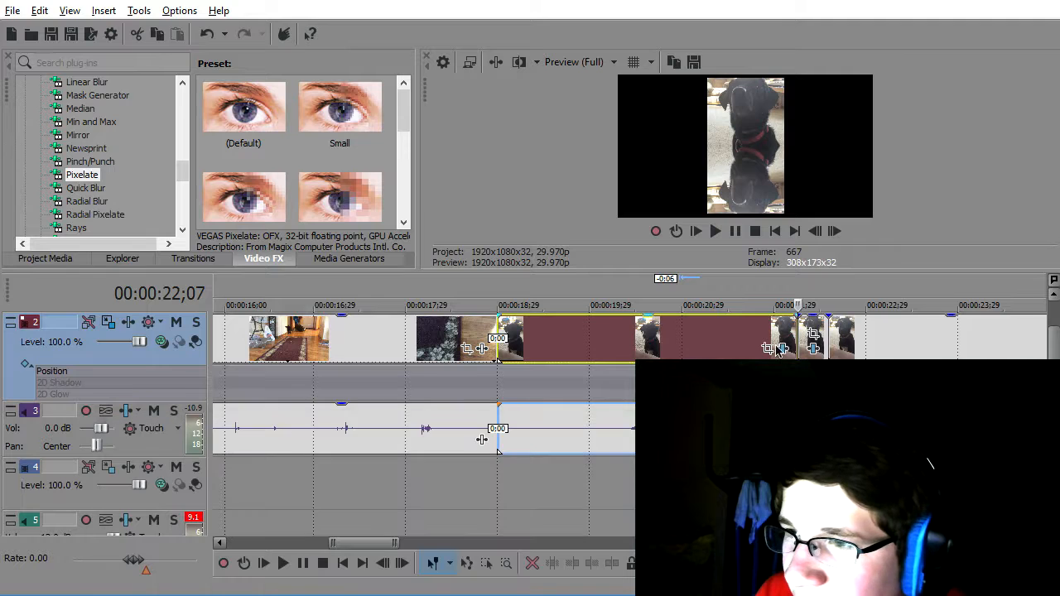
- Play back the mirrored section from 00:00:21;28, followed by the remaining dog clip from 00:00:23;21
key(space)
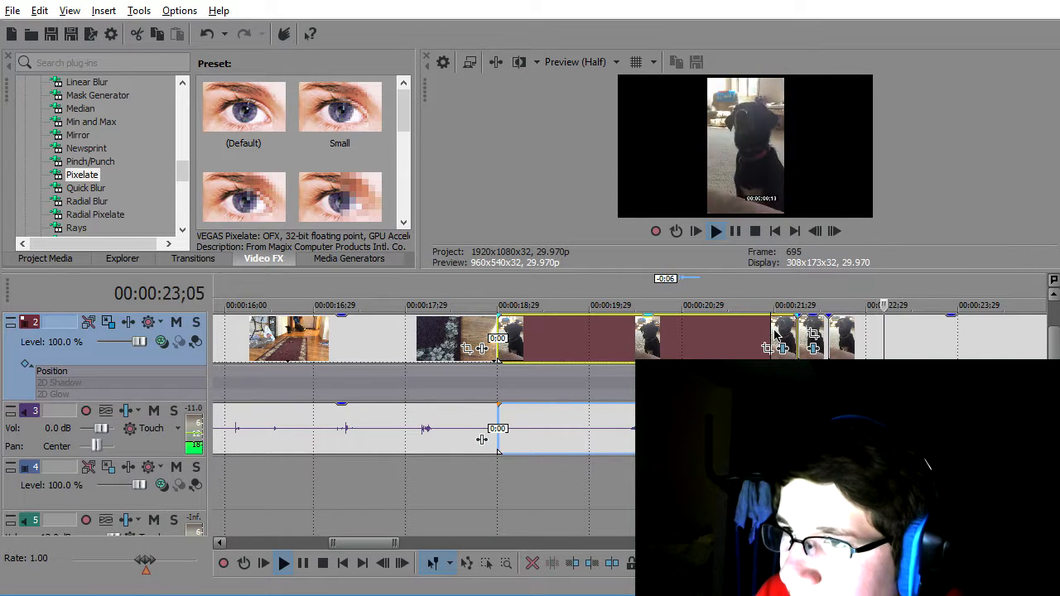
key(space)
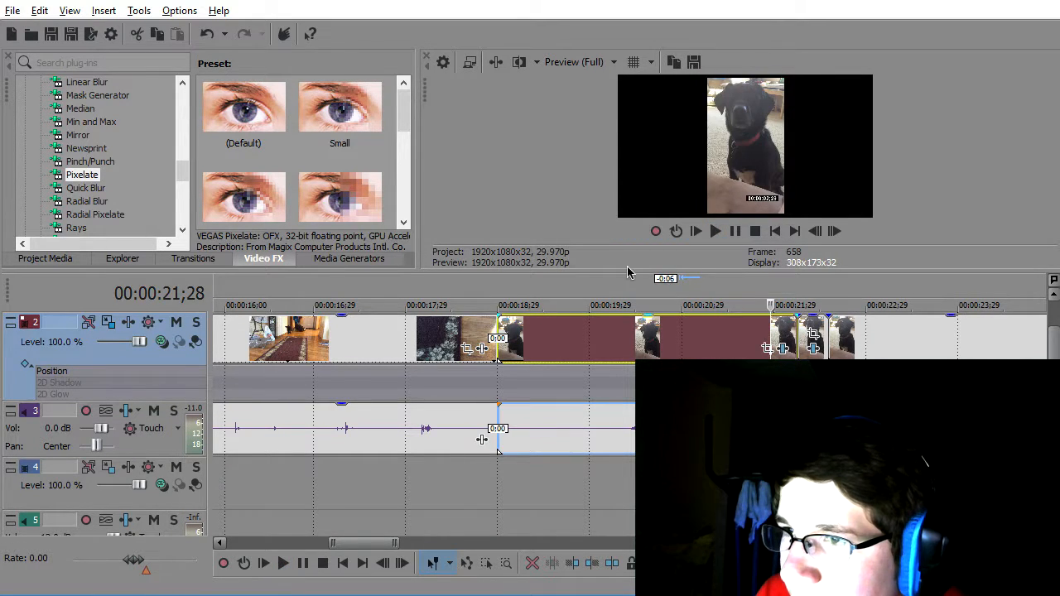
click(837, 335)
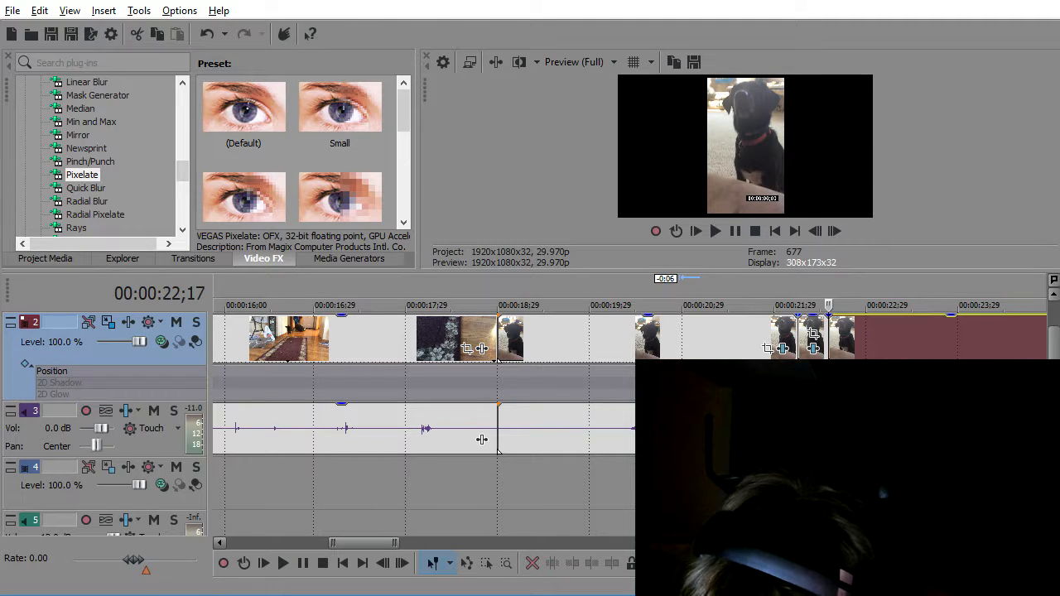
scroll(481, 439, down, 5)
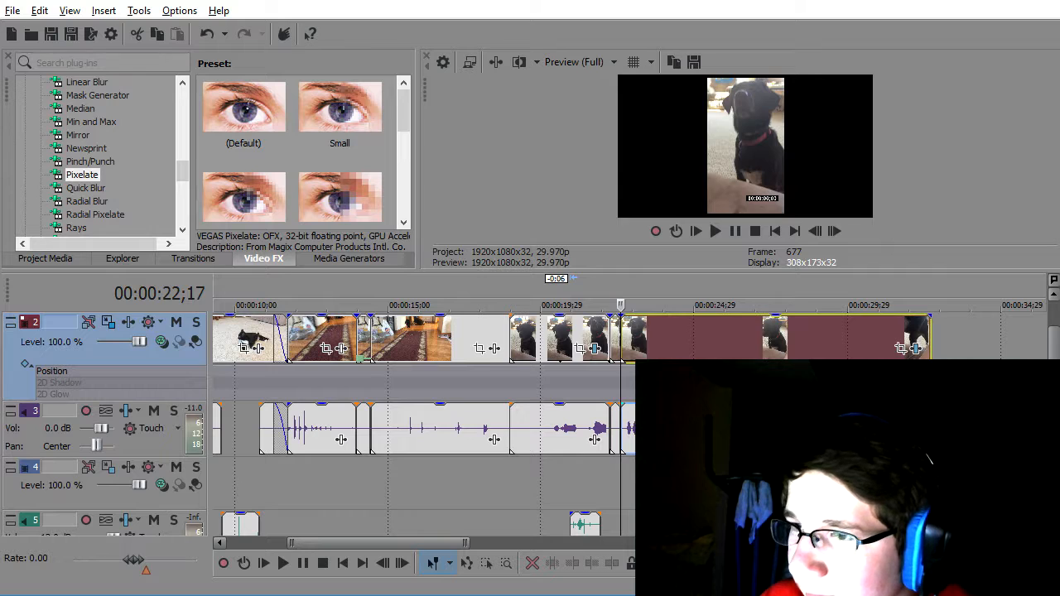
click(654, 429)
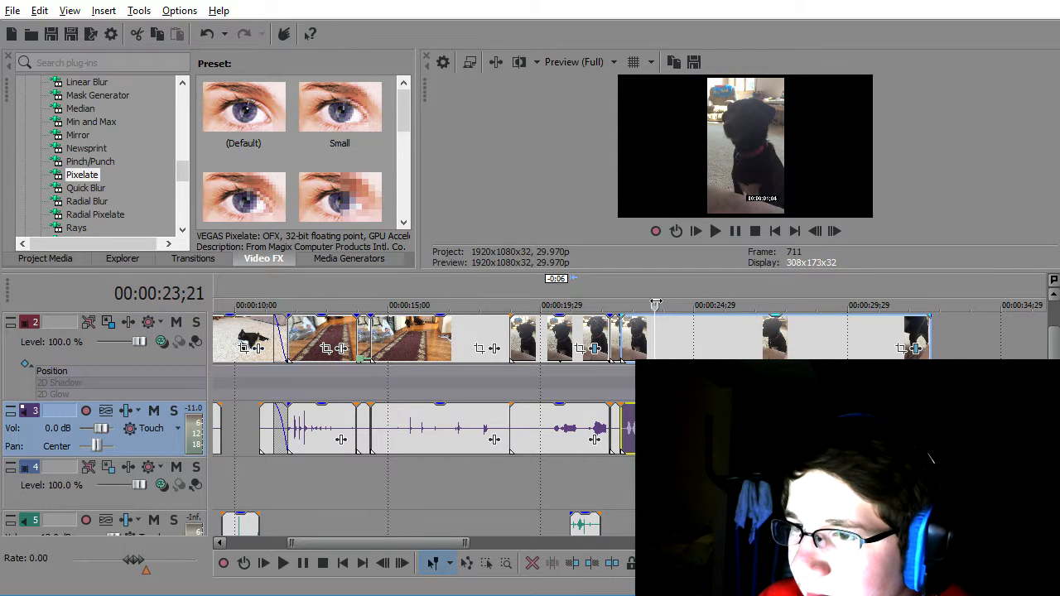
key(space)
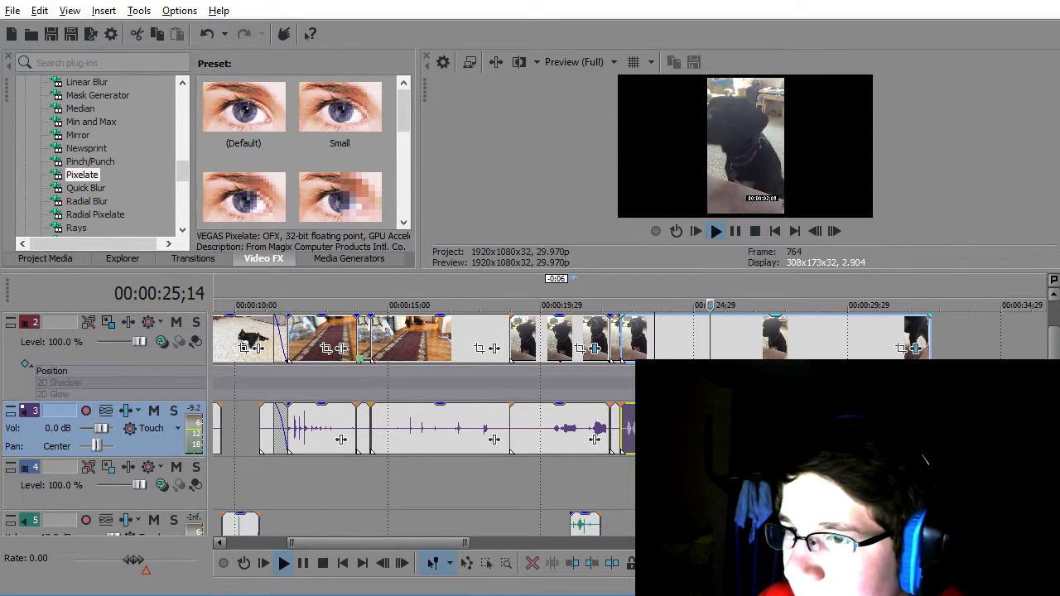
- Split the dog clip at 00:00:23;06 and again at 00:00:23;23 to isolate a second short section
key(Left)
key(Left)
key(Left)
key(Left)
key(Left)
key(Left)
key(Left)
key(Left)
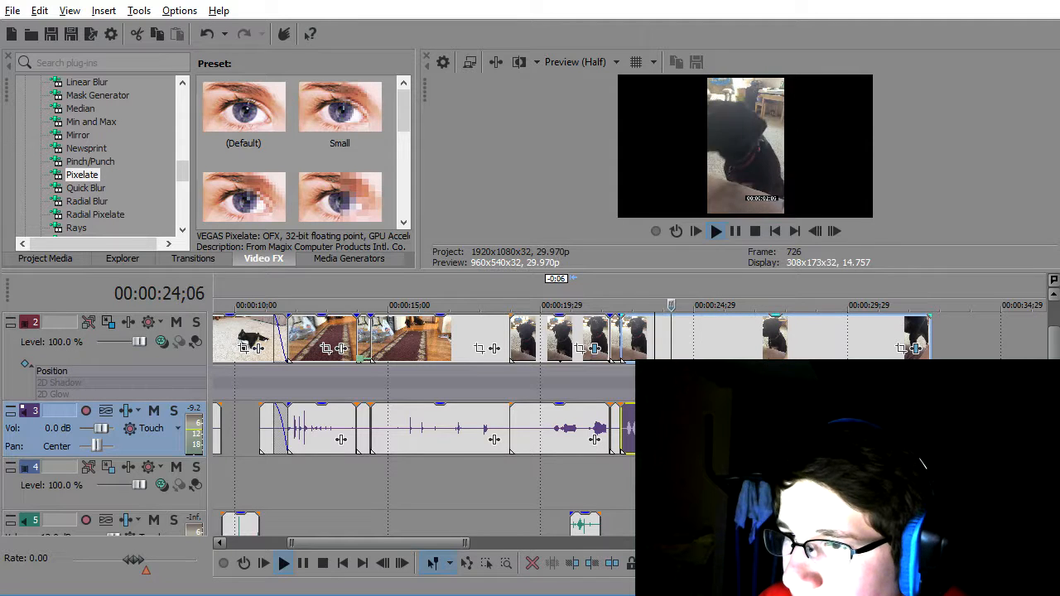
key(Return)
scroll(577, 442, up, 5)
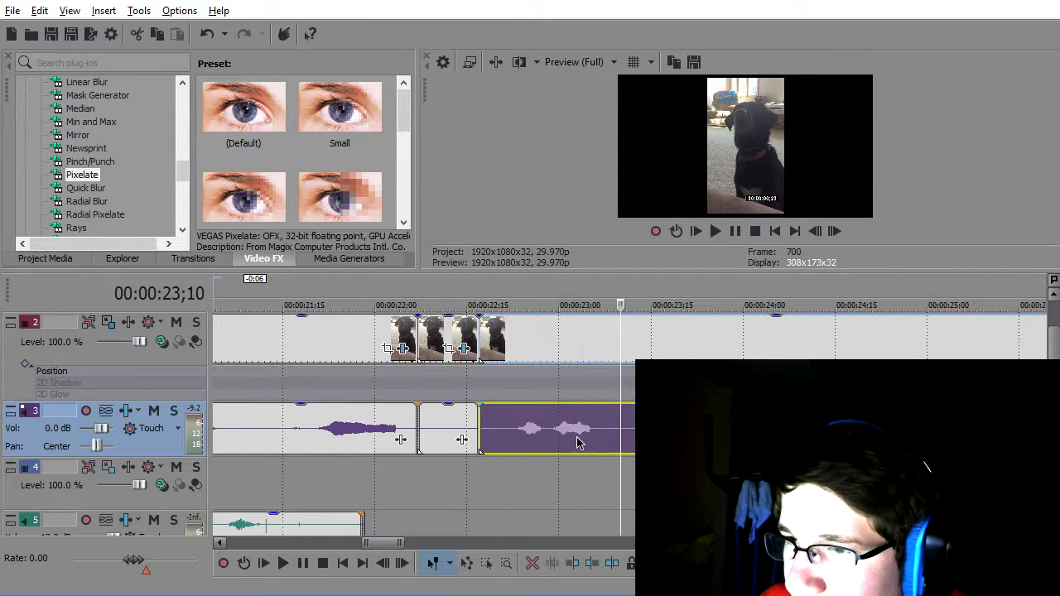
click(594, 442)
key(s)
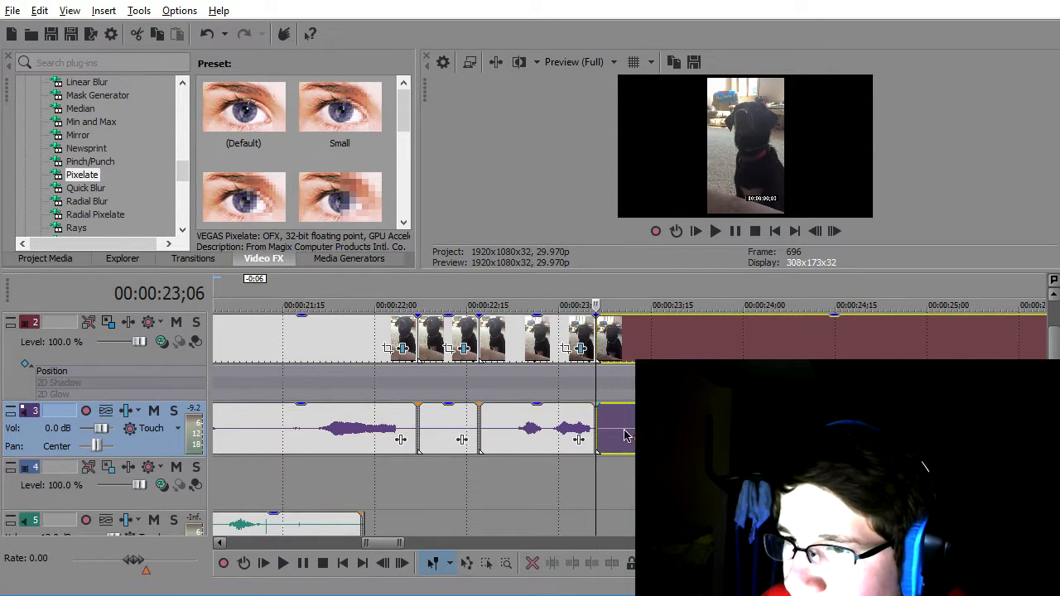
click(700, 438)
key(s)
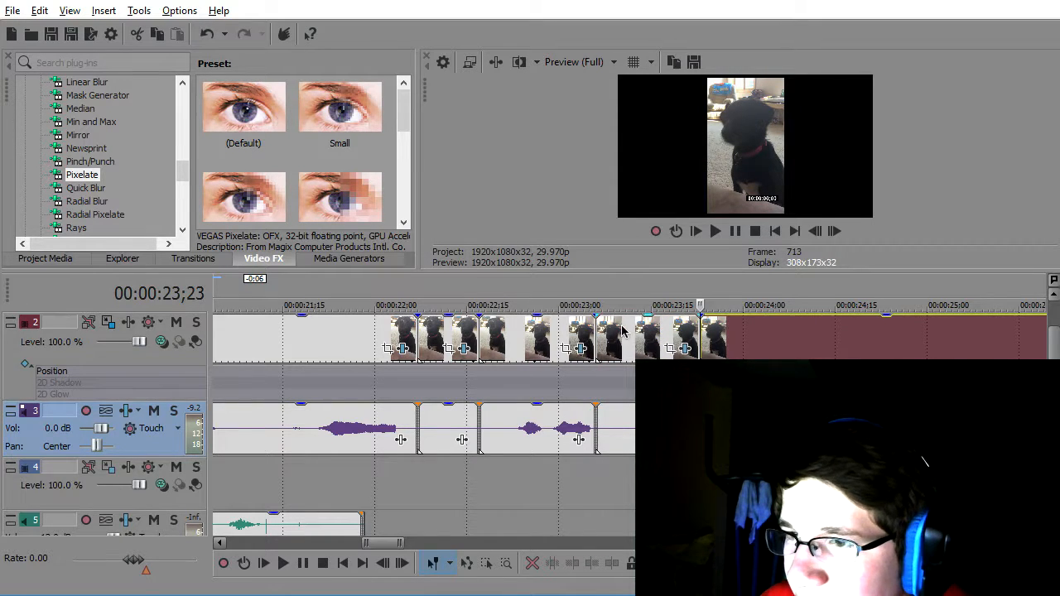
click(623, 332)
mouse_move(656, 318)
mouse_down()
mouse_move(657, 364)
mouse_move(657, 322)
mouse_up()
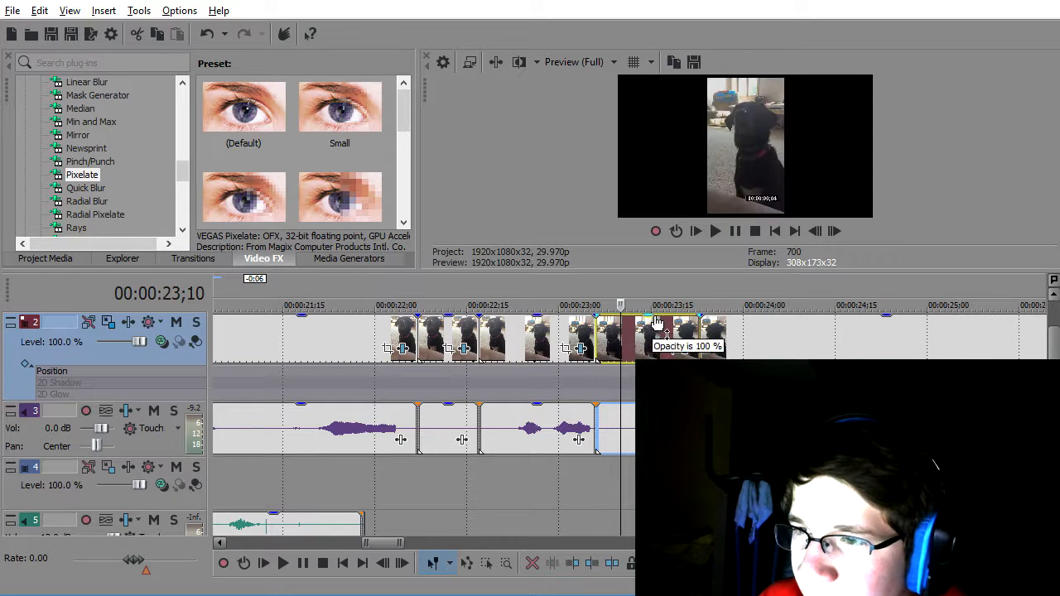
- Import the photo WIN_20170331_16_17_41_Pro.jpg from the Pictures\Camera Roll folder on drive D at 00:00:23;06
click(590, 426)
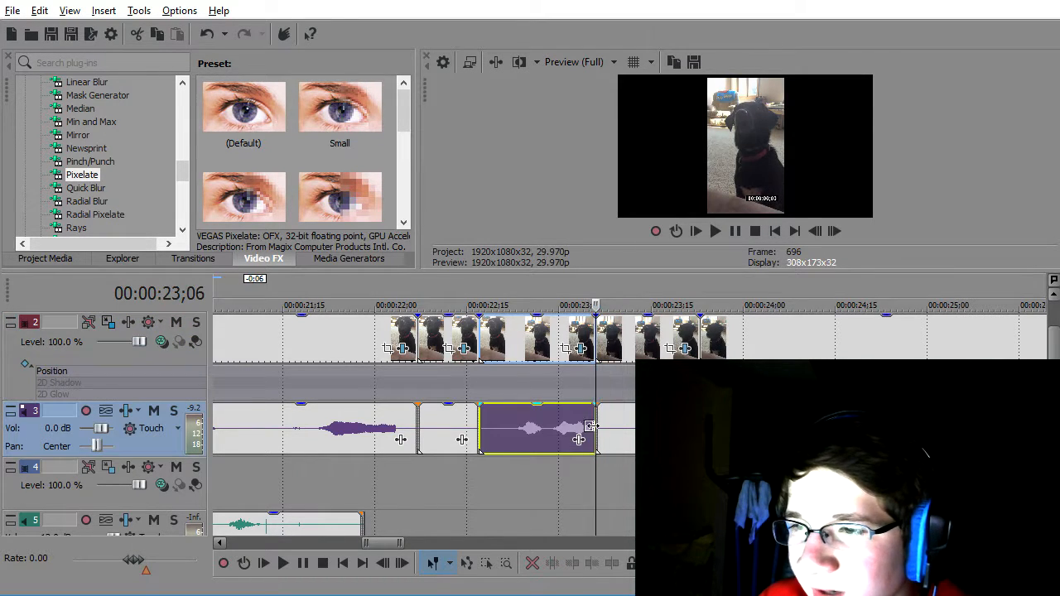
click(30, 34)
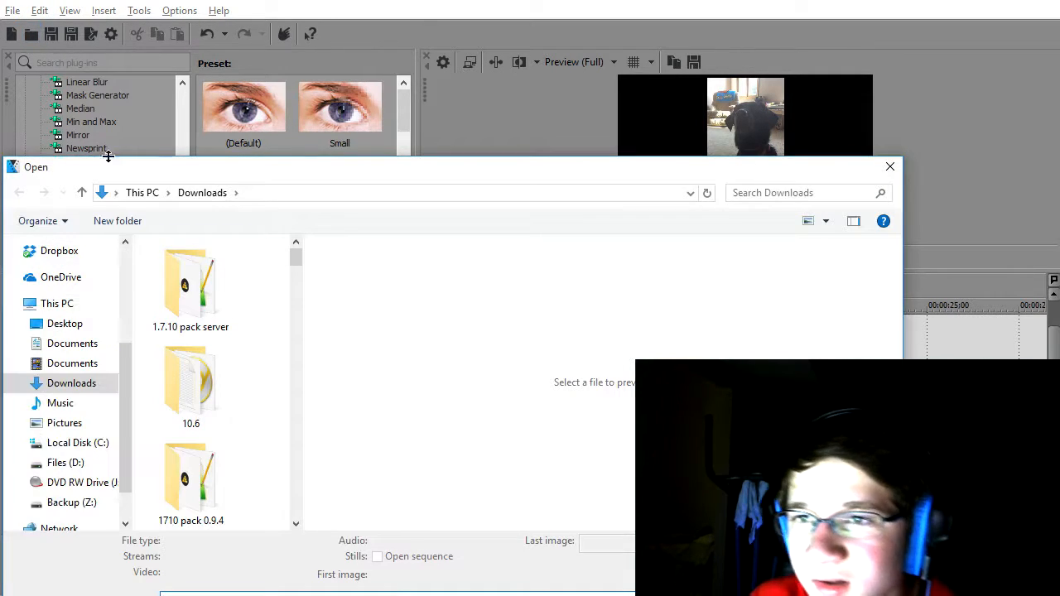
click(70, 465)
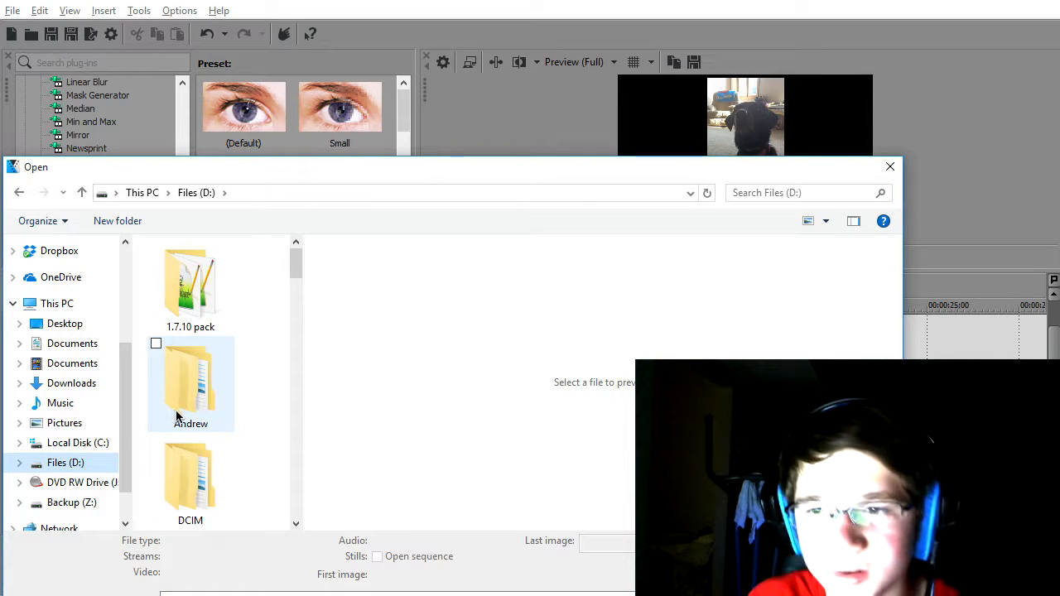
scroll(178, 419, down, 5)
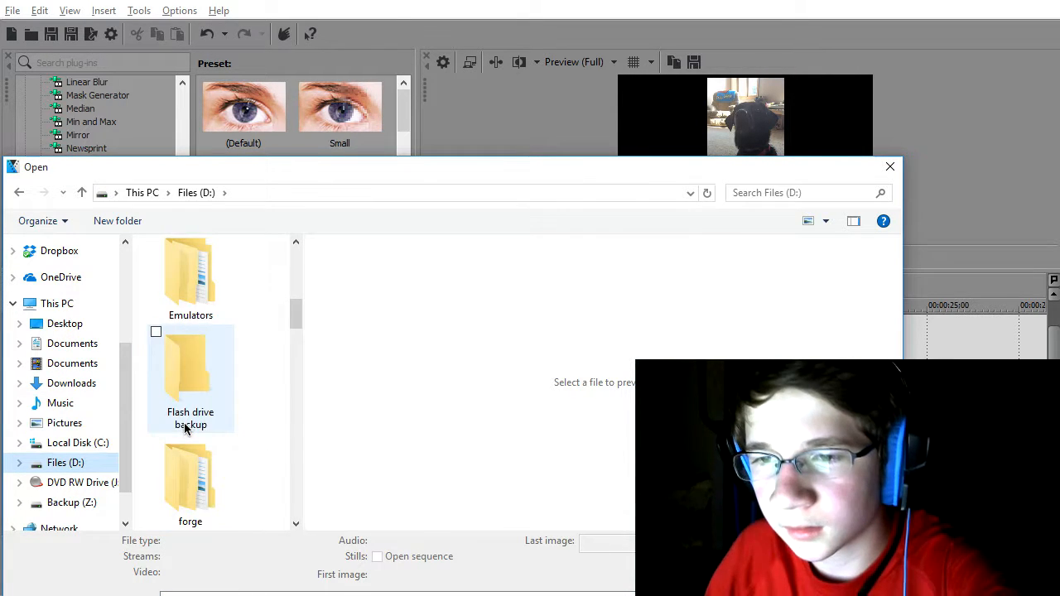
scroll(182, 464, down, 7)
click(182, 501)
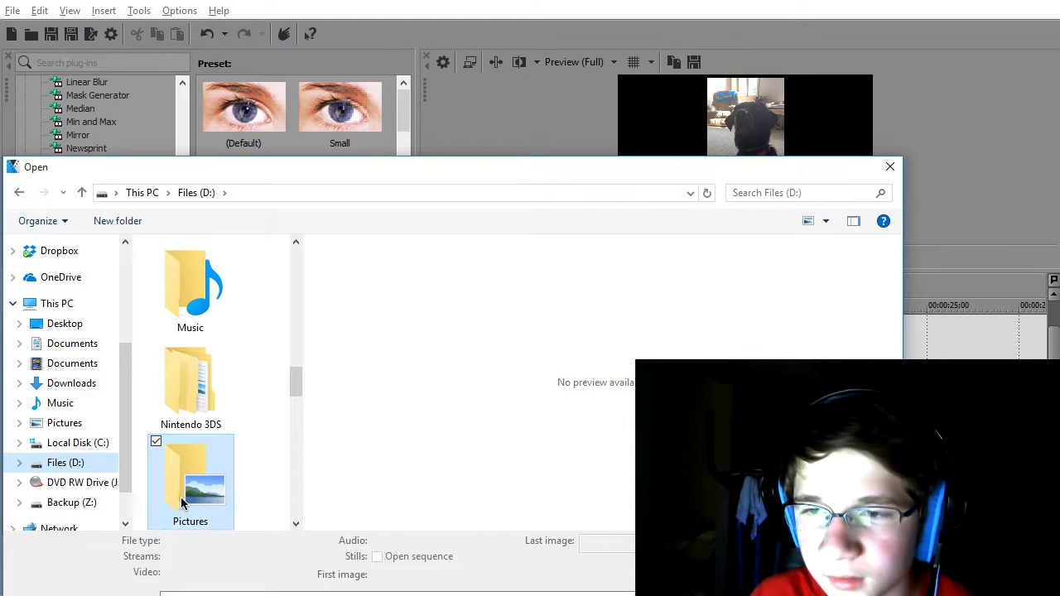
double_click(182, 501)
scroll(213, 445, down, 3)
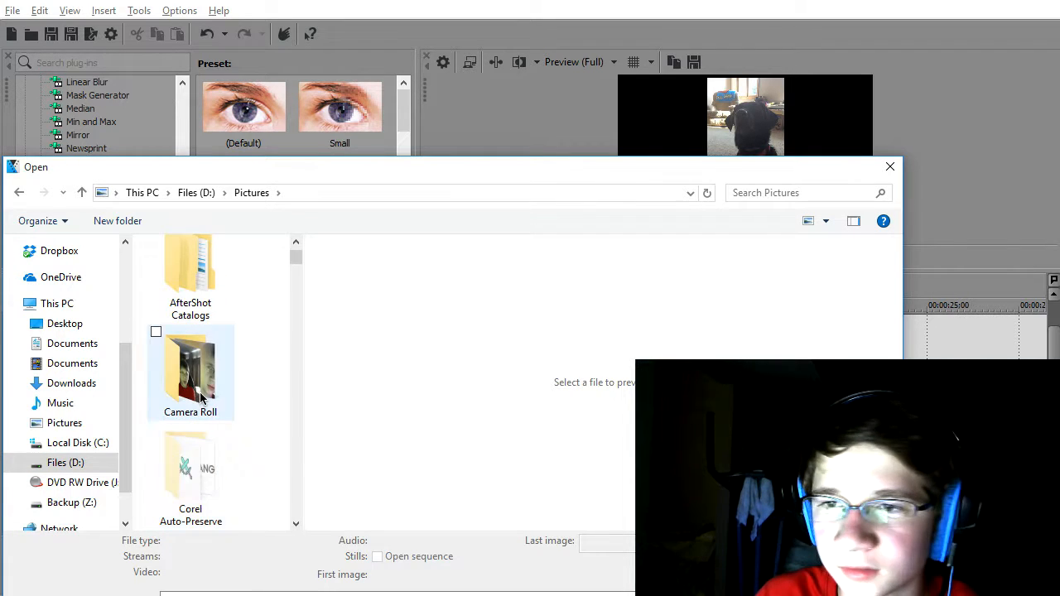
double_click(201, 397)
scroll(205, 419, down, 3)
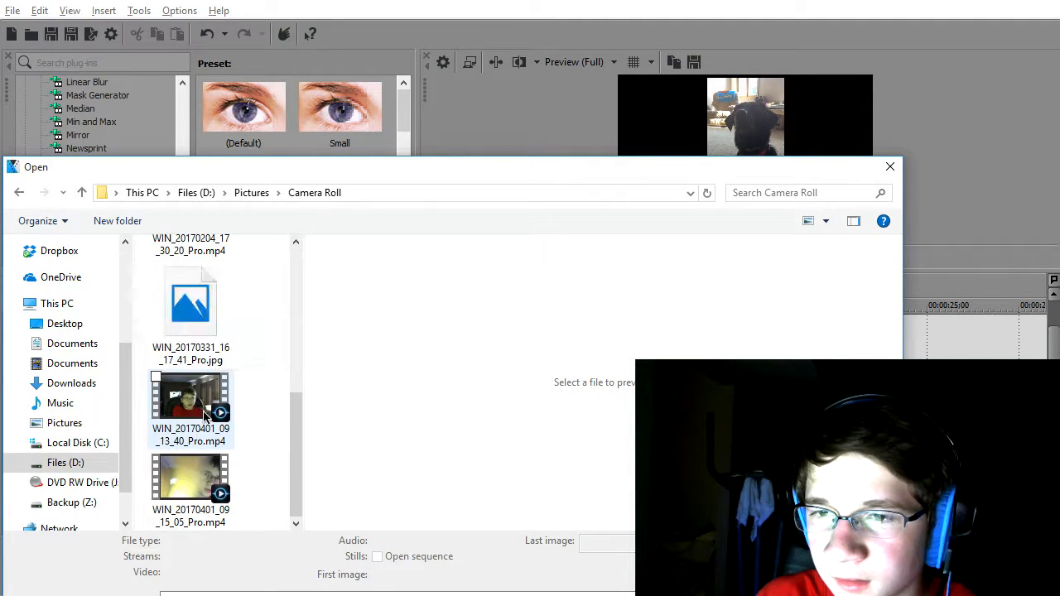
double_click(190, 308)
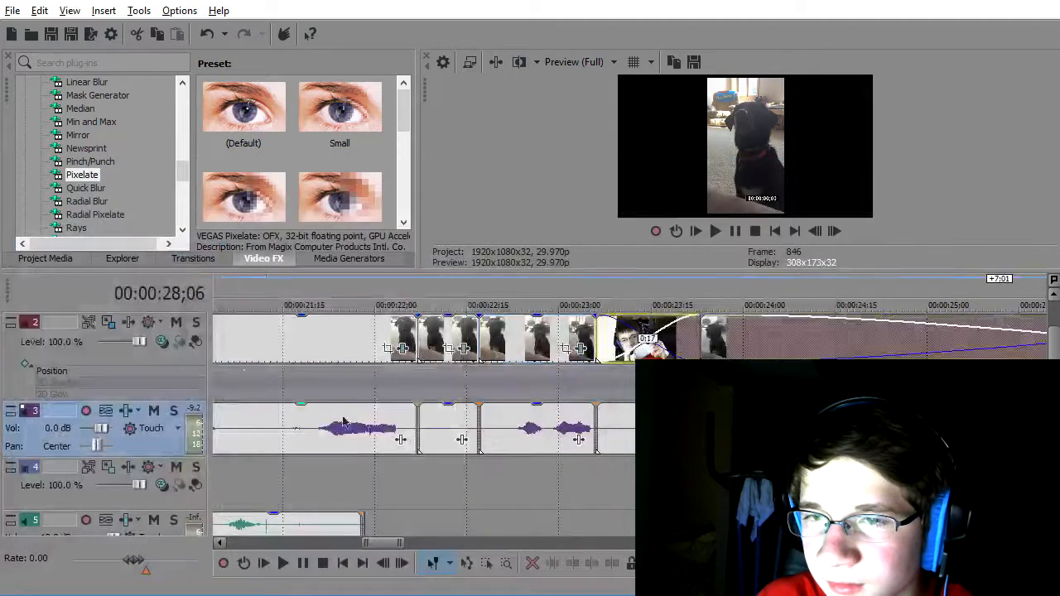
- Move the photo down to track 4 and trim its end back to 00:00:23;23, matching the short dog section above
drag(654, 341, 656, 484)
scroll(656, 485, down, 4)
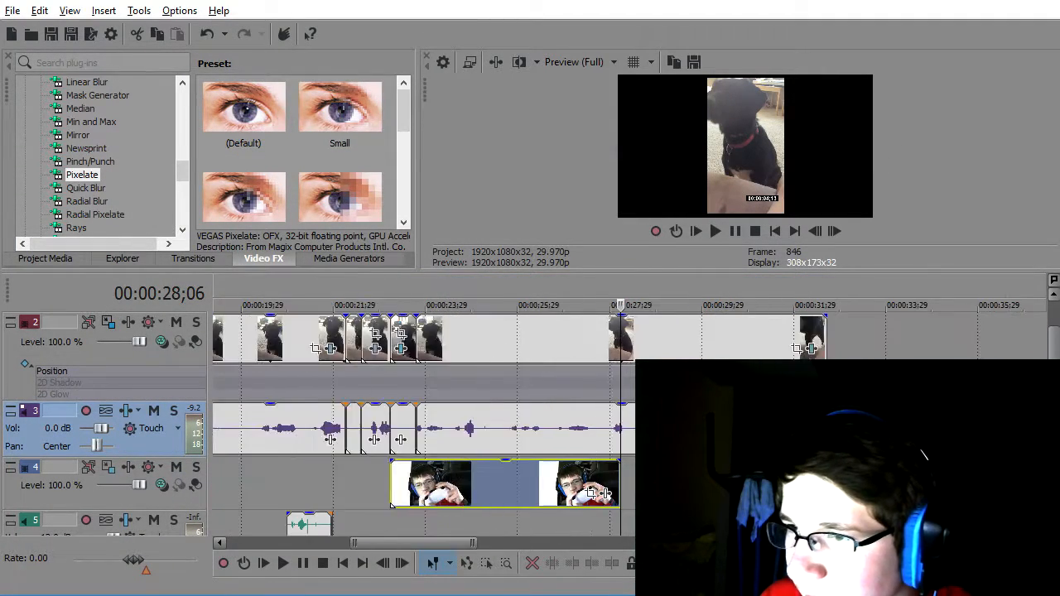
drag(619, 497, 420, 520)
scroll(440, 453, up, 4)
scroll(418, 487, down, 5)
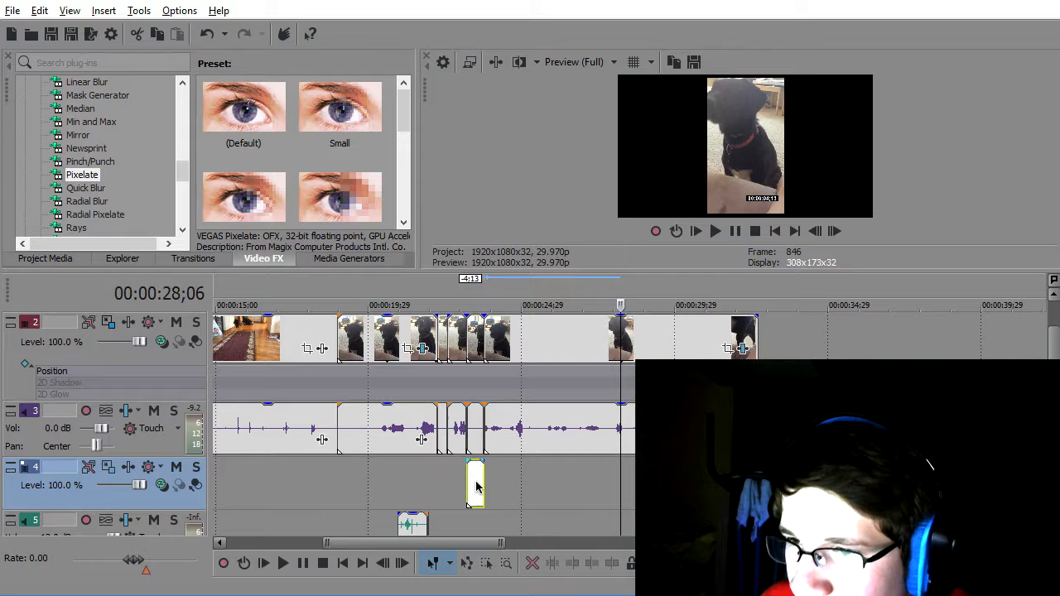
- Lower the opacity of the dog section from 00:00:23;06 to 00:00:23;23 so the photo beneath shows through
click(476, 487)
scroll(476, 487, up, 6)
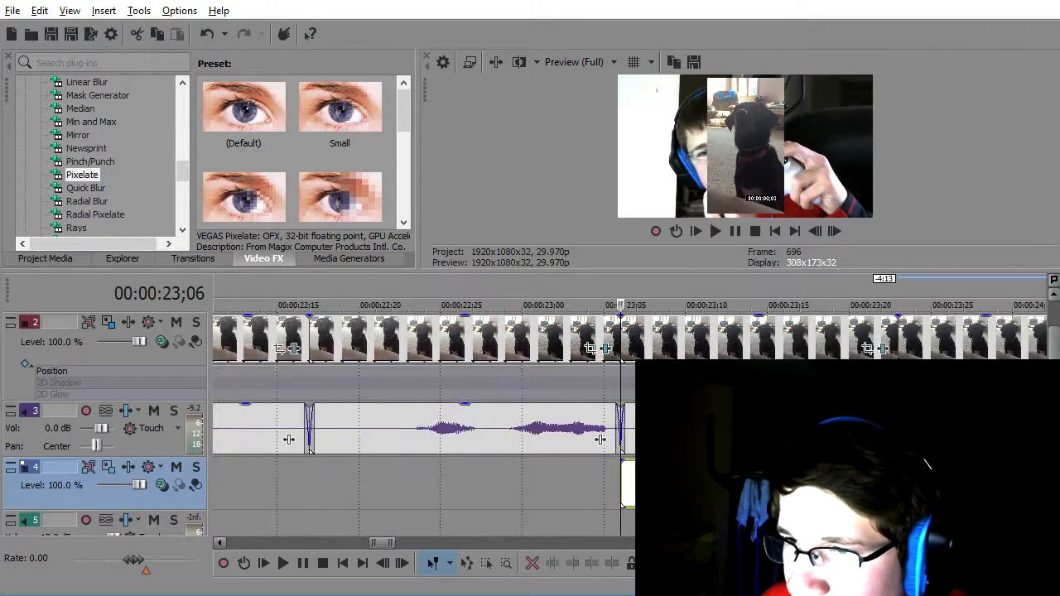
click(757, 324)
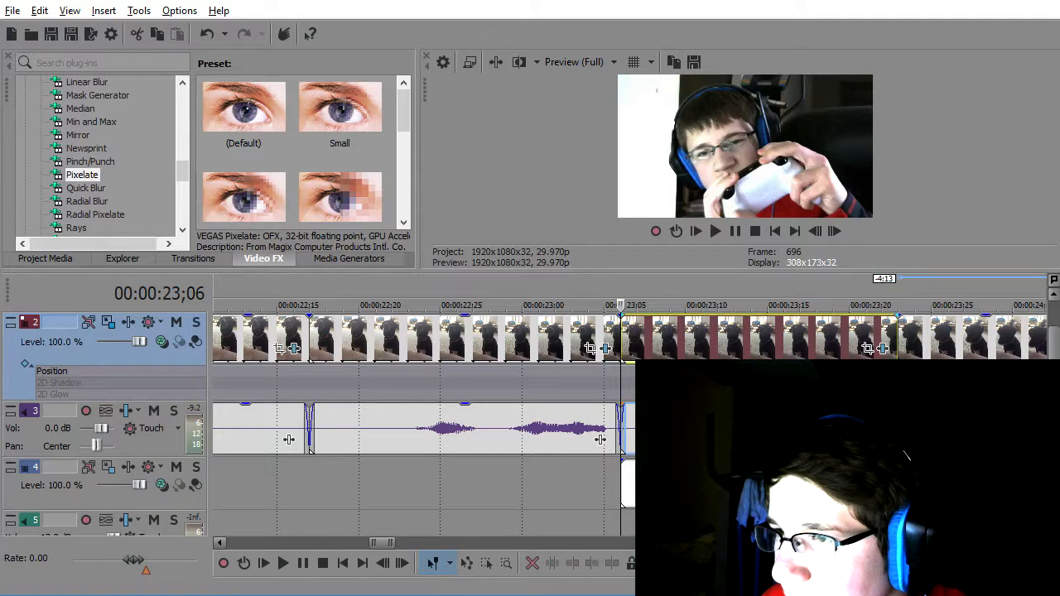
drag(748, 366, 748, 335)
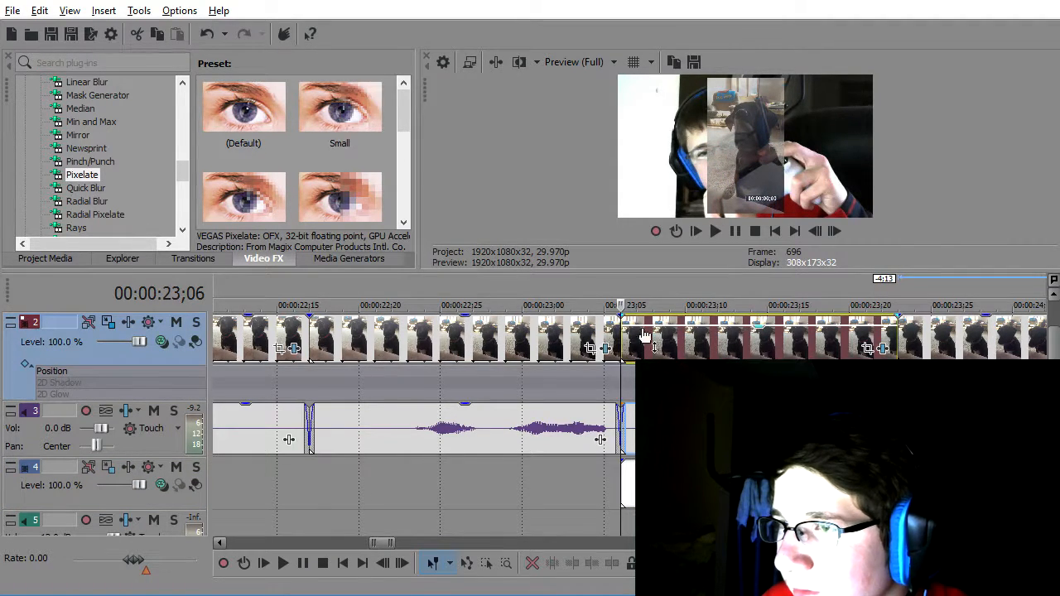
- Play back the dog clip from 00:00:22;19 through the semi-transparent photo overlay
click(349, 334)
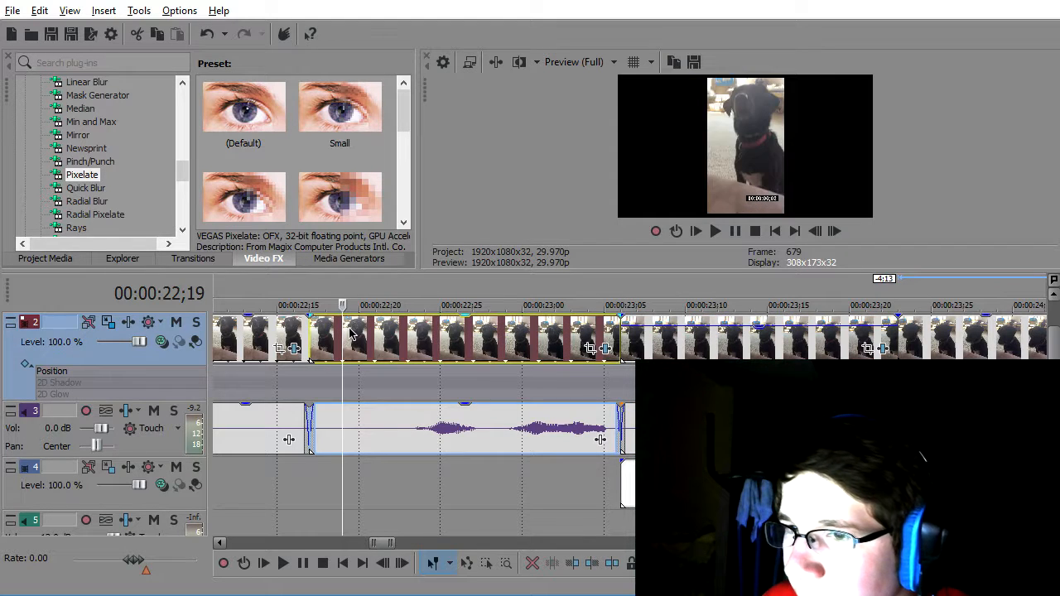
key(space)
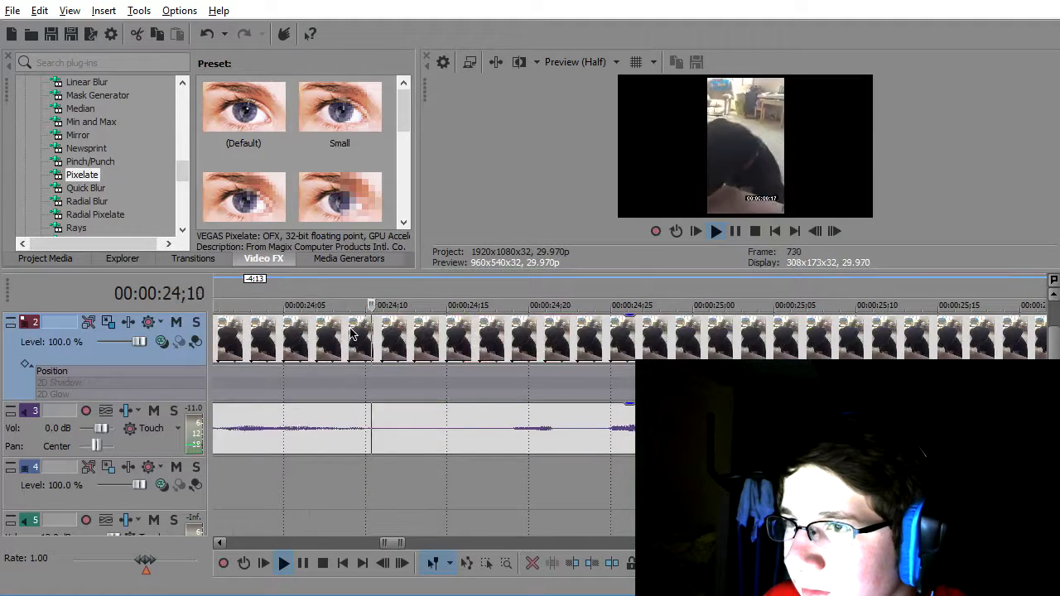
key(space)
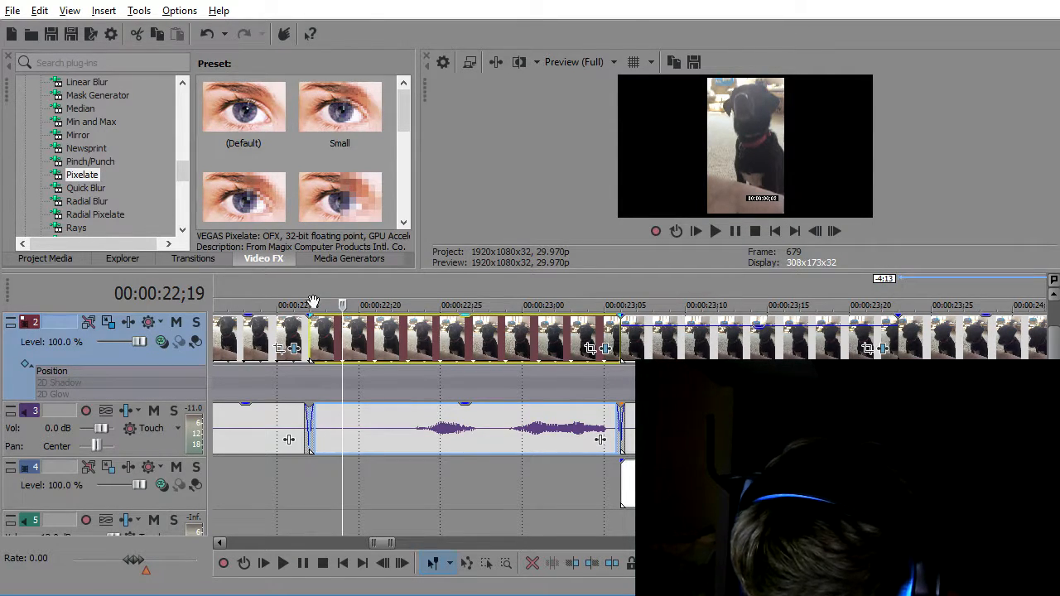
- Import the Camera Roll video WIN_20170204_17_27_43_Pro.mp4 at the end of the dog clip, at 00:00:32;21
scroll(822, 346, down, 5)
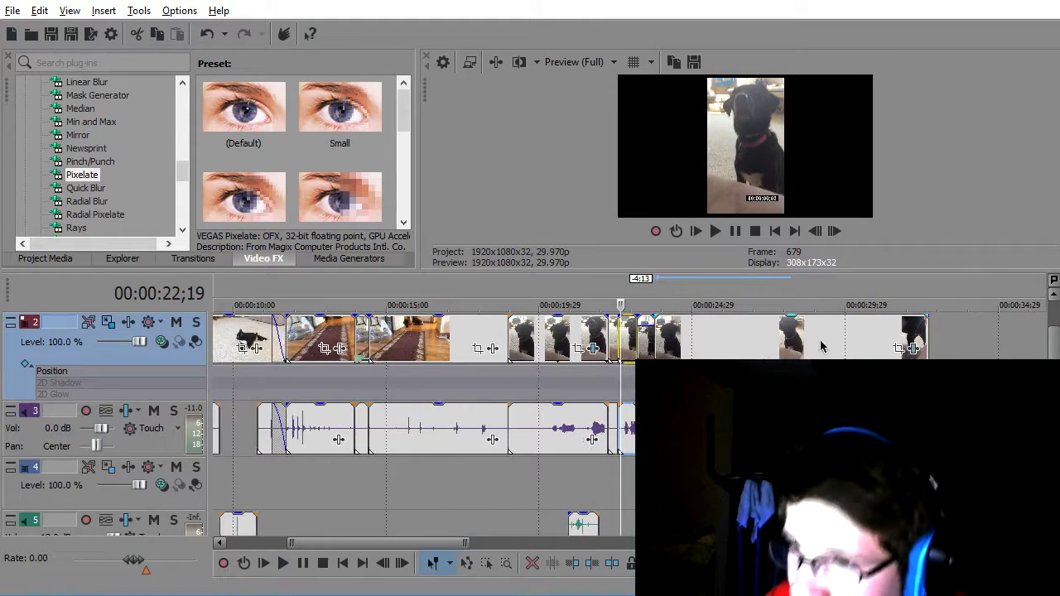
click(928, 325)
click(31, 34)
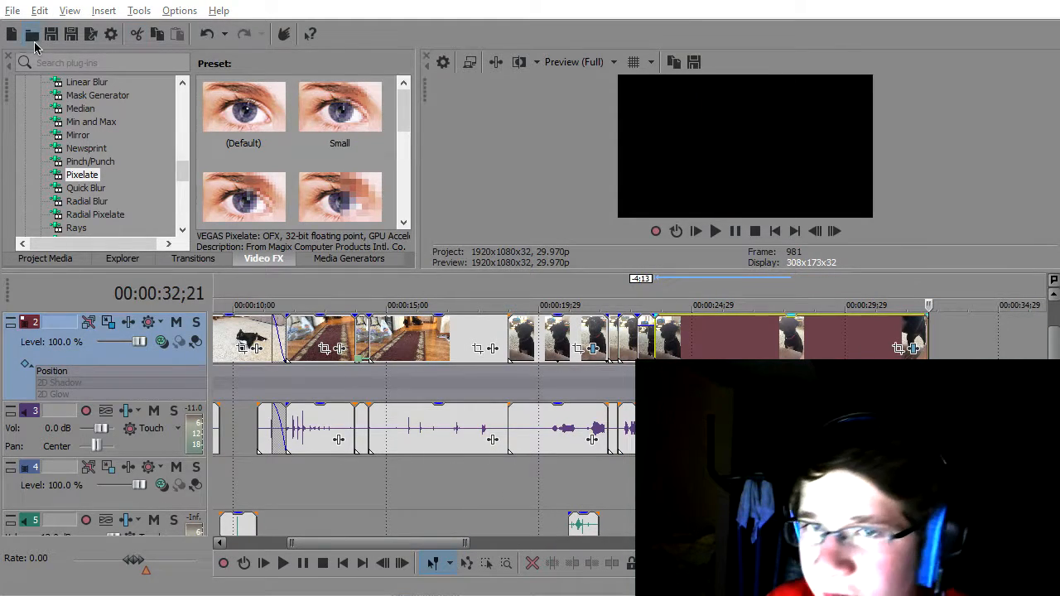
scroll(192, 307, down, 5)
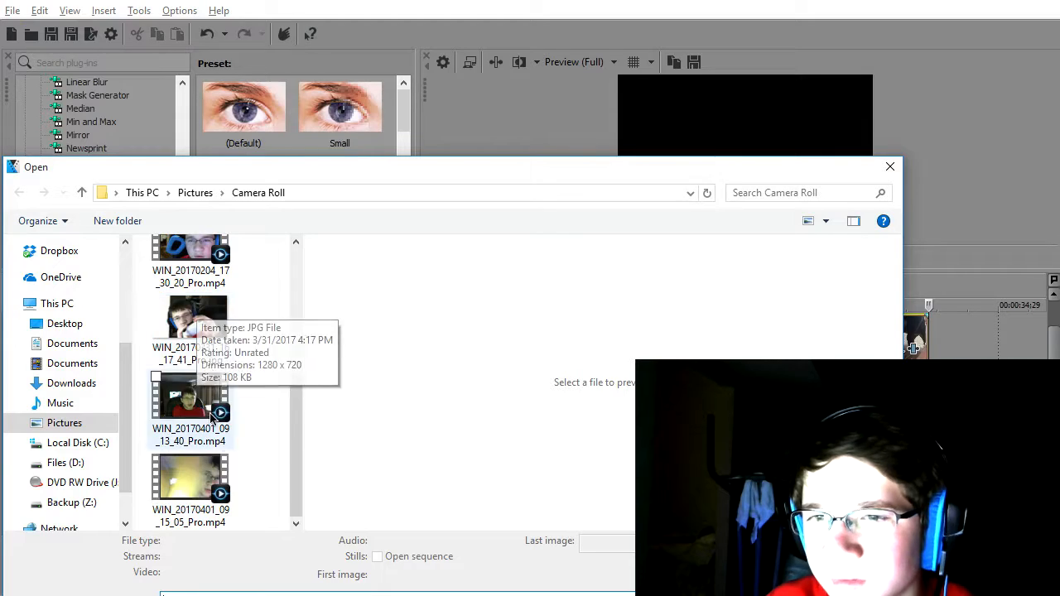
scroll(182, 332, up, 5)
double_click(181, 304)
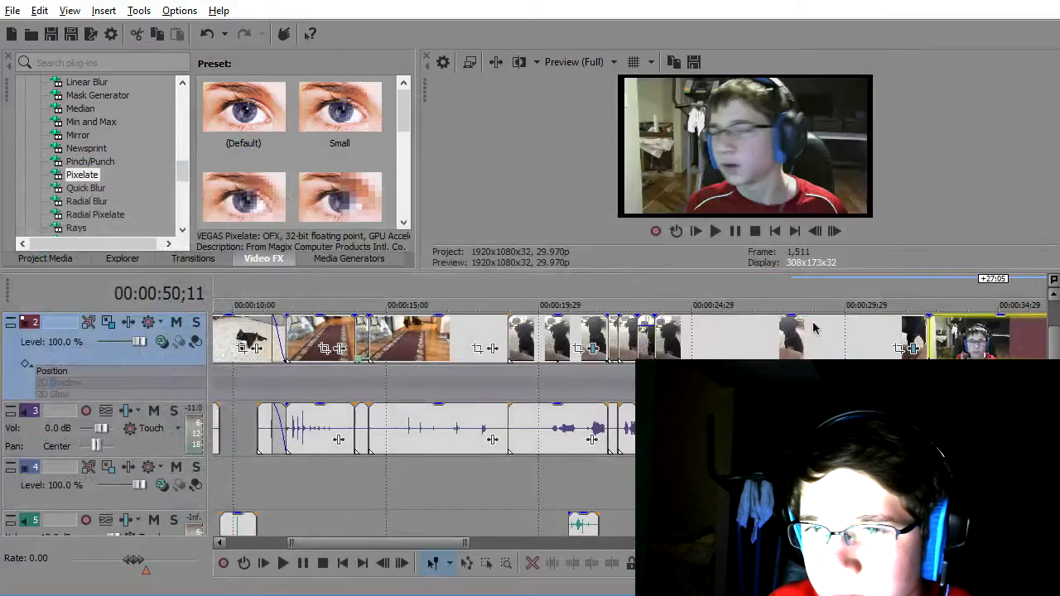
- Trim the end of the new webcam clip back to 00:00:37;04 and play it from 00:00:32;21
click(620, 328)
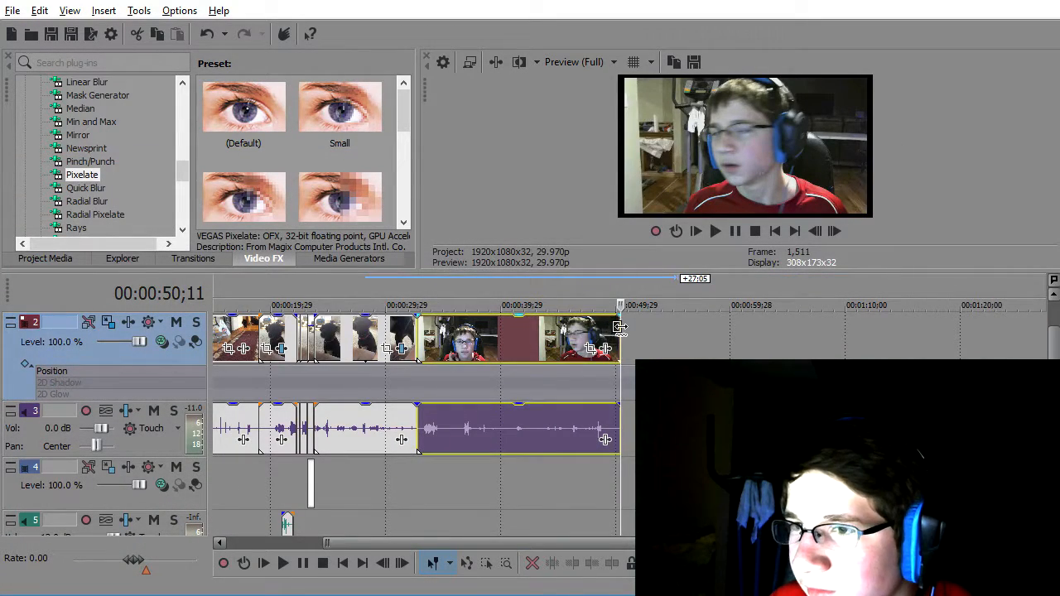
scroll(617, 325, up, 2)
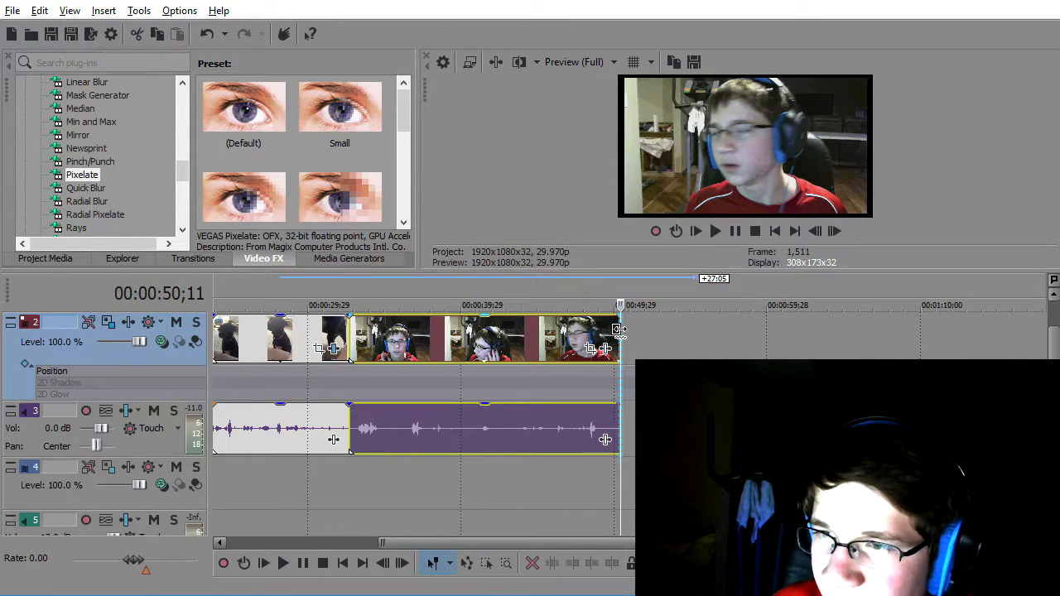
drag(620, 329, 417, 329)
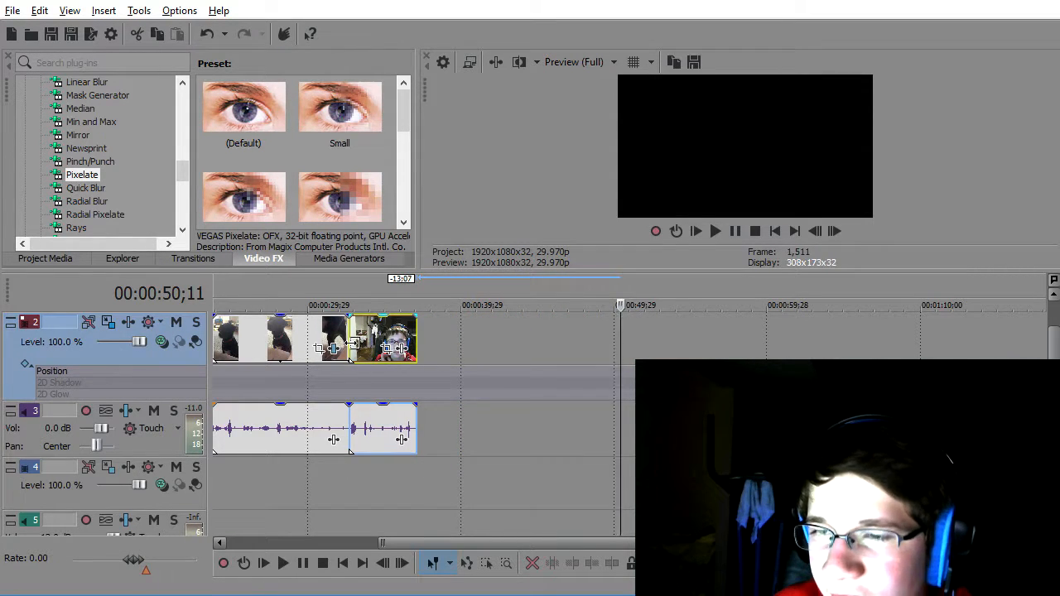
click(350, 343)
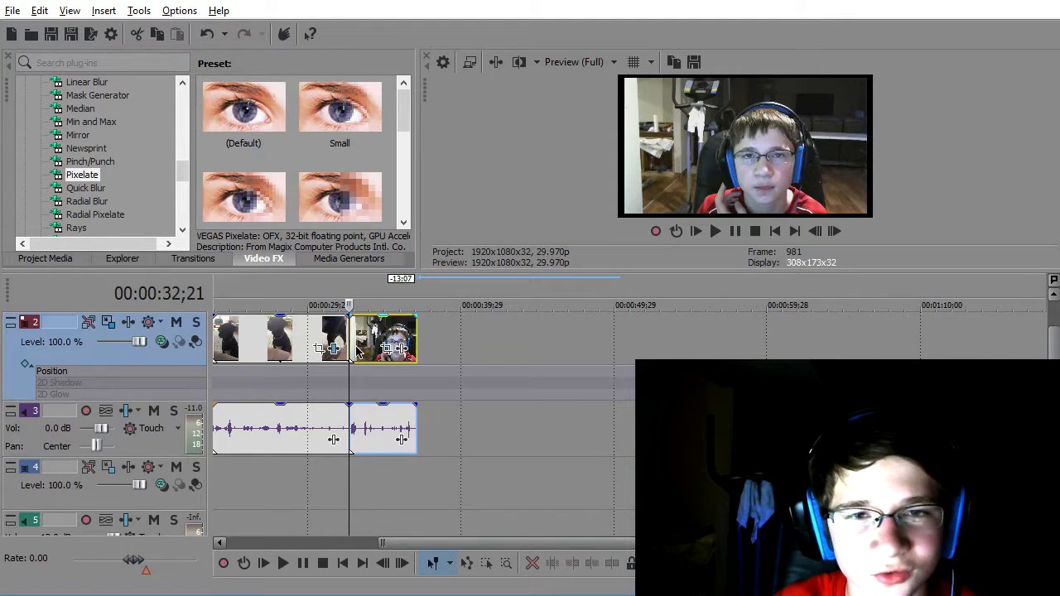
key(space)
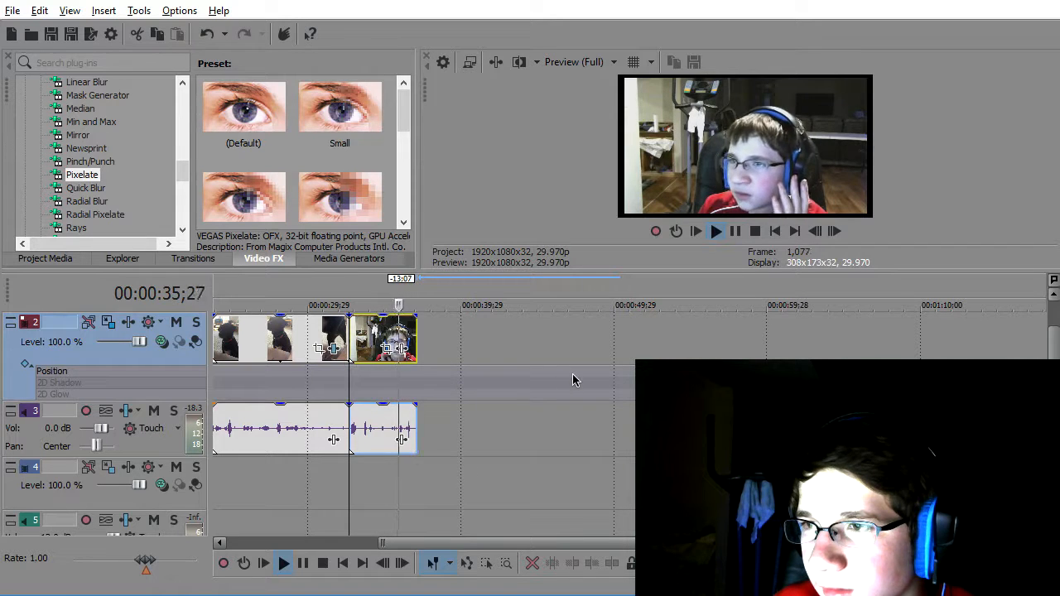
- Import the Camera Roll video WIN_20170204_17_29_46_Pro.mp4 at 00:00:37;04, right after the trimmed webcam clip
click(414, 330)
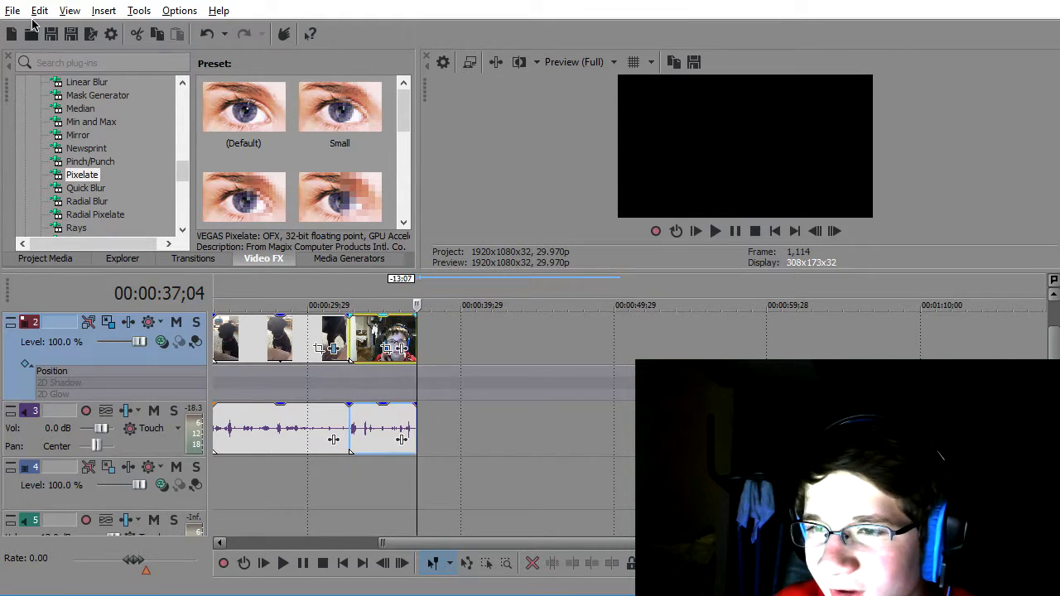
click(33, 37)
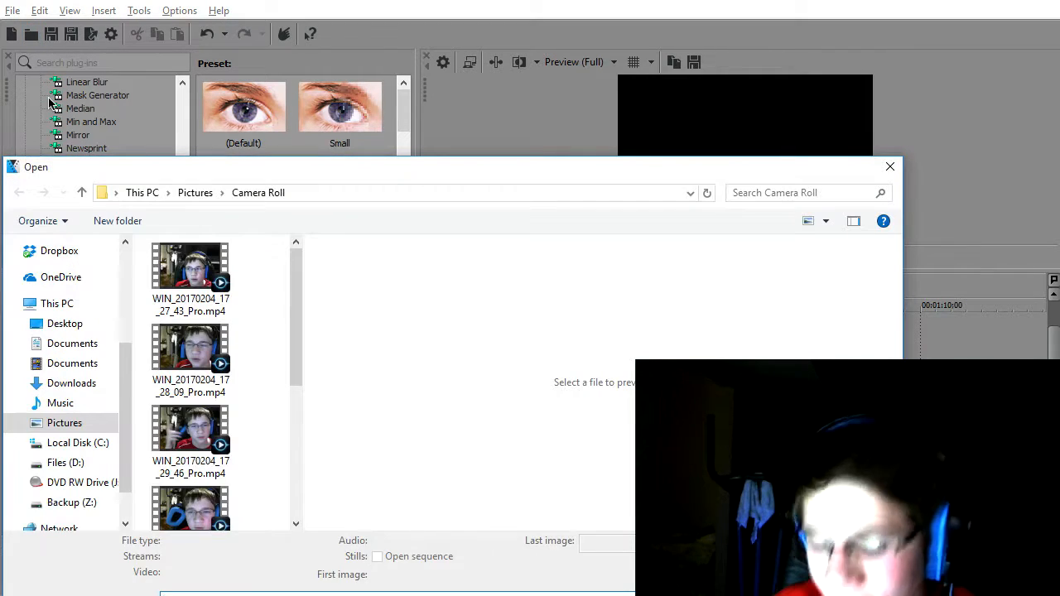
double_click(190, 430)
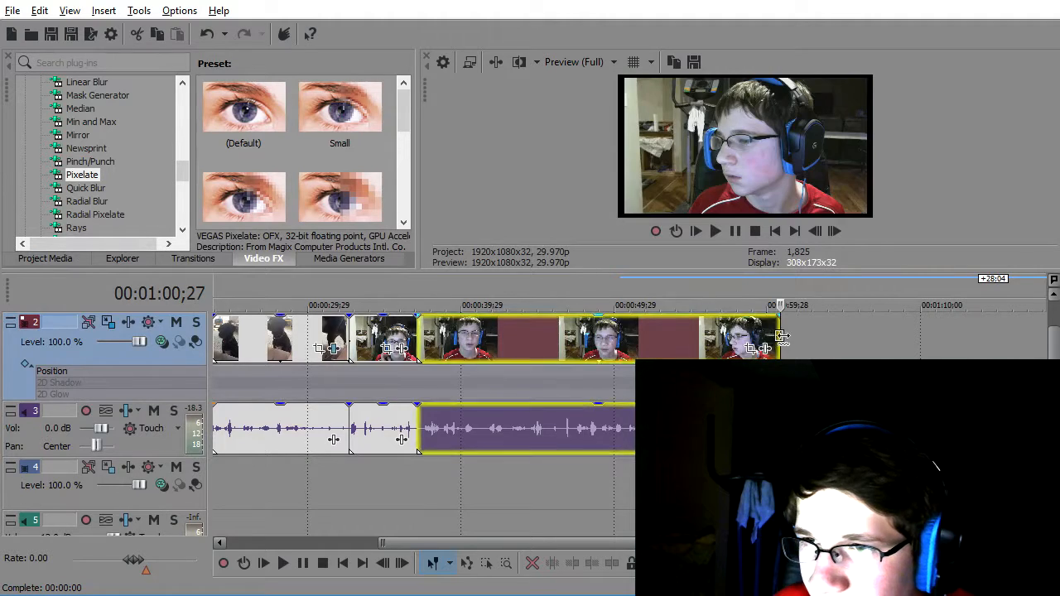
- Time-stretch the last webcam clip by 1:11:05 at its end to slow it down, and play it from near its start
drag(776, 337, 1053, 351)
scroll(403, 367, down, 6)
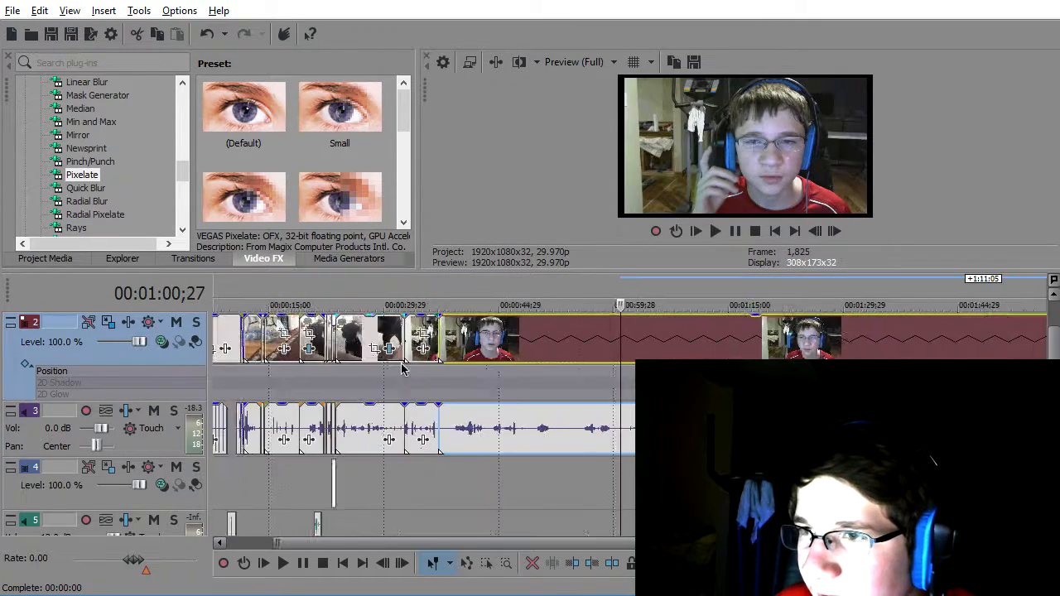
click(447, 343)
key(space)
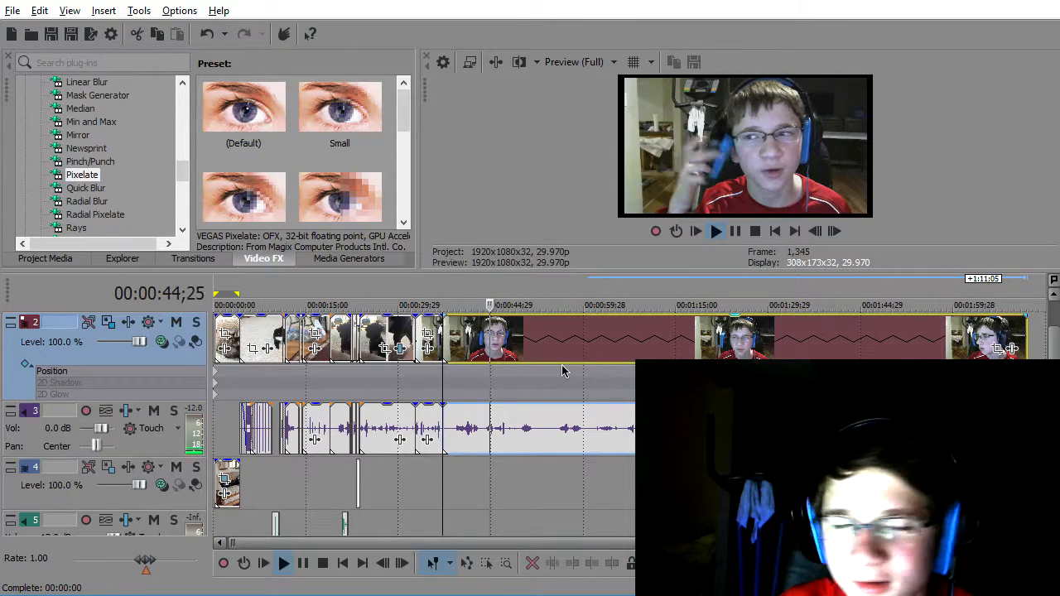
- Try adding a velocity envelope to the time-stretched last webcam clip and open its velocity options
key(Return)
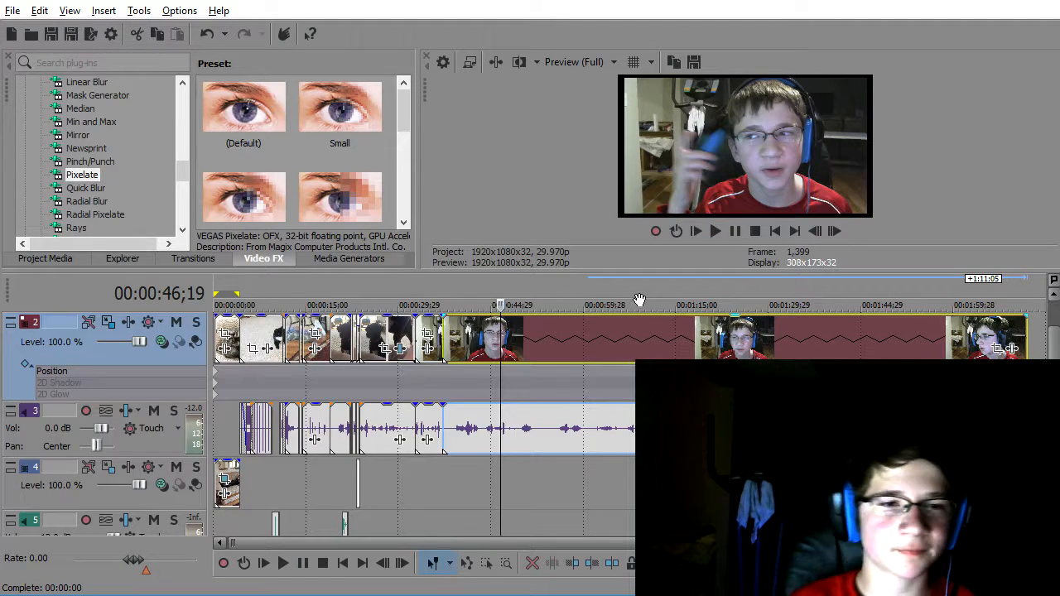
scroll(449, 355, up, 3)
right_click(511, 357)
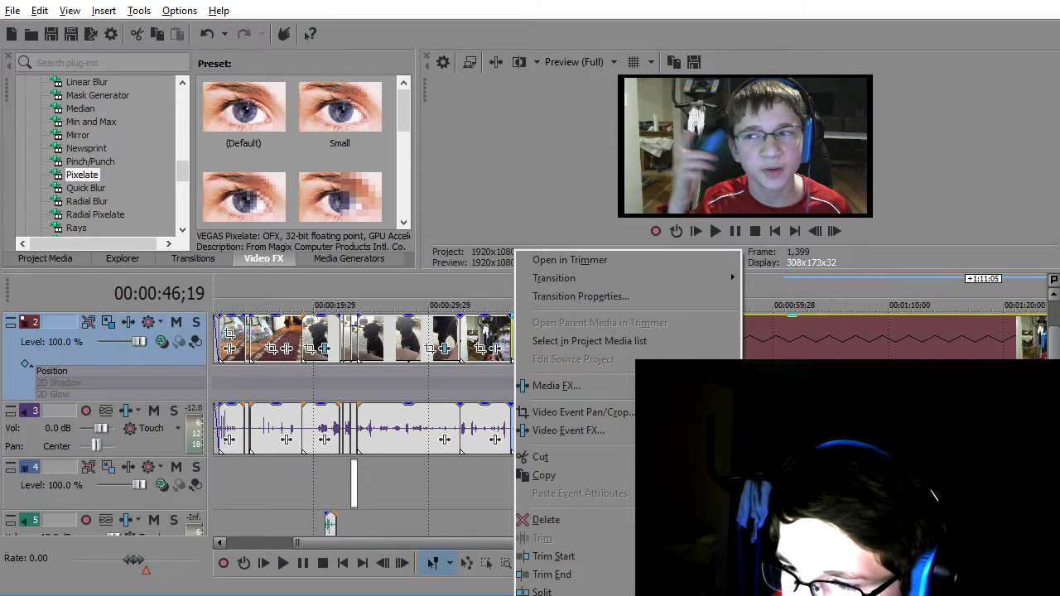
click(778, 583)
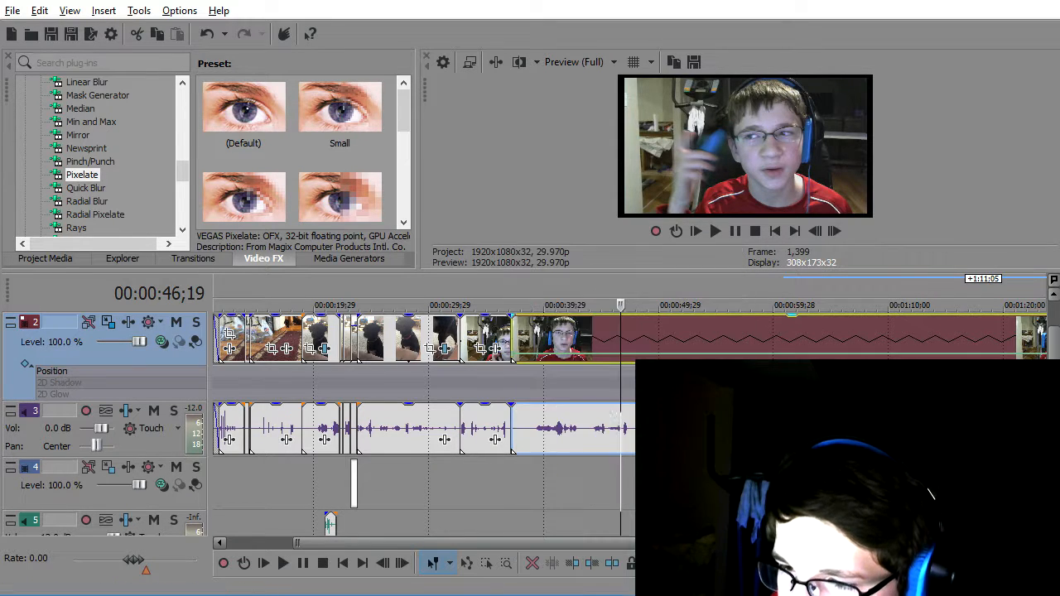
right_click(513, 354)
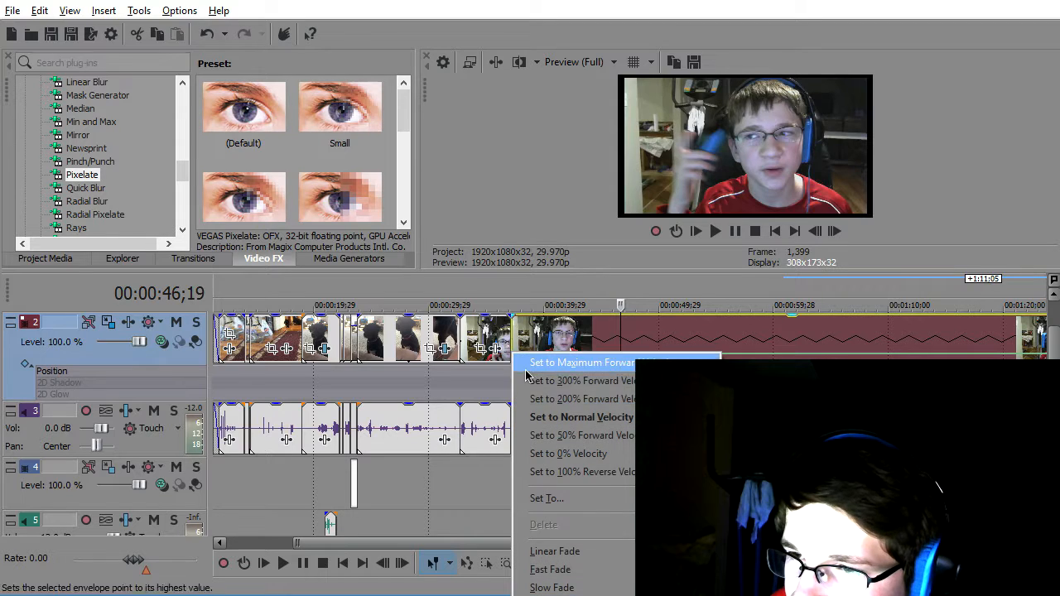
click(876, 282)
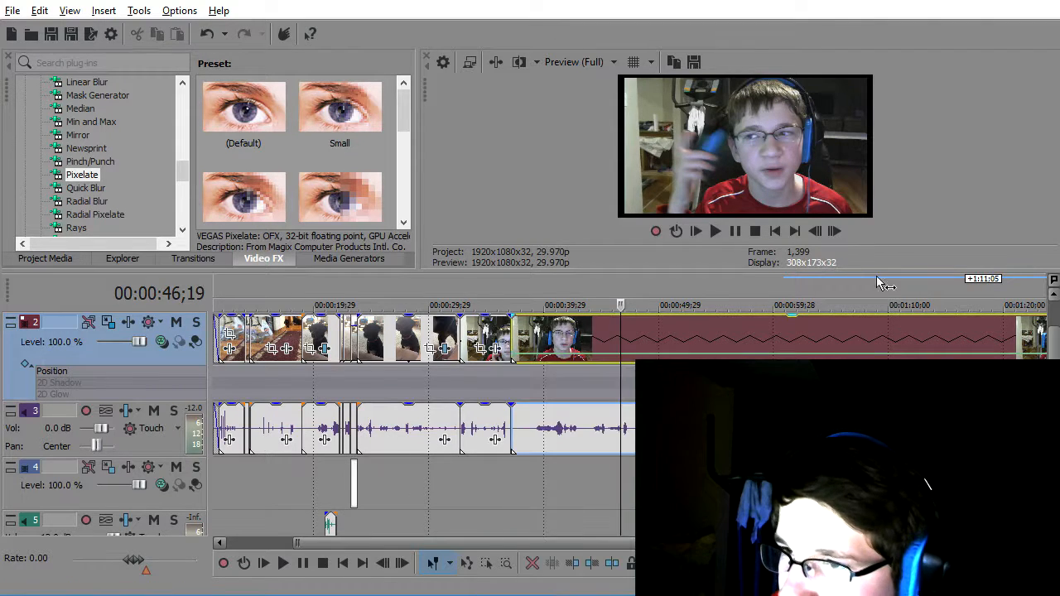
scroll(926, 326, down, 3)
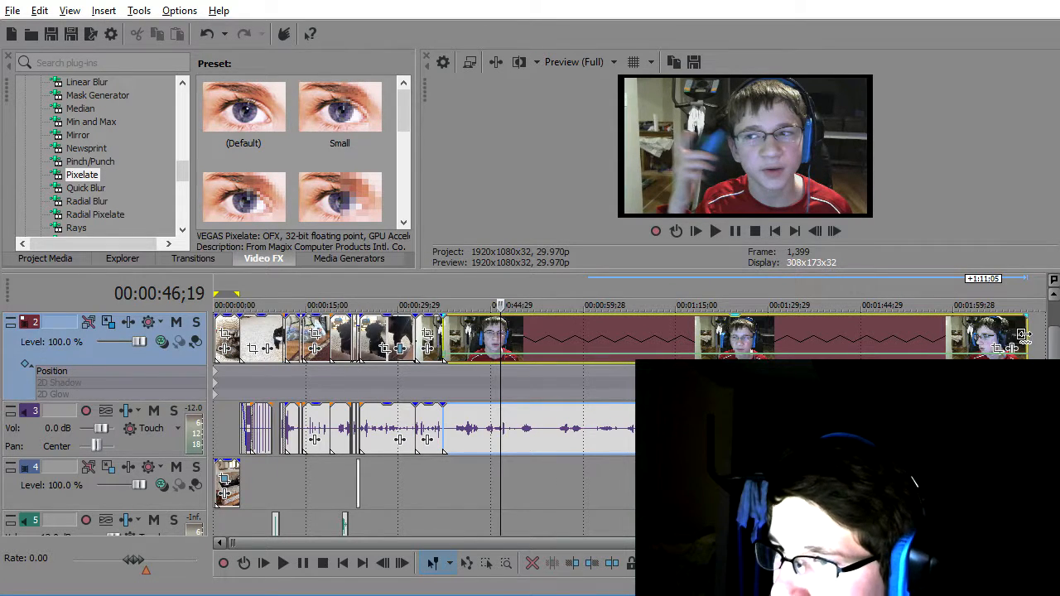
- Try pulling in the end of the time-stretched webcam clip and extending it back out
drag(1023, 334, 774, 357)
drag(799, 348, 1027, 348)
scroll(1027, 348, right, 10)
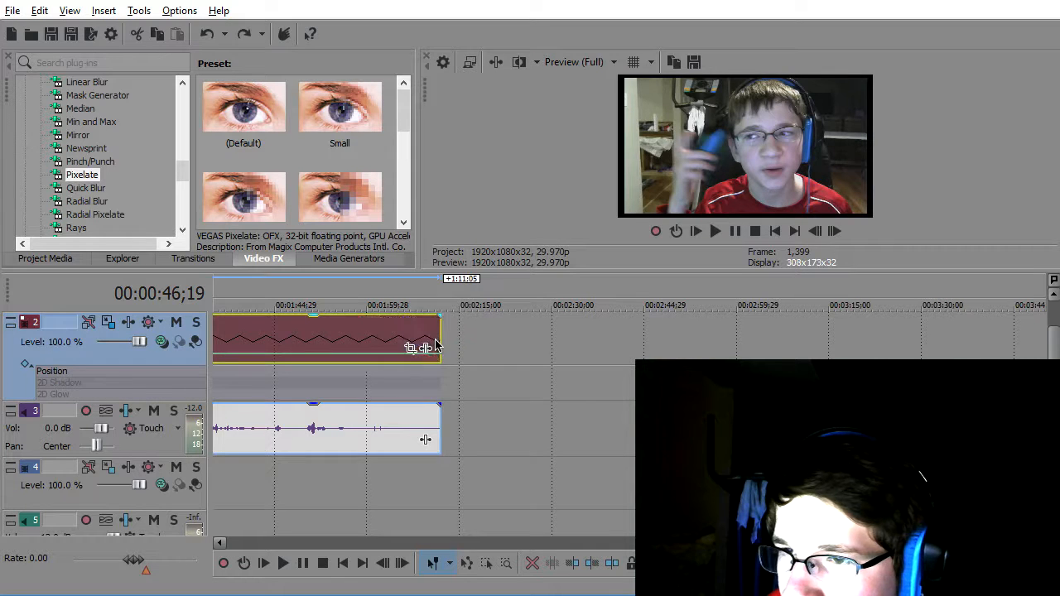
- Undo the edits on the last webcam clip back to its unstretched length, keeping the imported clip in place
key(Delete)
key(ctrl+z)
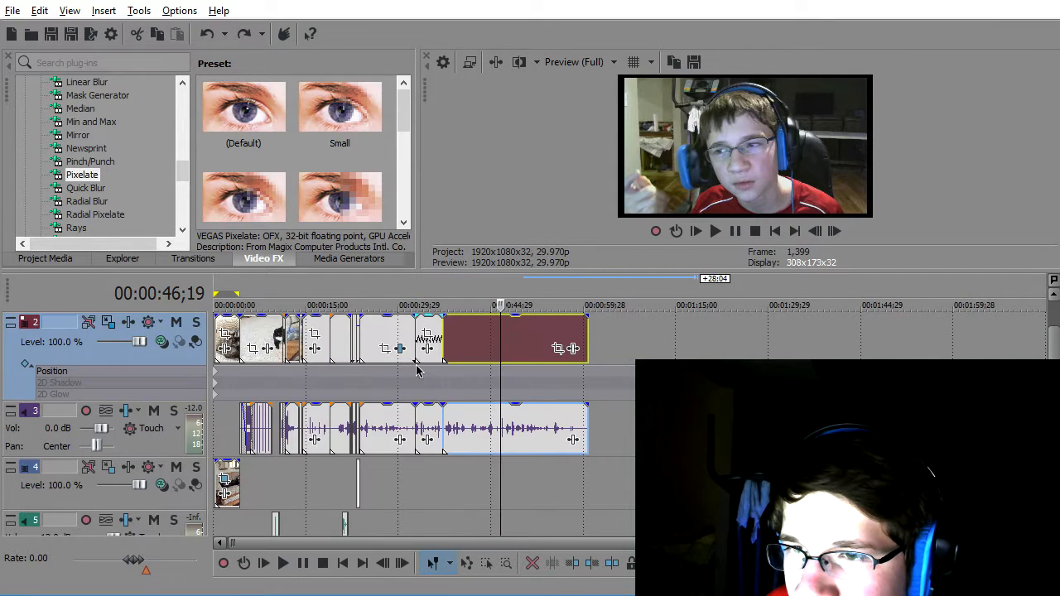
key(ctrl+z)
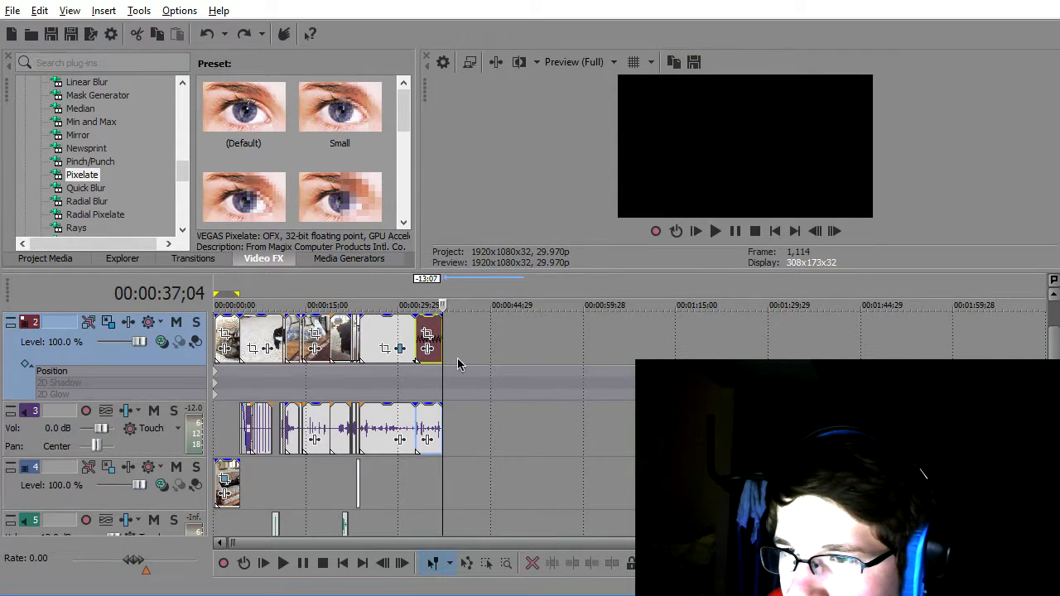
key(ctrl+shift+z)
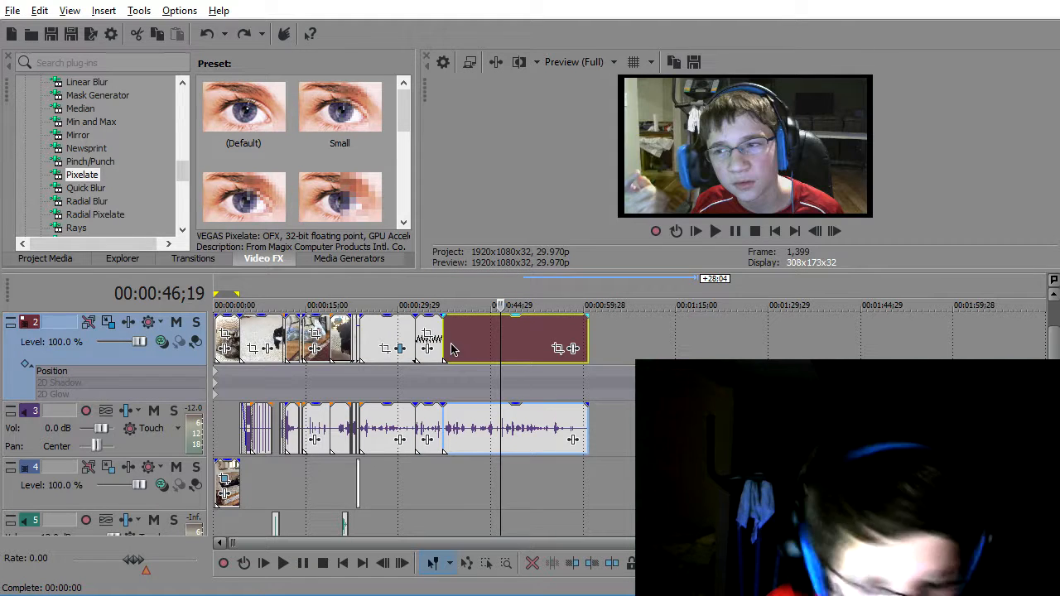
- Add a velocity envelope to the last webcam clip, set it to maximum forward velocity and play from 00:00:37;04
right_click(446, 349)
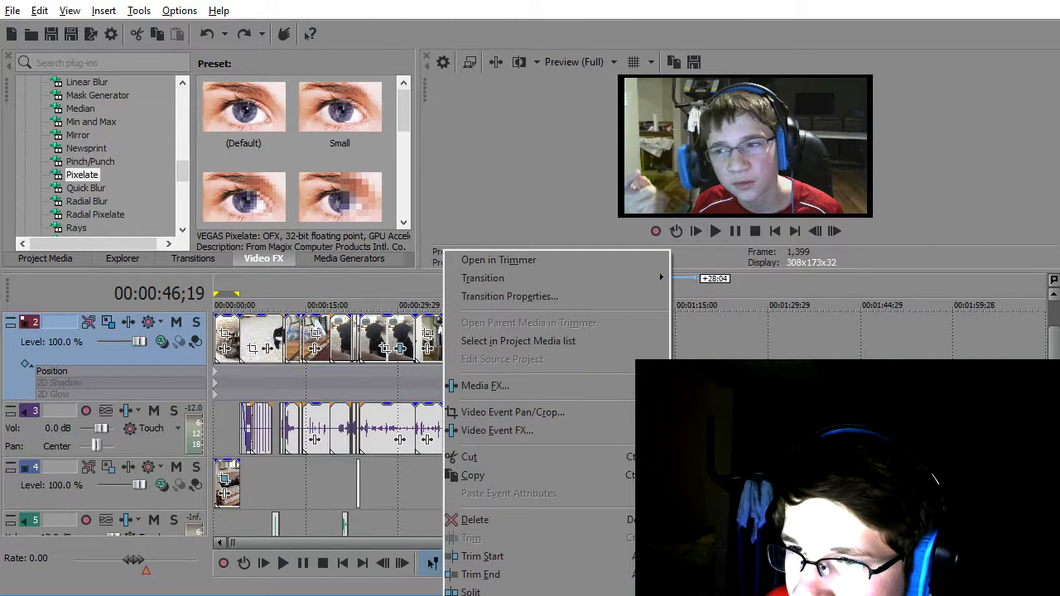
click(696, 595)
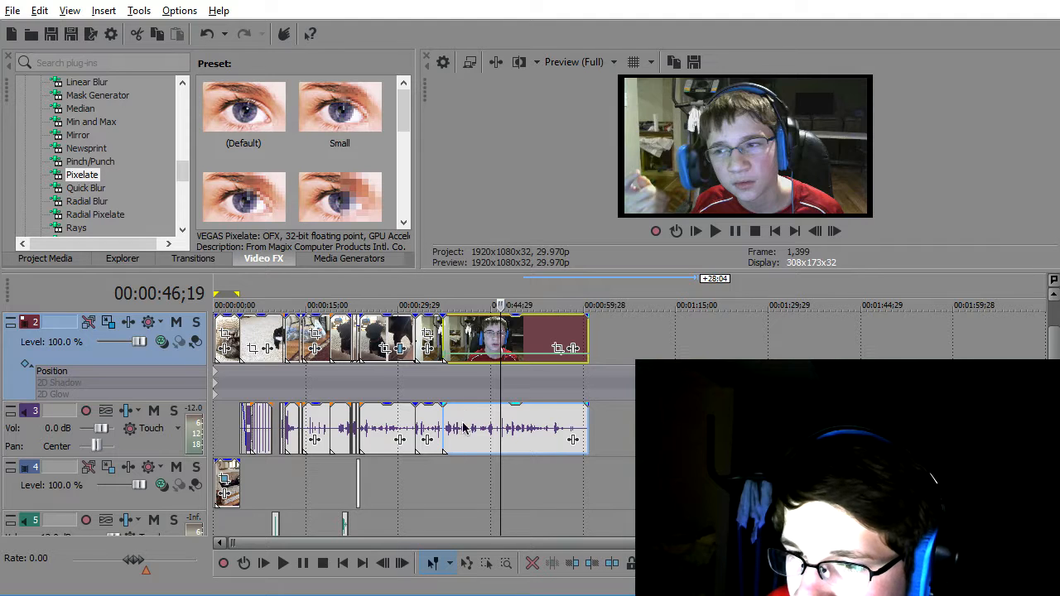
right_click(446, 358)
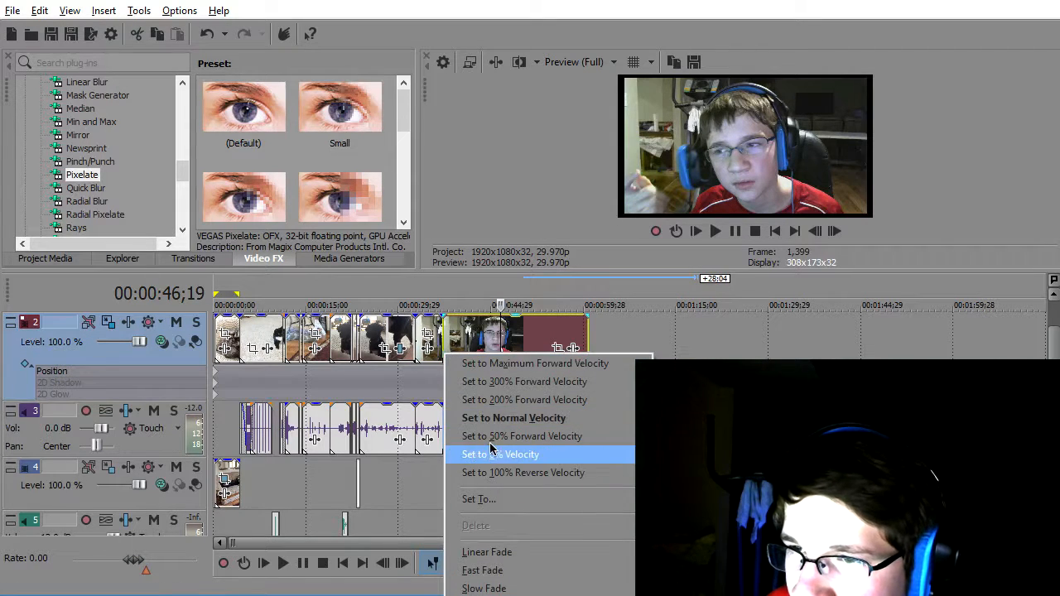
click(513, 364)
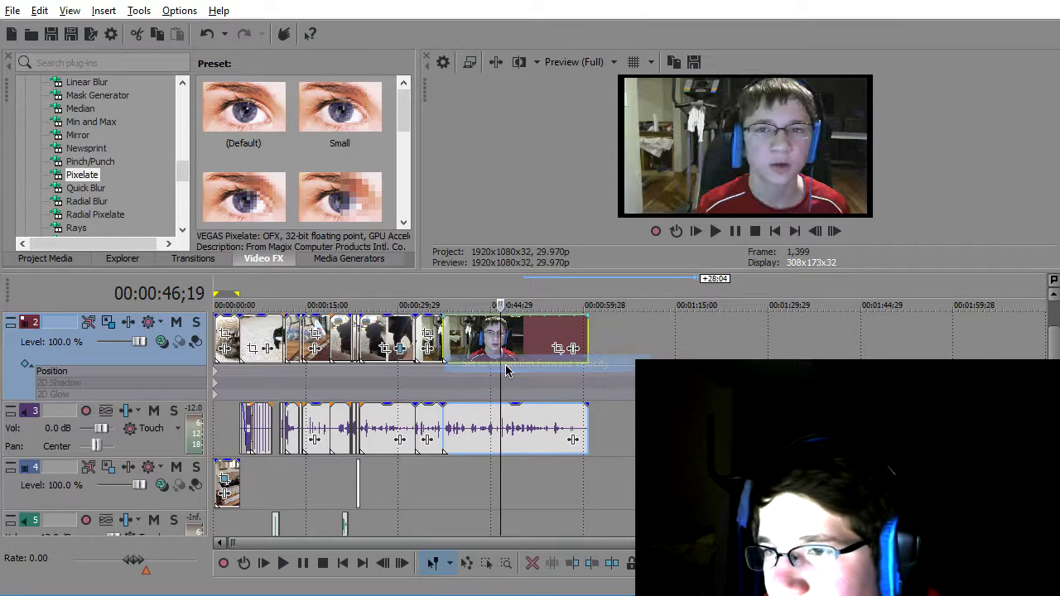
click(444, 342)
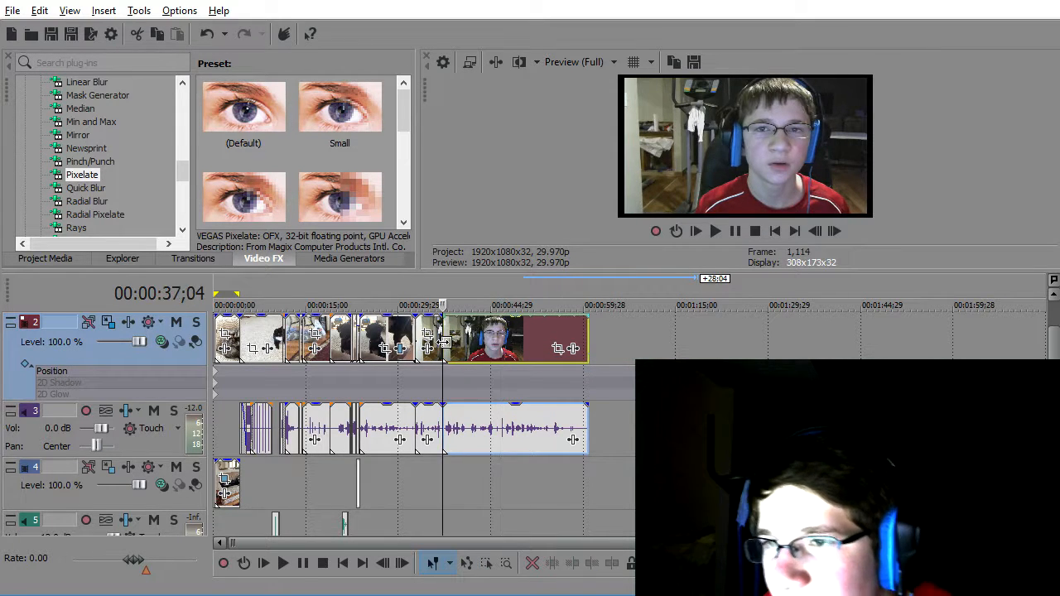
key(space)
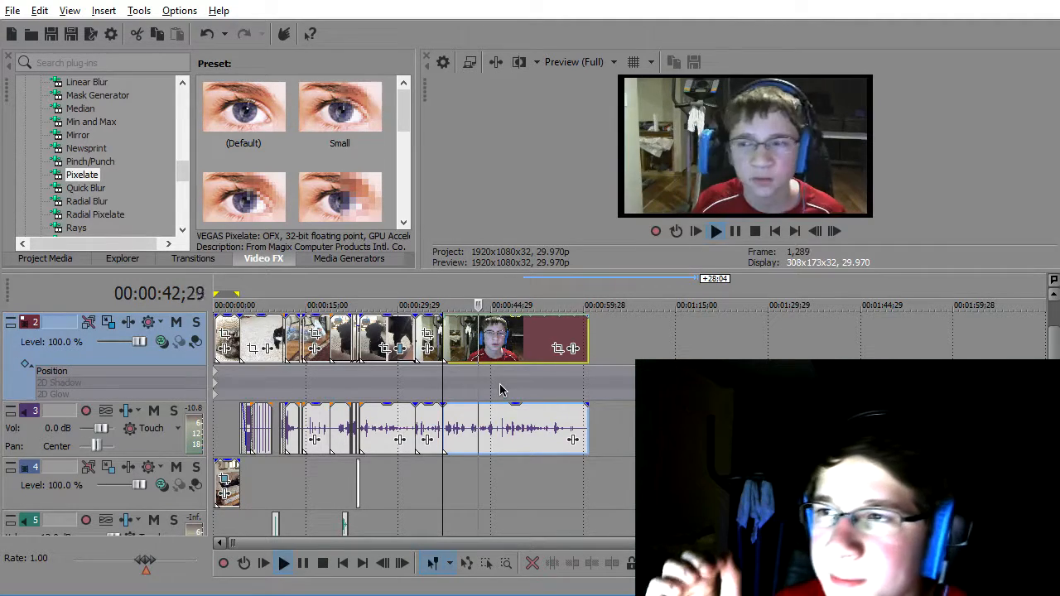
key(space)
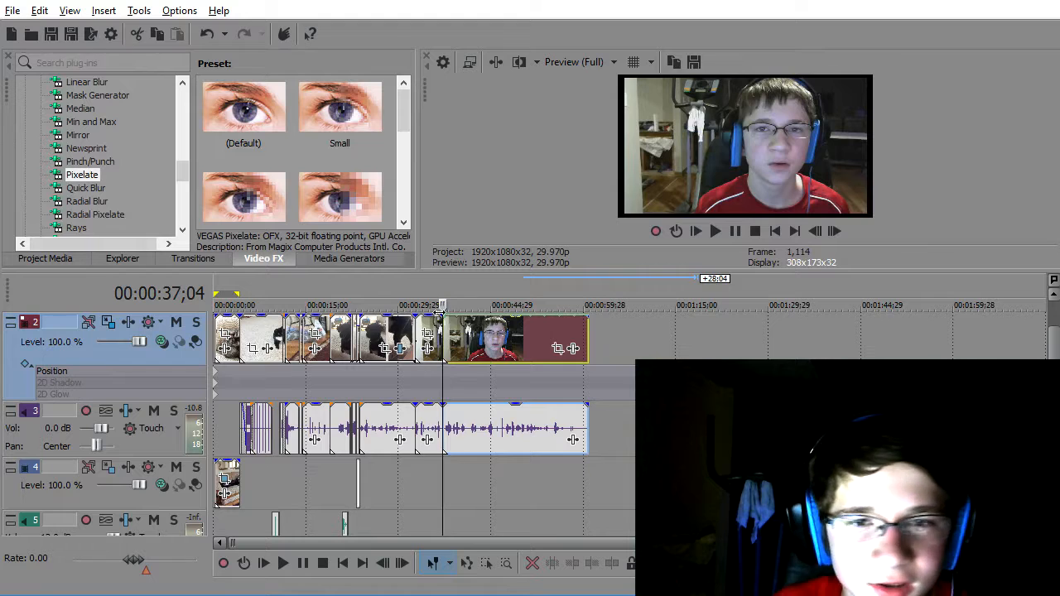
- Set the last webcam clip's velocity to 50% forward and play it from 00:00:37;04
right_click(446, 322)
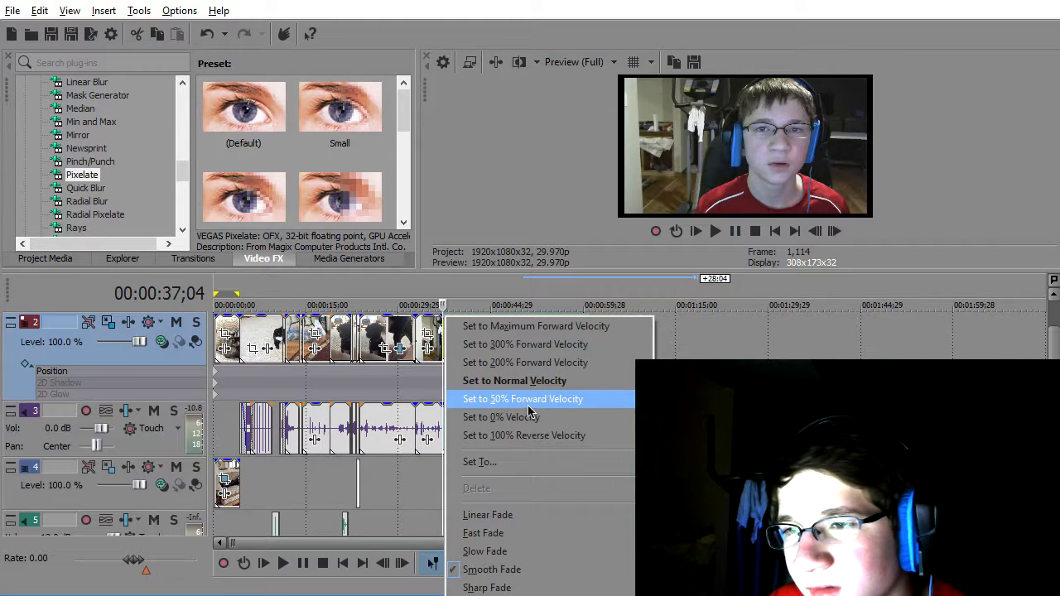
click(527, 405)
key(space)
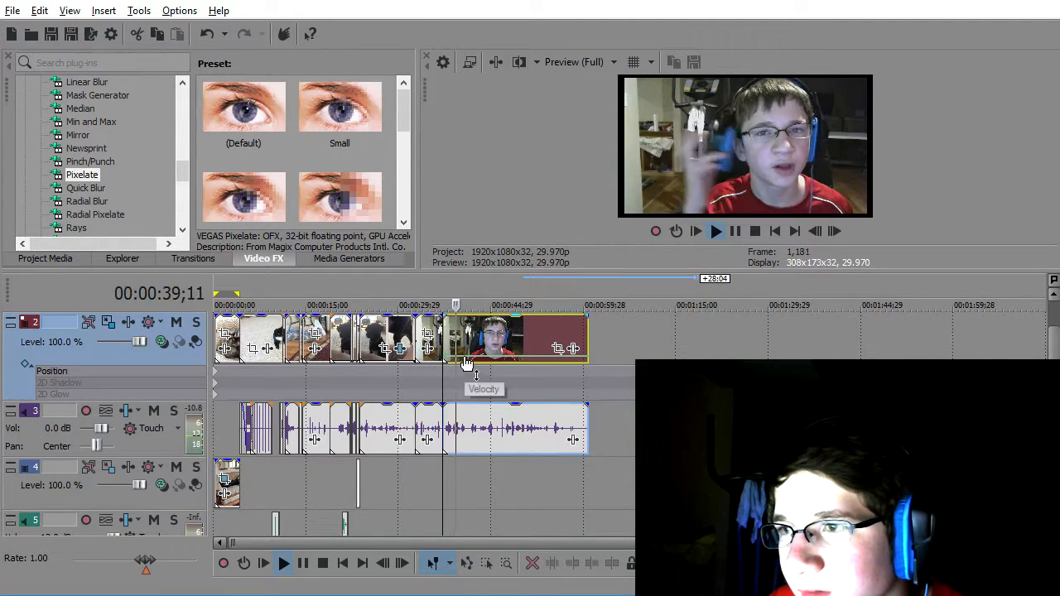
key(space)
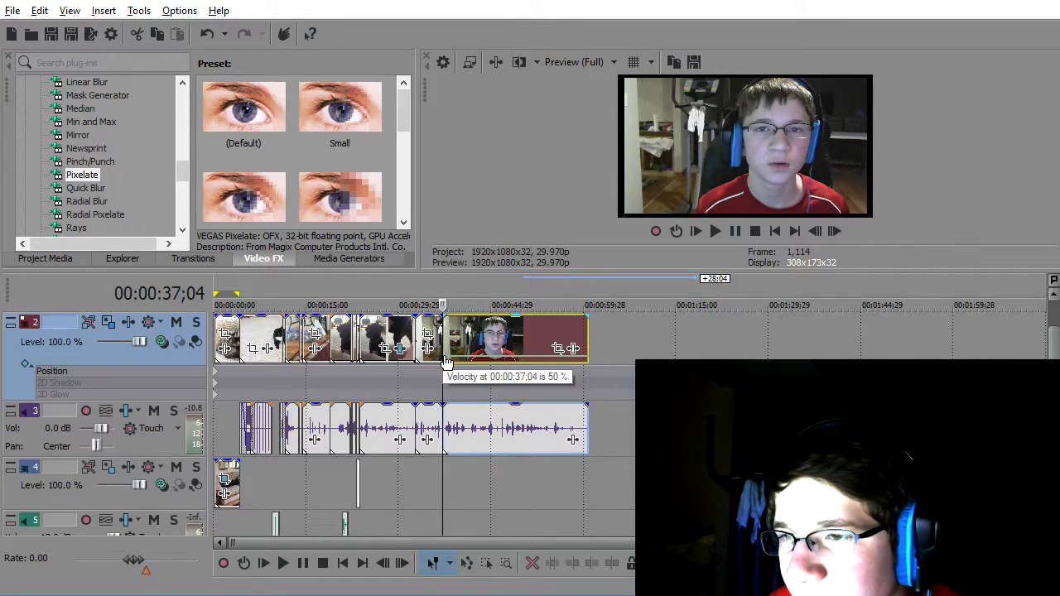
- Set the last webcam clip's velocity to 100% reverse and play it, moving the playhead back to 00:00:51;21
right_click(447, 358)
click(503, 478)
key(space)
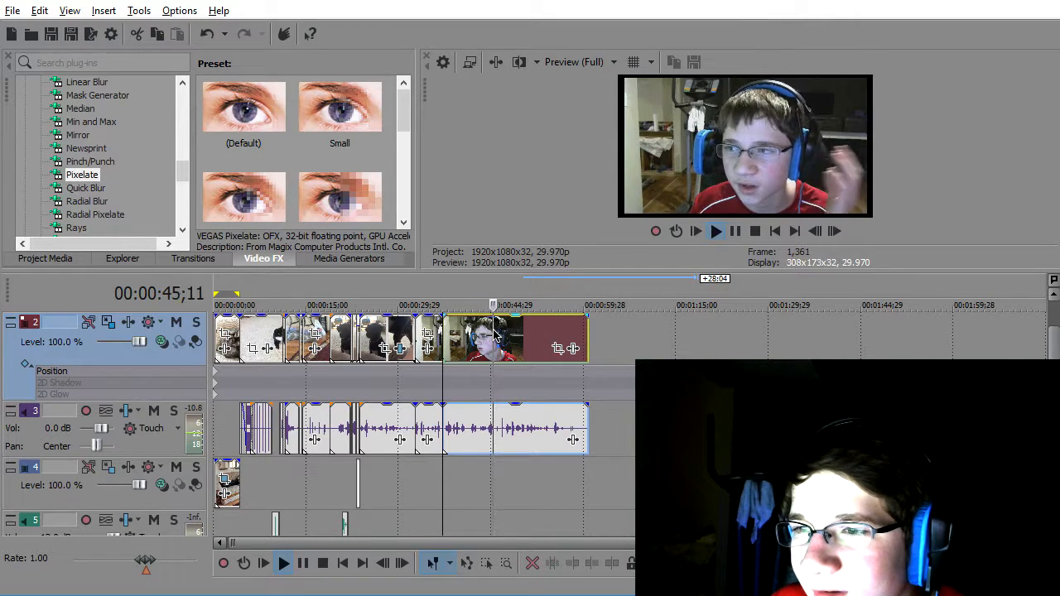
scroll(530, 331, up, 4)
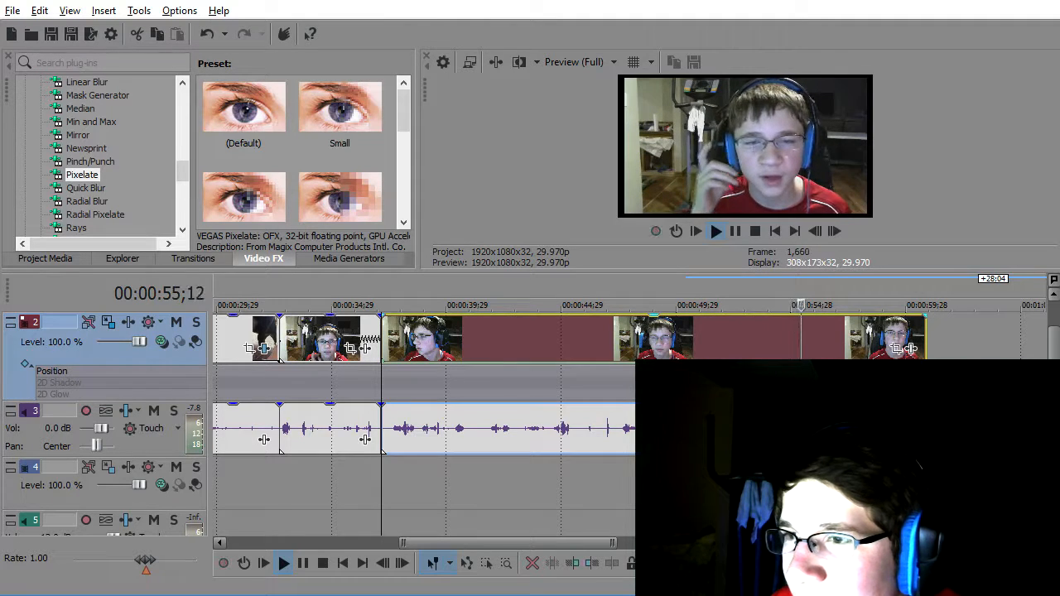
drag(800, 305, 717, 306)
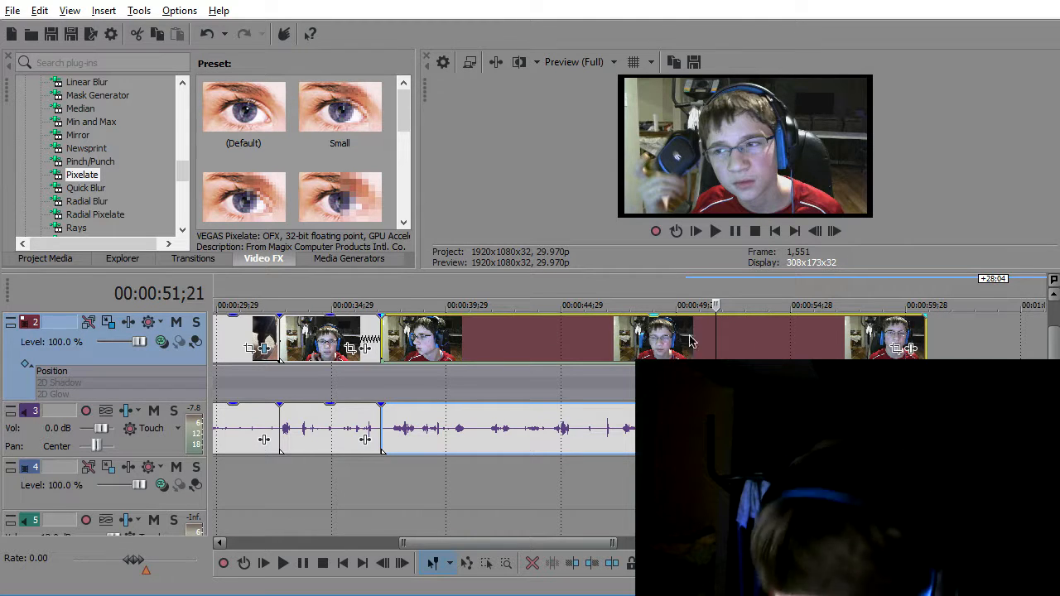
- Import the Camera Roll video WIN_20170401_09_15_05_Pro.mp4 at 00:01:00;27, the end of the reversed webcam clip
scroll(692, 341, down, 3)
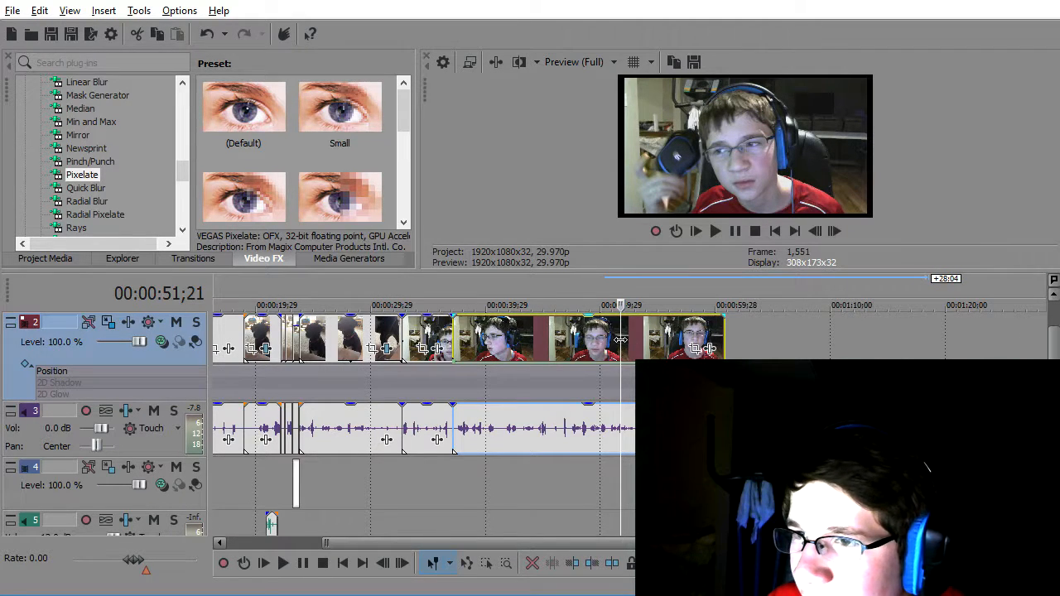
scroll(415, 360, down, 3)
scroll(527, 346, up, 3)
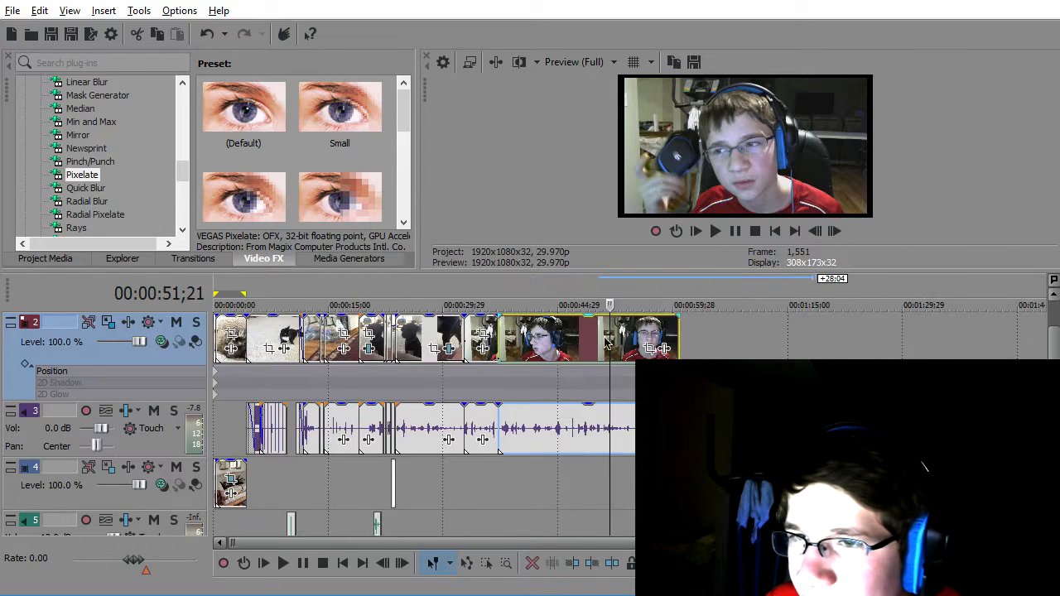
click(721, 328)
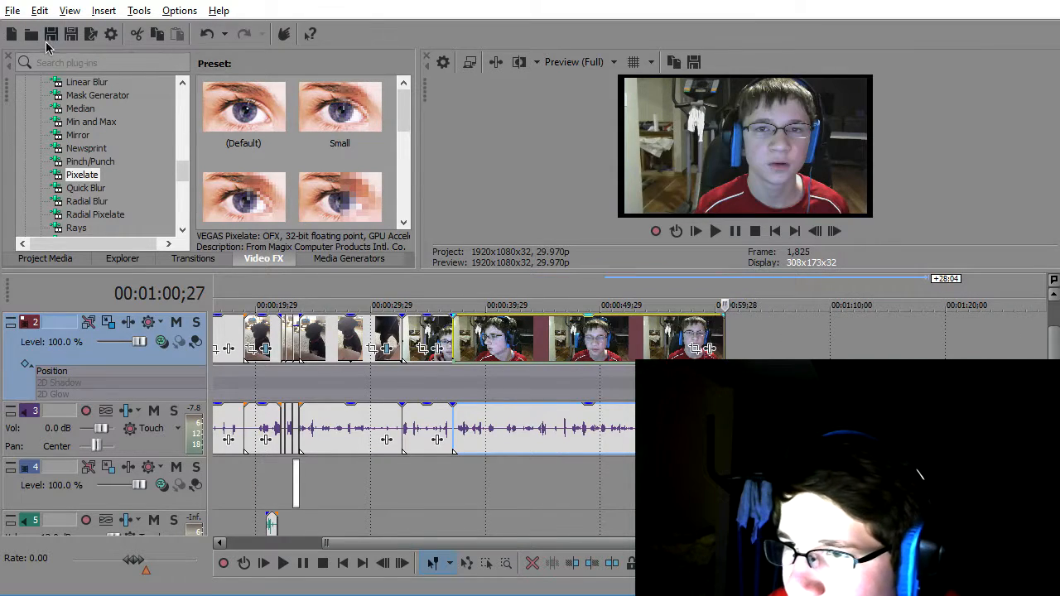
click(31, 34)
scroll(204, 377, down, 4)
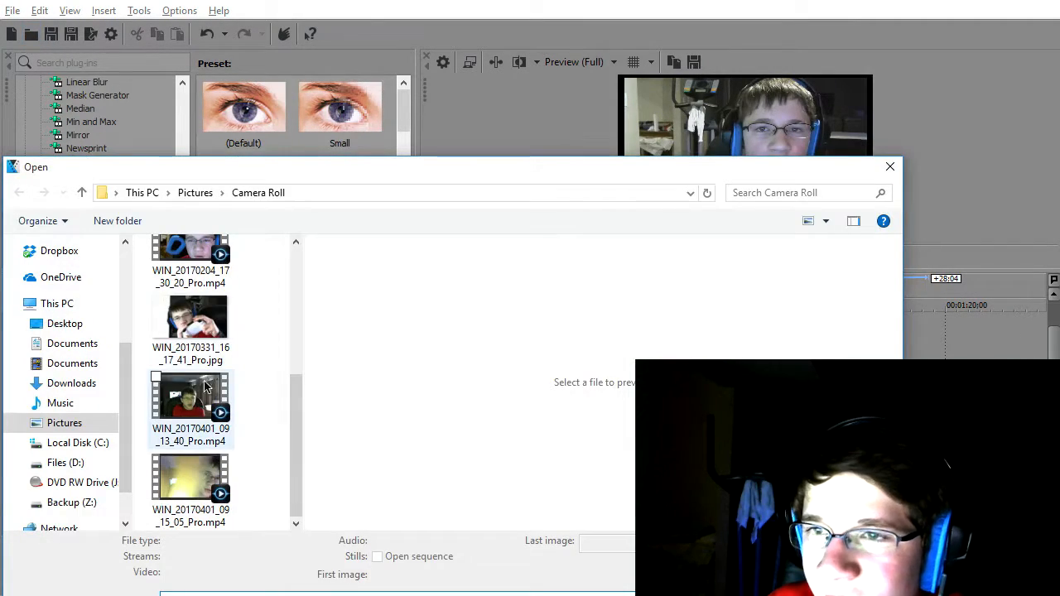
double_click(196, 468)
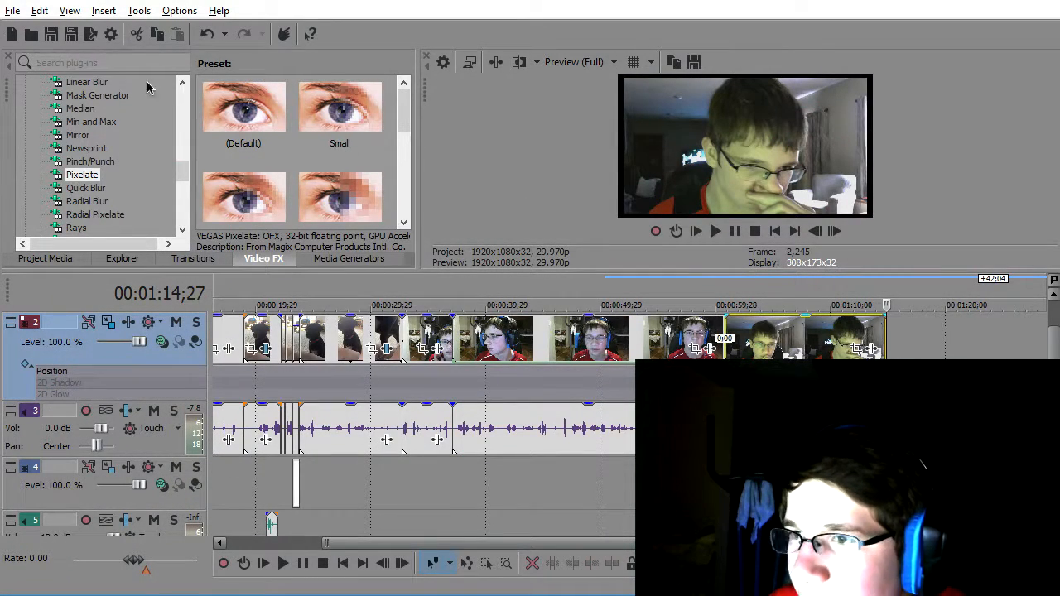
- Import the Camera Roll video WIN_20170204_17_28_09_Pro.mp4 at 00:01:14;27, after the clip just added
click(32, 34)
click(198, 346)
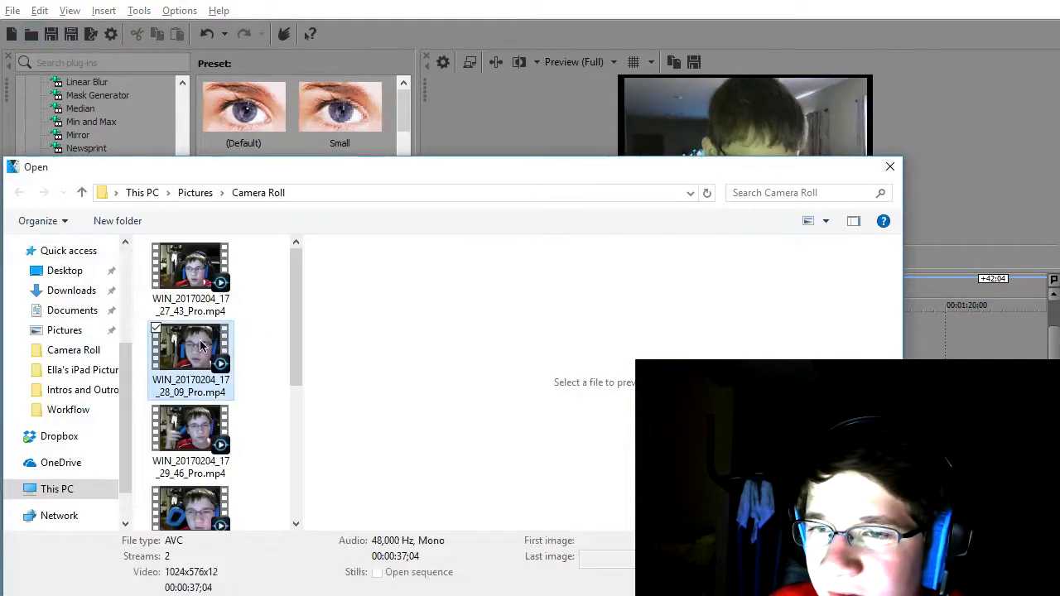
double_click(199, 347)
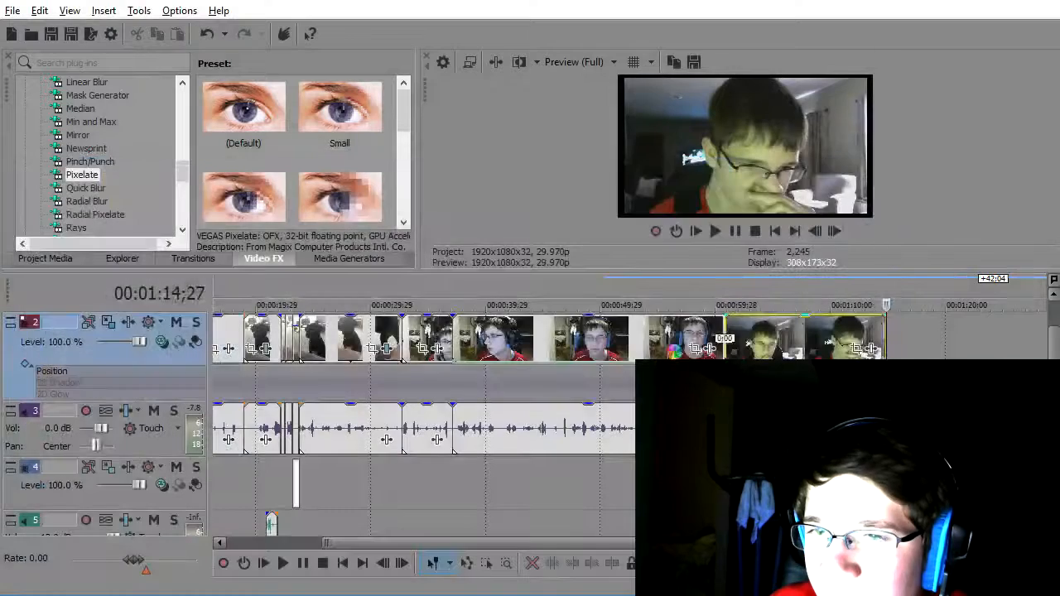
- Cut out the short section ending at 00:01:08;13 from the second-to-last clip and extend the preceding part by 1:13 to close the gap
click(786, 329)
key(space)
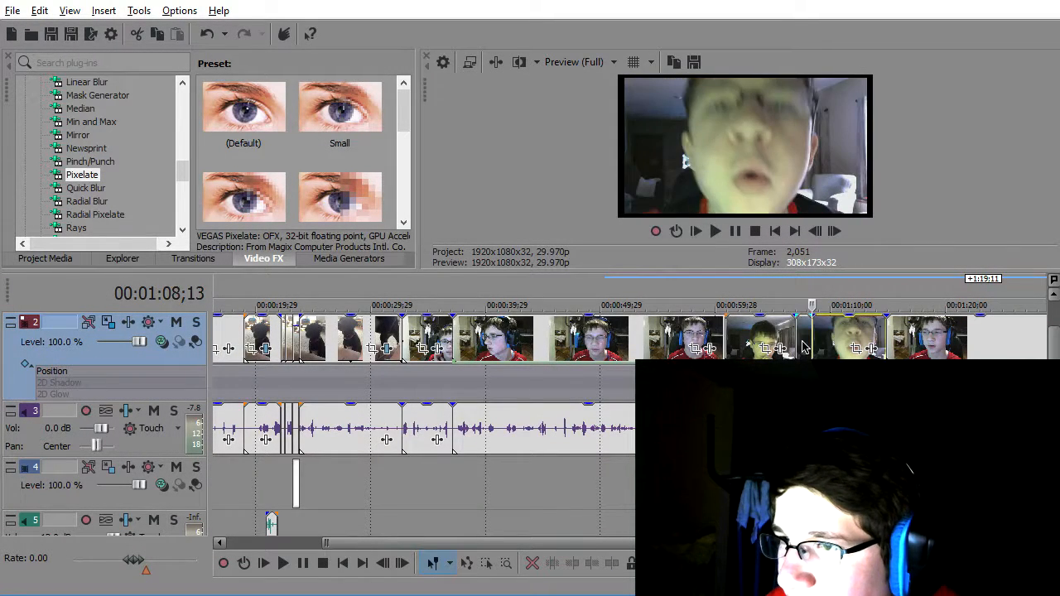
click(802, 341)
key(Delete)
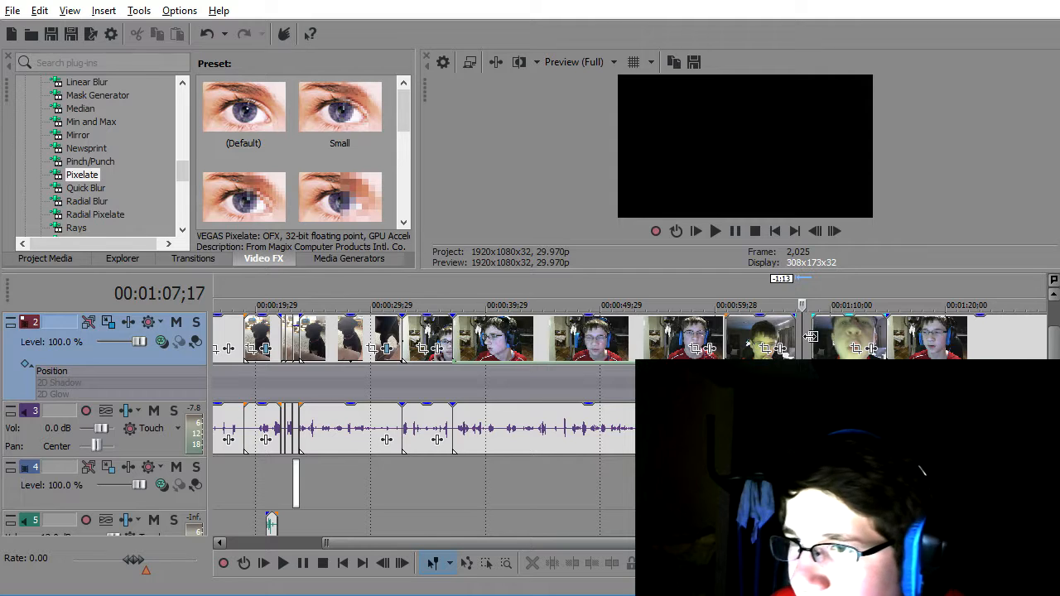
click(817, 347)
drag(808, 344, 774, 354)
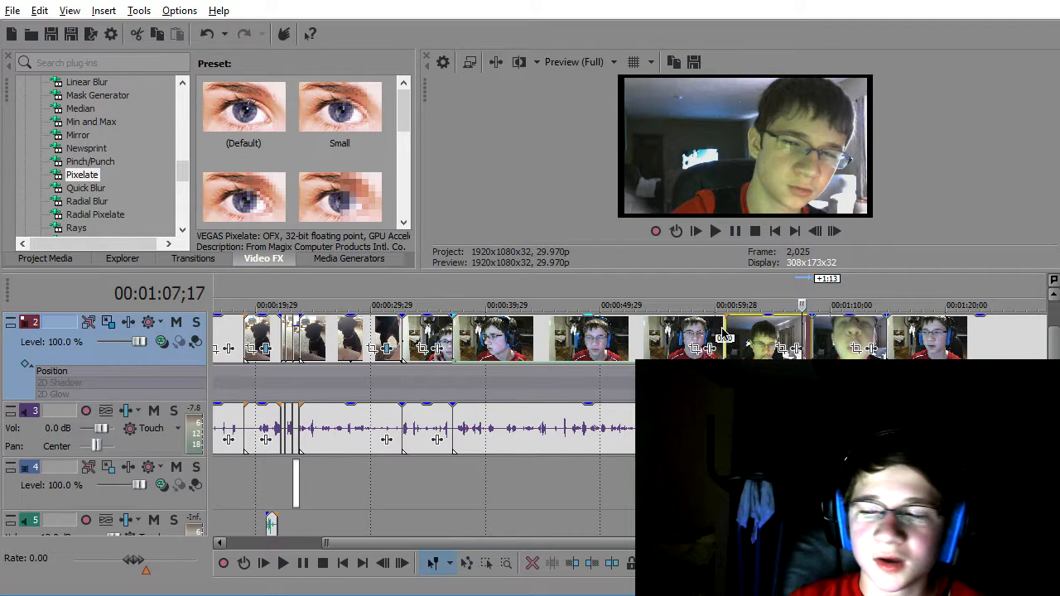
- Trim 31:03 off the end of the last webcam clip on the timeline
scroll(788, 355, down, 3)
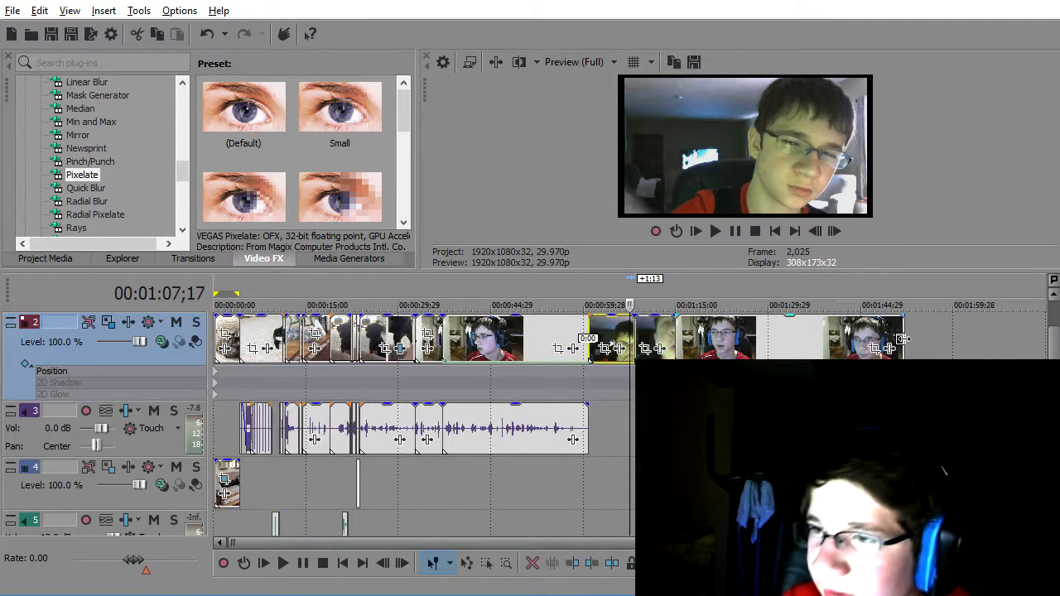
drag(903, 339, 709, 349)
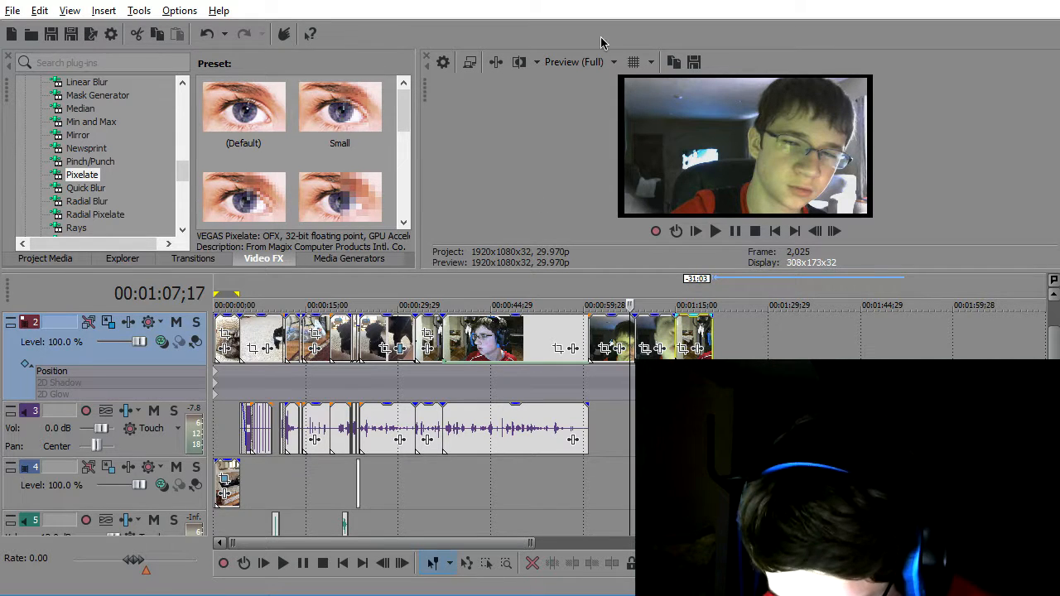
- Set the loop region over the whole project, from 00:00:00;00 to the end of the last clip
scroll(298, 328, down, 1)
scroll(472, 327, up, 3)
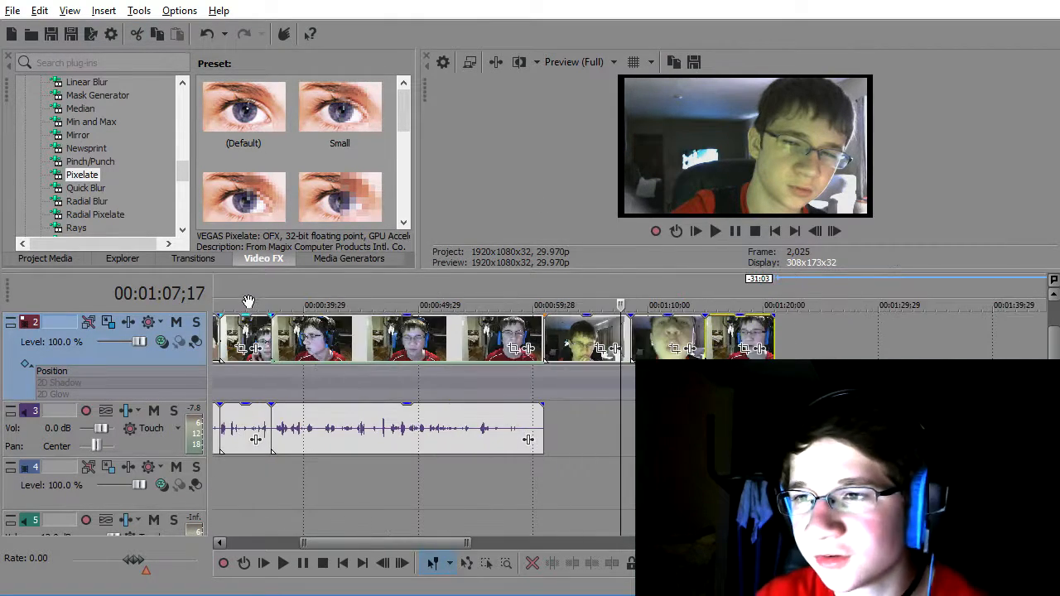
scroll(576, 295, down, 3)
scroll(572, 289, down, 1)
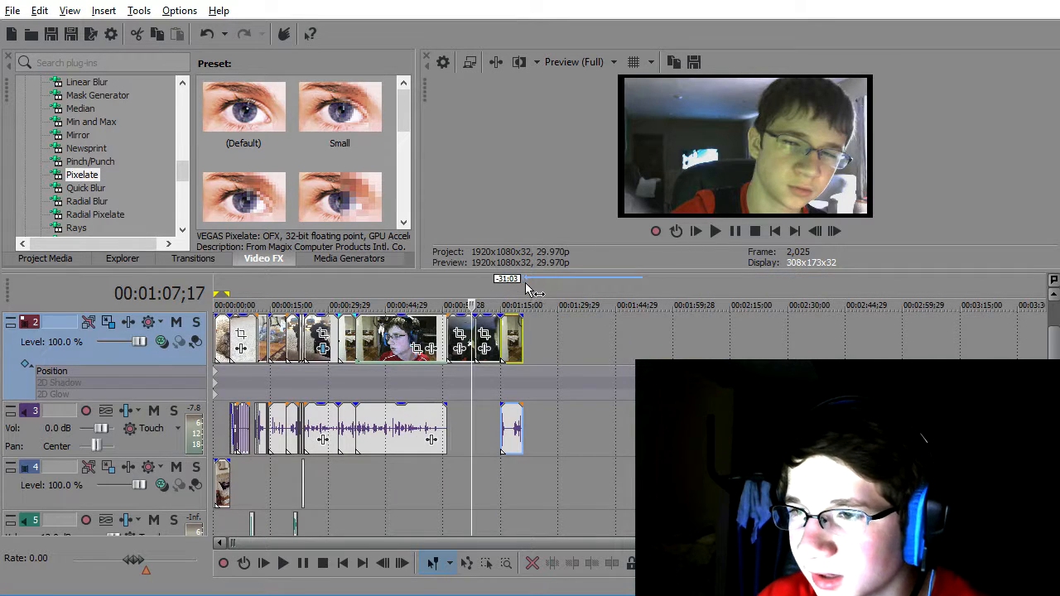
drag(525, 284, 215, 285)
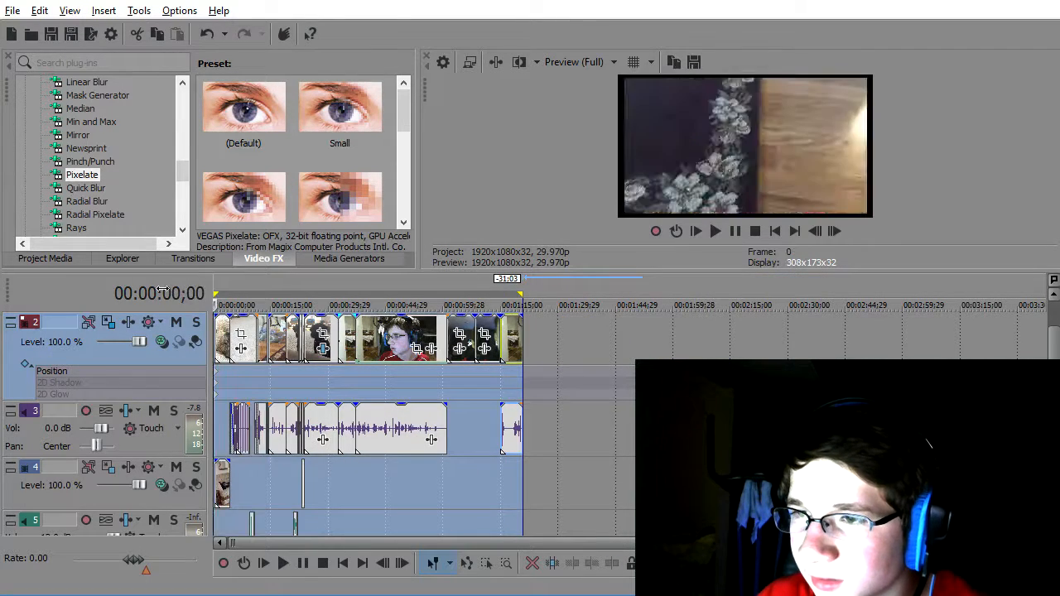
right_click(521, 294)
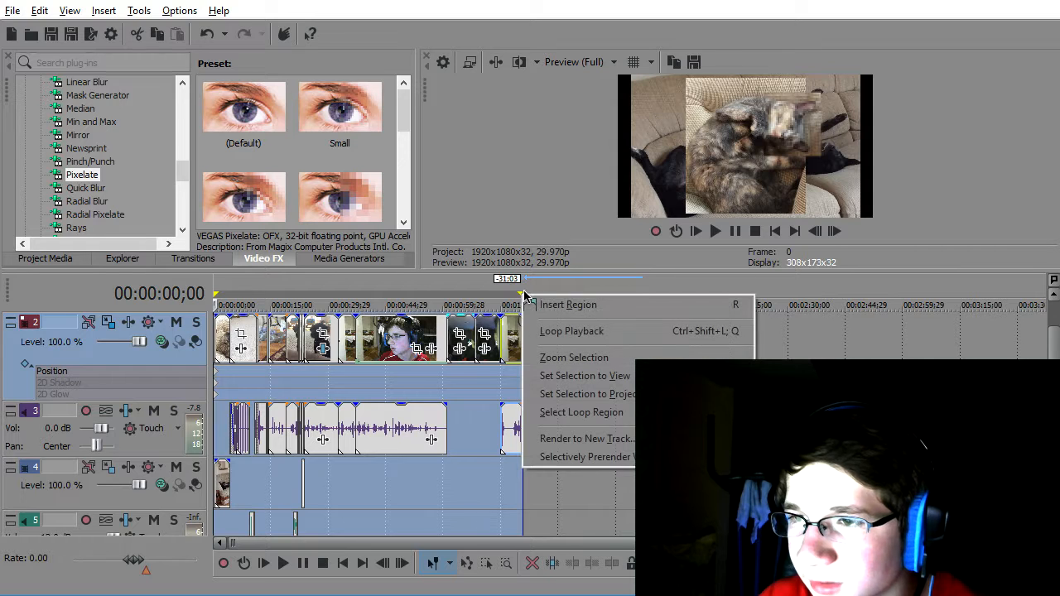
click(652, 258)
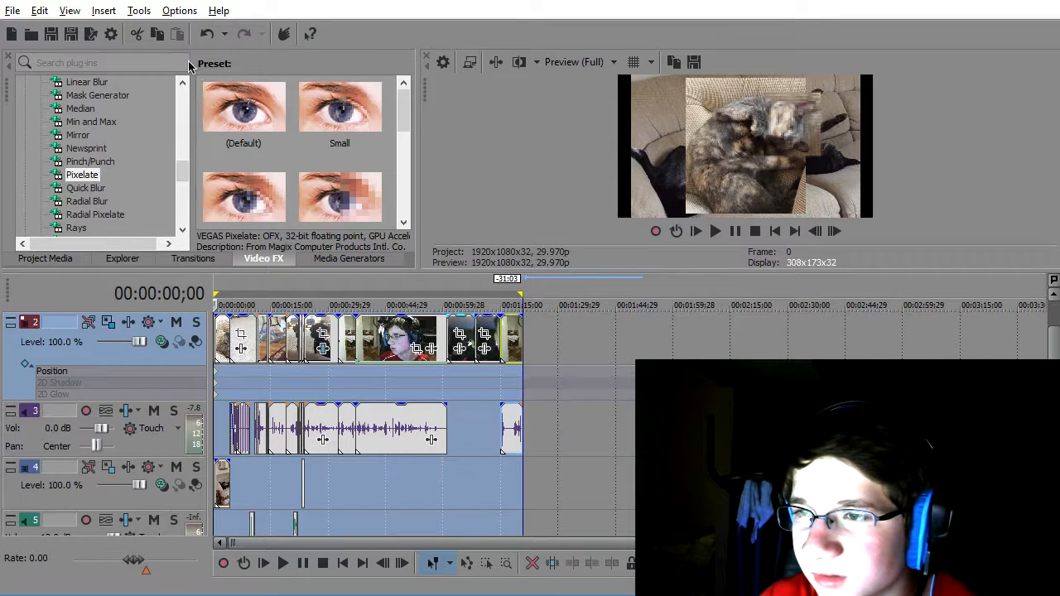
- Select the MainConcept AVC/AAC Sony Tablet 720p template for rendering the loop region and review its custom settings
click(94, 36)
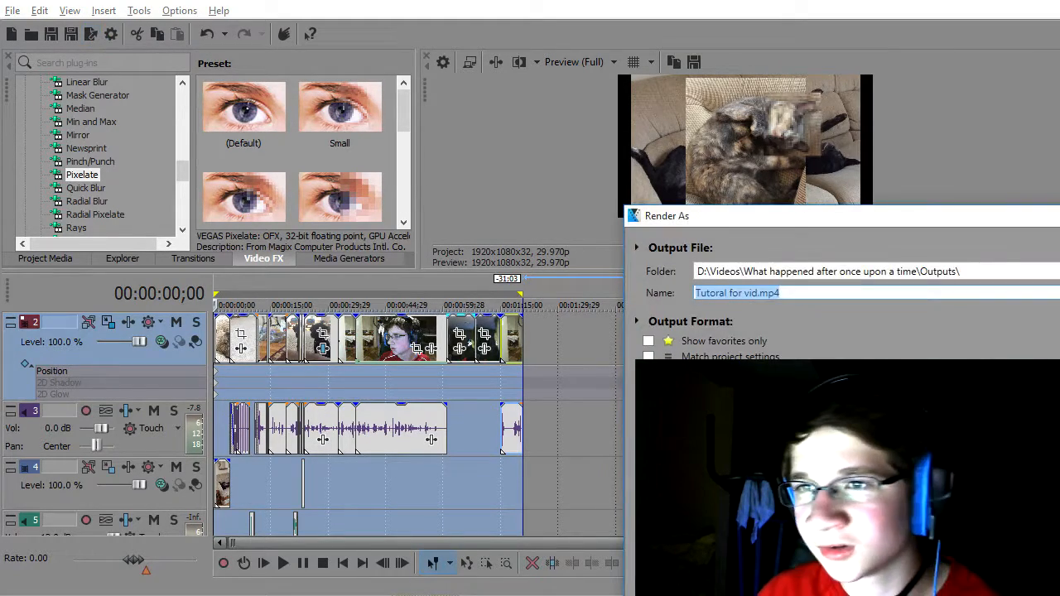
drag(732, 235, 562, 117)
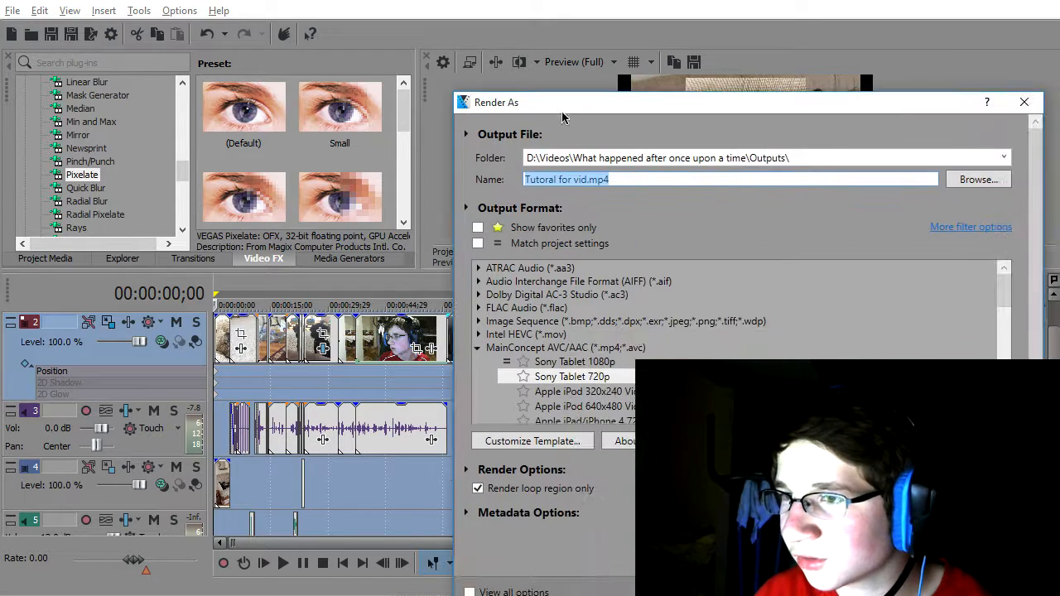
click(582, 377)
right_click(579, 382)
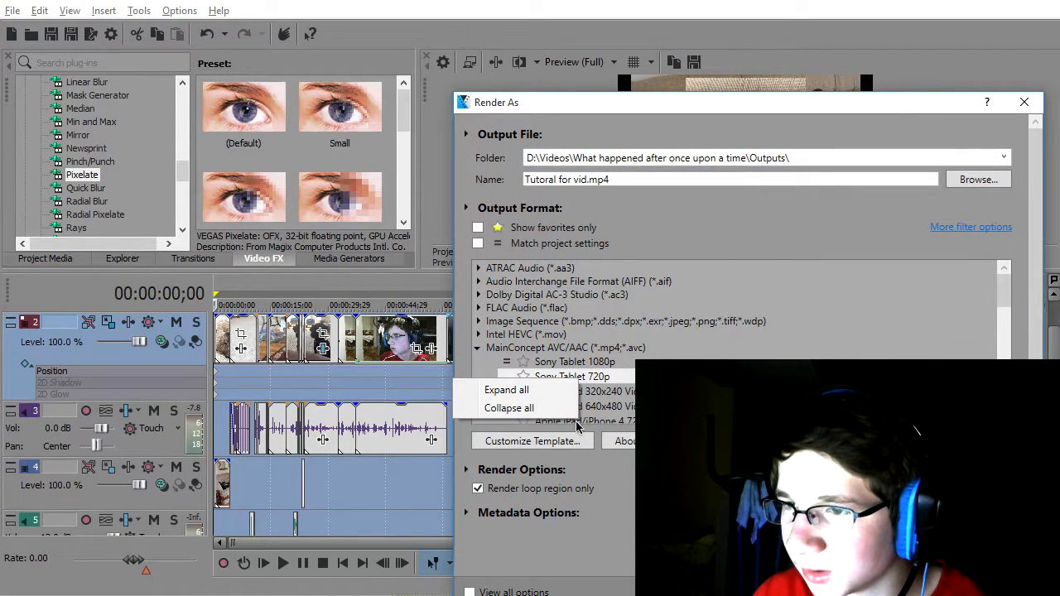
click(623, 441)
key(Escape)
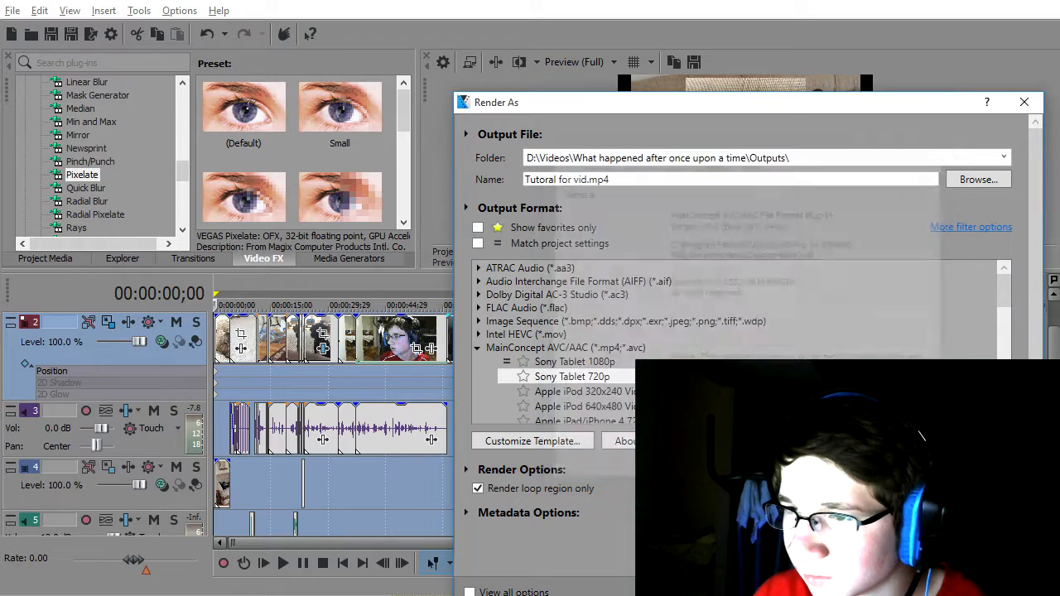
click(570, 441)
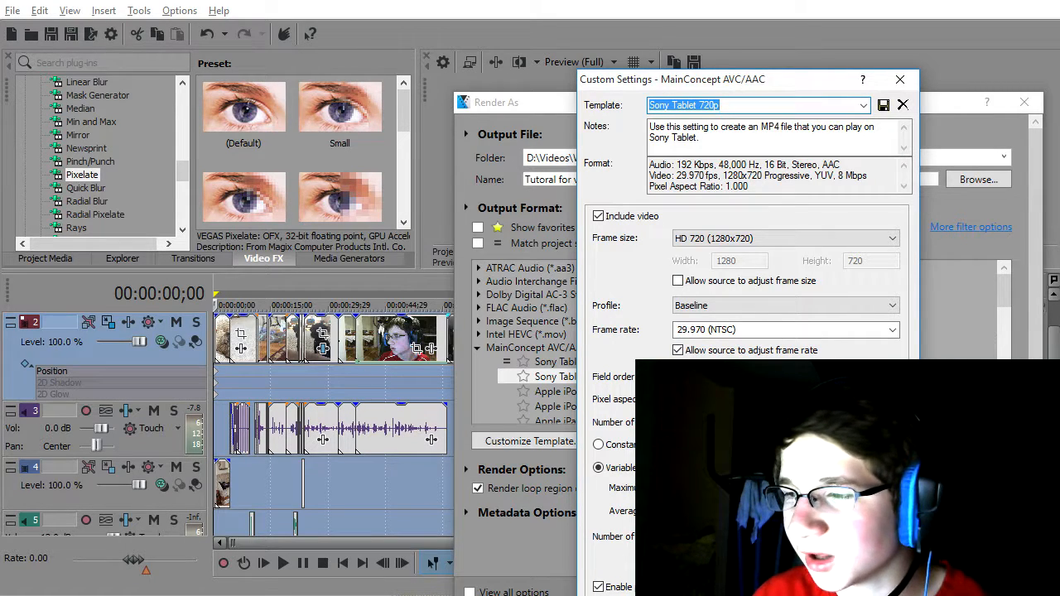
key(Escape)
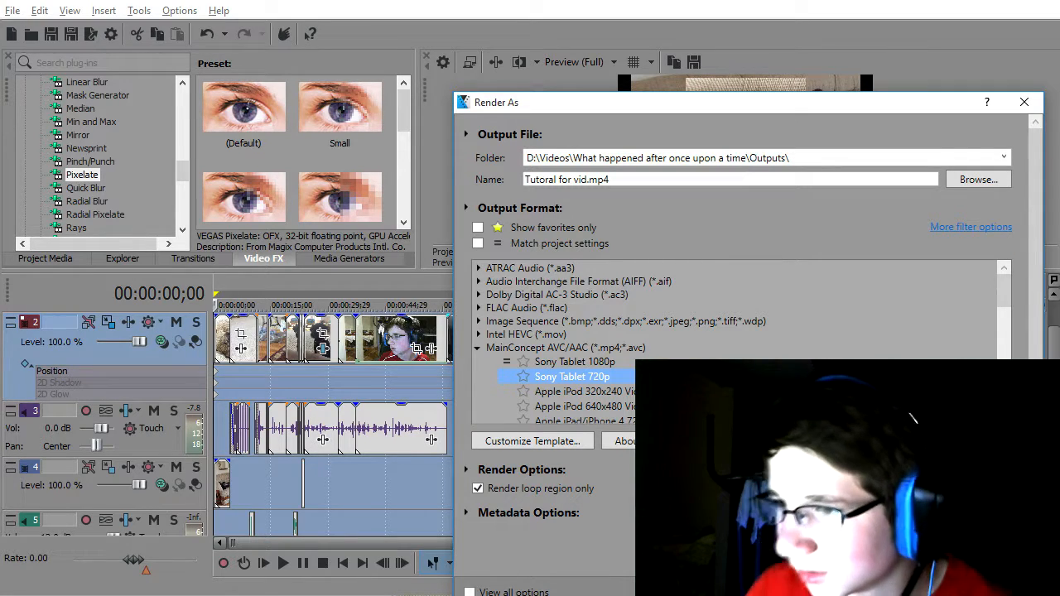
- Start rendering the loop region as Tutoral for vid.mp4, then cancel the render
click(919, 592)
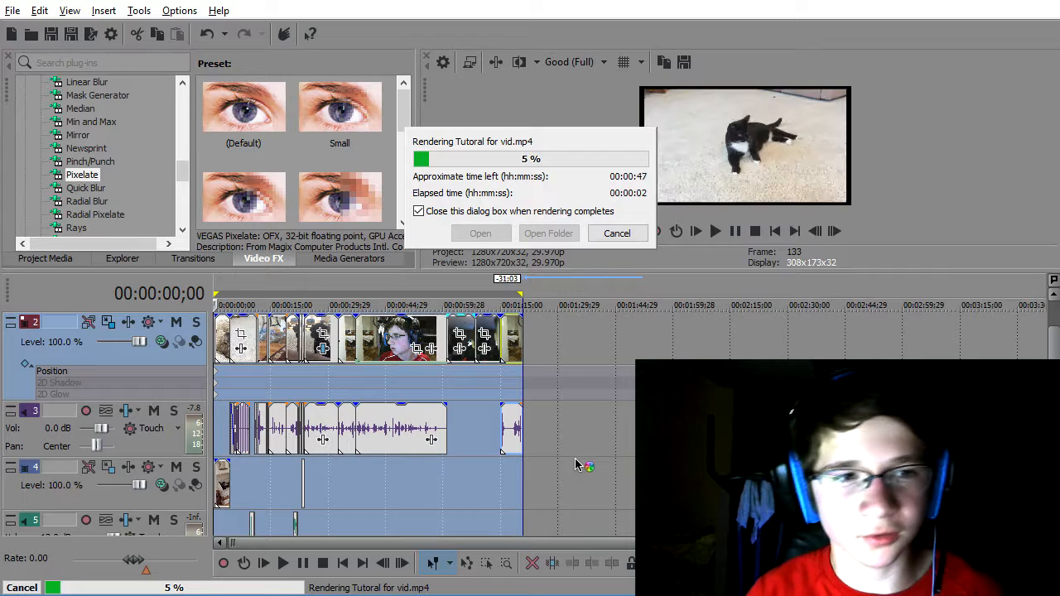
click(617, 233)
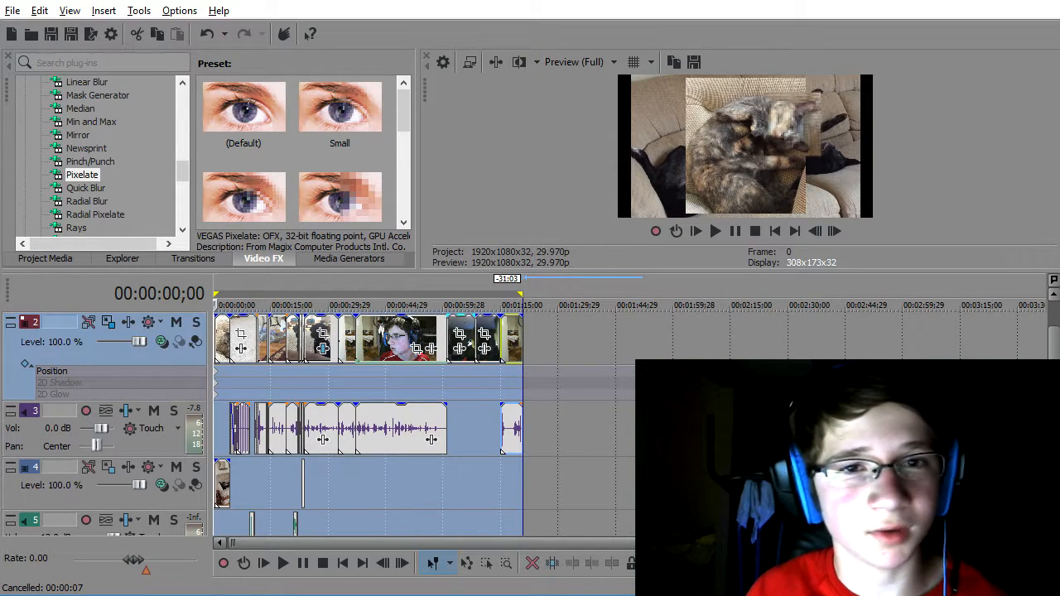
- Check the output folder and file name in the render settings
click(94, 35)
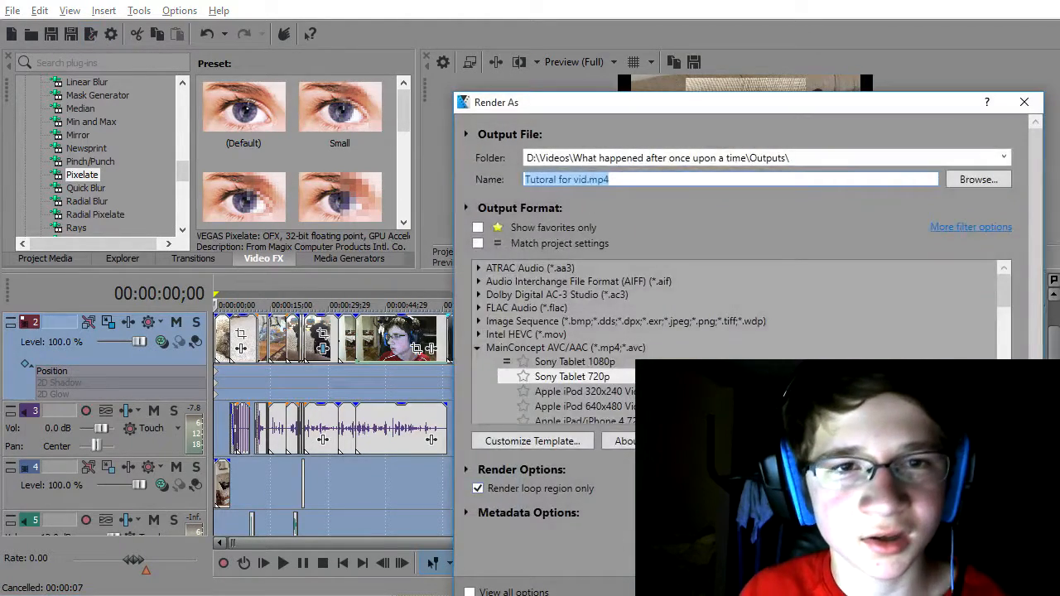
click(550, 159)
click(668, 157)
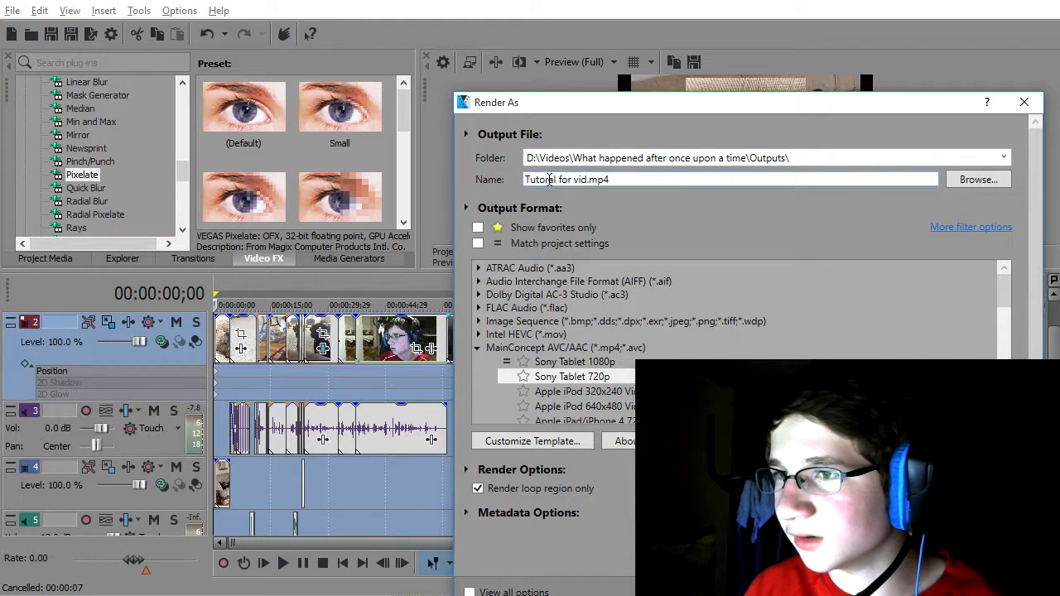
click(577, 180)
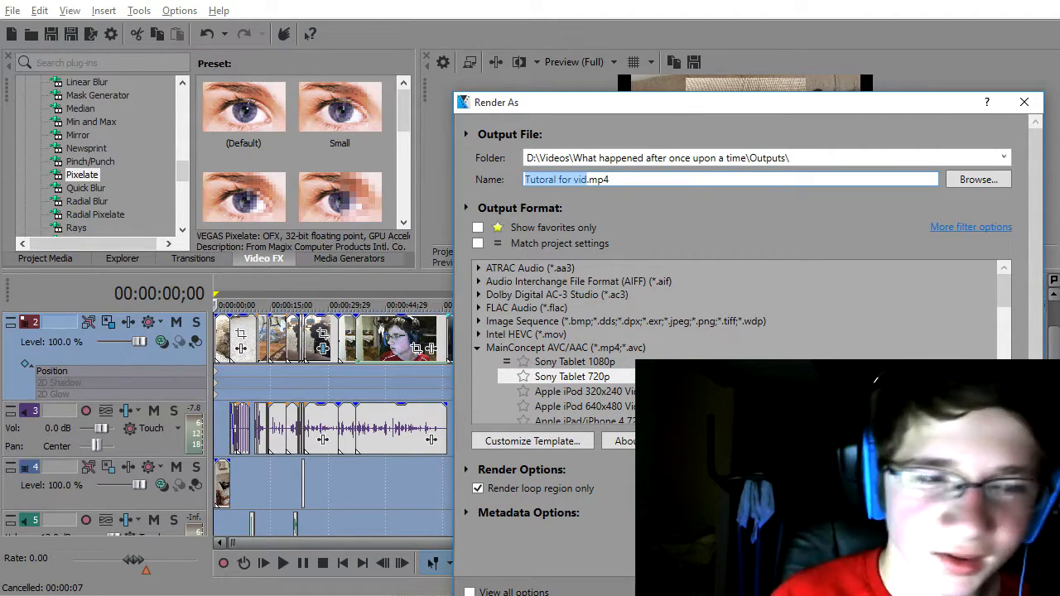
click(987, 590)
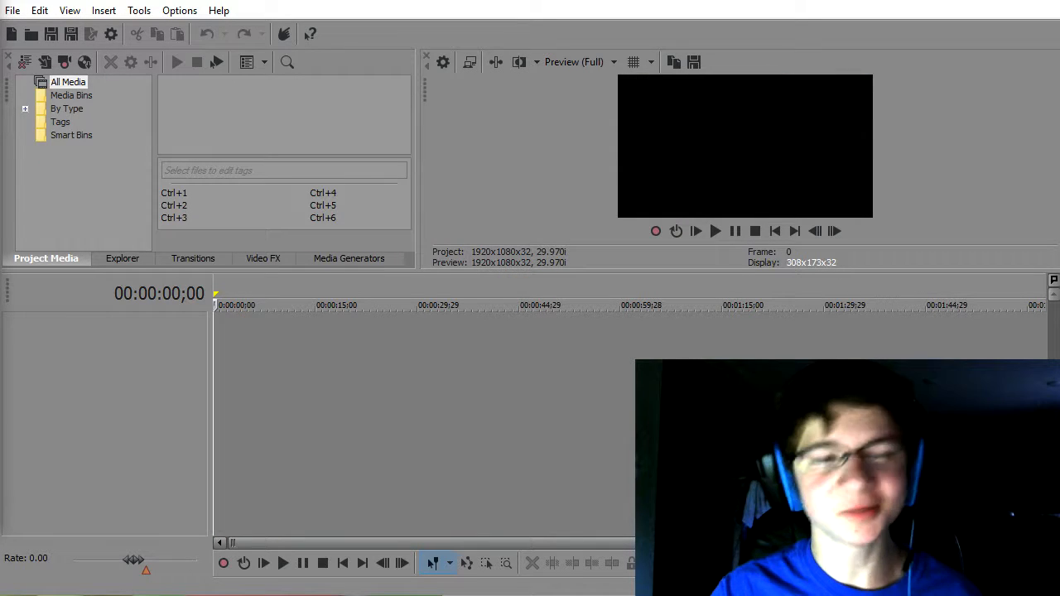
- Add the rug video starting 4EF4AF65 and the cat video starting 25FB3A20 from the iPad pictures folder, back to back in the empty project
click(31, 33)
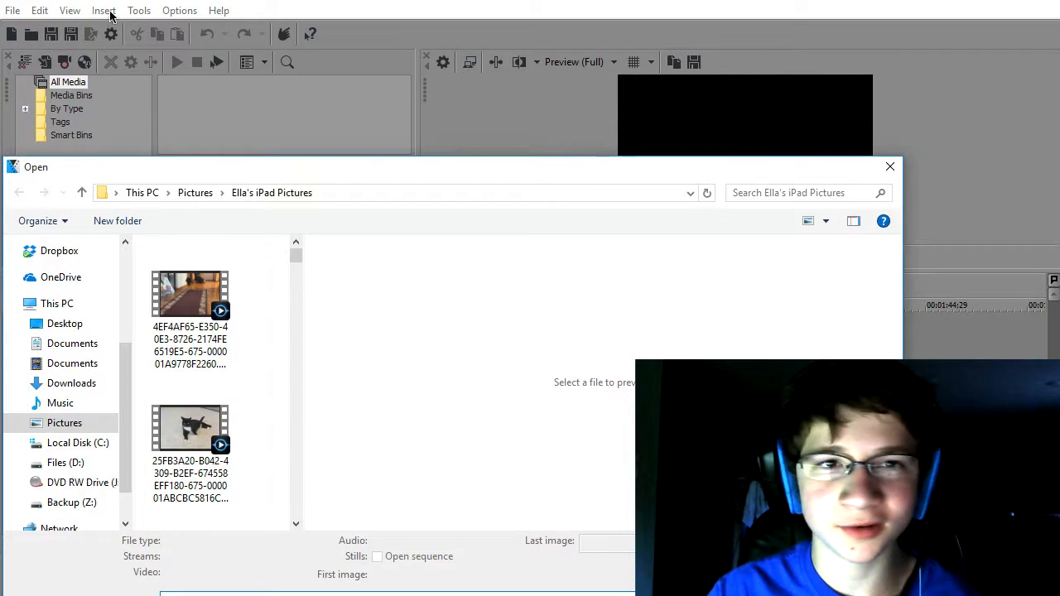
click(196, 281)
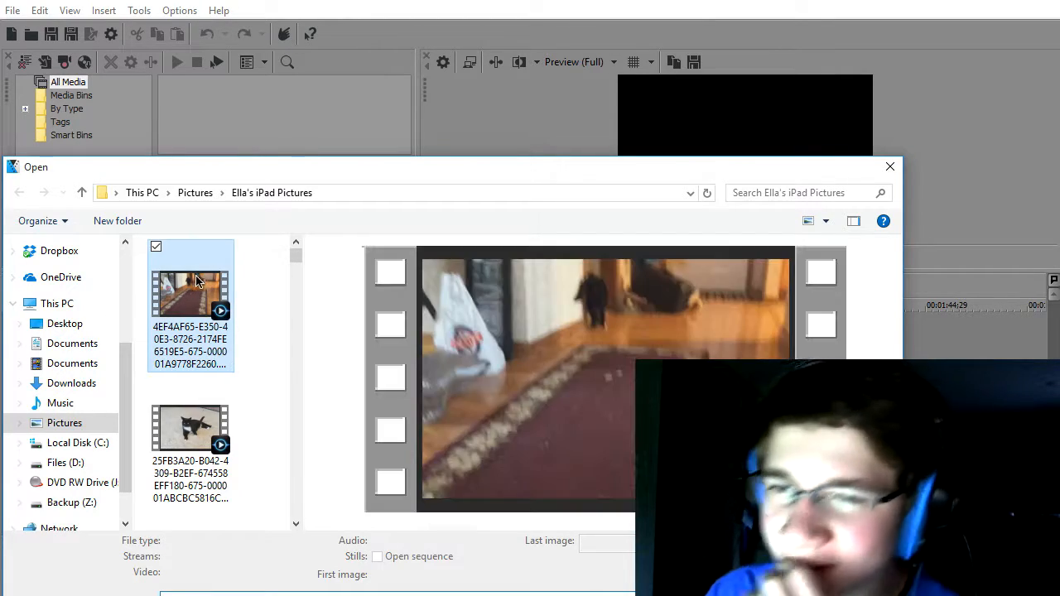
double_click(196, 282)
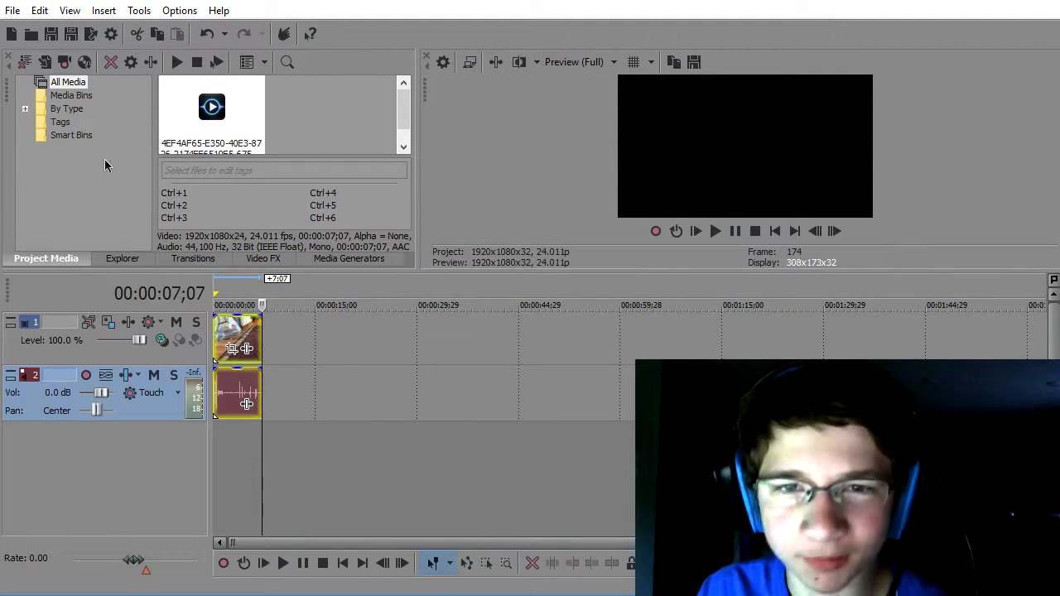
click(31, 34)
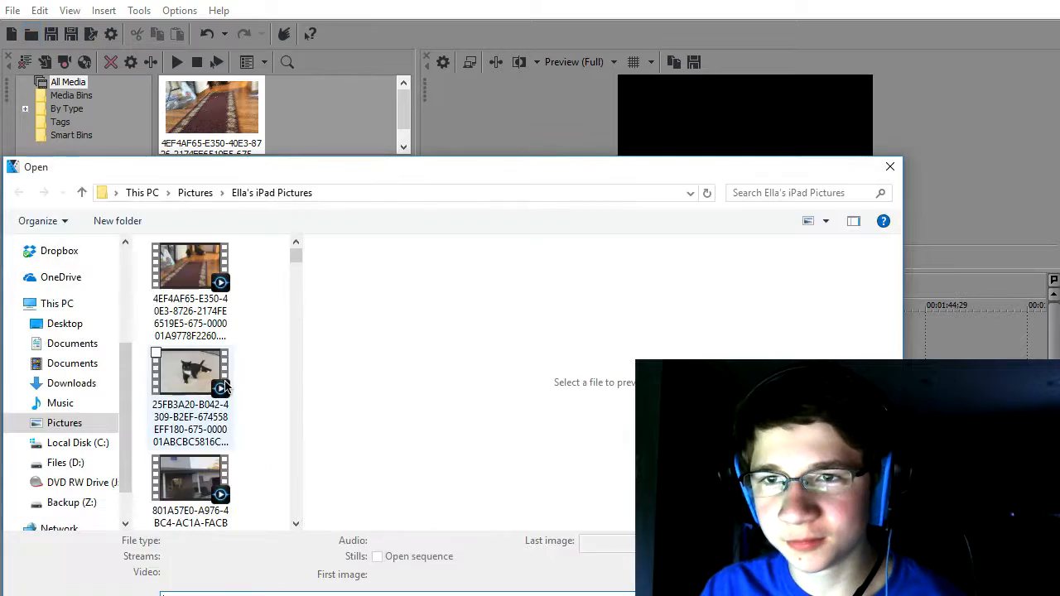
click(224, 387)
double_click(224, 388)
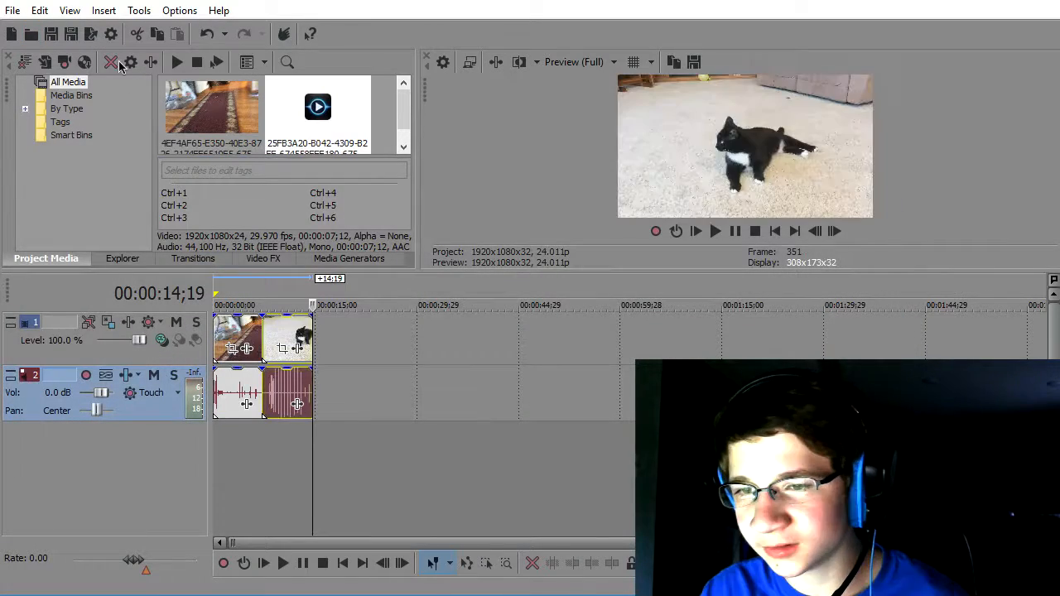
- Add the video starting 8857DE72 from the iPad pictures folder after the cat clip at 00:00:14;19
click(31, 33)
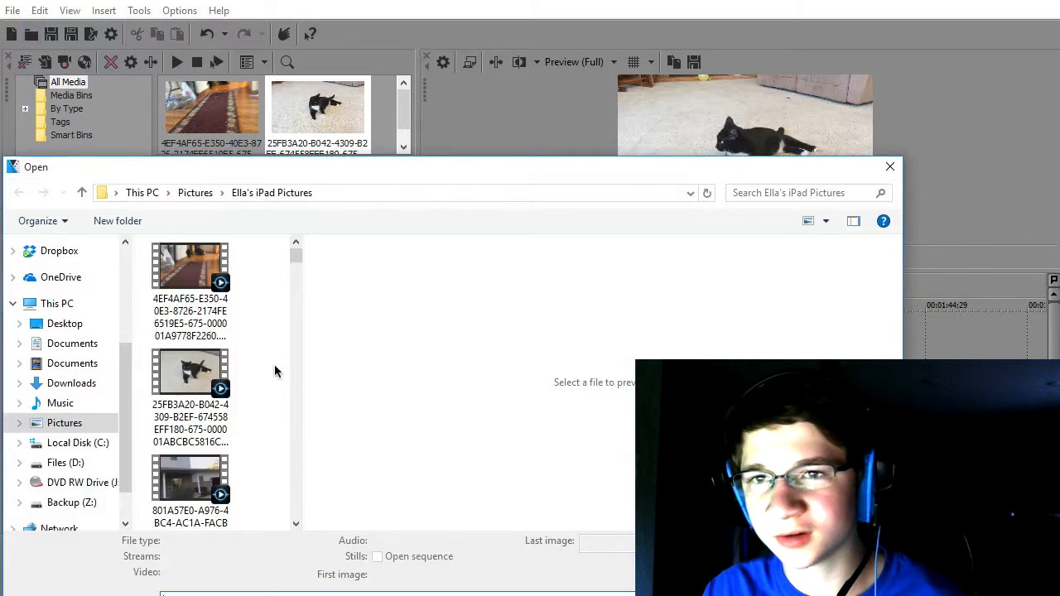
scroll(269, 357, down, 3)
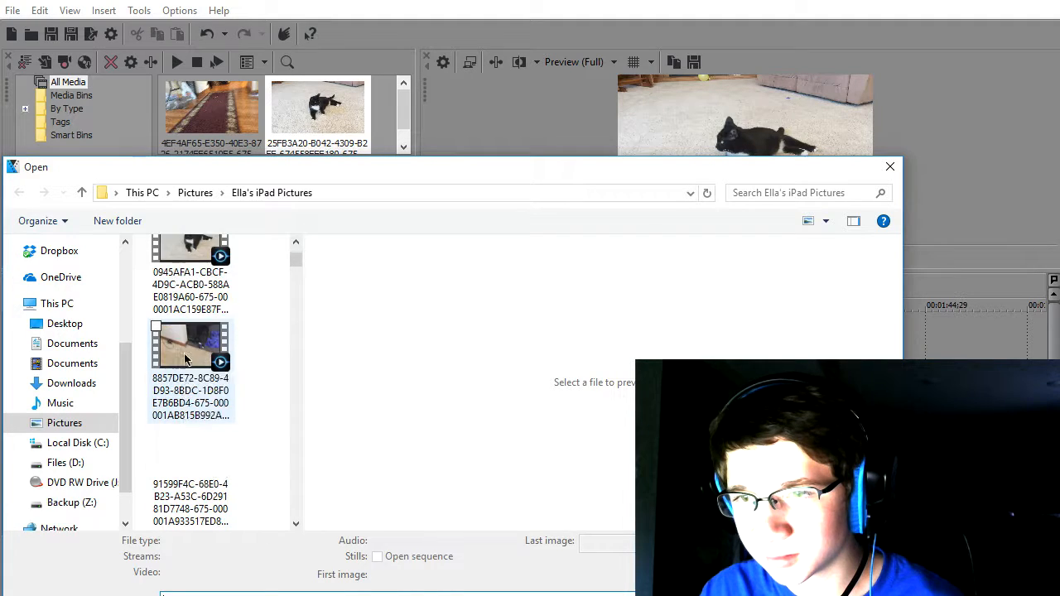
click(193, 351)
double_click(193, 350)
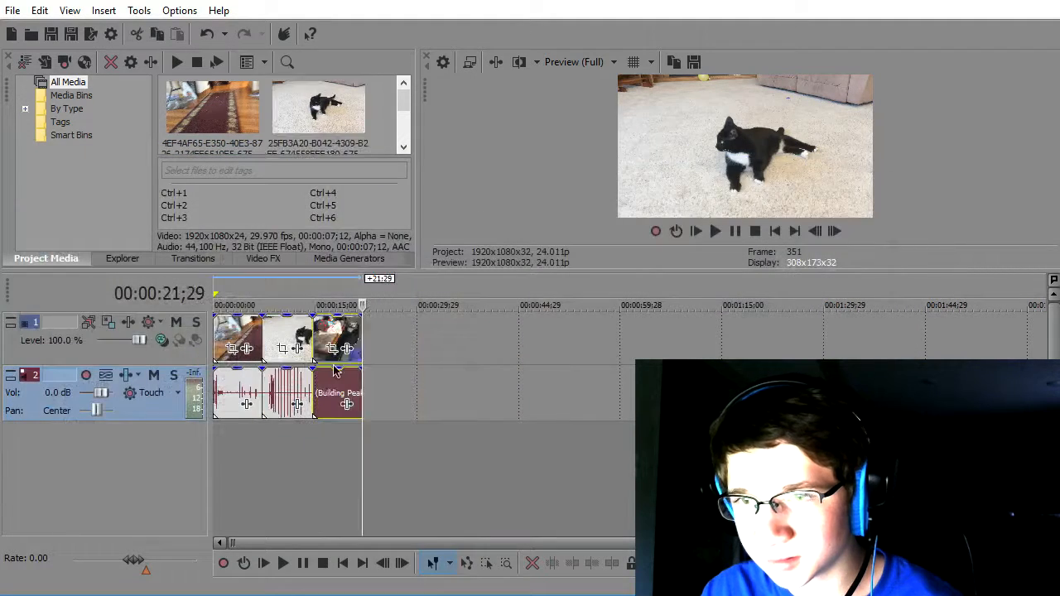
- Overlap the cat clip onto the end of the rug clip by 0:03 to form a crossfade, and play across it
scroll(297, 322, up, 2)
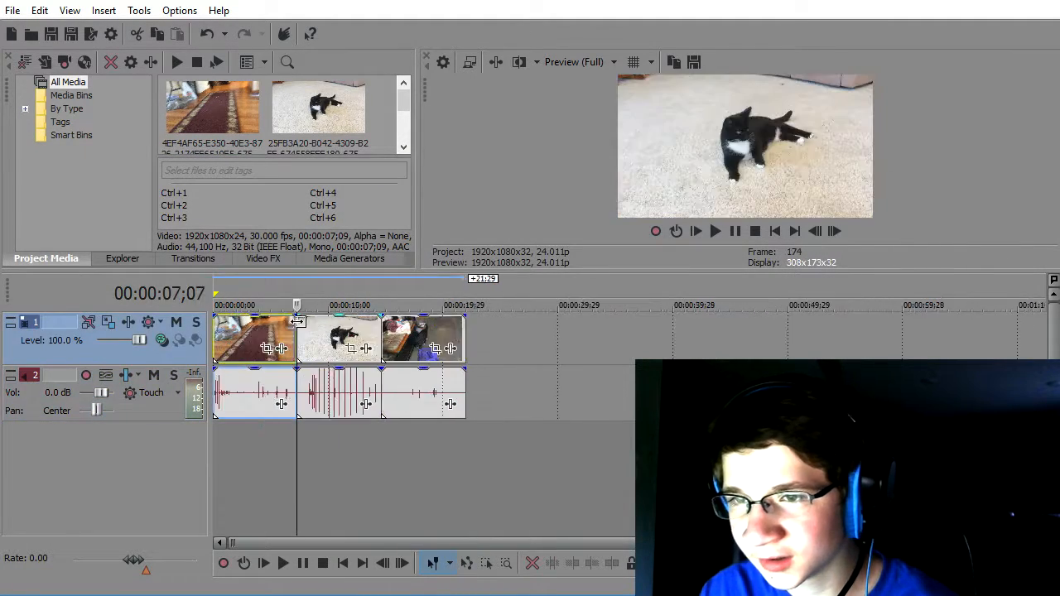
scroll(298, 322, up, 4)
click(600, 333)
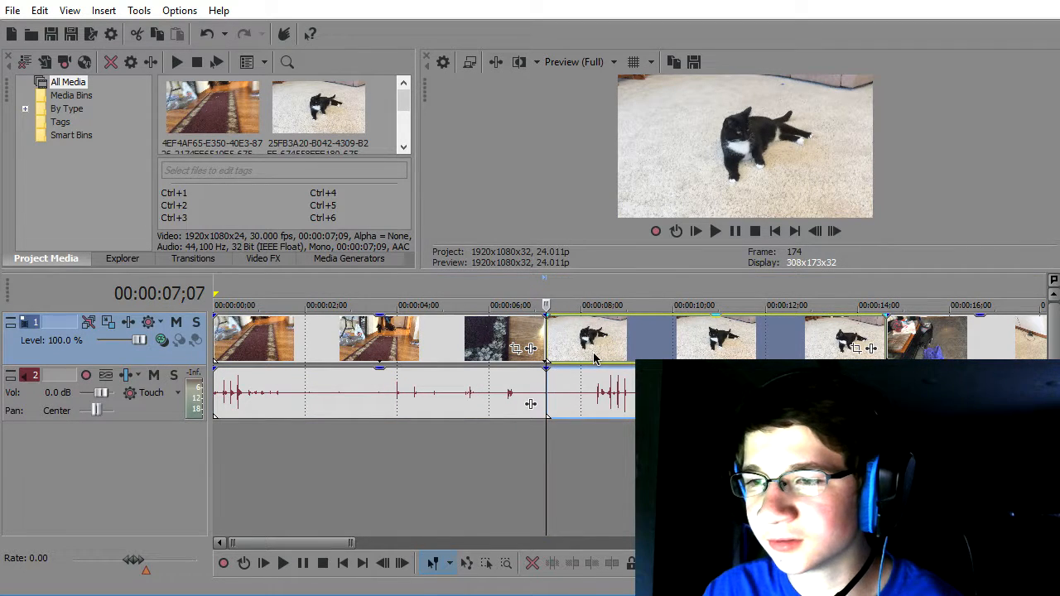
mouse_move(593, 352)
mouse_down()
mouse_move(554, 351)
mouse_move(591, 358)
mouse_up()
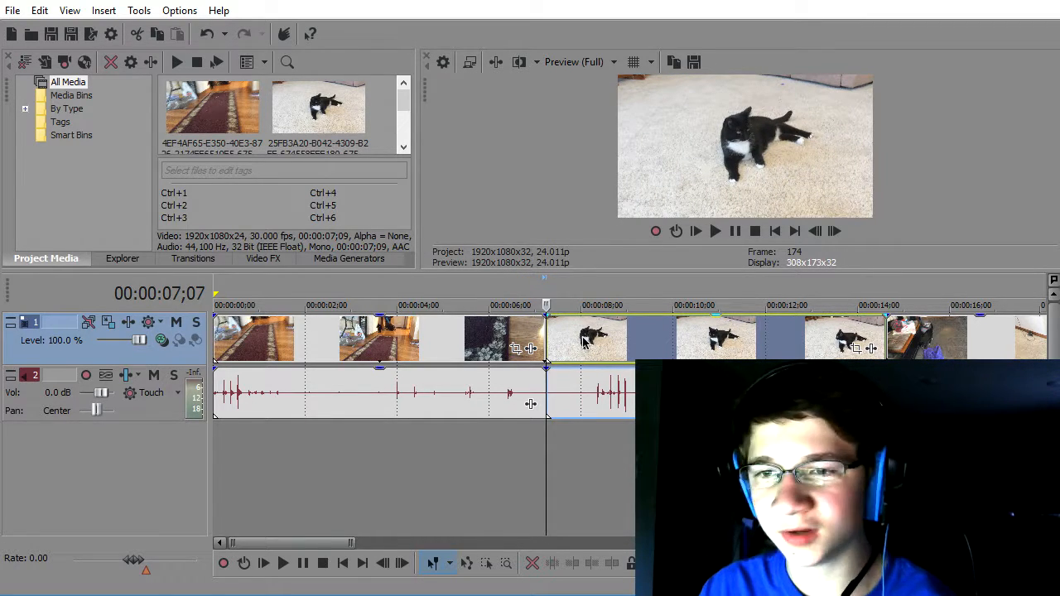
click(583, 341)
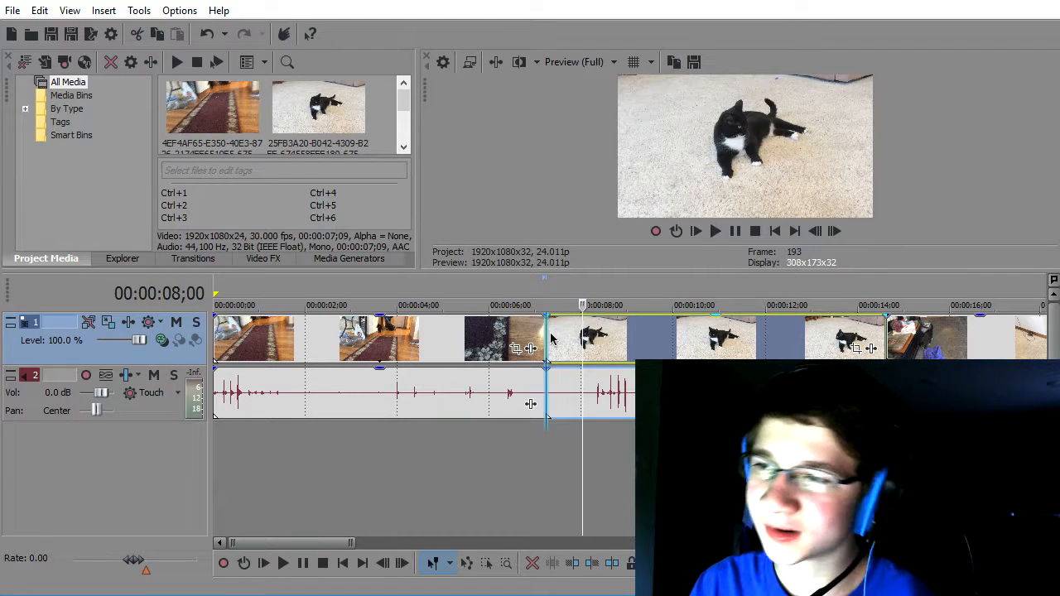
mouse_move(546, 354)
mouse_down()
mouse_move(542, 376)
mouse_move(544, 349)
mouse_up()
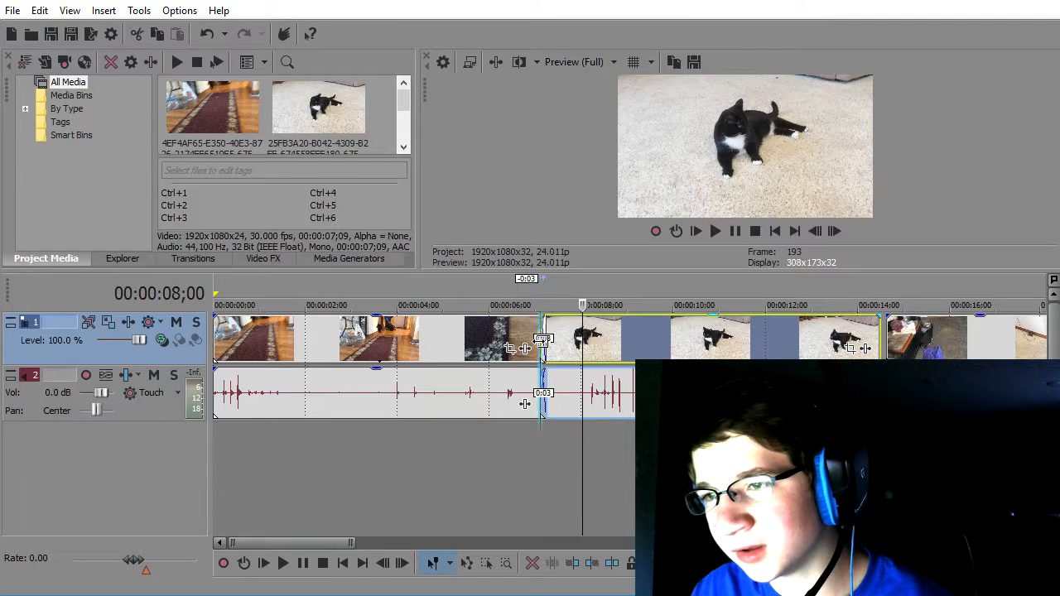
click(541, 341)
click(502, 325)
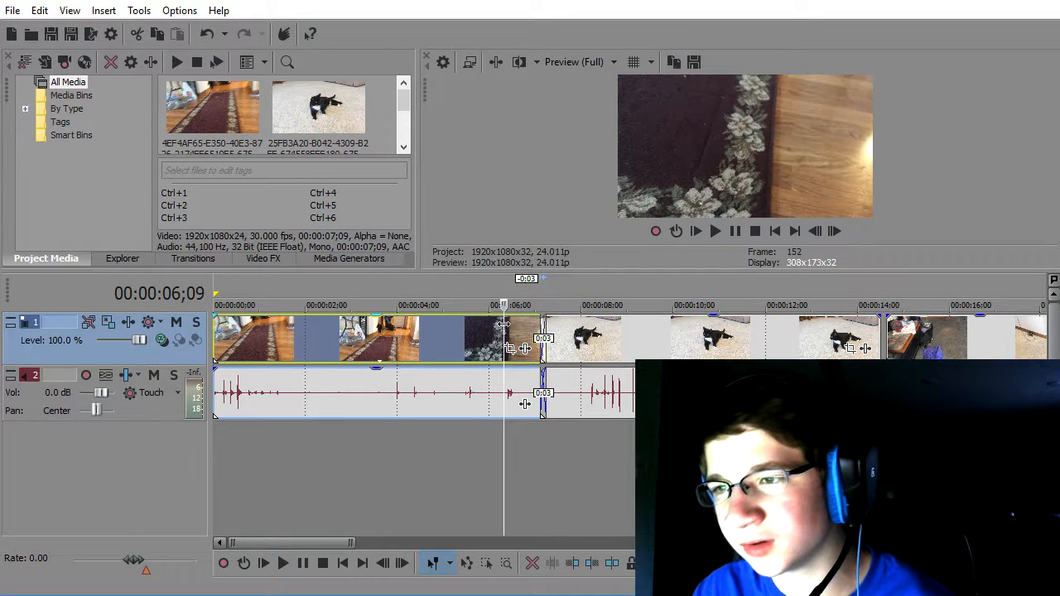
key(space)
key(space)
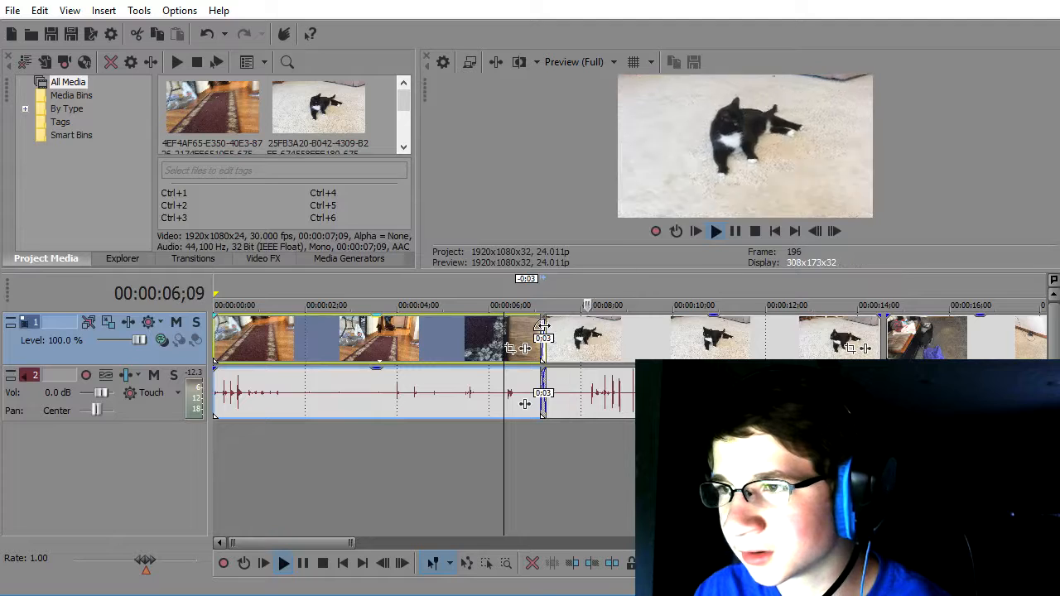
- Move the cat clip 0:14 earlier to lengthen its crossfade with the rug clip to 0:18, and play the transition
drag(573, 335, 551, 335)
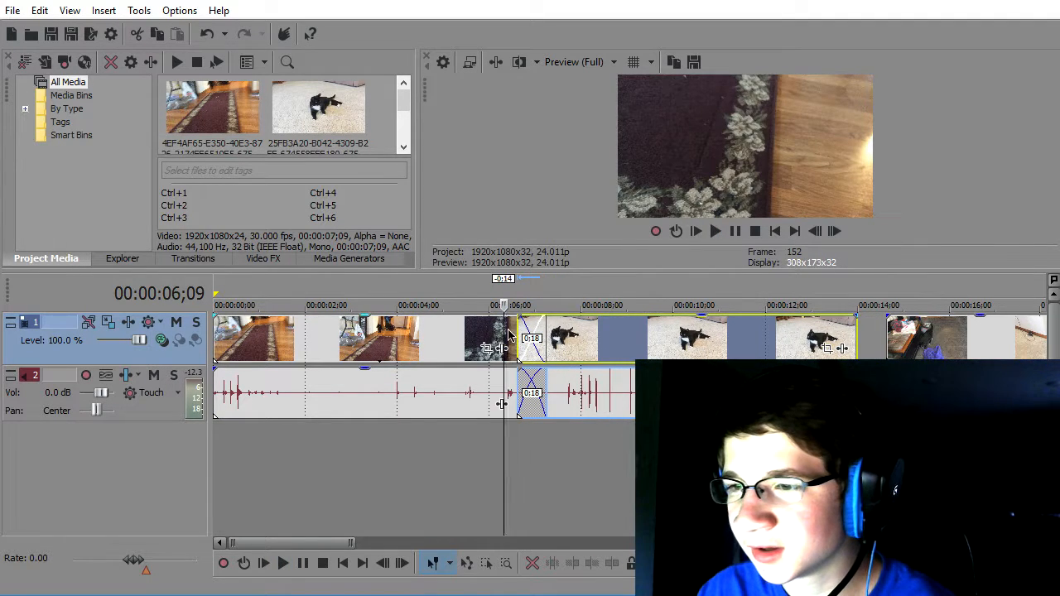
key(space)
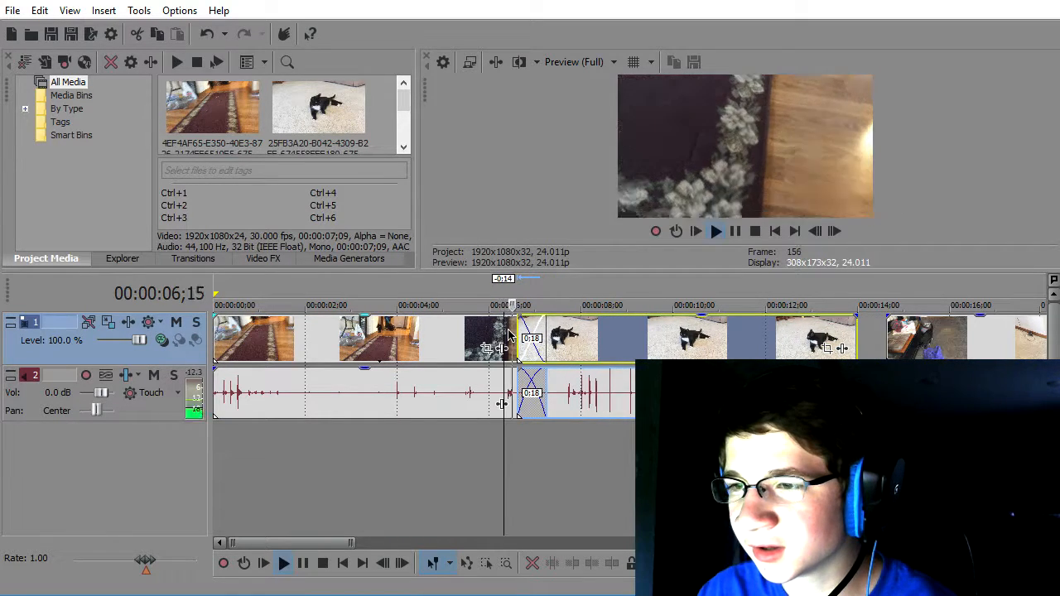
key(space)
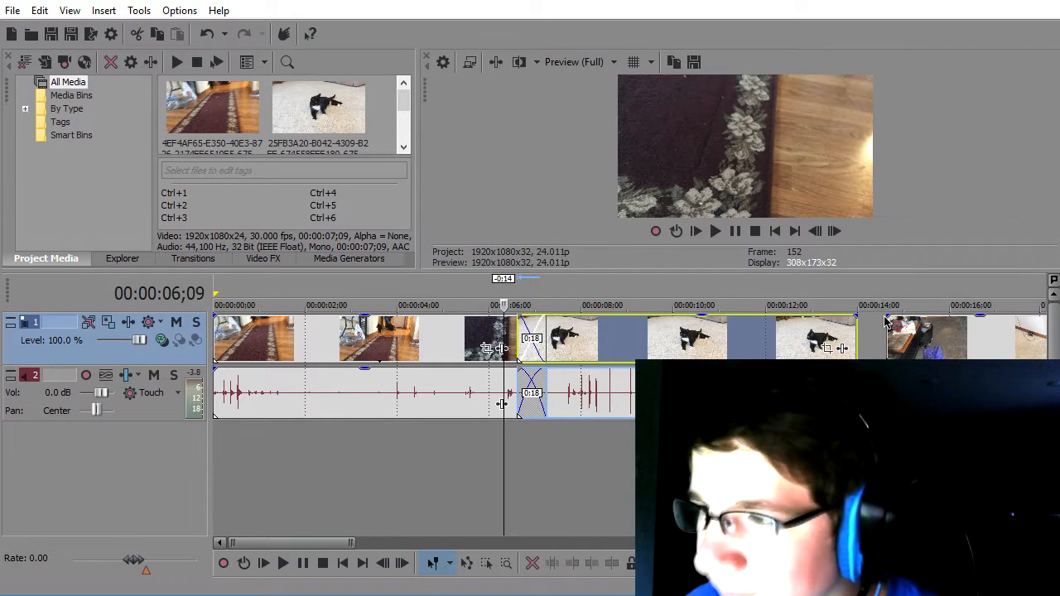
- Create 0:29 crossfades by moving the last clip 1:18 earlier and the rug clip 0:11 later, and play the sequence
drag(884, 321, 831, 330)
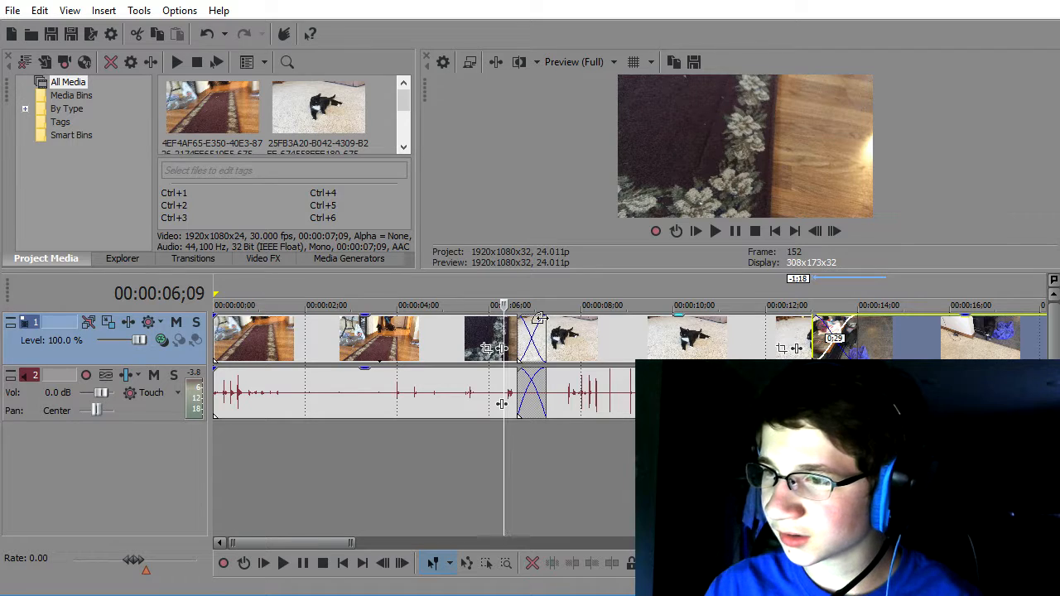
drag(392, 332, 410, 335)
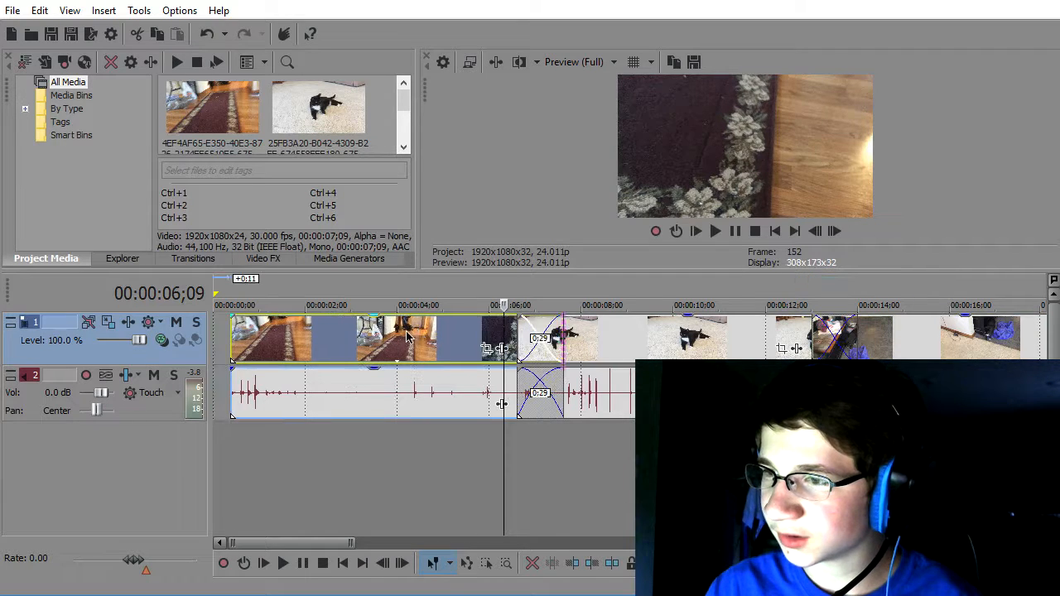
click(234, 328)
key(space)
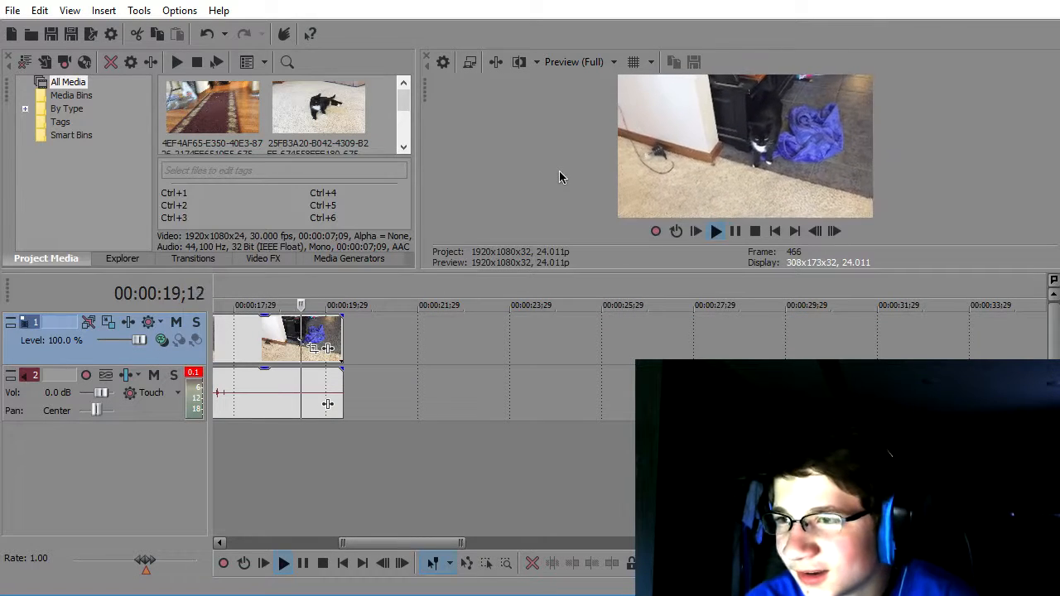
click(735, 237)
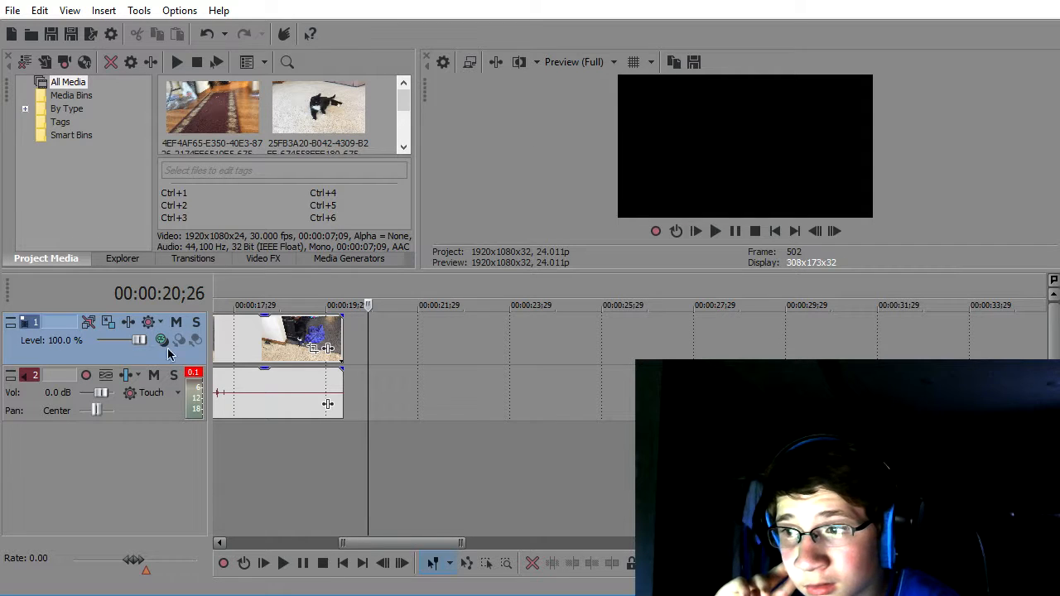
- Insert a video track and an audio track, and place both above the tracks with the pet clips
right_click(99, 472)
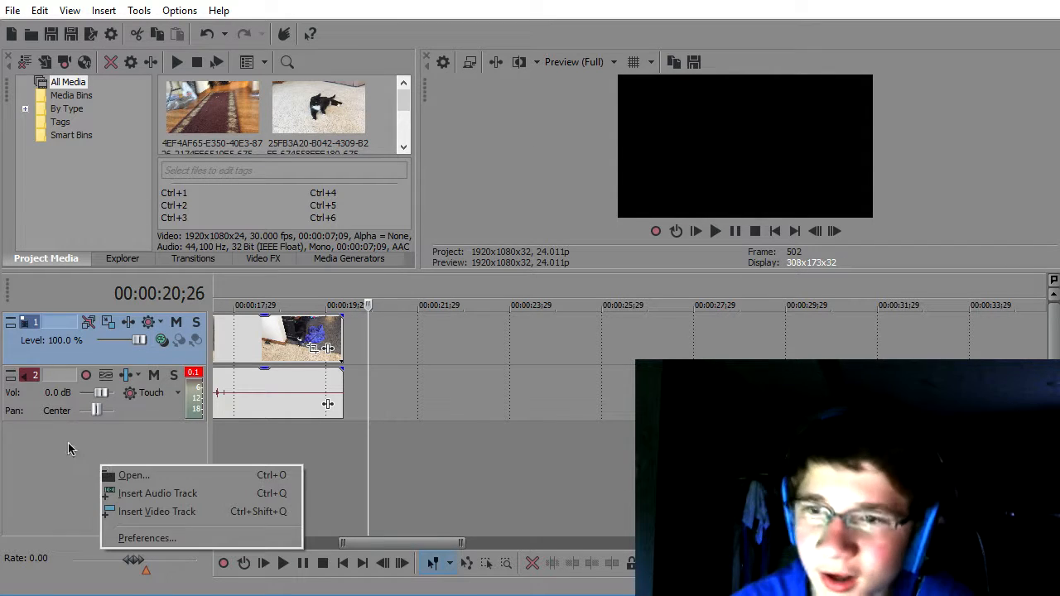
click(149, 512)
right_click(97, 500)
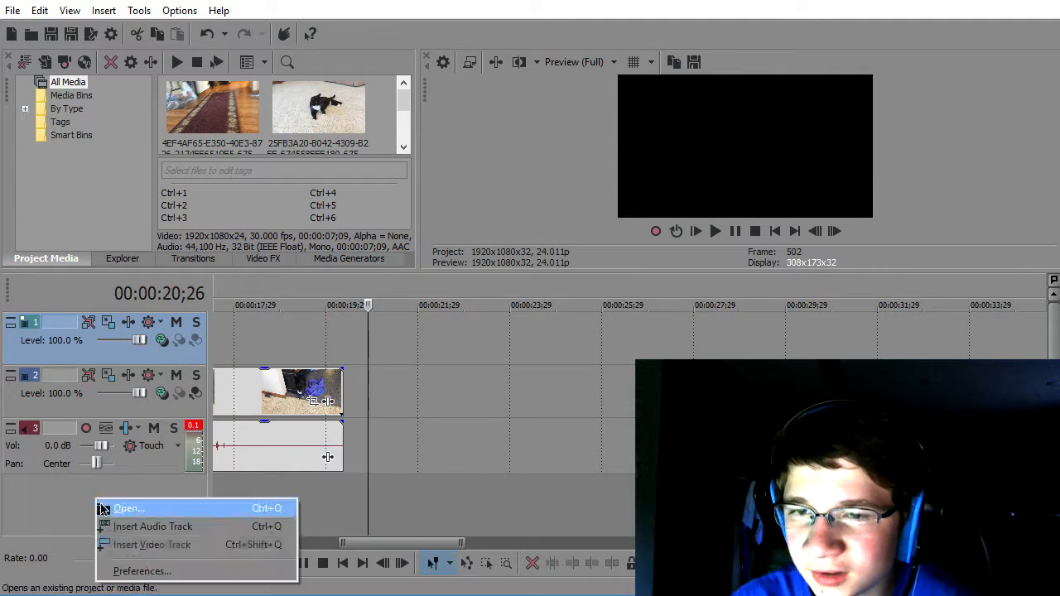
click(154, 526)
drag(140, 500, 160, 381)
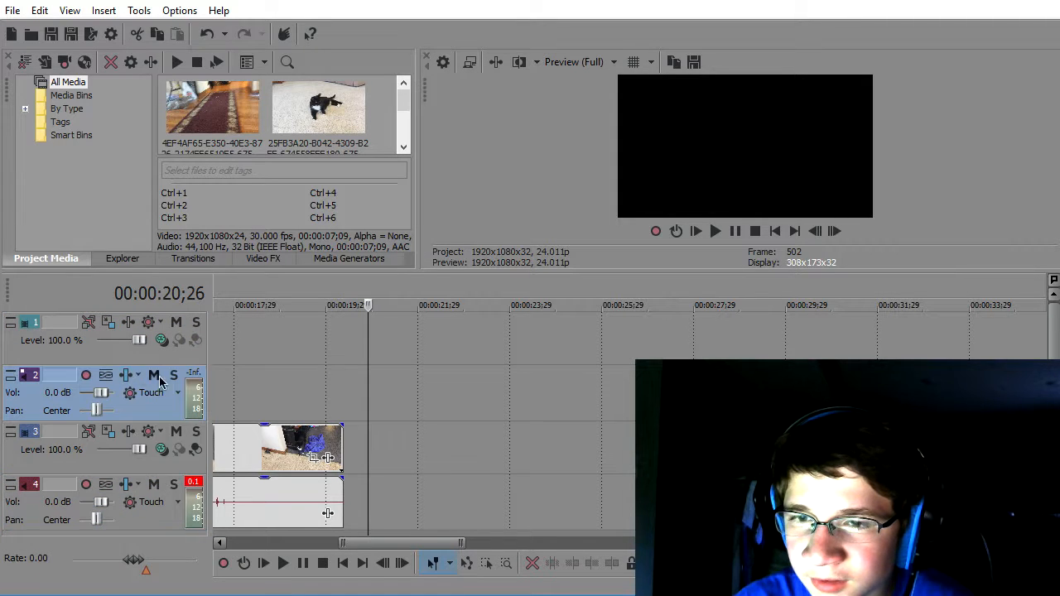
- Add IMG_0748.MOV from the iPad pictures folder to empty video track 1, starting with the rug clip at 00:00:00;11
drag(385, 539, 274, 540)
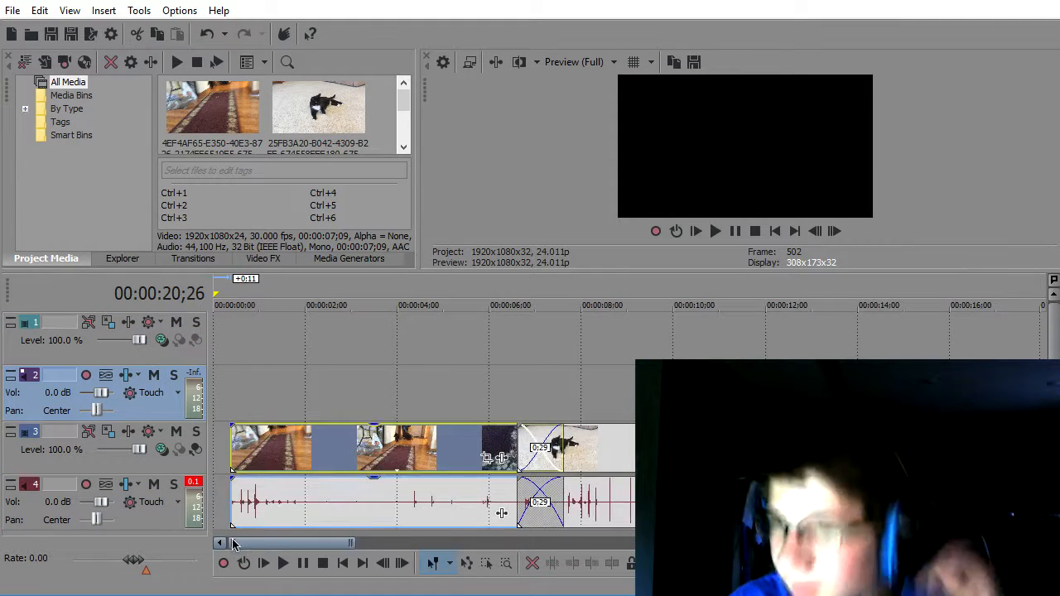
click(232, 444)
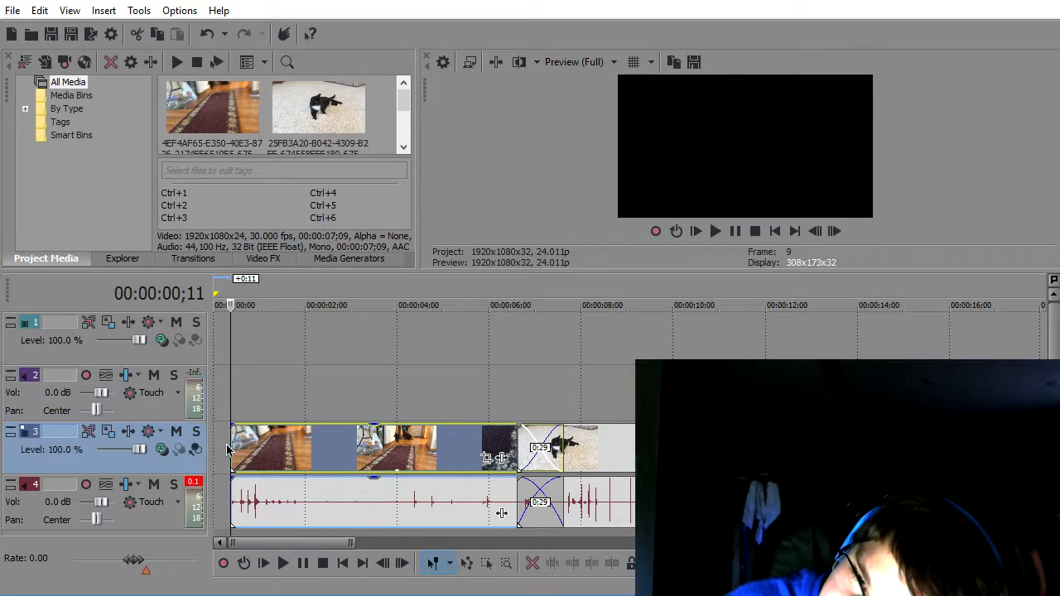
click(232, 333)
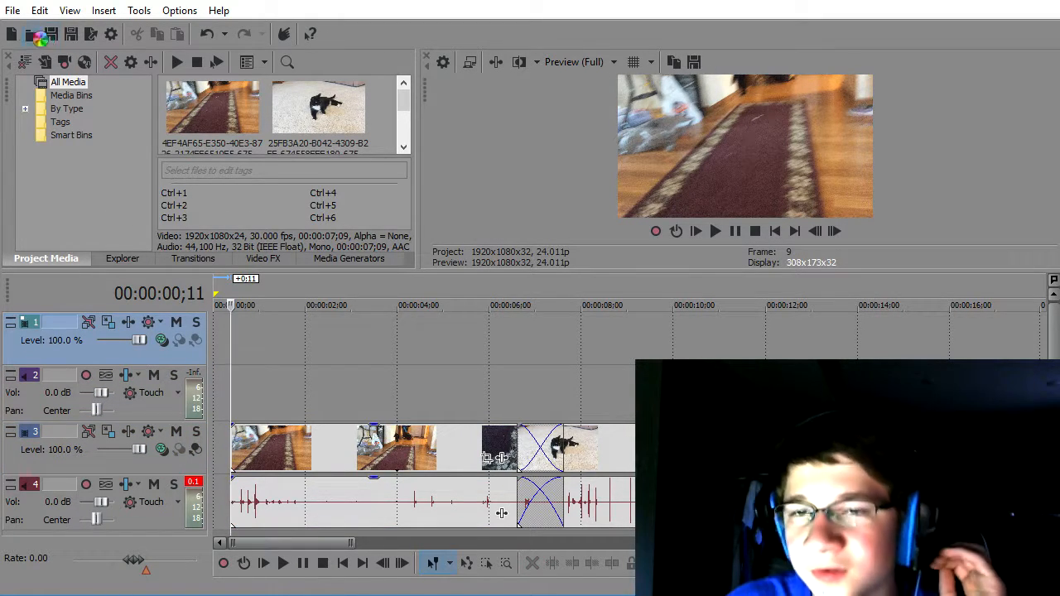
click(34, 35)
scroll(230, 469, down, 3)
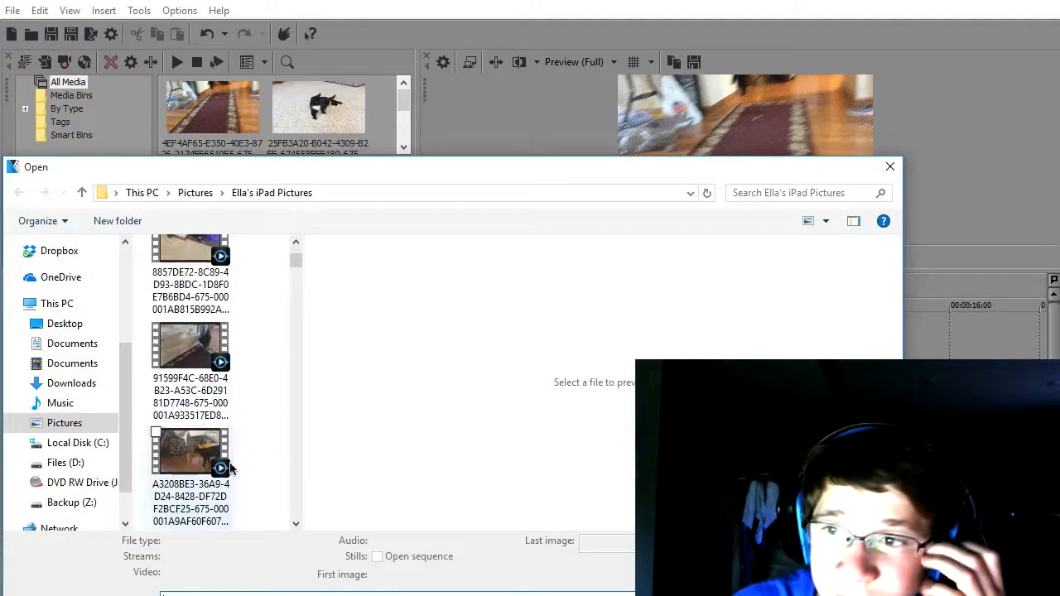
scroll(196, 422, down, 10)
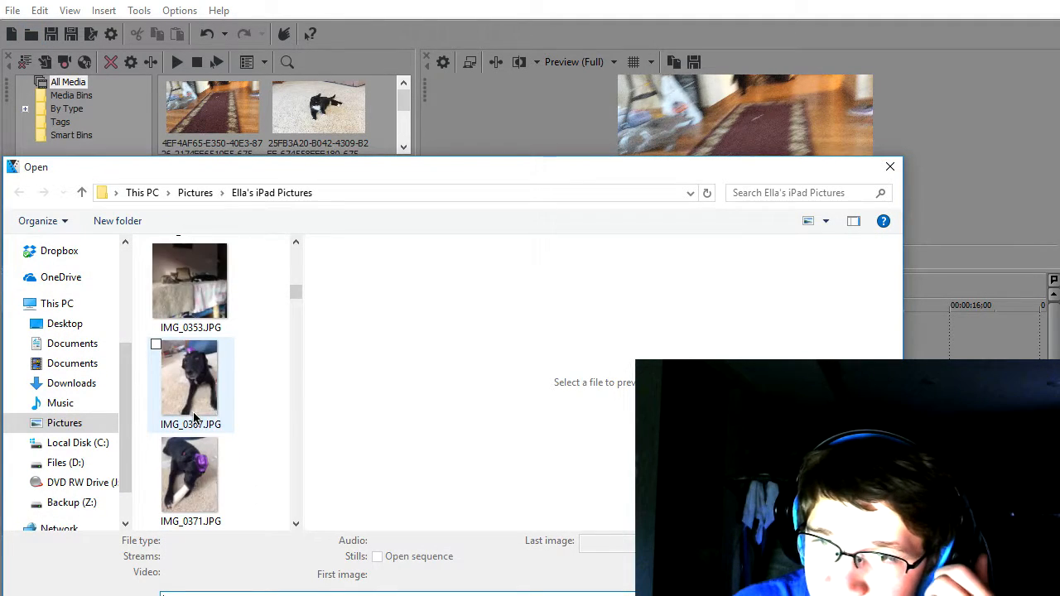
scroll(196, 416, down, 10)
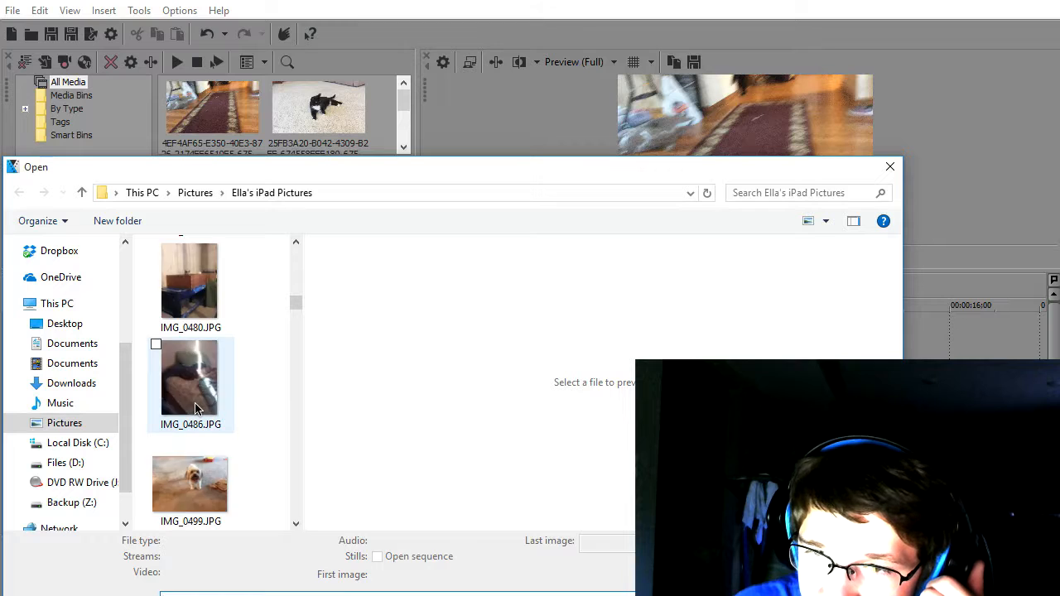
scroll(195, 408, down, 2)
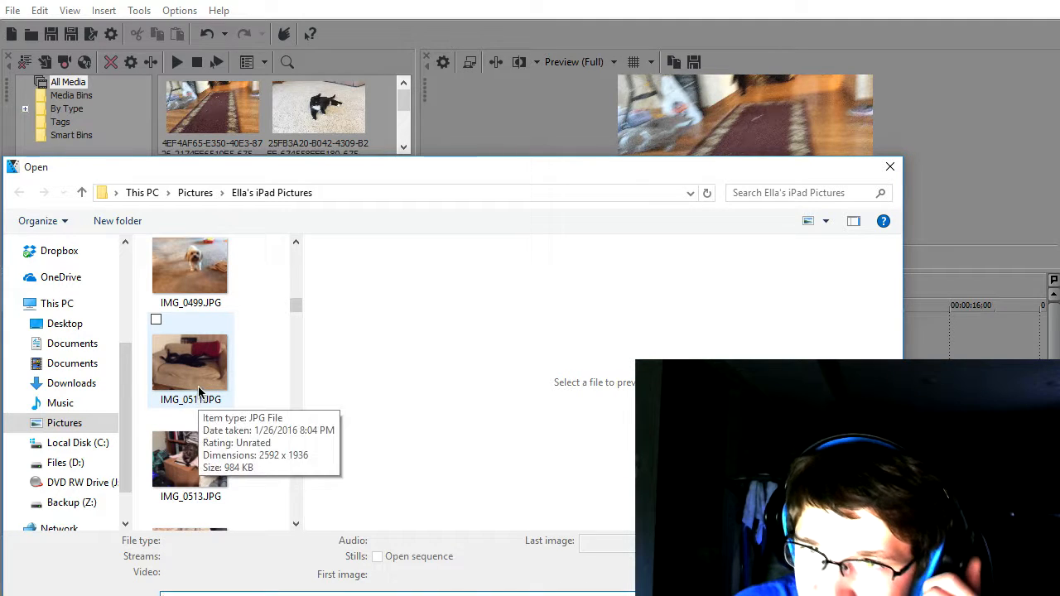
scroll(196, 335, down, 4)
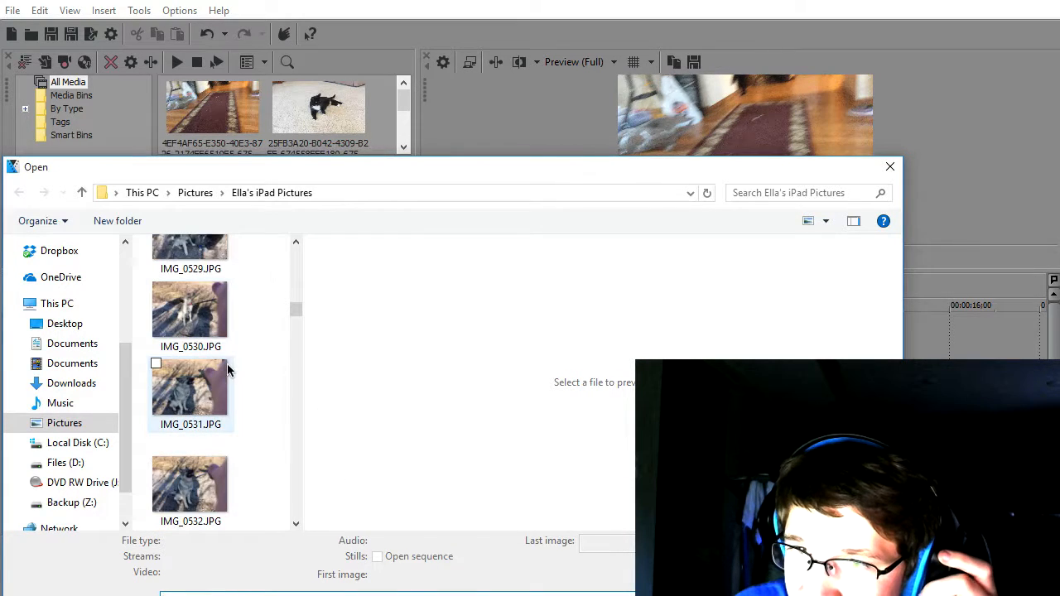
scroll(224, 385, down, 10)
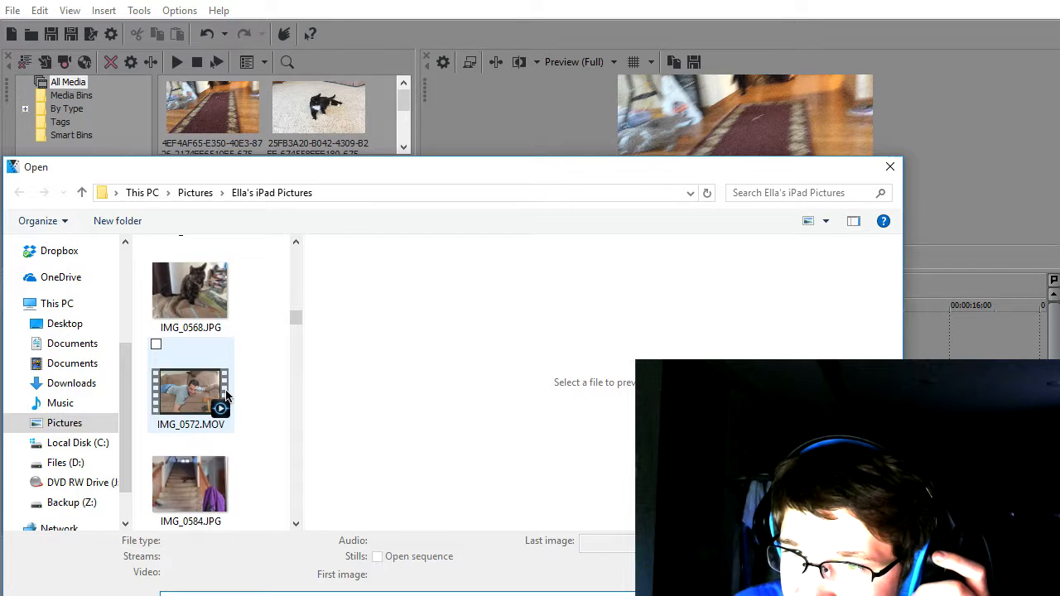
scroll(228, 410, down, 6)
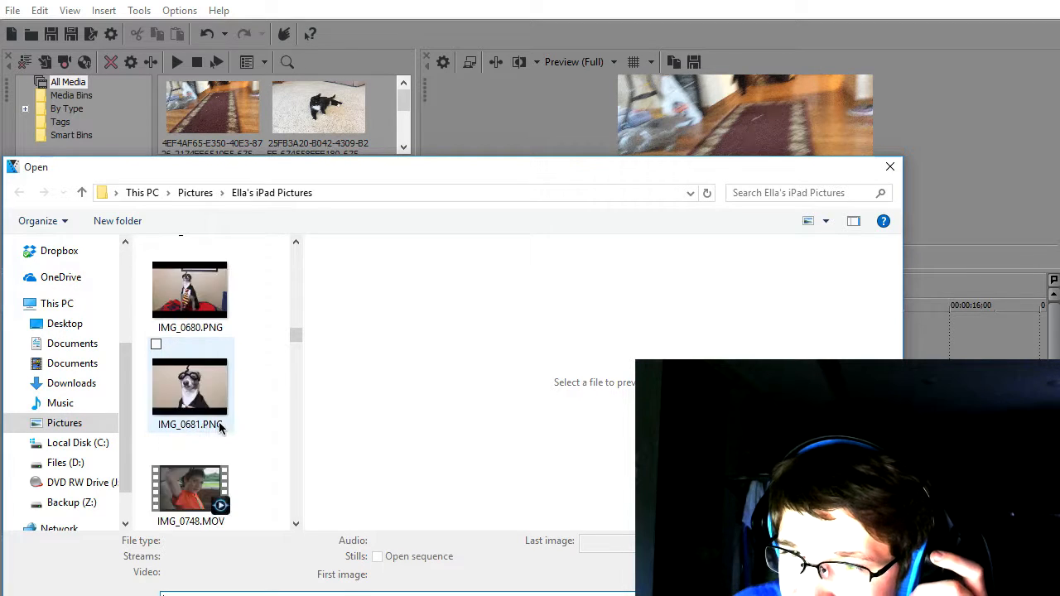
scroll(223, 426, down, 1)
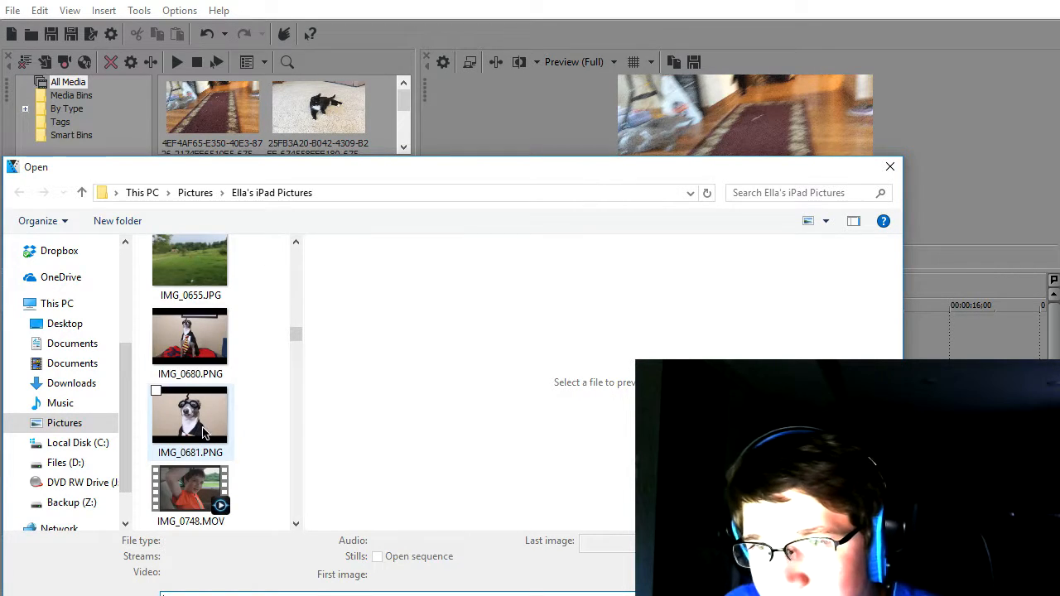
double_click(194, 488)
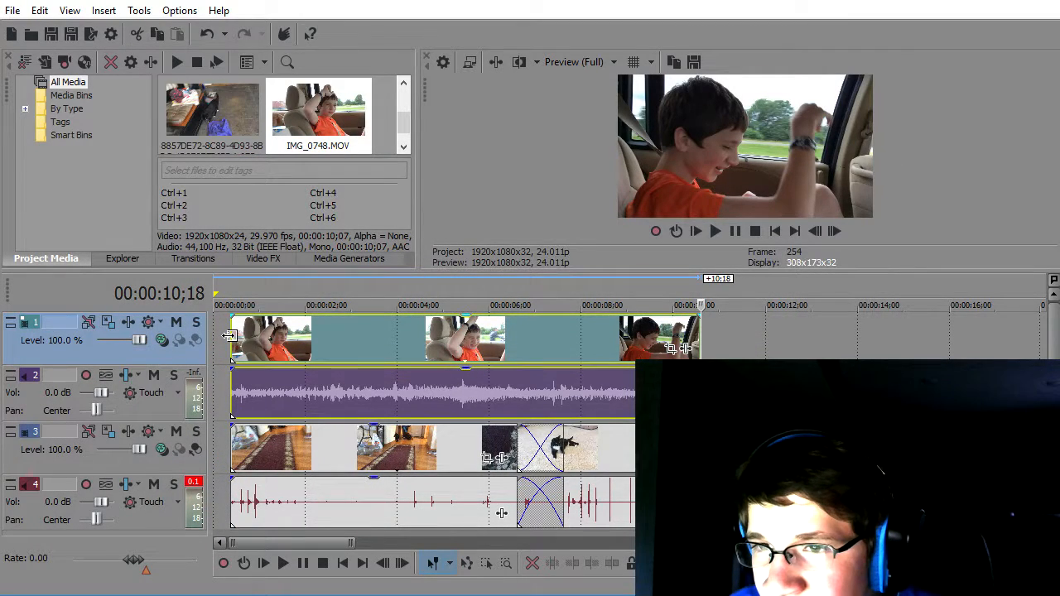
- Shrink track 1 with Track Motion into the lower-right corner of the frame as picture-in-picture, and play it from 00:00:00;11
click(229, 335)
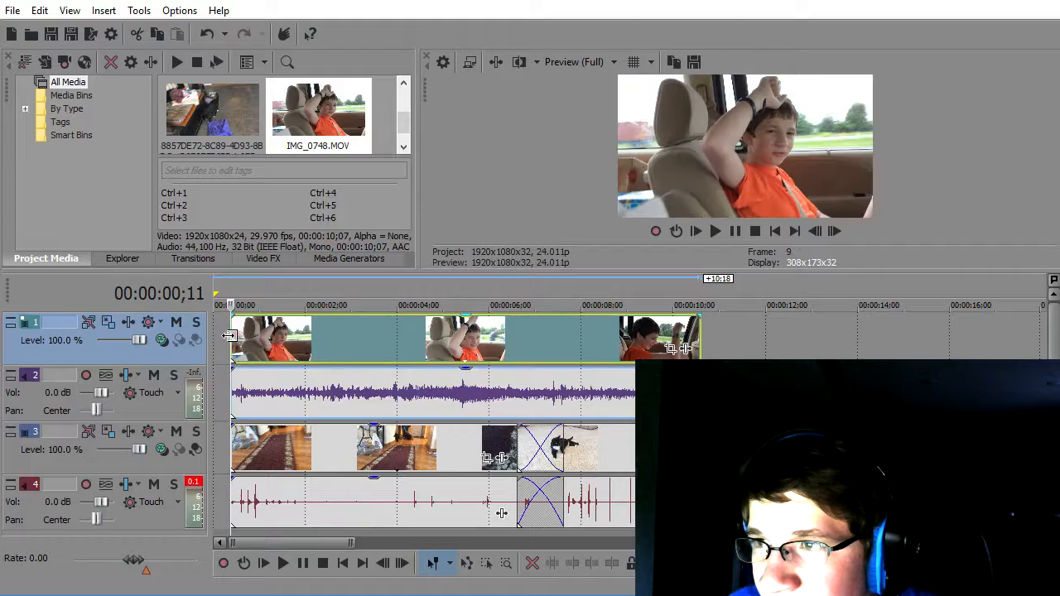
click(109, 328)
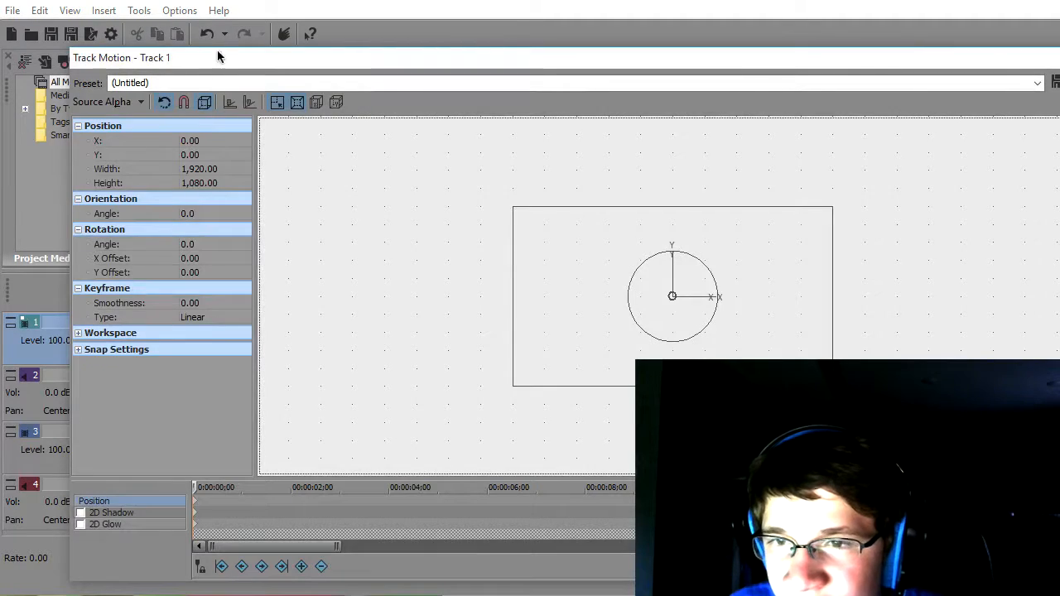
drag(217, 56, 0, 230)
drag(51, 556, 274, 532)
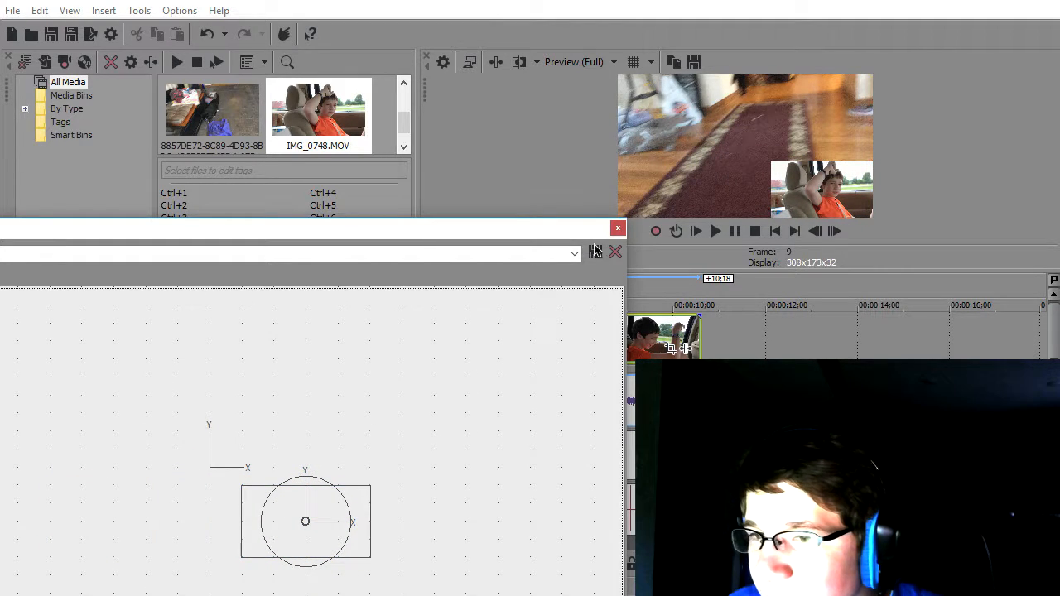
click(617, 228)
key(space)
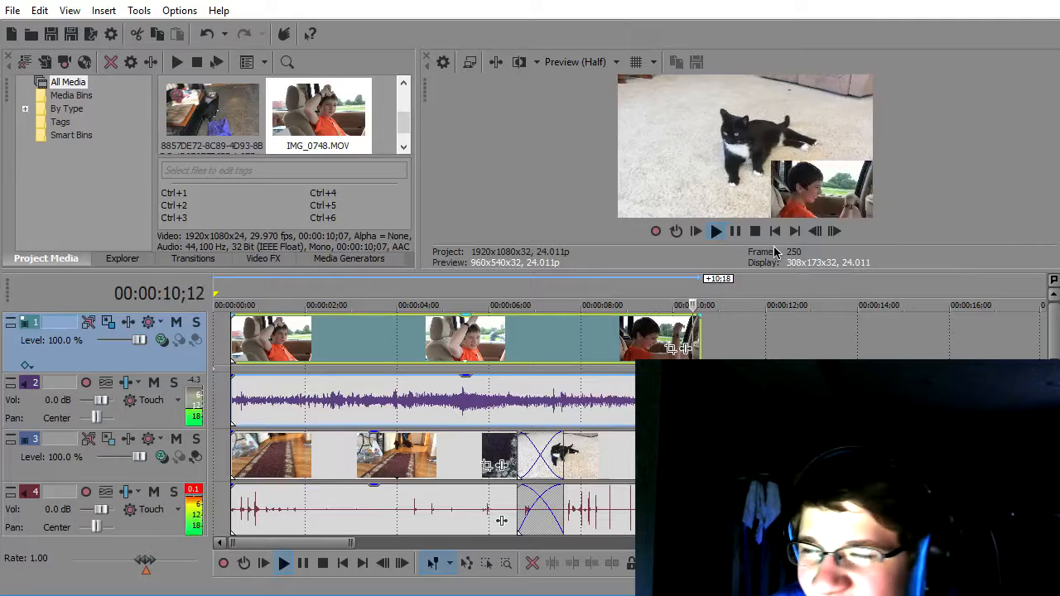
click(735, 233)
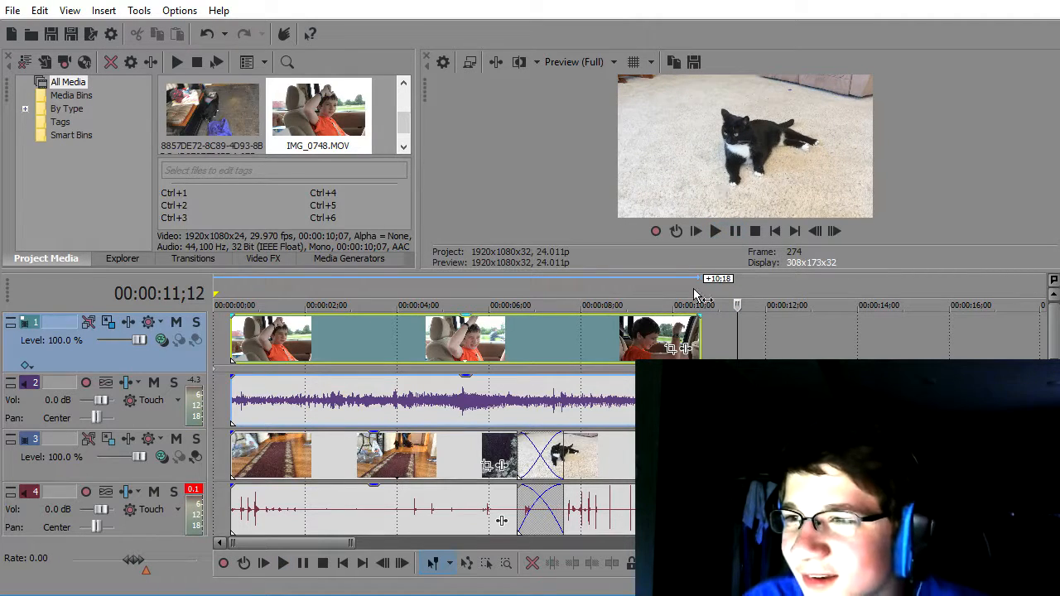
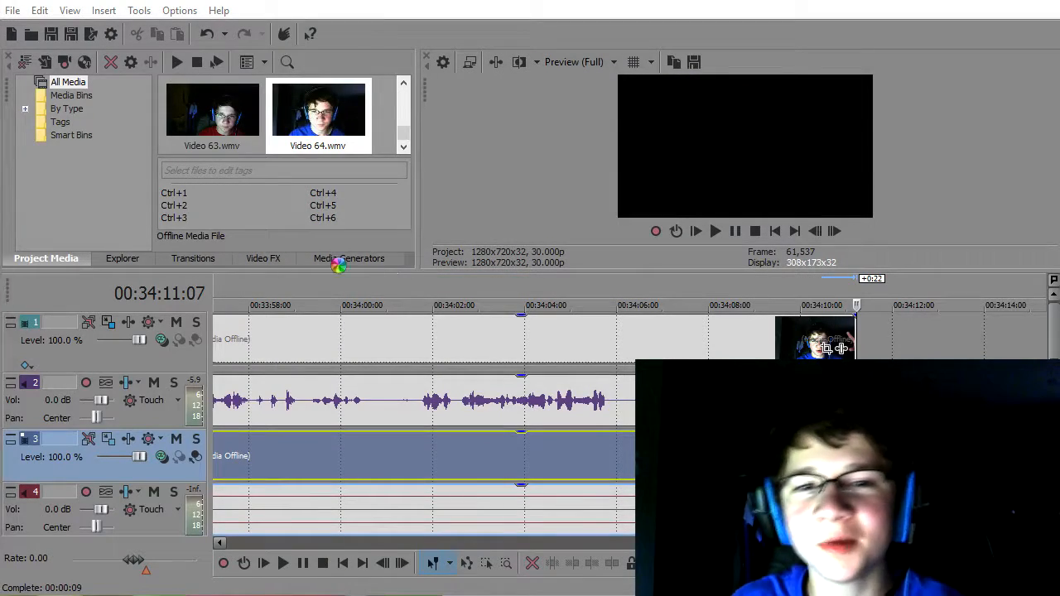
- In the webcam video project, show the (Legacy) Text presets among the media generators
click(335, 261)
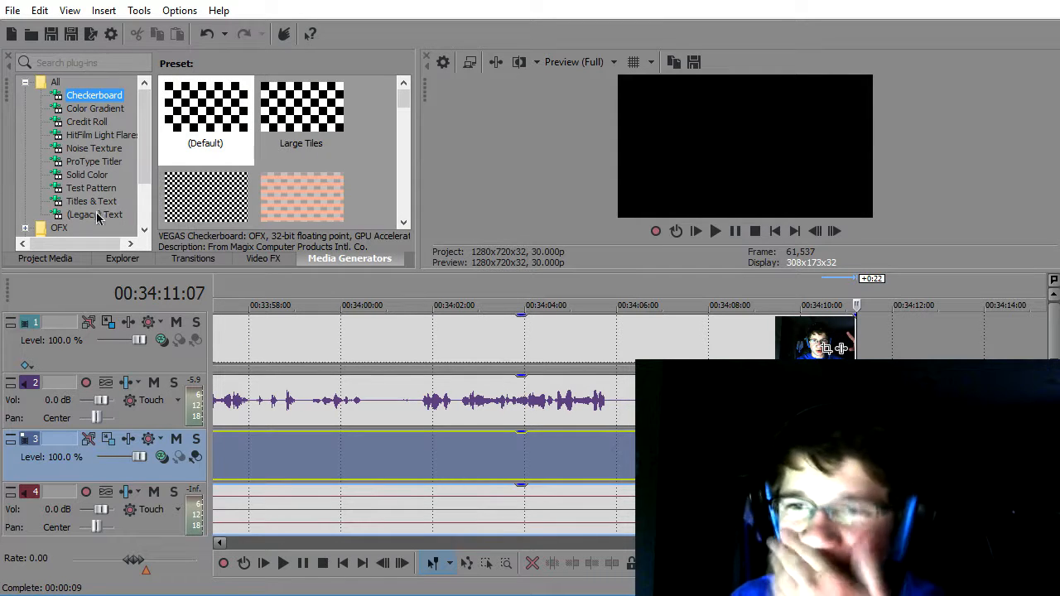
click(97, 215)
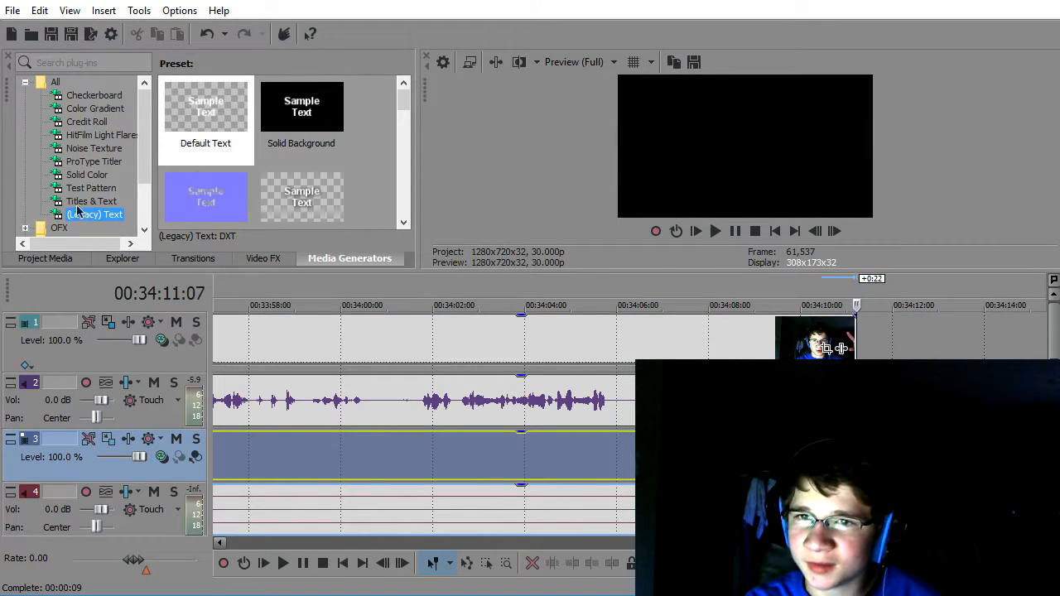
drag(184, 124, 283, 129)
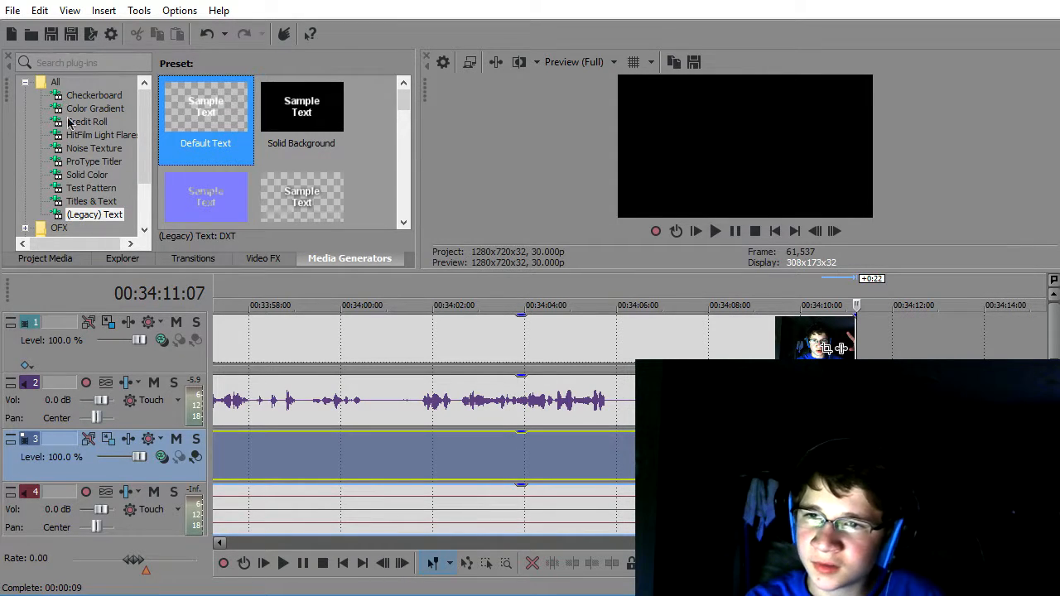
drag(88, 217, 107, 241)
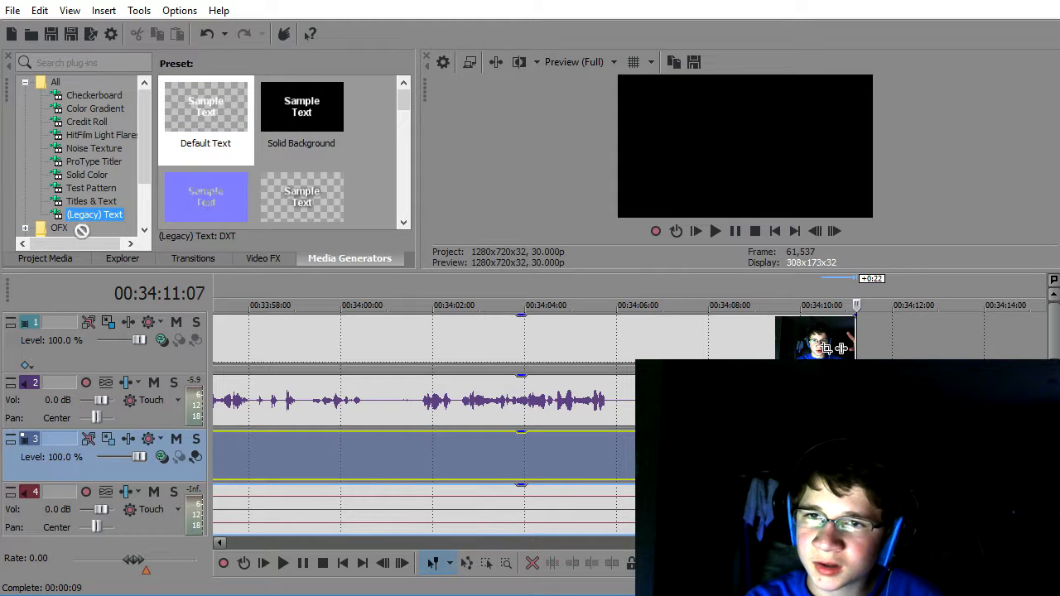
- Browse the list of available transitions and display the Linear Wipe presets
click(193, 258)
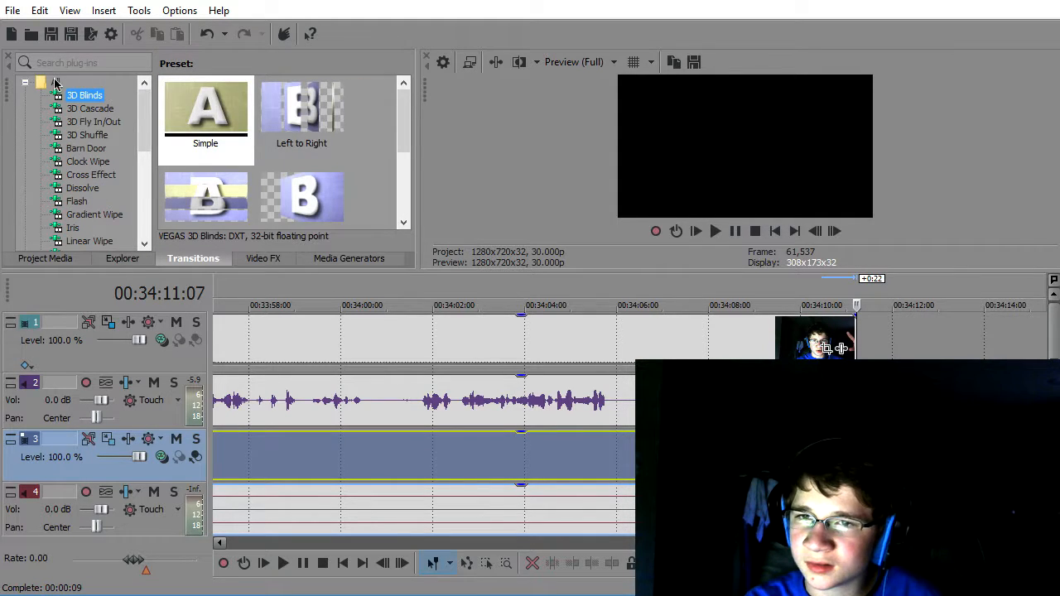
scroll(63, 166, down, 5)
scroll(66, 175, up, 5)
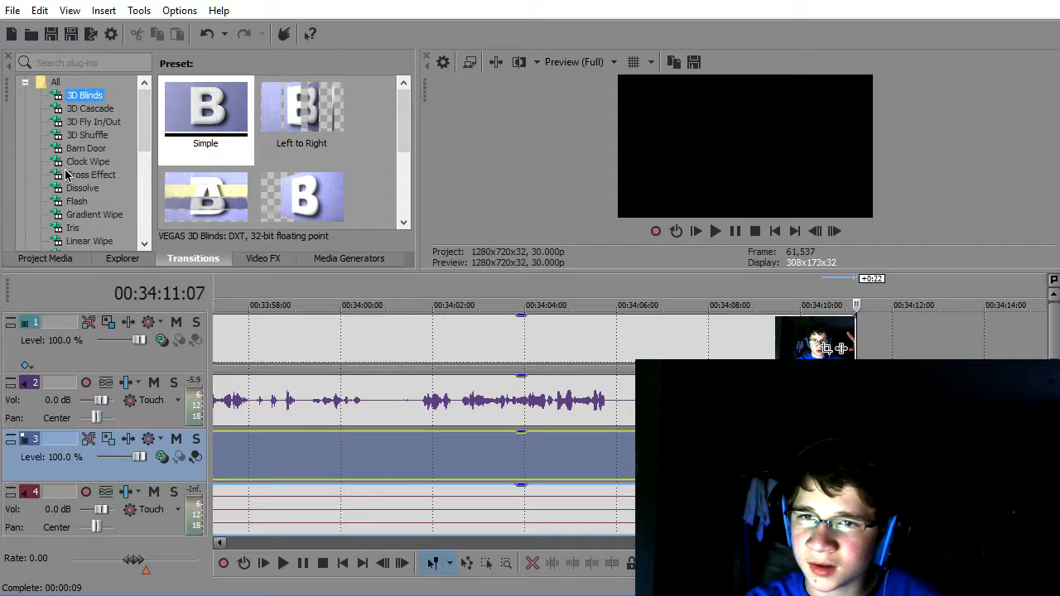
click(27, 84)
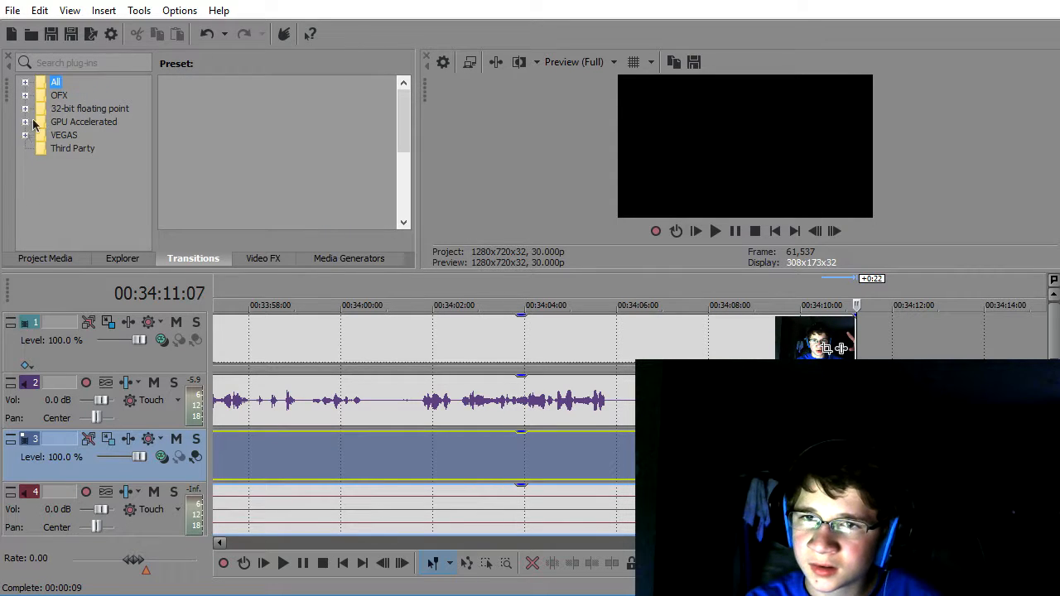
click(25, 83)
scroll(68, 169, down, 6)
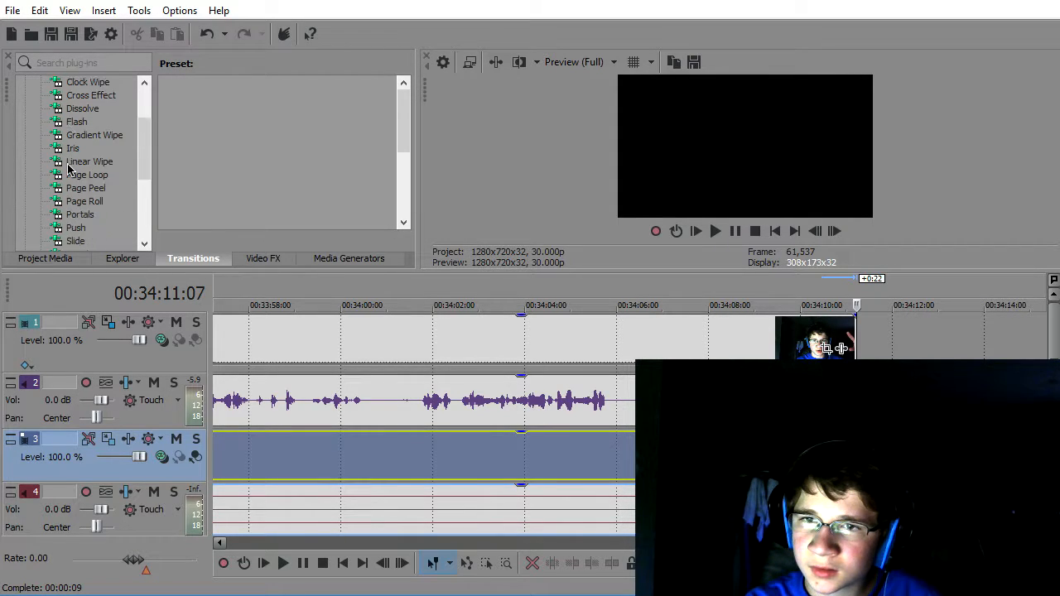
scroll(76, 170, up, 2)
click(77, 163)
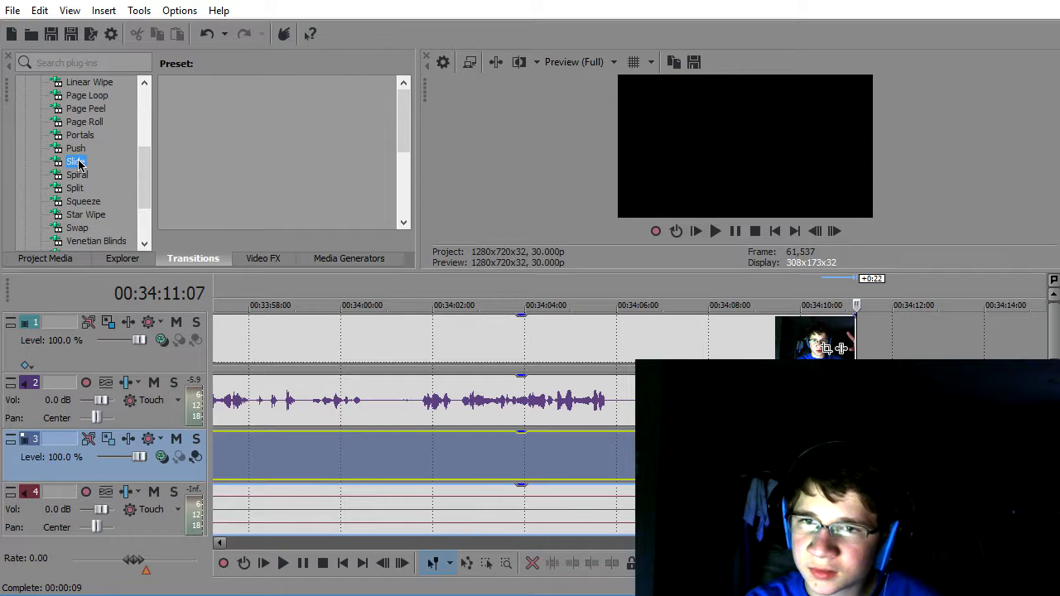
click(88, 82)
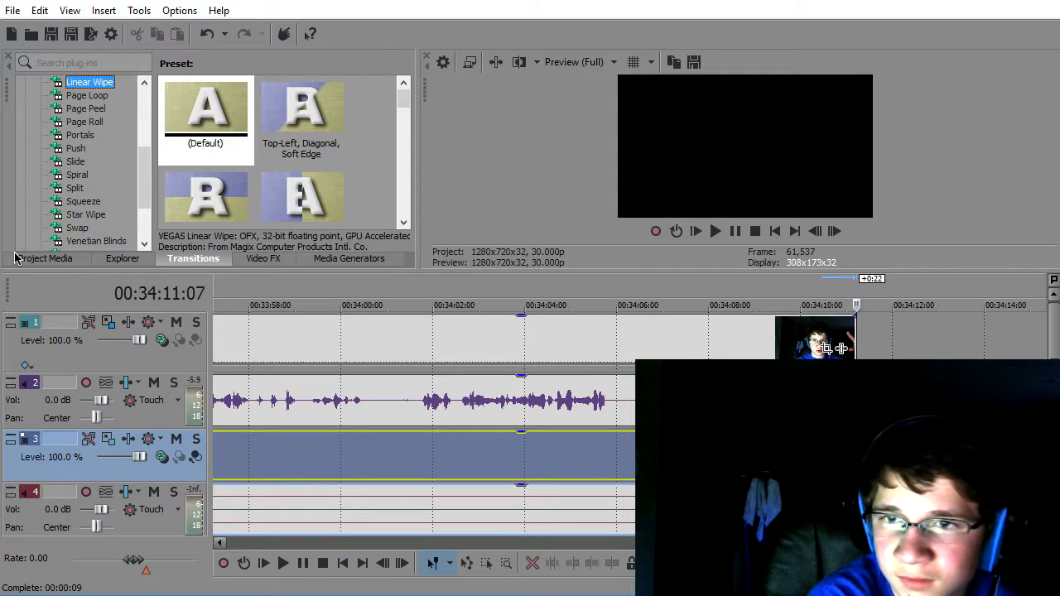
- Browse the presets of the (Legacy) Text and Titles & Text media generators
click(362, 265)
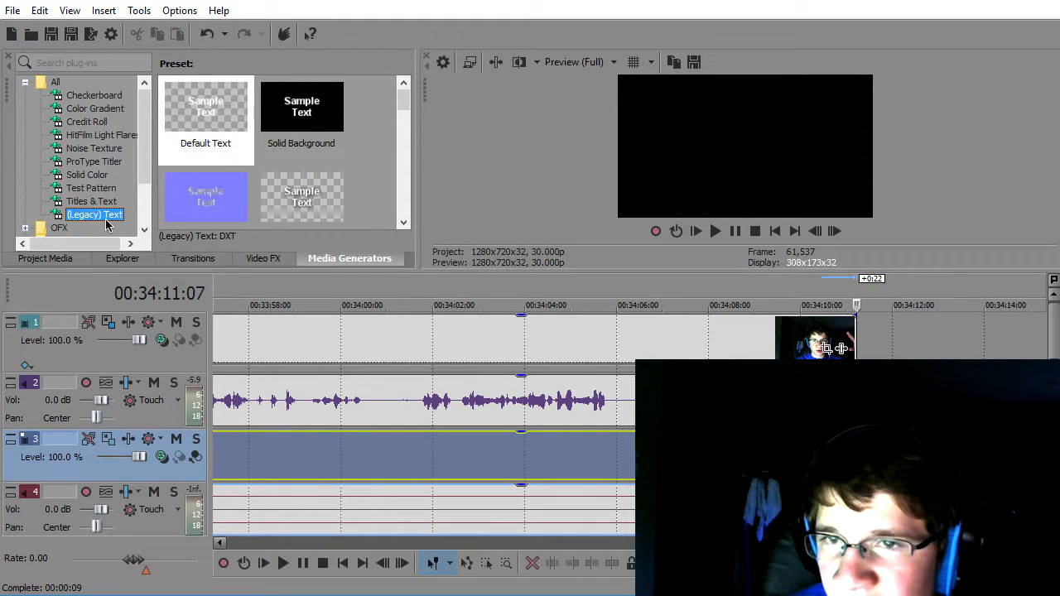
click(207, 144)
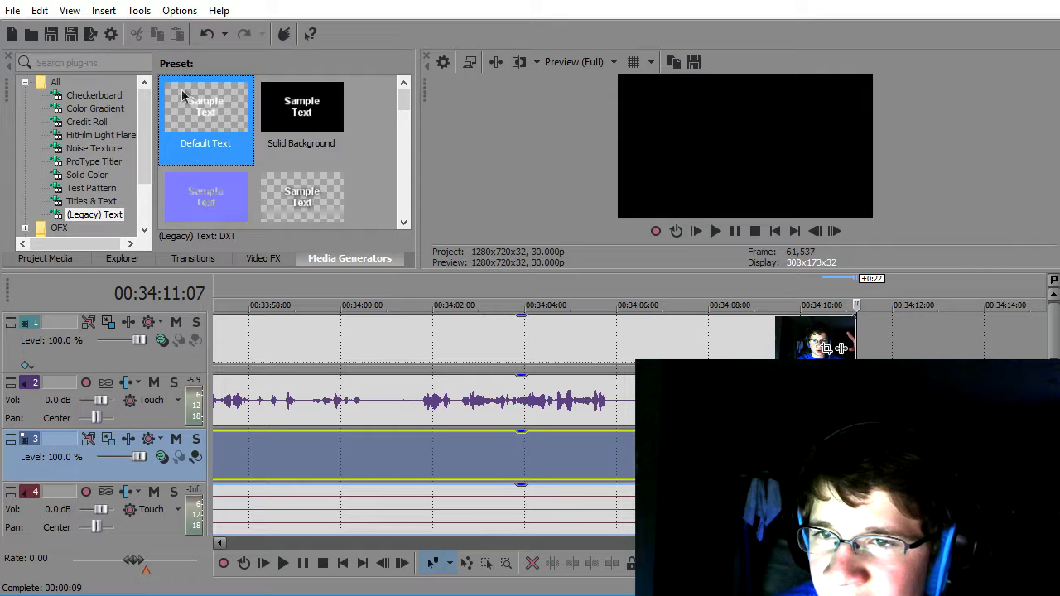
scroll(323, 148, down, 10)
scroll(318, 146, up, 10)
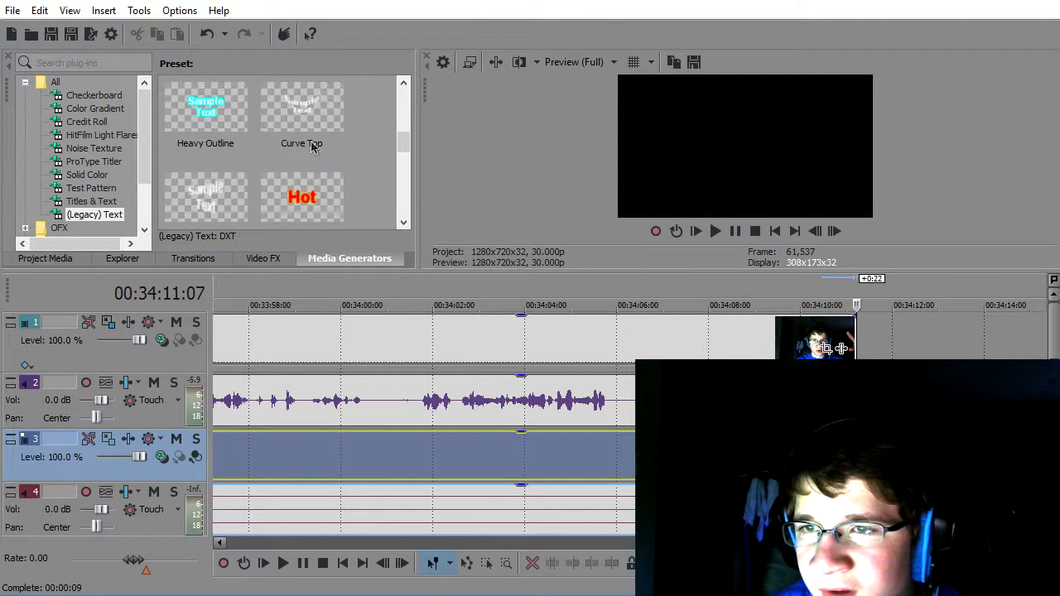
click(92, 203)
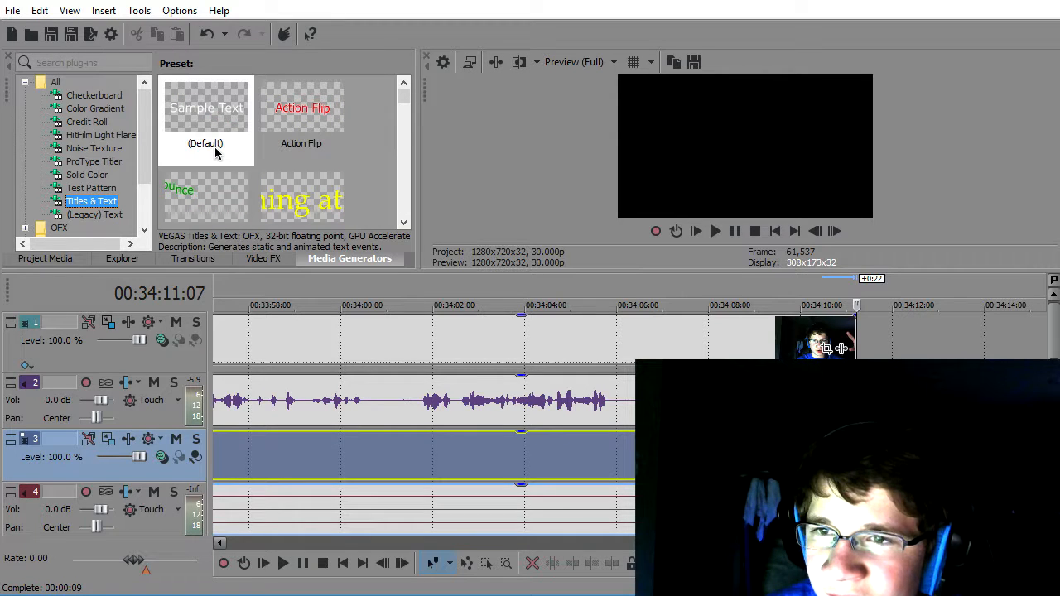
click(91, 215)
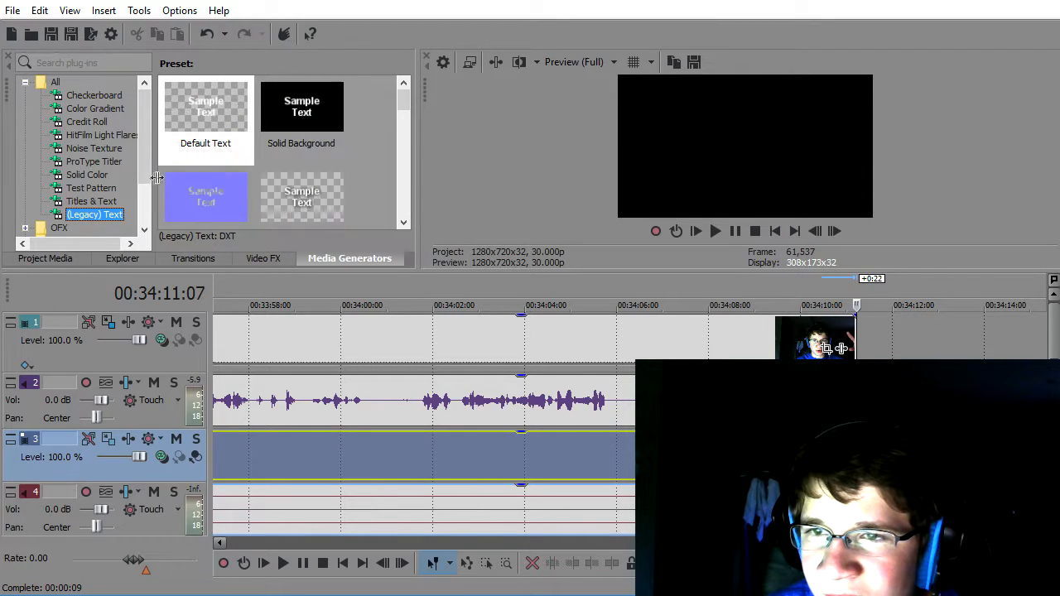
- Add the (Legacy) Text Default Text preset on a new video track above the webcam clip, starting at 00:34:10:08
drag(205, 116, 828, 331)
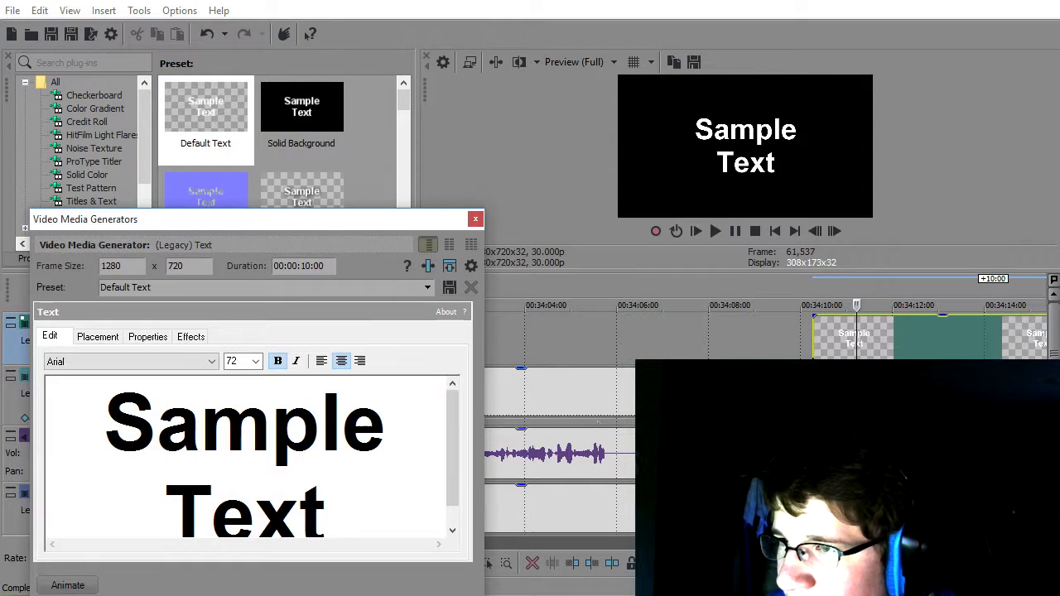
click(813, 342)
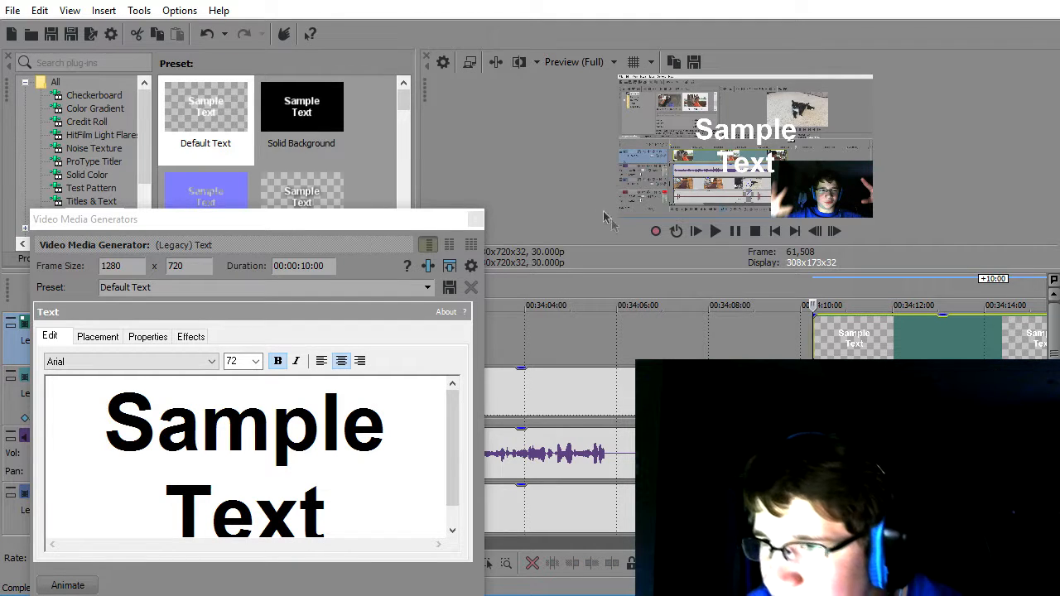
scroll(815, 406, up, 8)
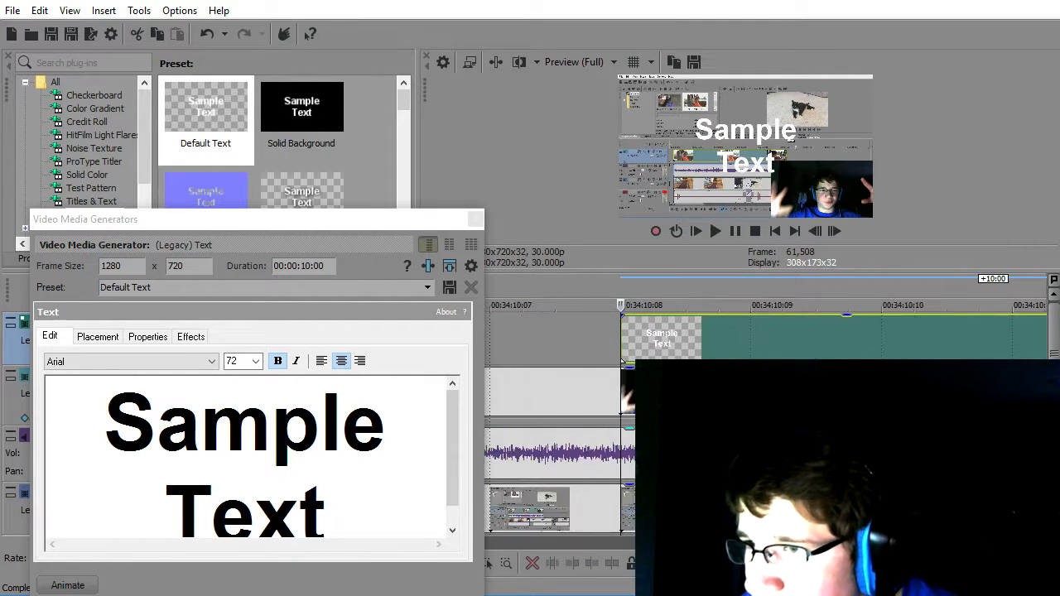
- Step through and play the footage with the text overlay from 00:34:10:08, and close the text generator settings
key(Right)
key(Right)
key(Right)
key(Right)
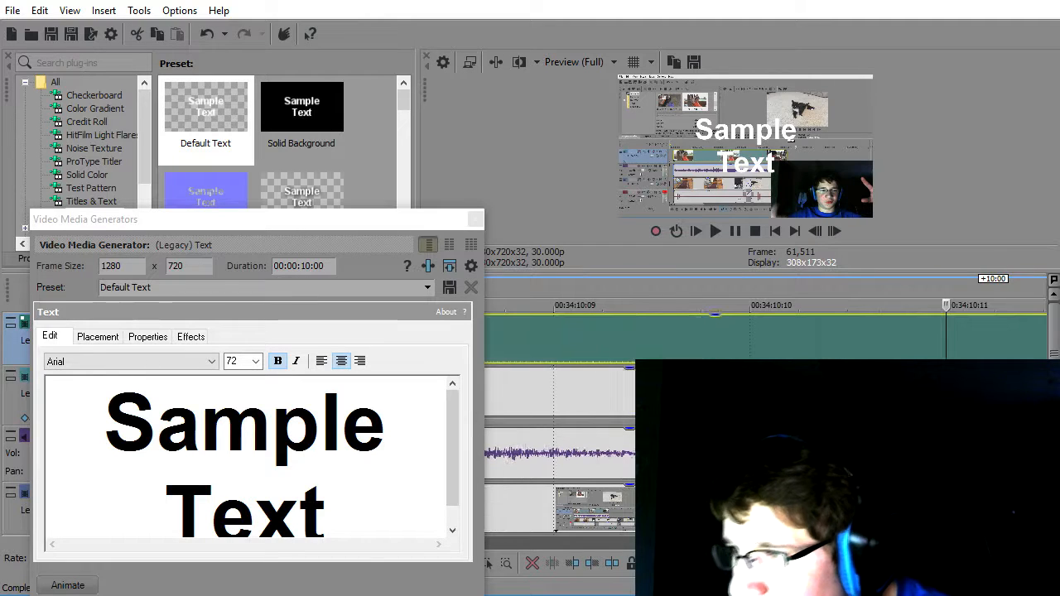
key(Right)
key(Right)
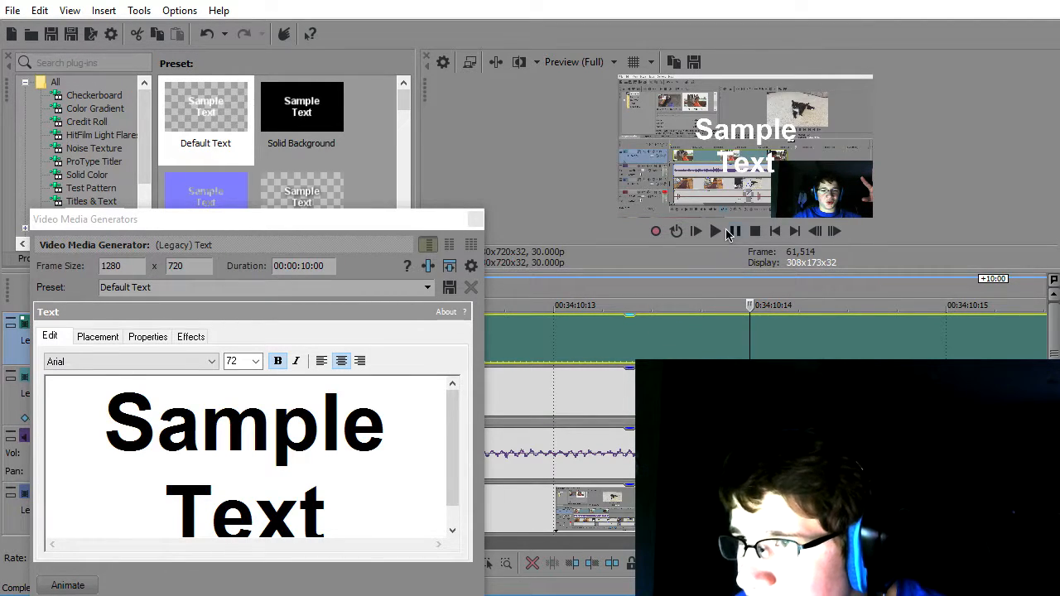
click(718, 233)
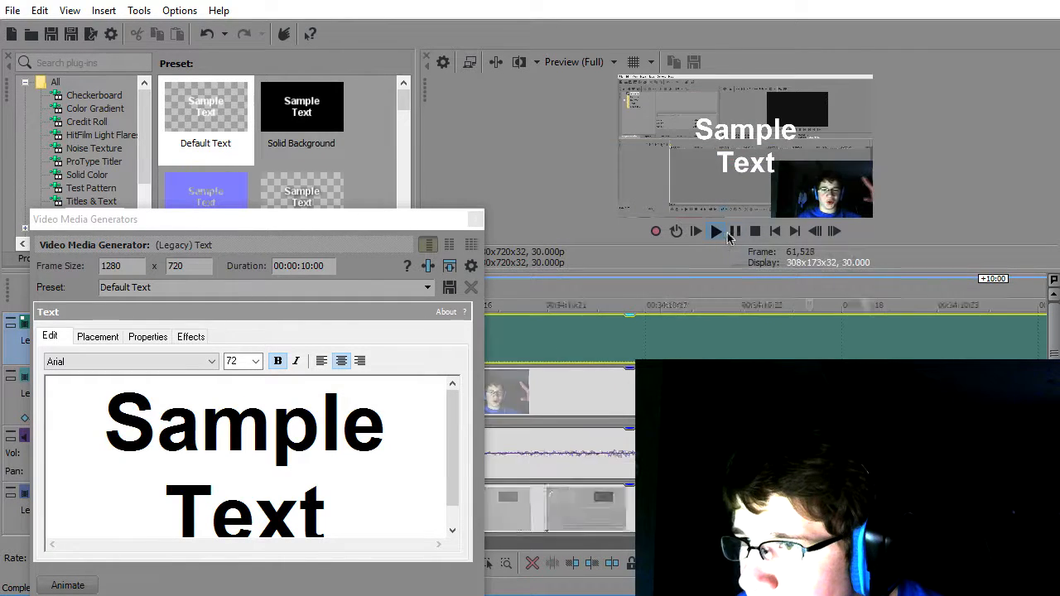
click(733, 233)
click(475, 219)
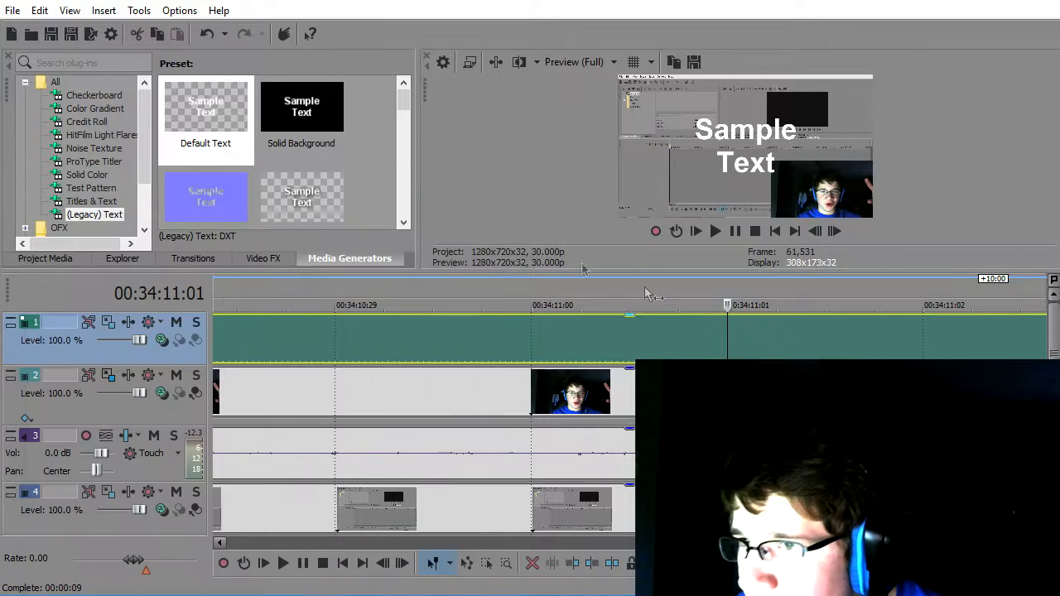
- Search frame by frame for the point where the screen recording changes and place the timeline cursor at 00:34:10:14
key(Right)
key(Right)
key(Right)
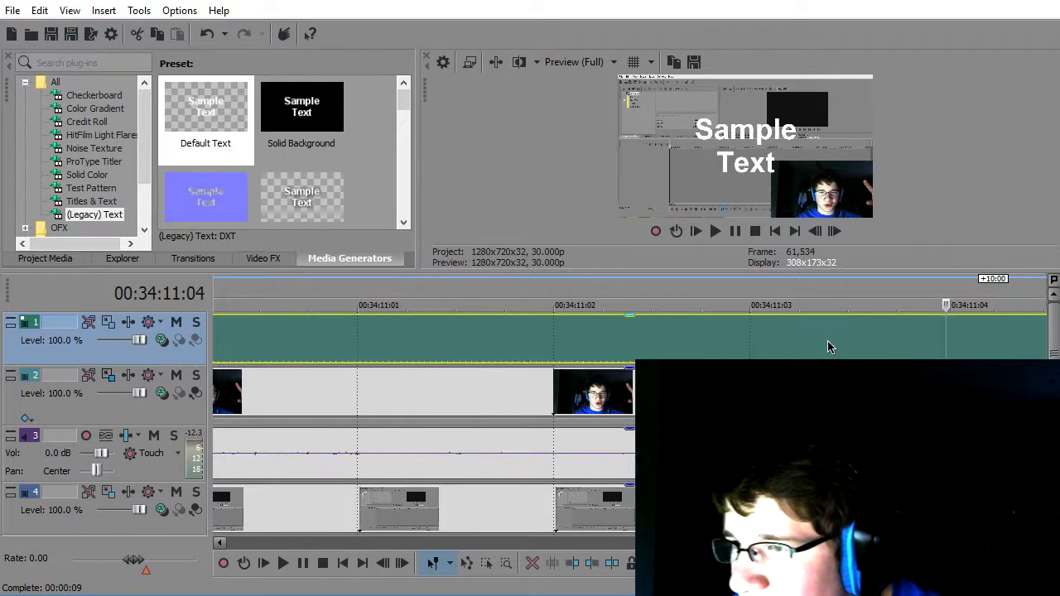
key(Left)
key(Left)
key(Left)
key(Left)
key(Left)
key(Left)
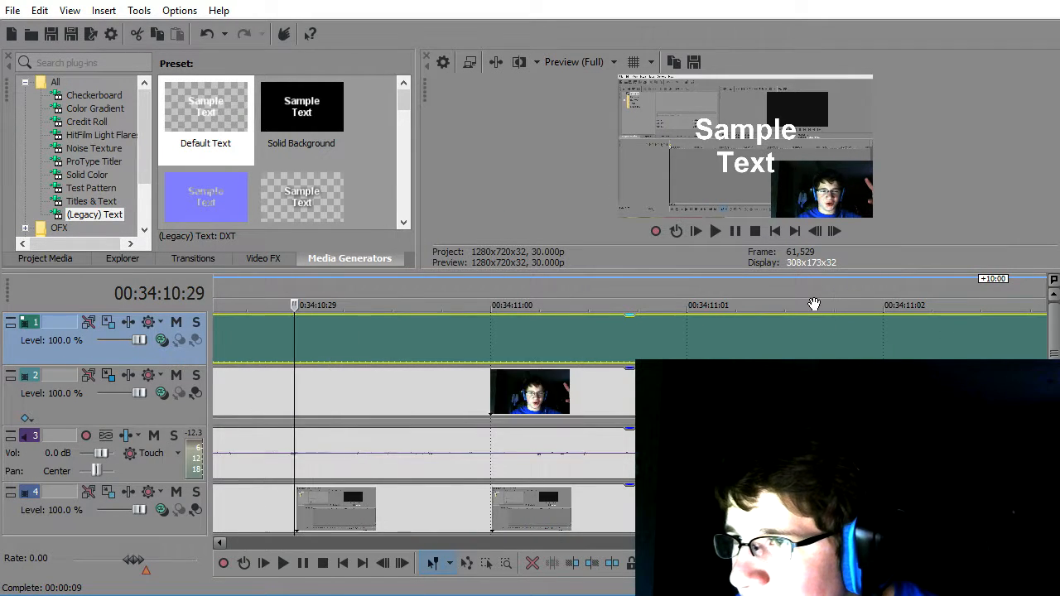
key(Left)
key(Left)
key(Left)
key(Left)
key(Left)
key(Left)
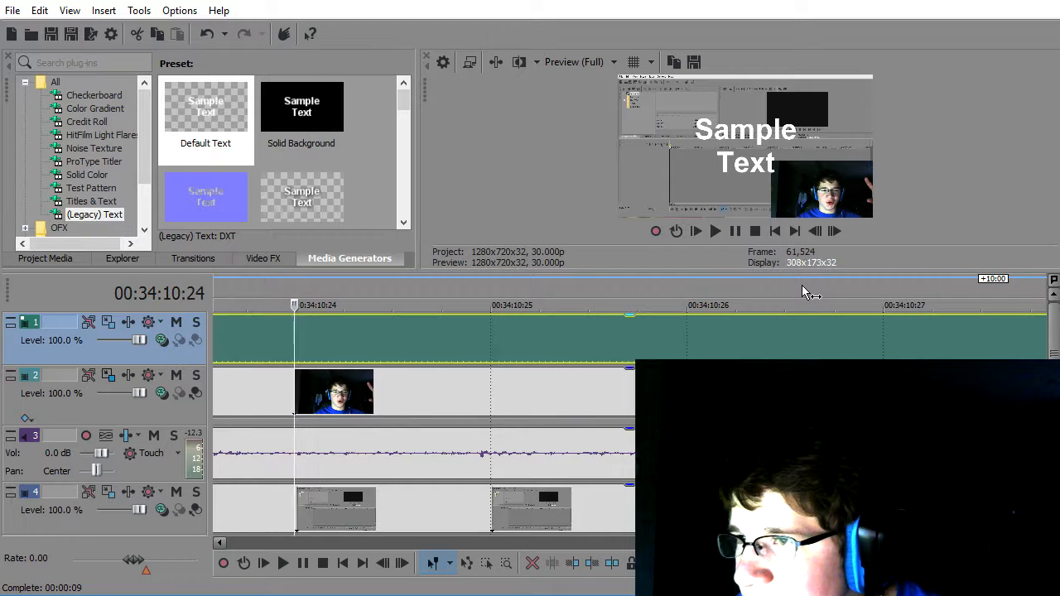
key(Left)
key(Left)
key(Left)
key(Left)
key(Left)
key(Left)
key(Left)
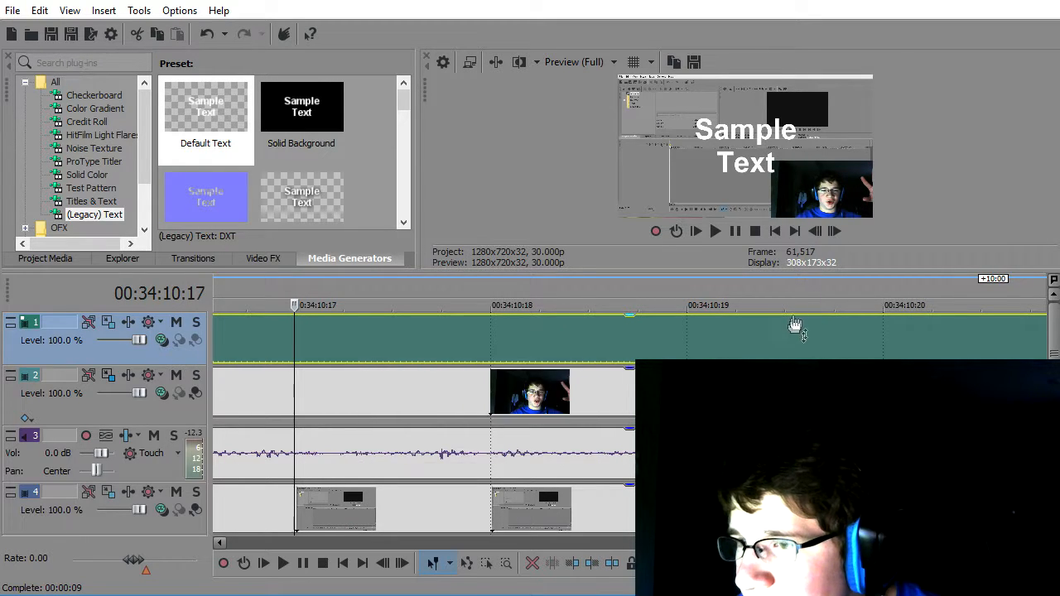
key(Left)
key(Left)
key(Right)
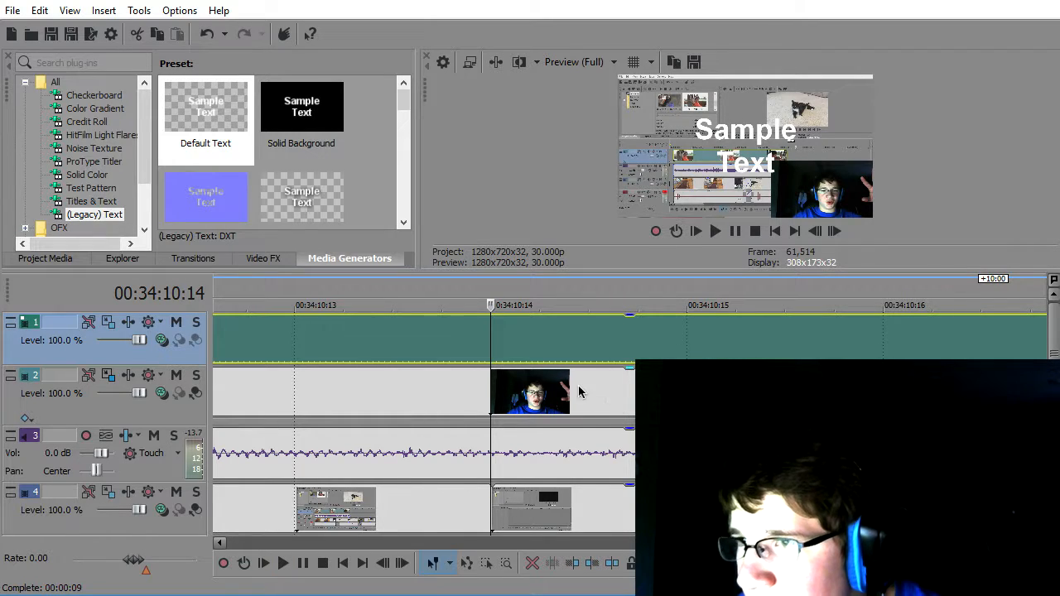
- Trim the legacy text event to start at 00:34:10:14 and shorten its end so it lasts about 23 frames
scroll(583, 387, down, 6)
scroll(611, 363, up, 1)
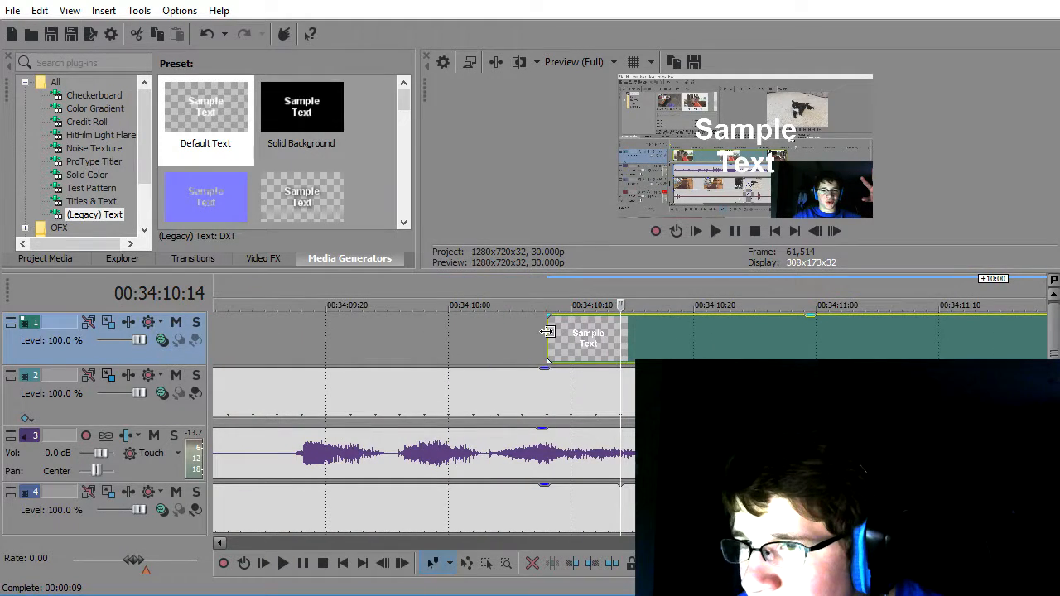
drag(547, 331, 623, 342)
scroll(764, 341, down, 6)
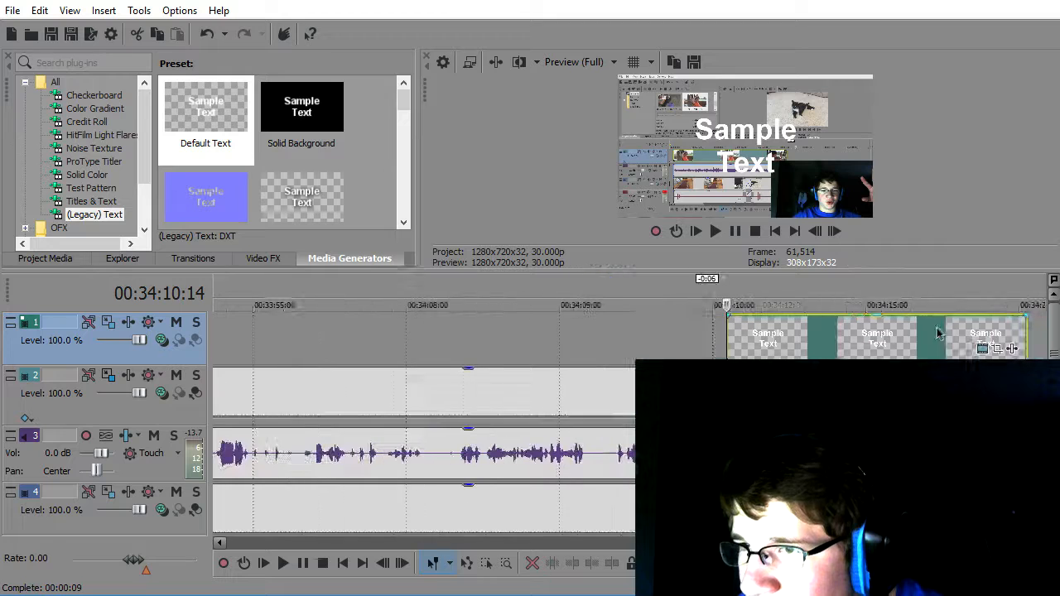
drag(1025, 339, 750, 351)
scroll(739, 343, up, 4)
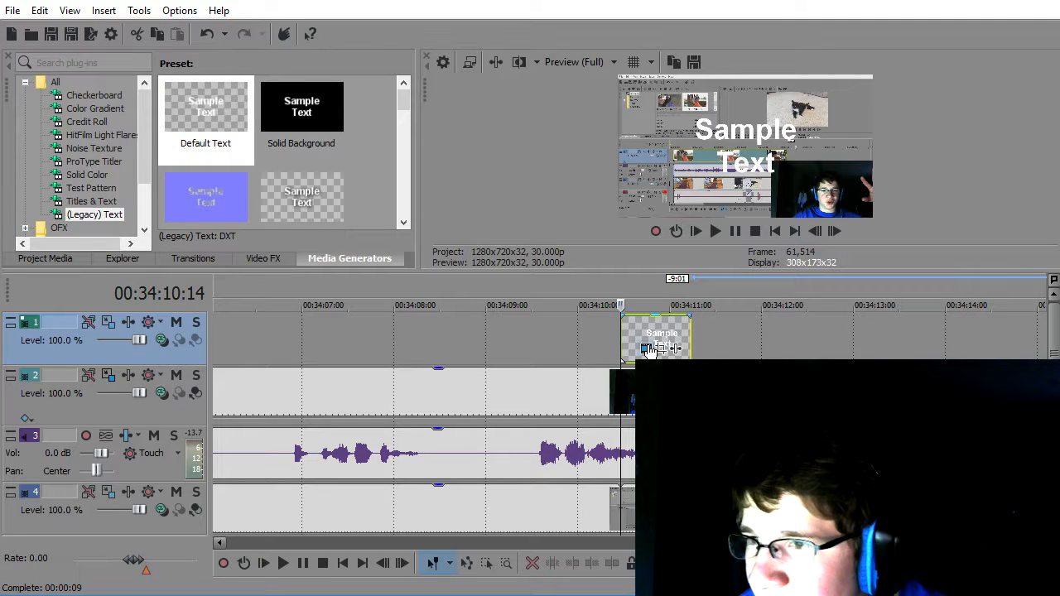
- Inspect the generator settings of the legacy text event, close them and delete the event from track 1
click(646, 349)
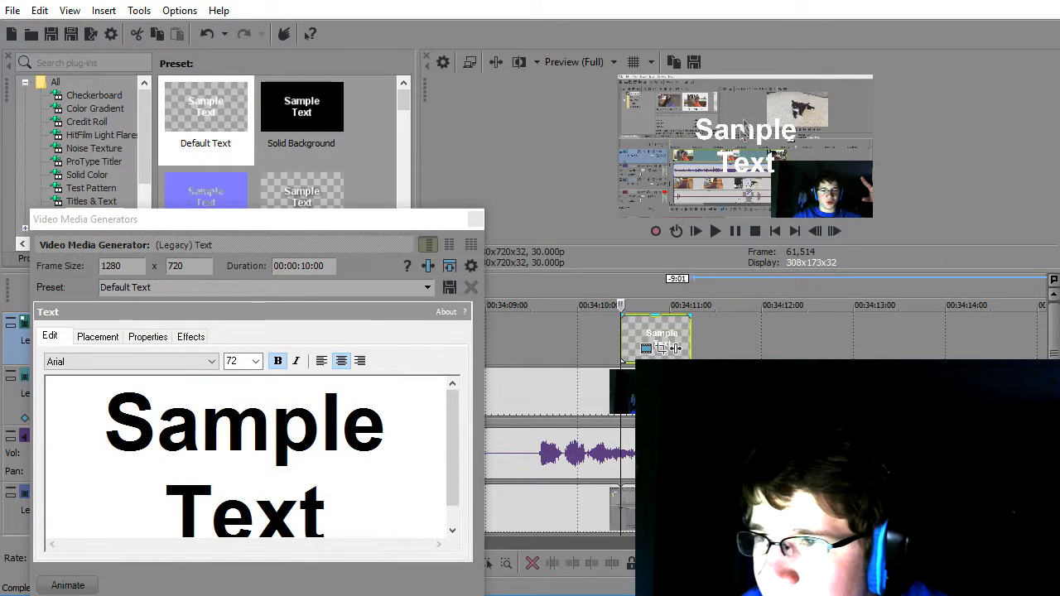
click(475, 219)
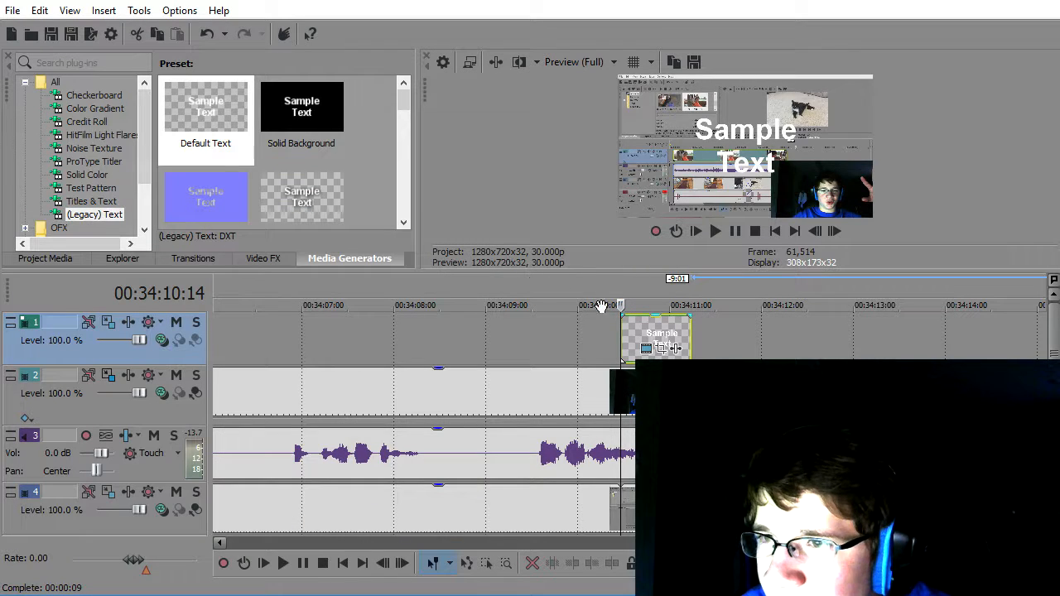
click(645, 323)
key(Delete)
- Add the (Default) preset of Titles & Text to track 1 at 00:34:10:22 and close its generator settings
click(123, 204)
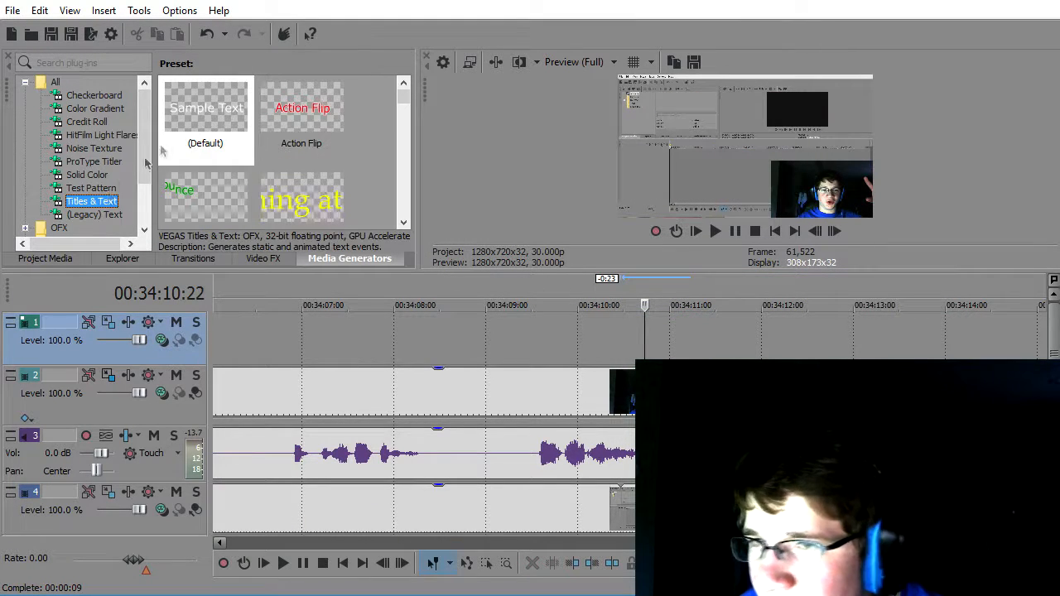
drag(206, 114, 648, 334)
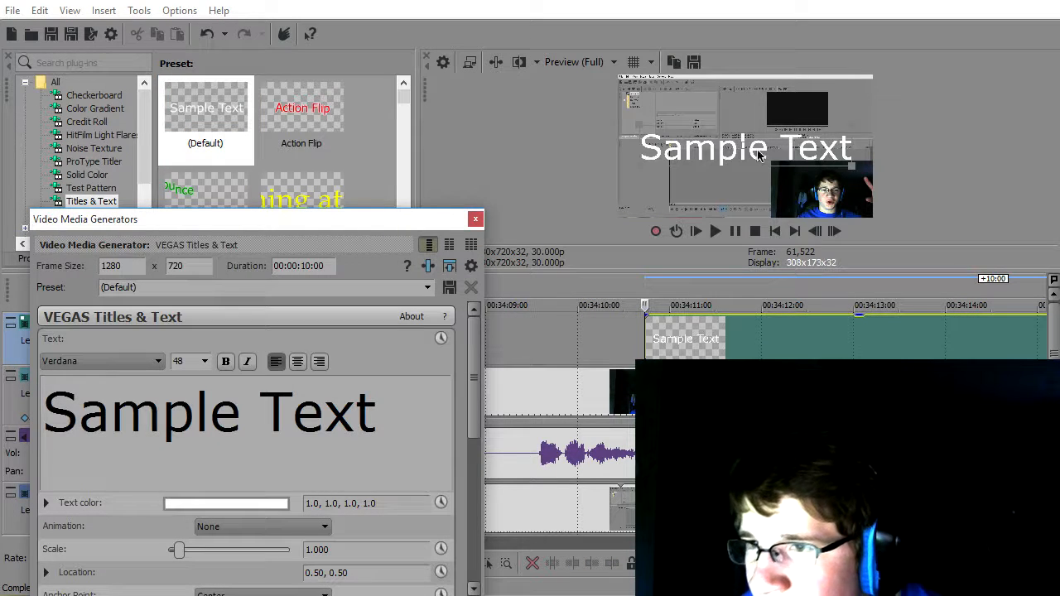
click(474, 218)
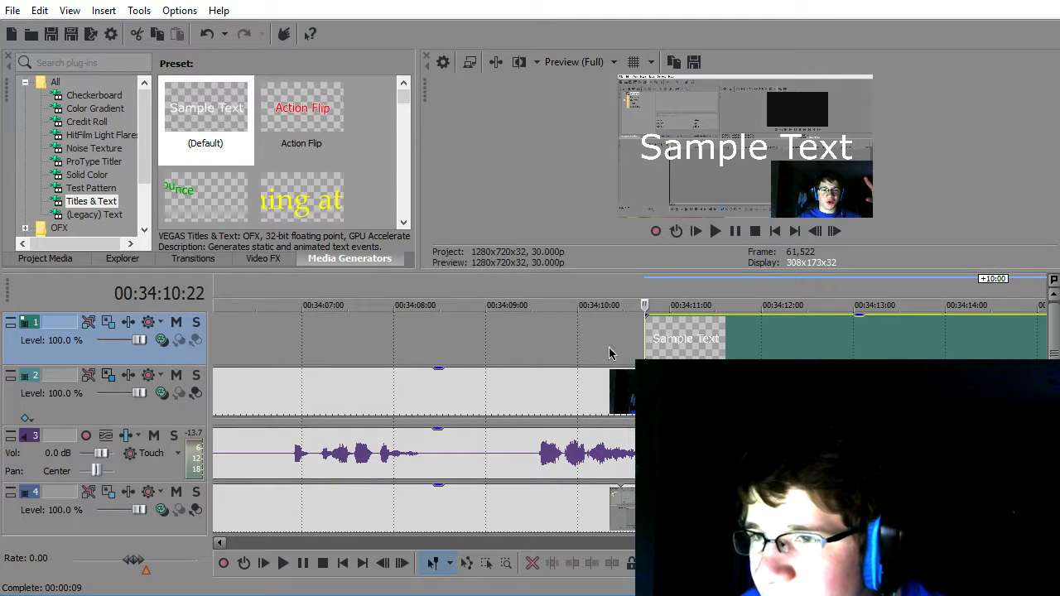
- Move the Titles & Text event earlier on track 1 so it starts at 00:34:10:15, where the screen recording changes
key(Left)
key(Left)
key(Left)
key(Left)
key(Left)
key(Left)
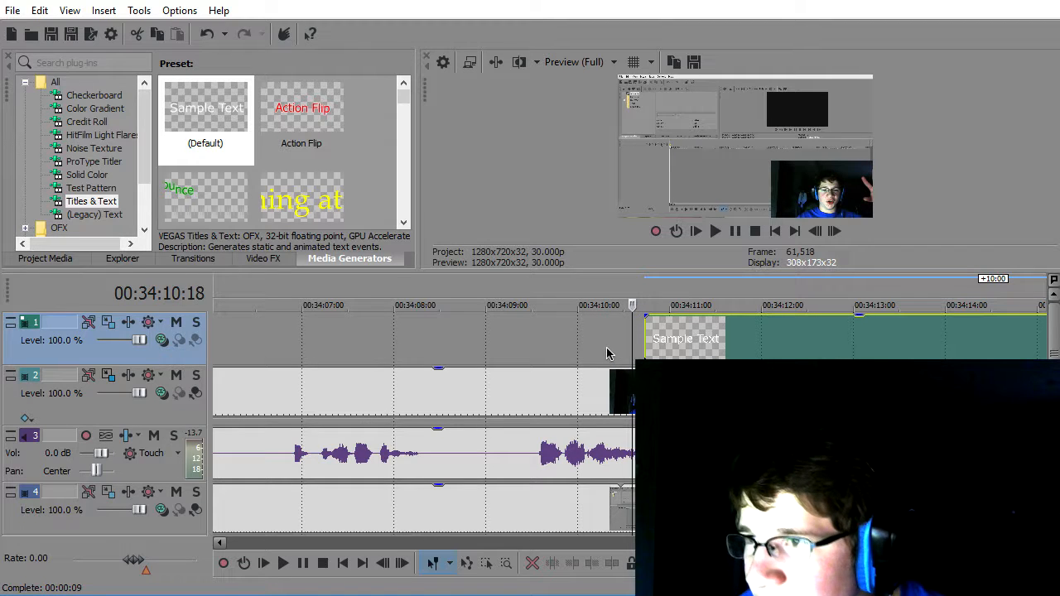
key(Left)
key(Left)
key(Left)
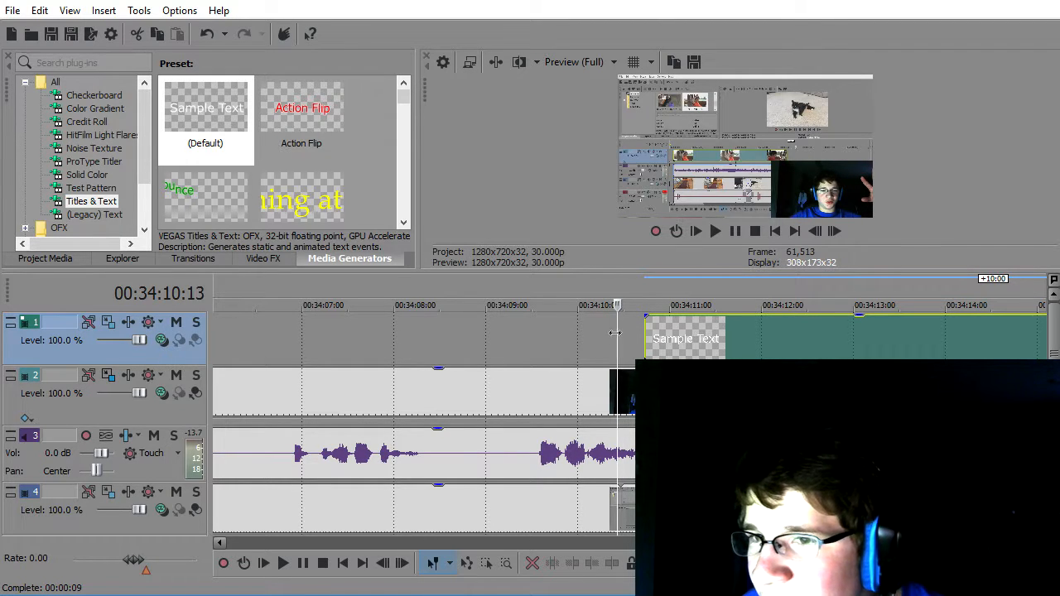
drag(665, 346, 643, 347)
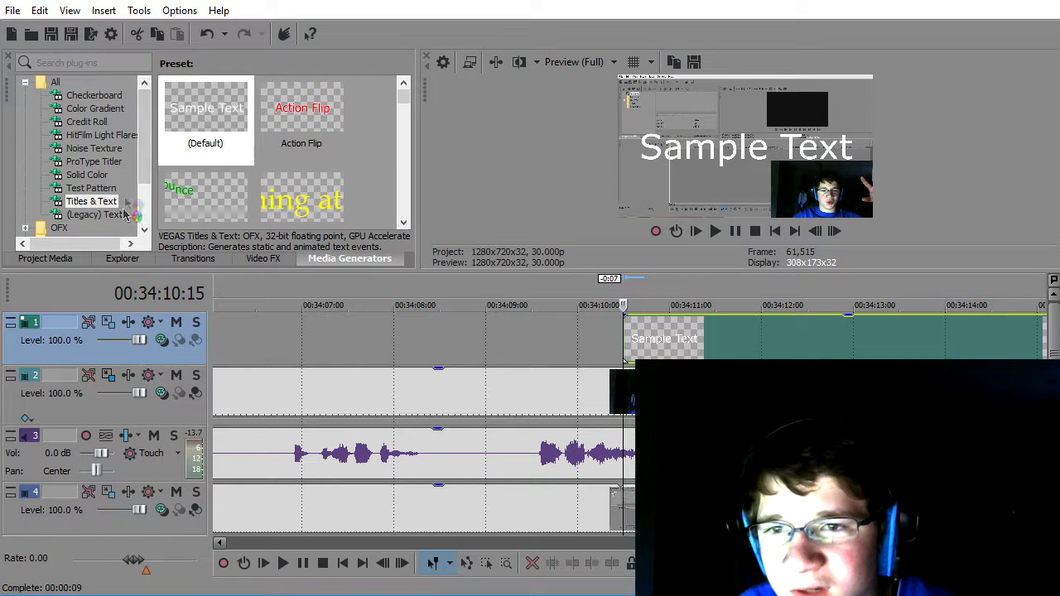
- Shorten the Titles & Text event from its end to a length of about 22 frames
scroll(977, 327, down, 5)
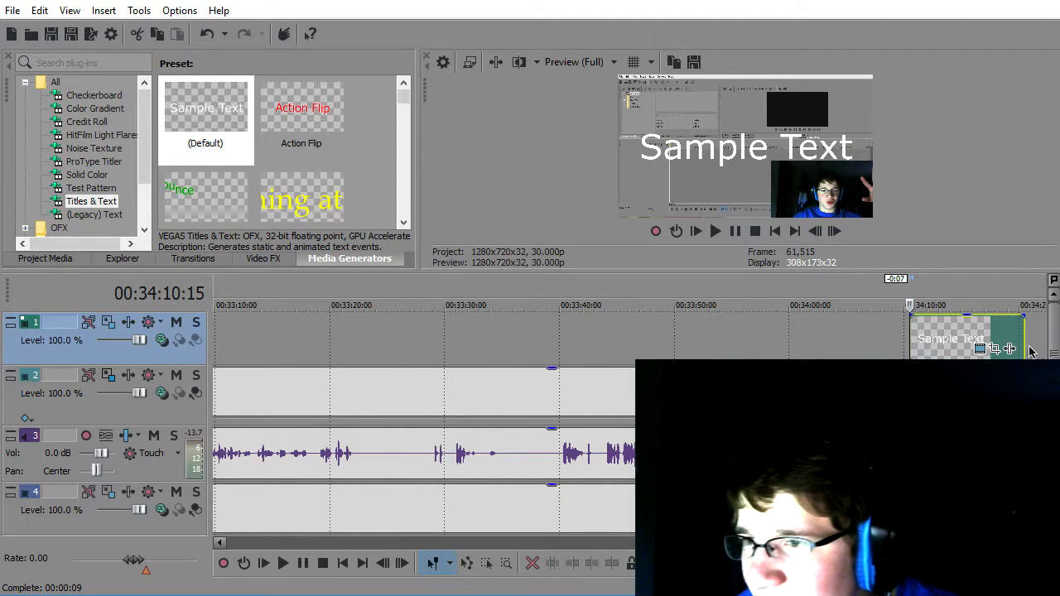
drag(1024, 350, 926, 349)
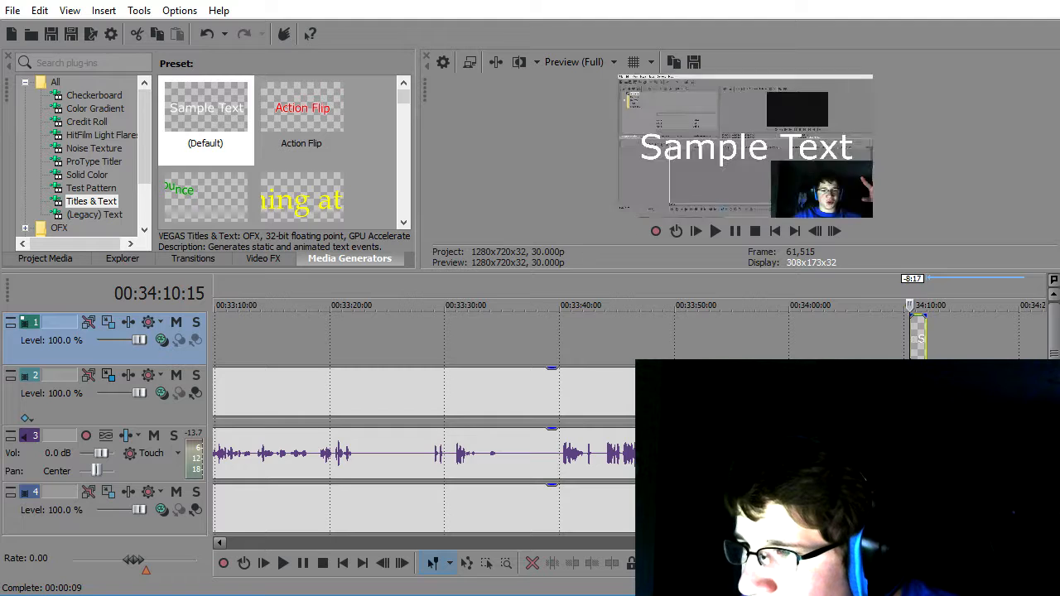
scroll(920, 338, up, 4)
drag(706, 332, 664, 332)
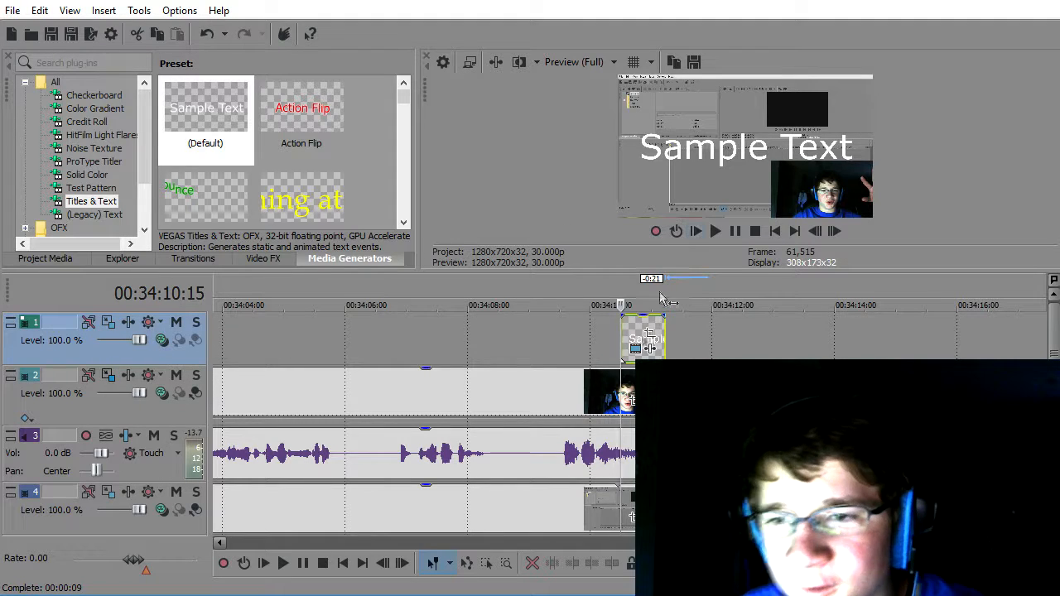
- Replace the sample text of the title event on track 1 with "Don't question" and "what just happened" on two lines
click(636, 347)
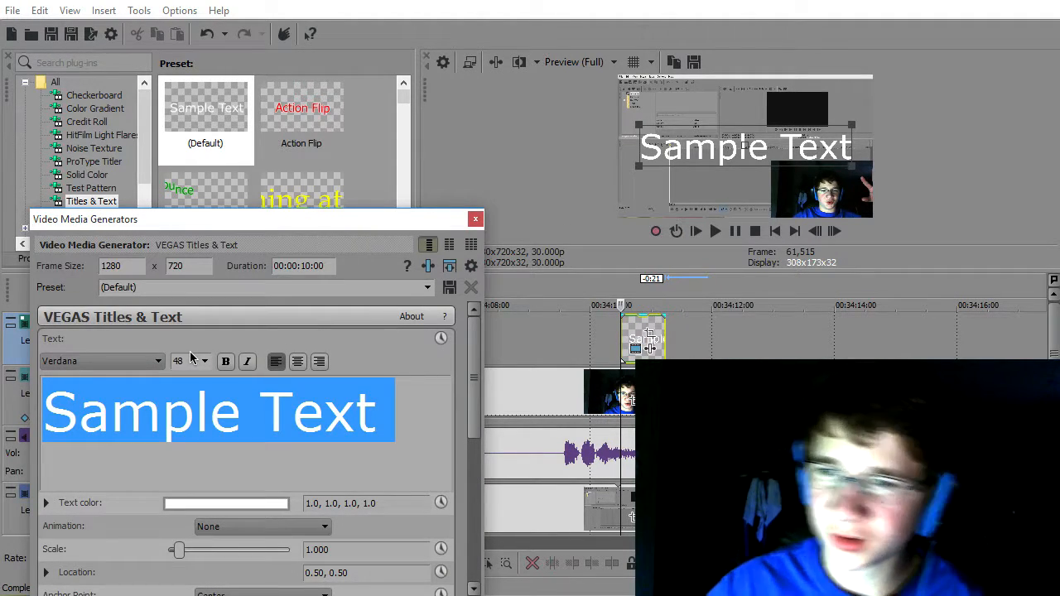
text(Don)
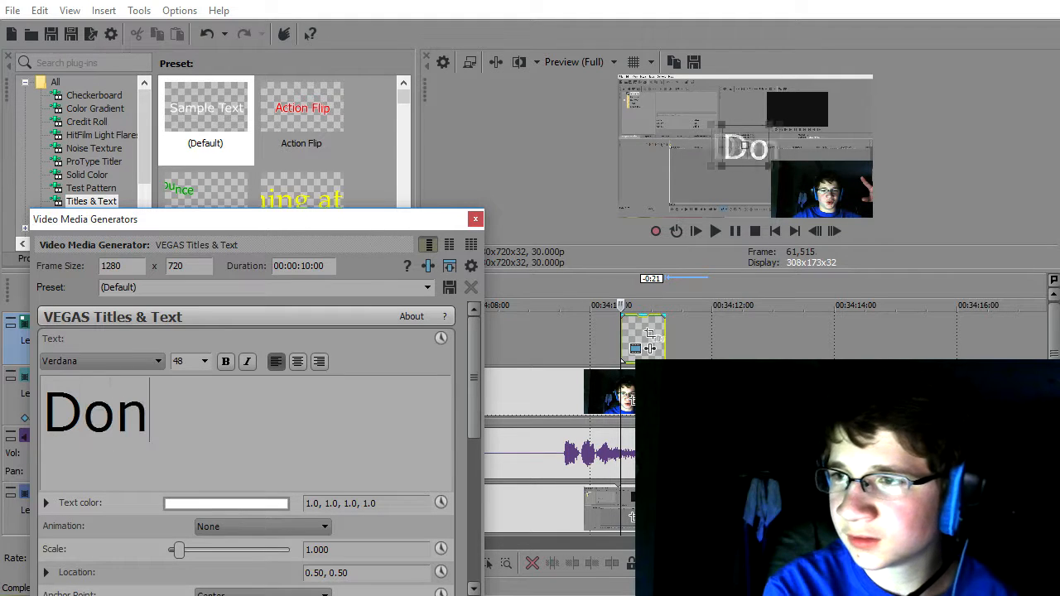
text('t quest)
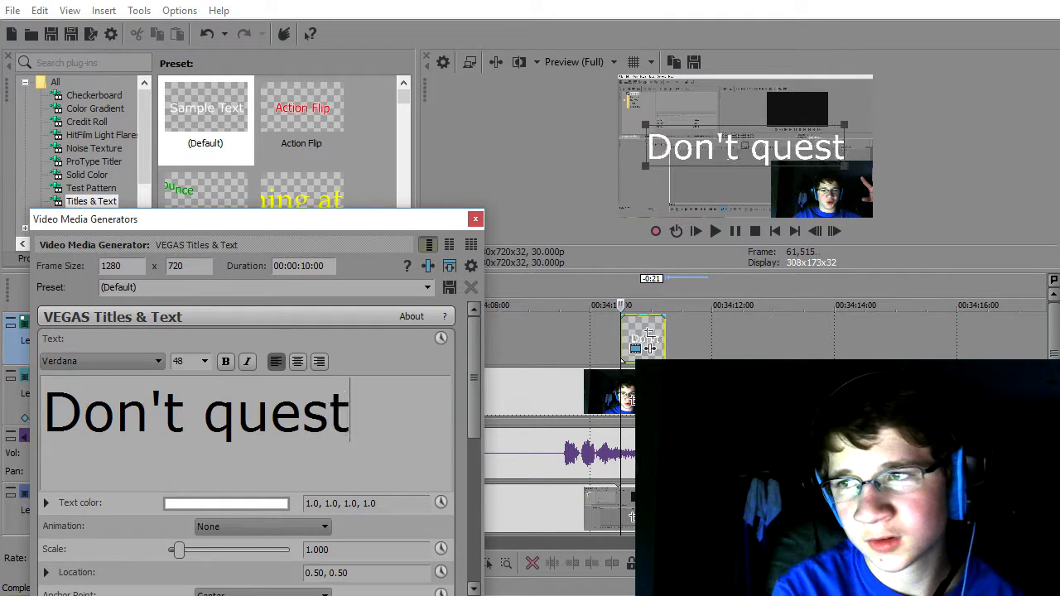
text(ion)
key(Return)
text(wha)
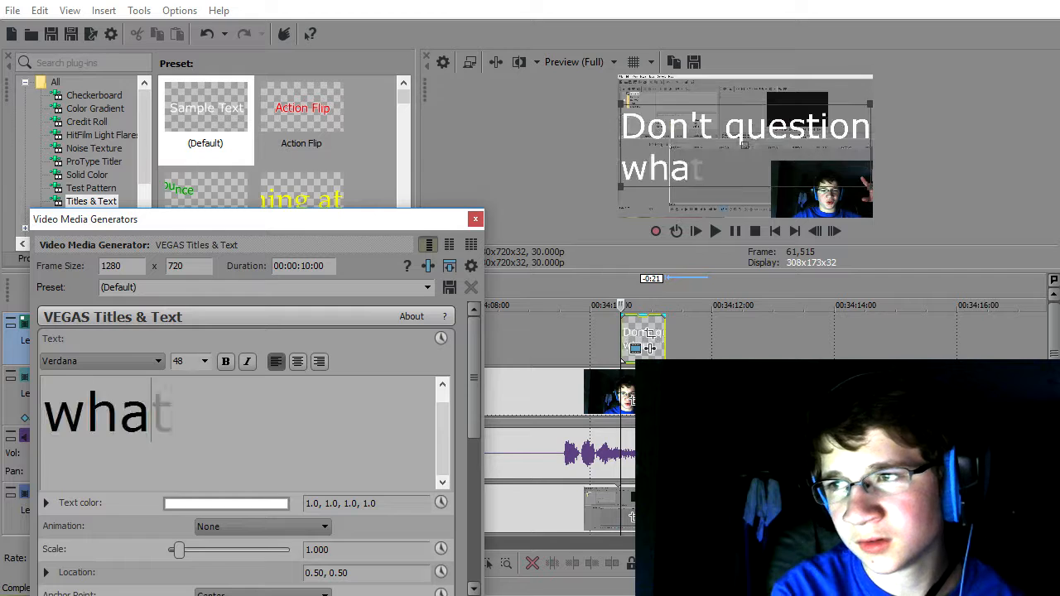
text(t just happe)
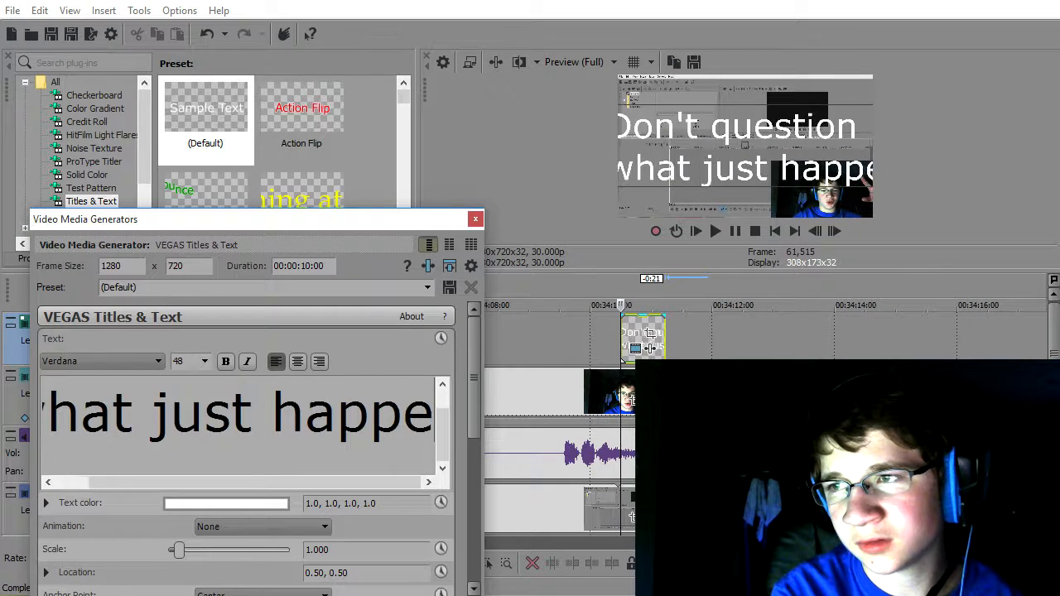
text(ned)
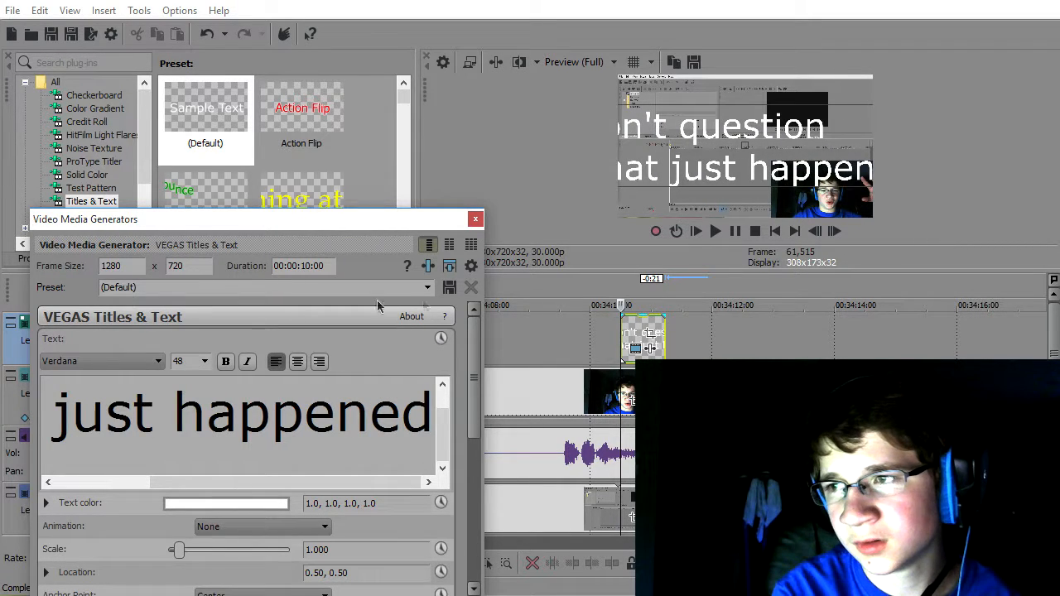
- Scale the title text to about 0.287, place it just above the webcam picture at location about 0.80, 0.49, and close the generator settings
drag(654, 154, 717, 153)
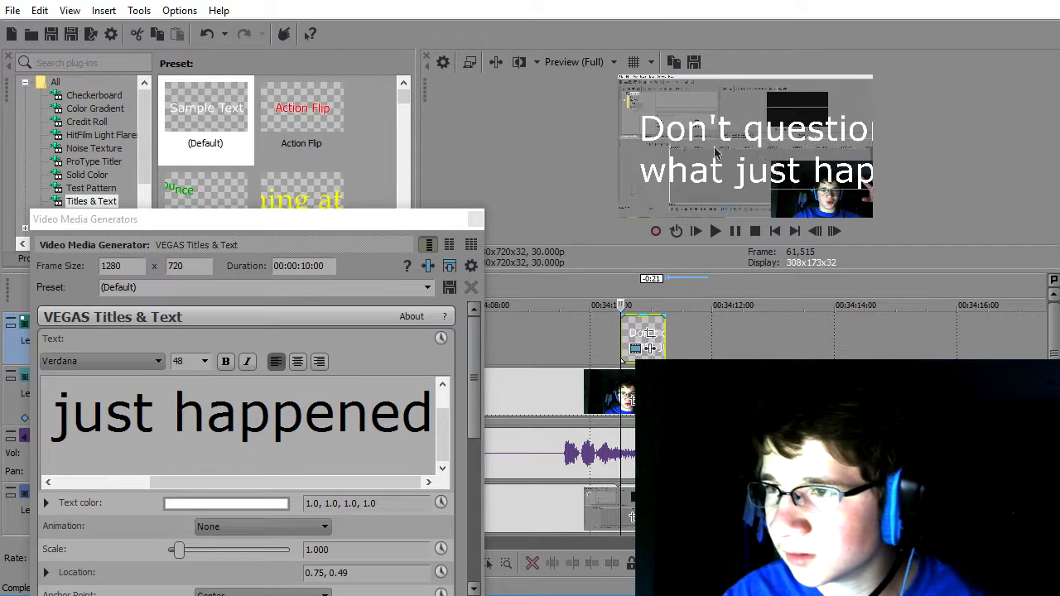
drag(640, 108, 781, 186)
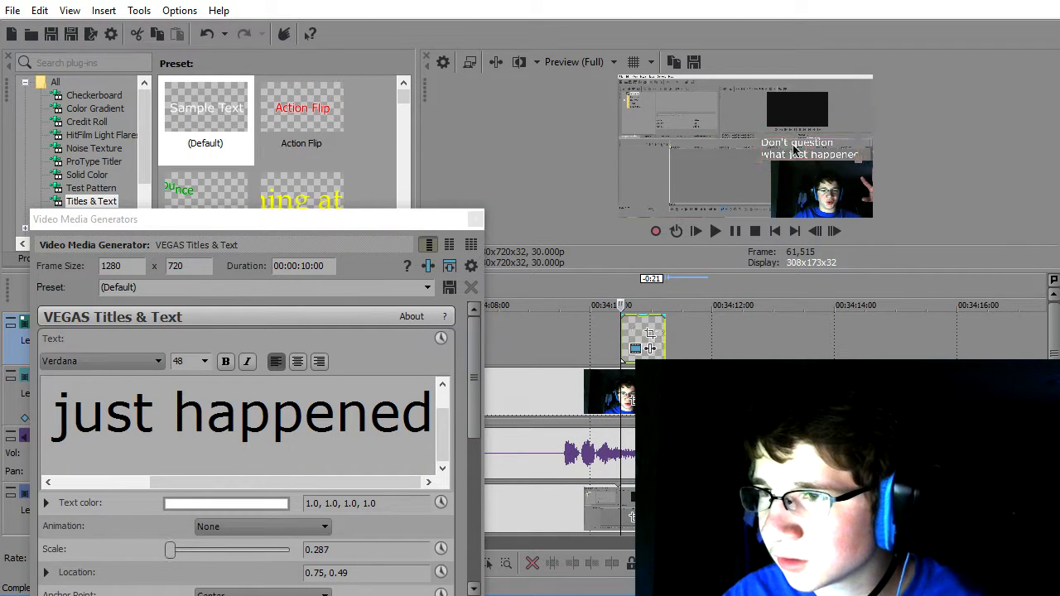
drag(793, 144, 821, 153)
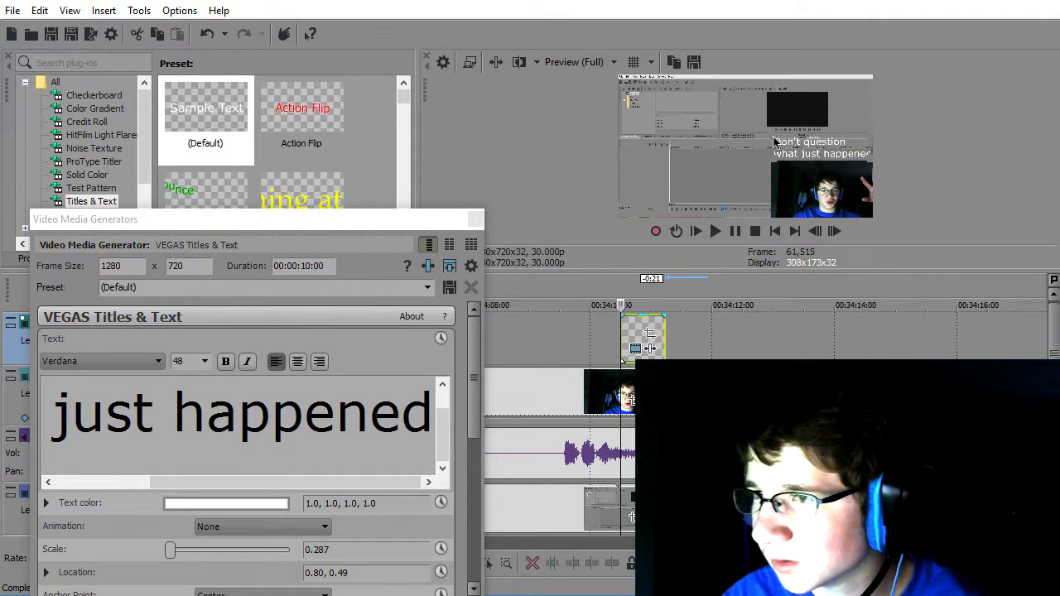
click(475, 218)
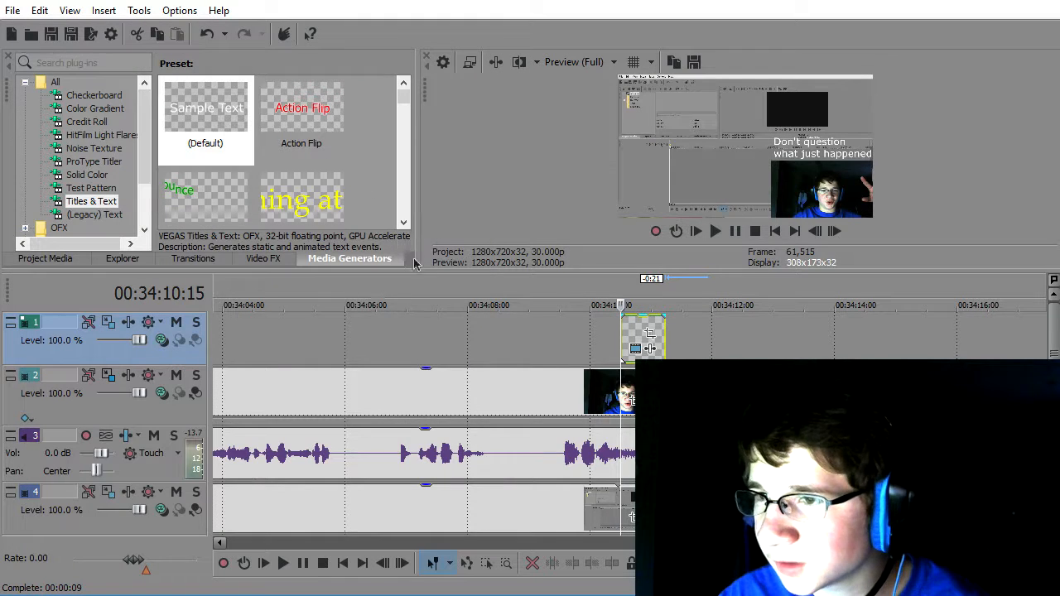
- Play the timeline from 00:34:06:19 past the title event to check the text overlay, and stop playback
click(383, 334)
key(space)
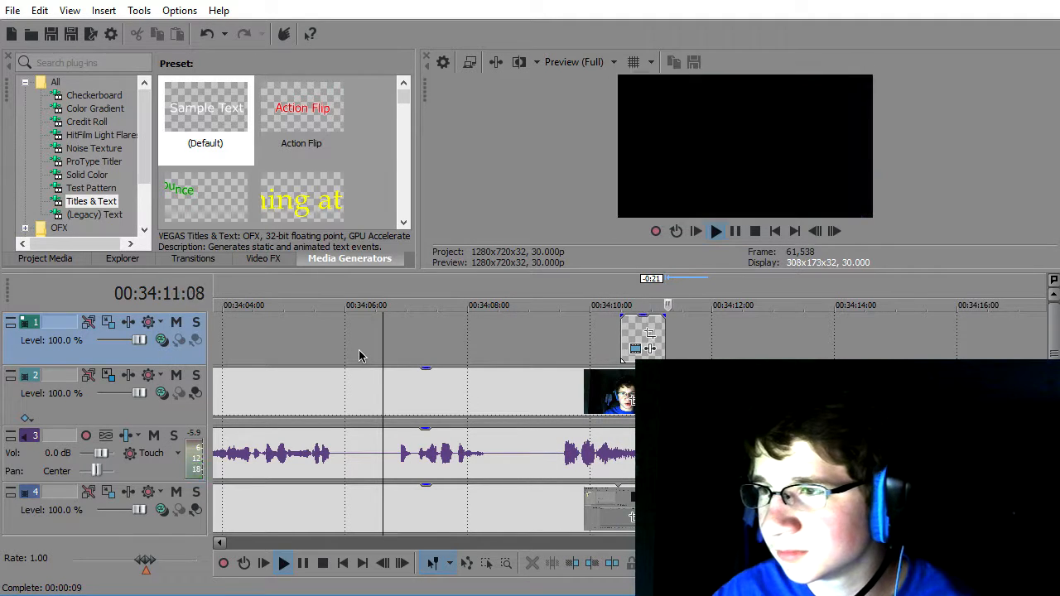
key(space)
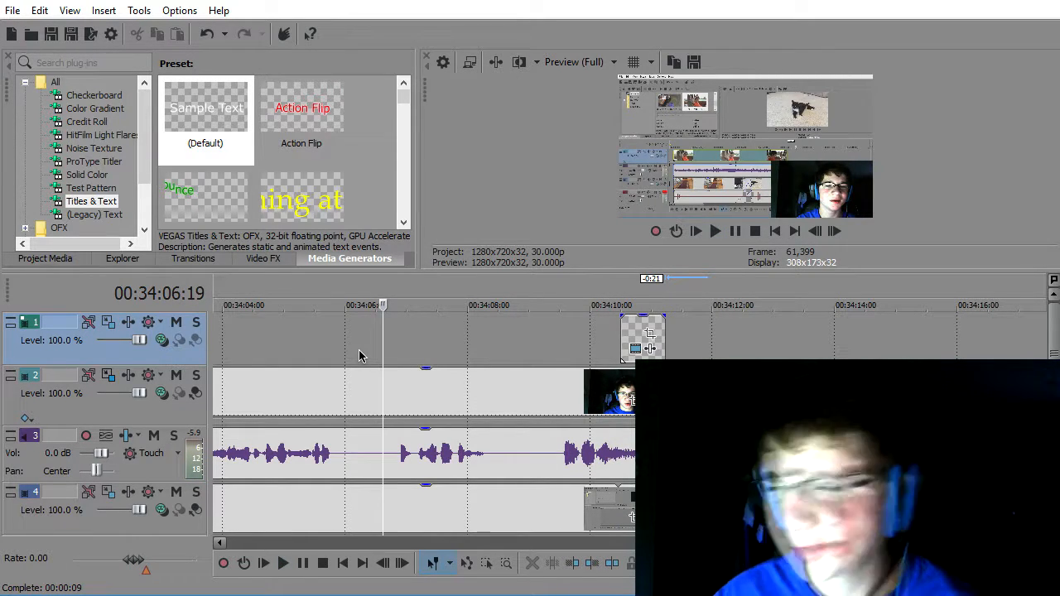